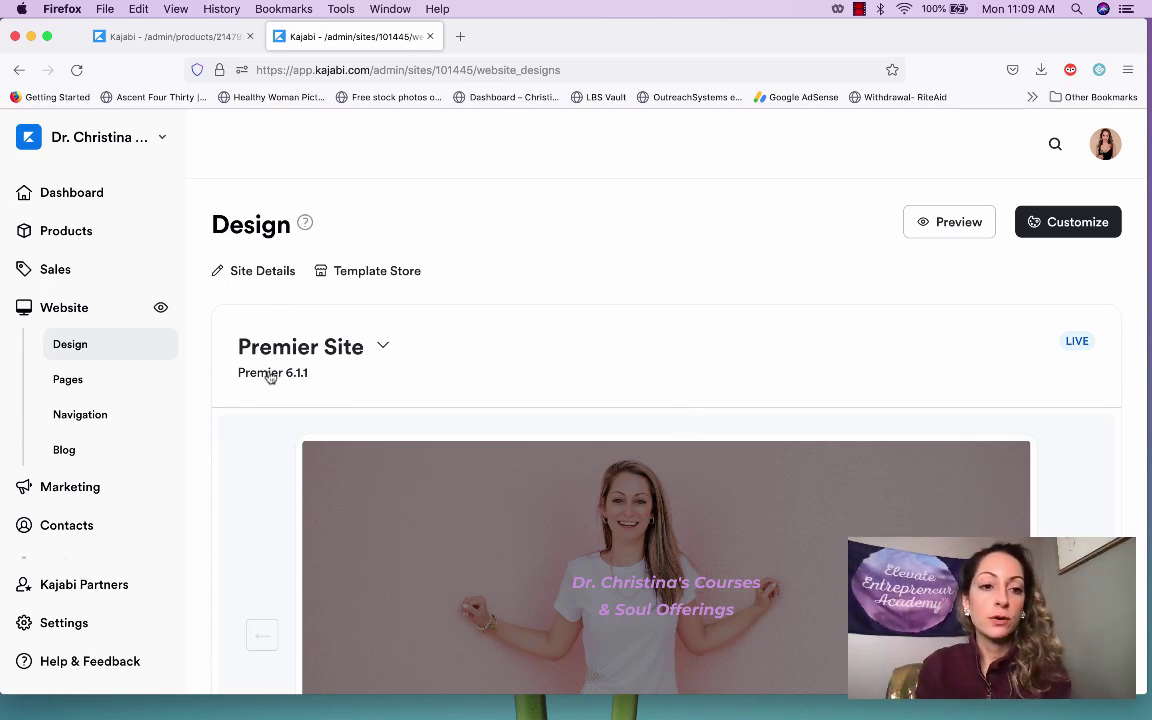
Open the website's list of pages and preview the Home page in a separate tab
{"action": "left_click", "coordinate": [68, 380]}
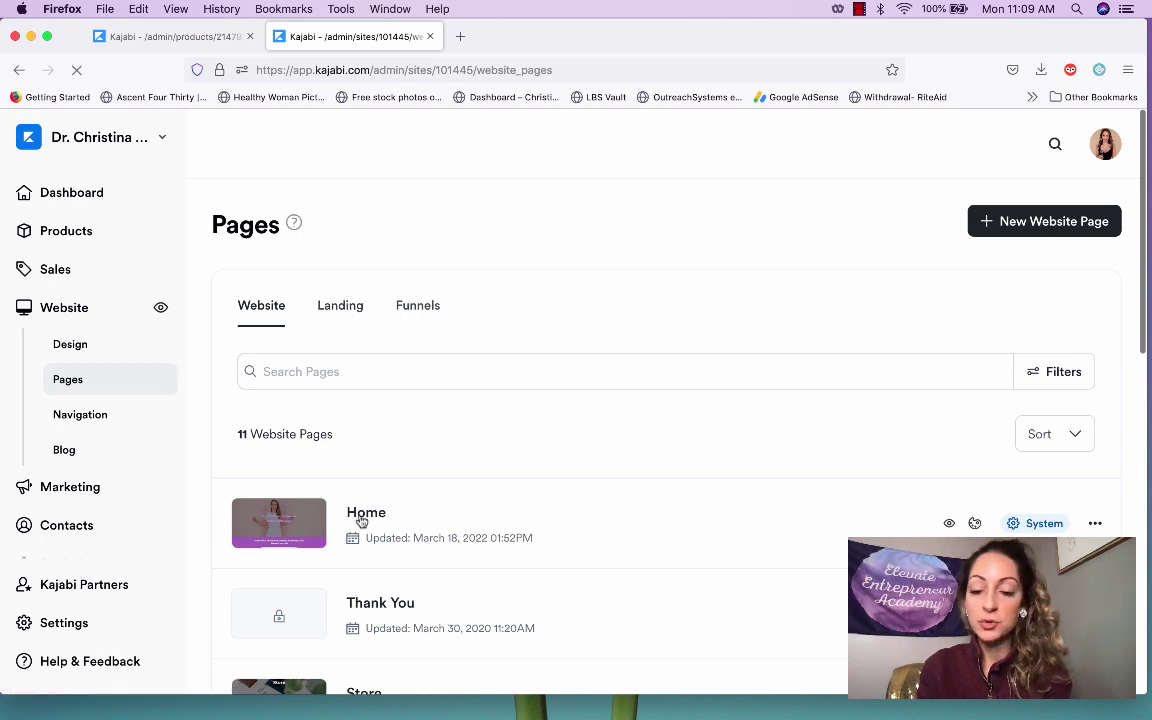
{"action": "left_click", "coordinate": [1095, 524]}
{"action": "scroll", "coordinate": [1095, 524], "scroll_direction": "down", "scroll_amount": 2}
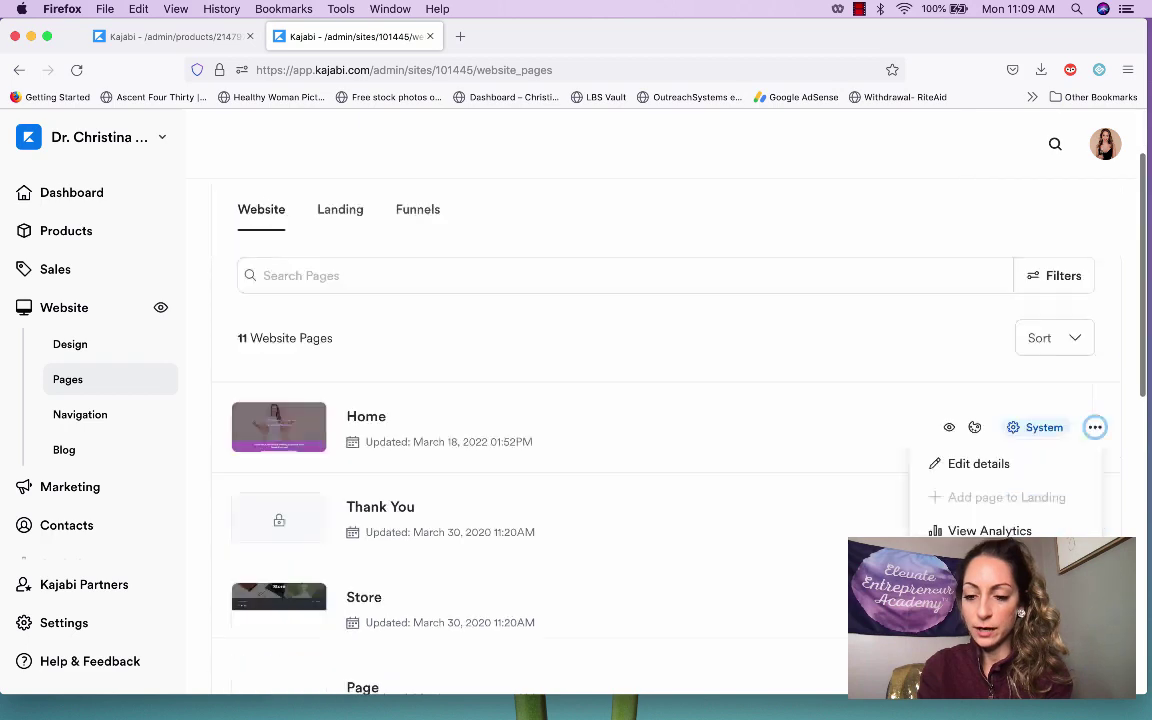
{"action": "left_click", "coordinate": [460, 36]}
{"action": "left_click", "coordinate": [813, 391]}
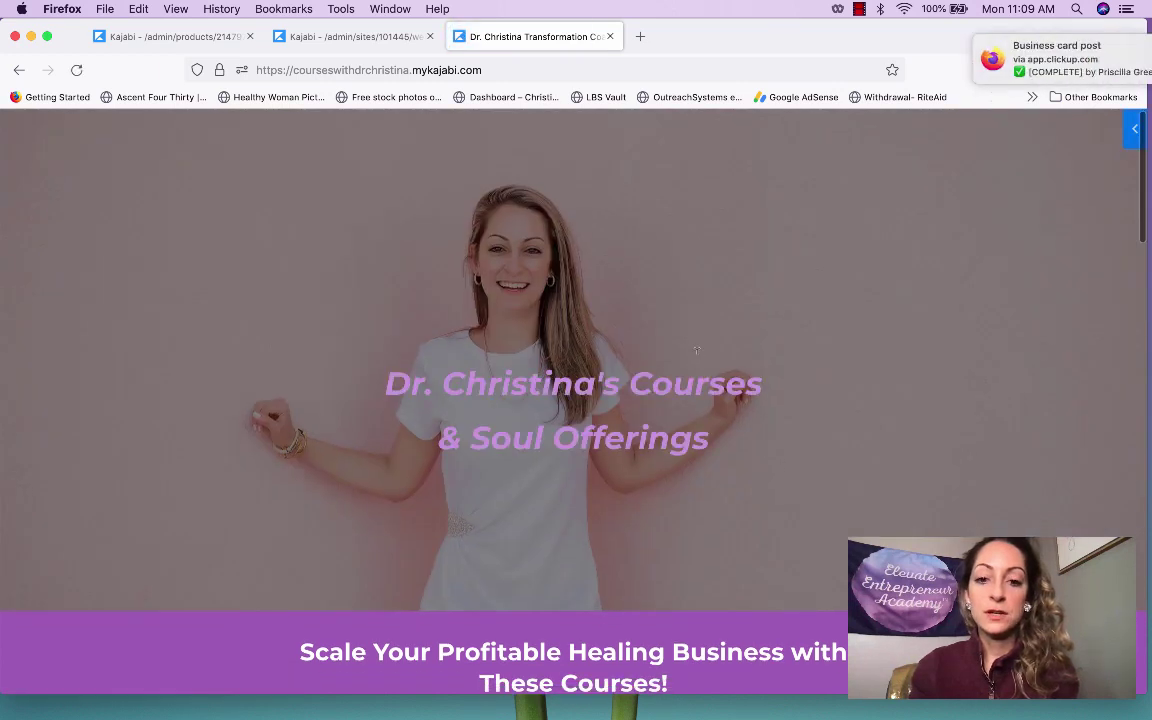
Review the live home page from the hero banner through the course offers to the About section and footer
{"action": "left_click", "coordinate": [1092, 48]}
{"action": "scroll", "coordinate": [716, 390], "scroll_direction": "down", "scroll_amount": 2}
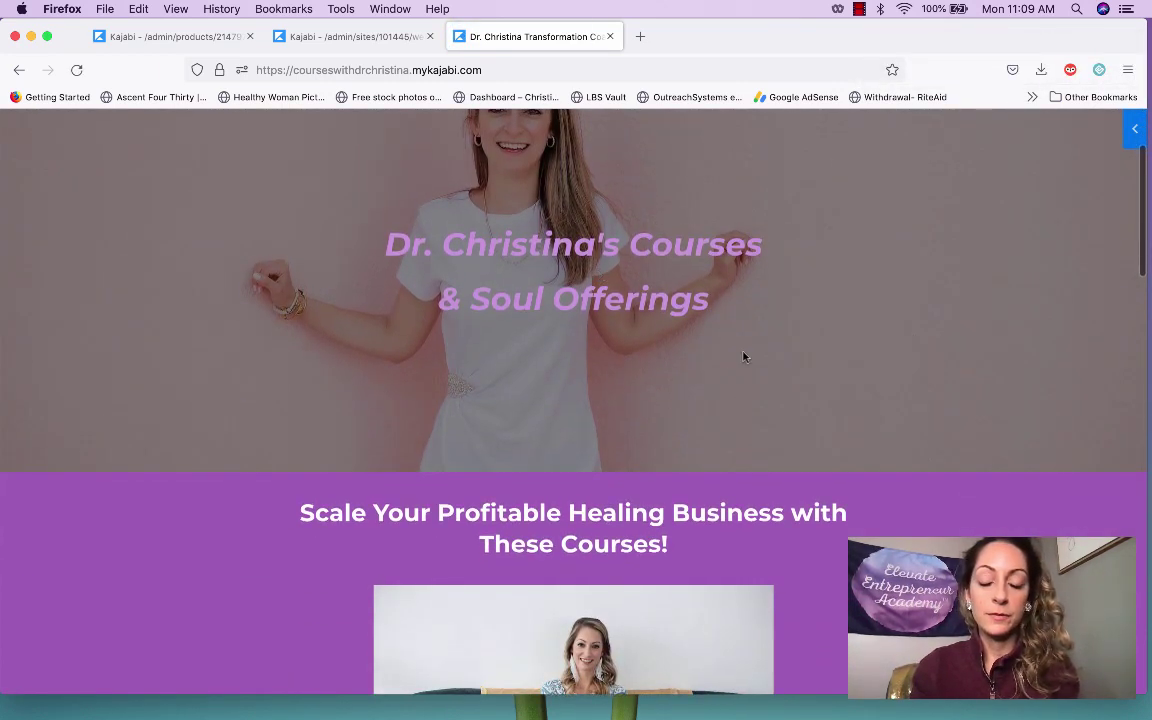
{"action": "scroll", "coordinate": [719, 326], "scroll_direction": "down", "scroll_amount": 7}
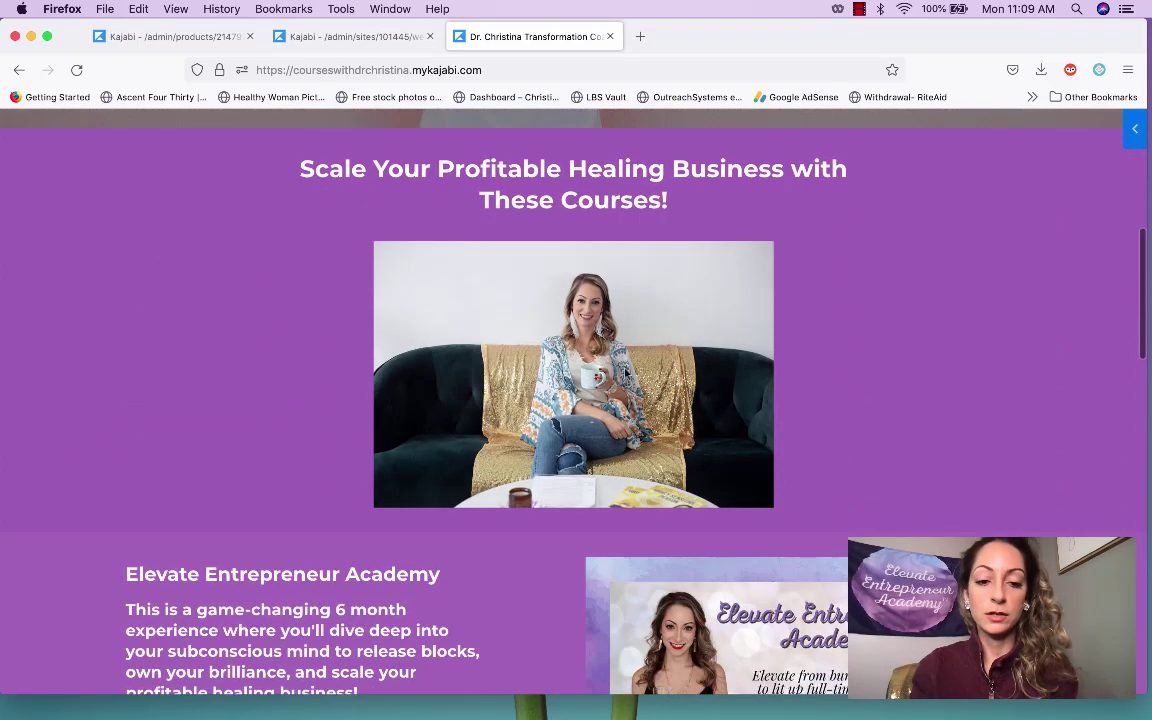
{"action": "scroll", "coordinate": [545, 488], "scroll_direction": "down", "scroll_amount": 3}
{"action": "scroll", "coordinate": [566, 571], "scroll_direction": "down", "scroll_amount": 8}
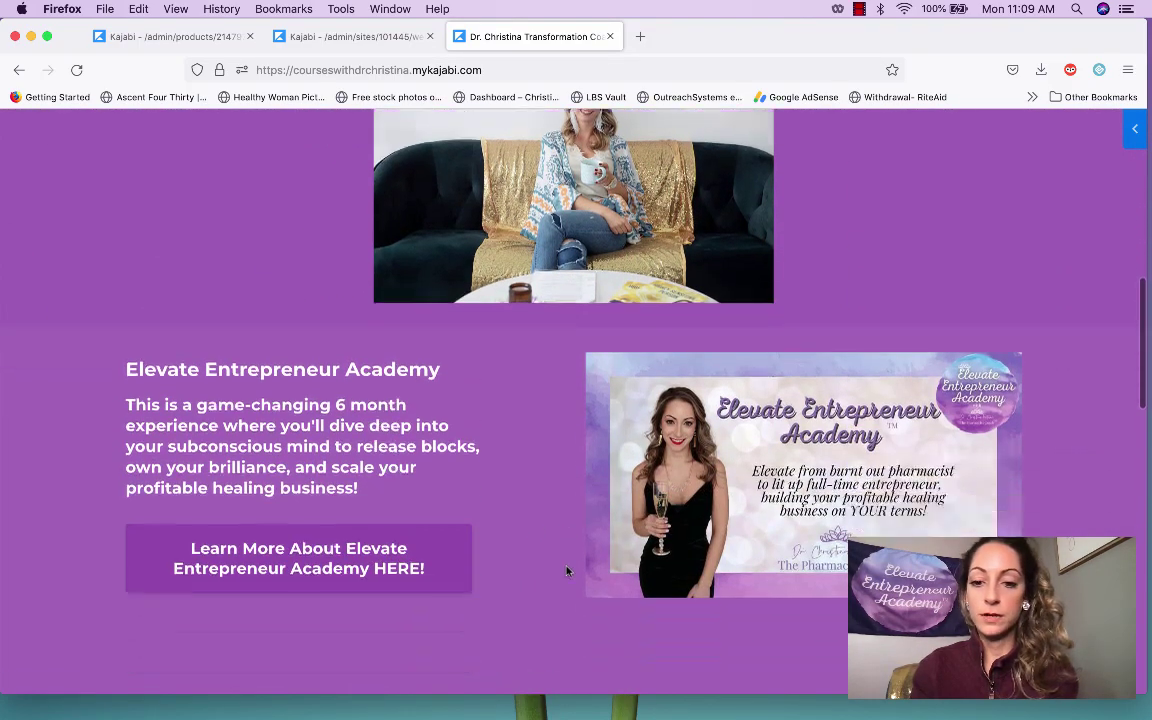
{"action": "scroll", "coordinate": [566, 571], "scroll_direction": "down", "scroll_amount": 3}
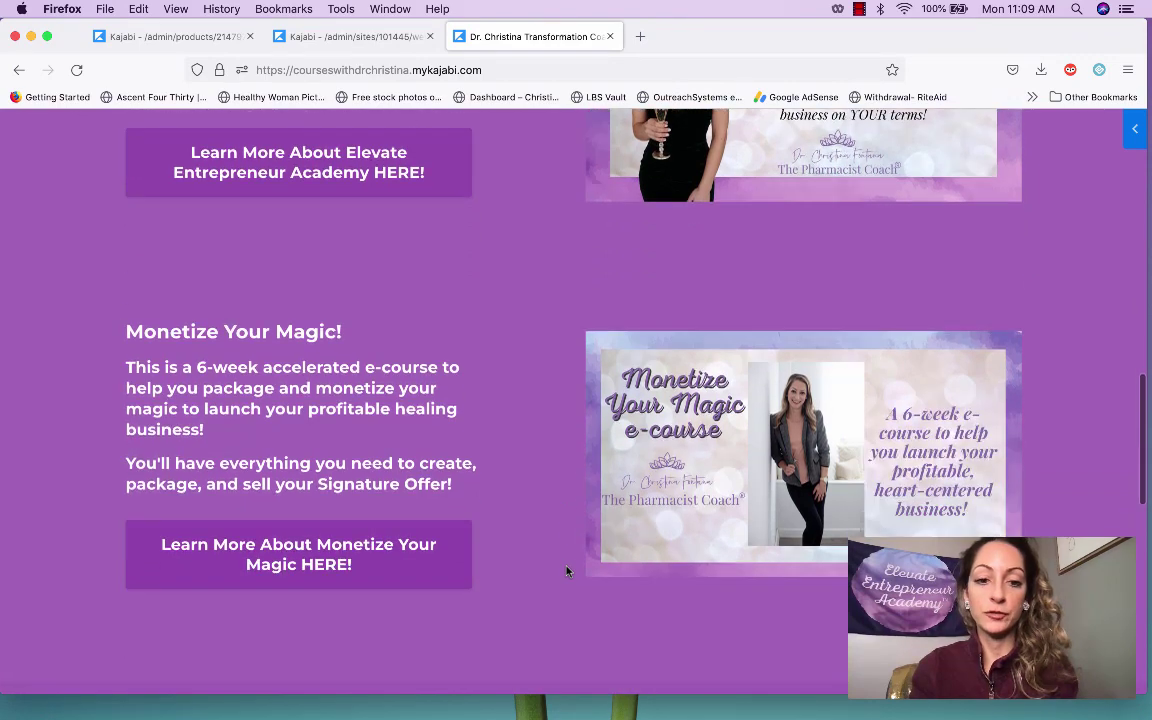
{"action": "scroll", "coordinate": [566, 470], "scroll_direction": "down", "scroll_amount": 4}
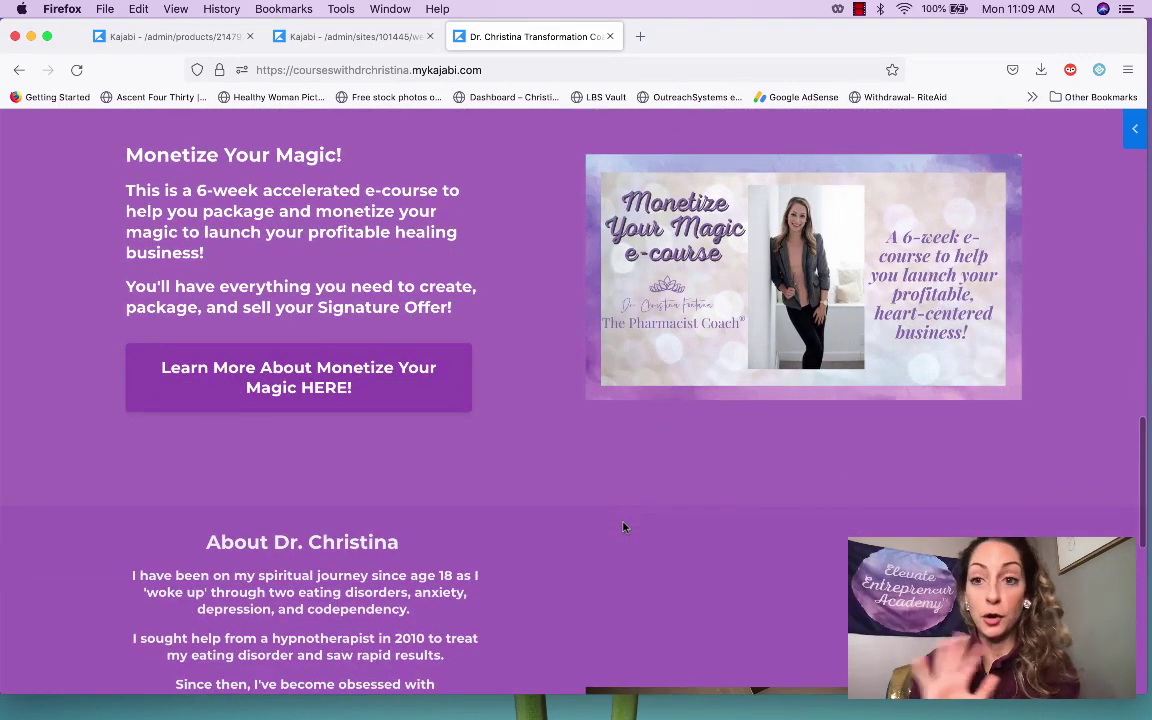
{"action": "scroll", "coordinate": [622, 527], "scroll_direction": "down", "scroll_amount": 7}
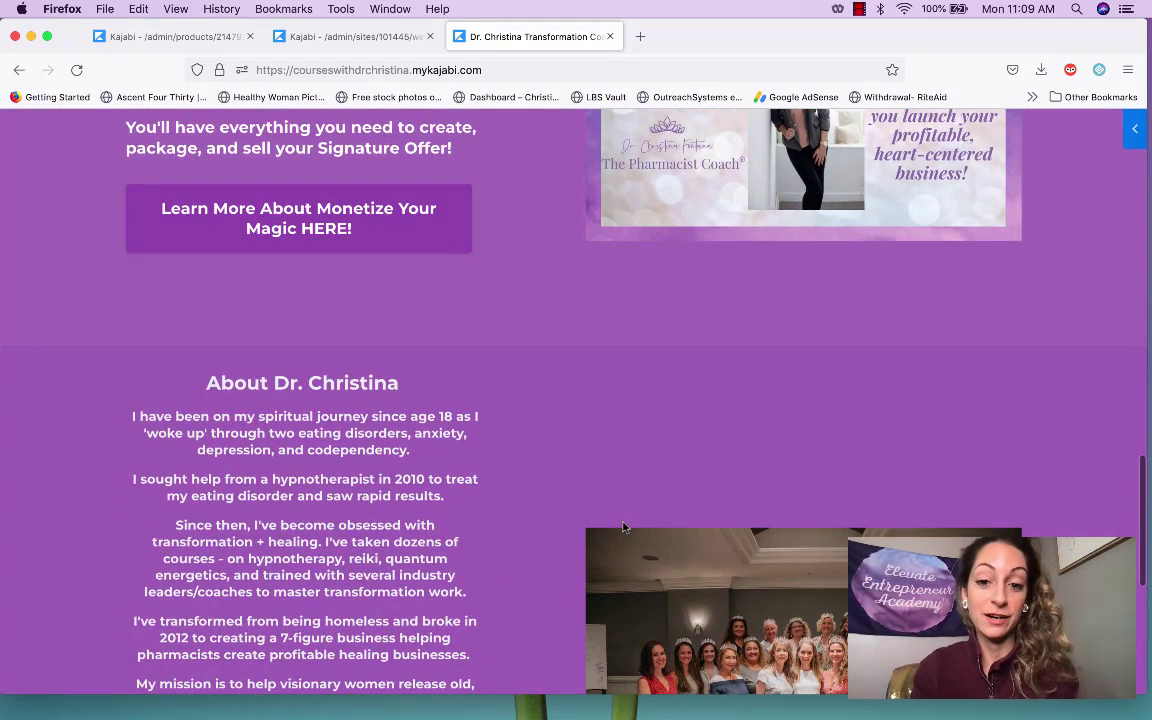
{"action": "scroll", "coordinate": [431, 514], "scroll_direction": "down", "scroll_amount": 5}
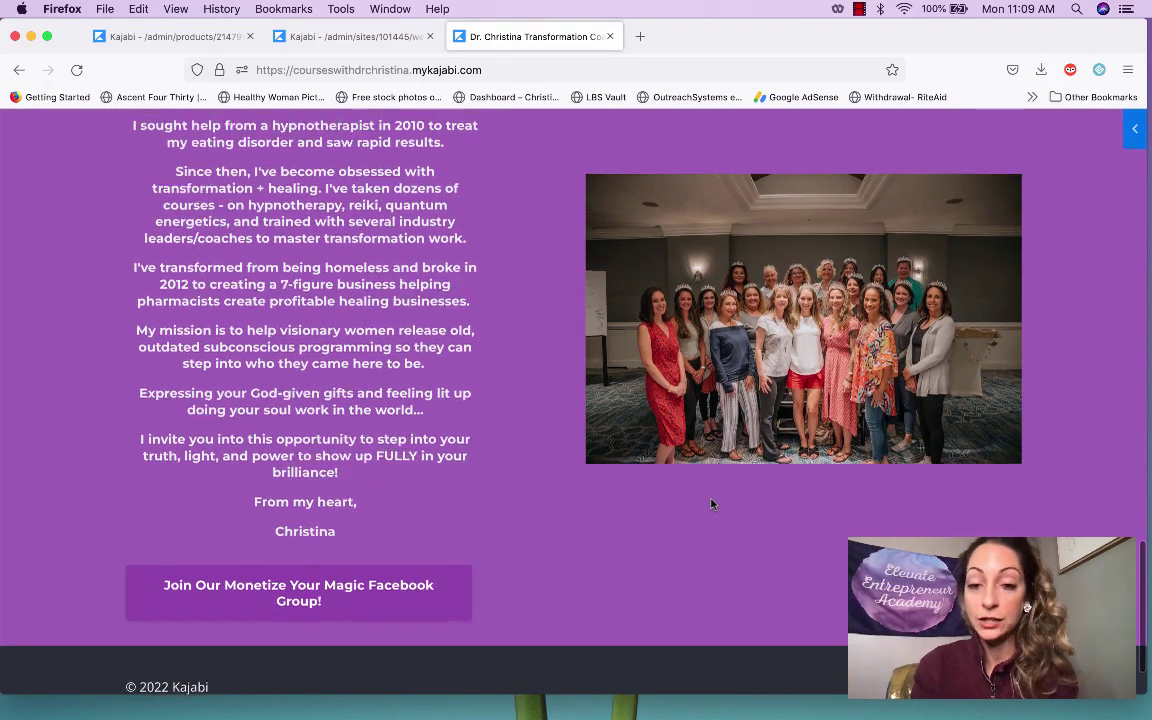
{"action": "scroll", "coordinate": [711, 504], "scroll_direction": "up", "scroll_amount": 20}
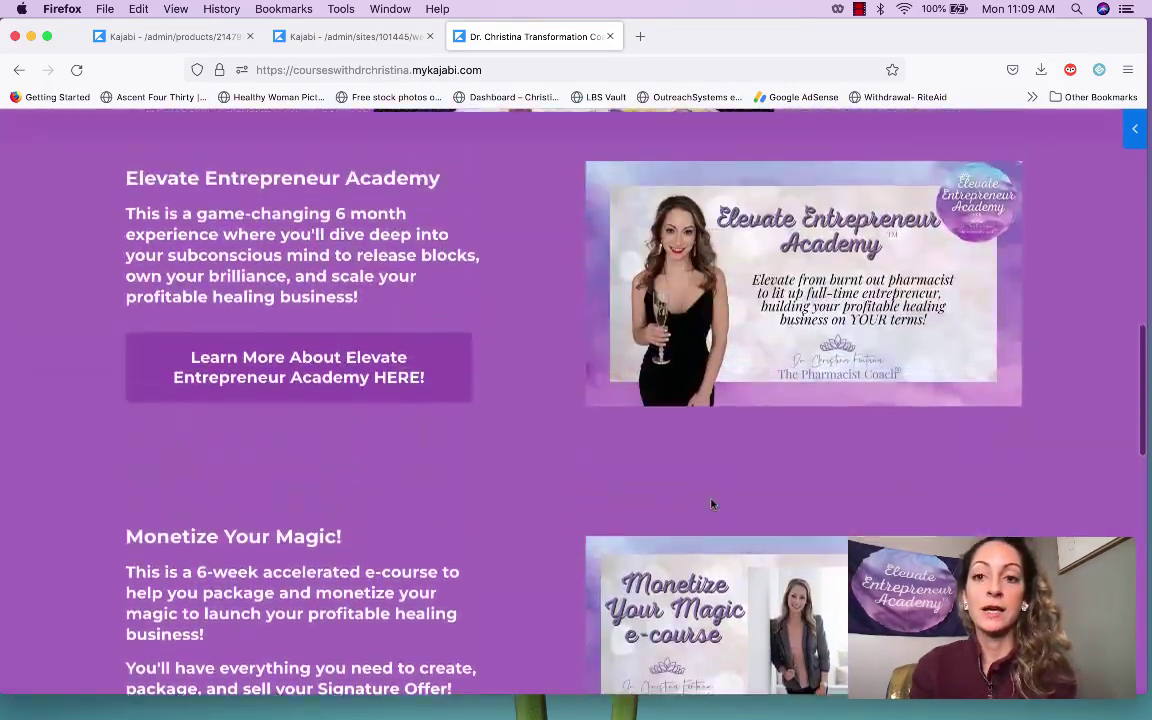
{"action": "scroll", "coordinate": [711, 504], "scroll_direction": "up", "scroll_amount": 6}
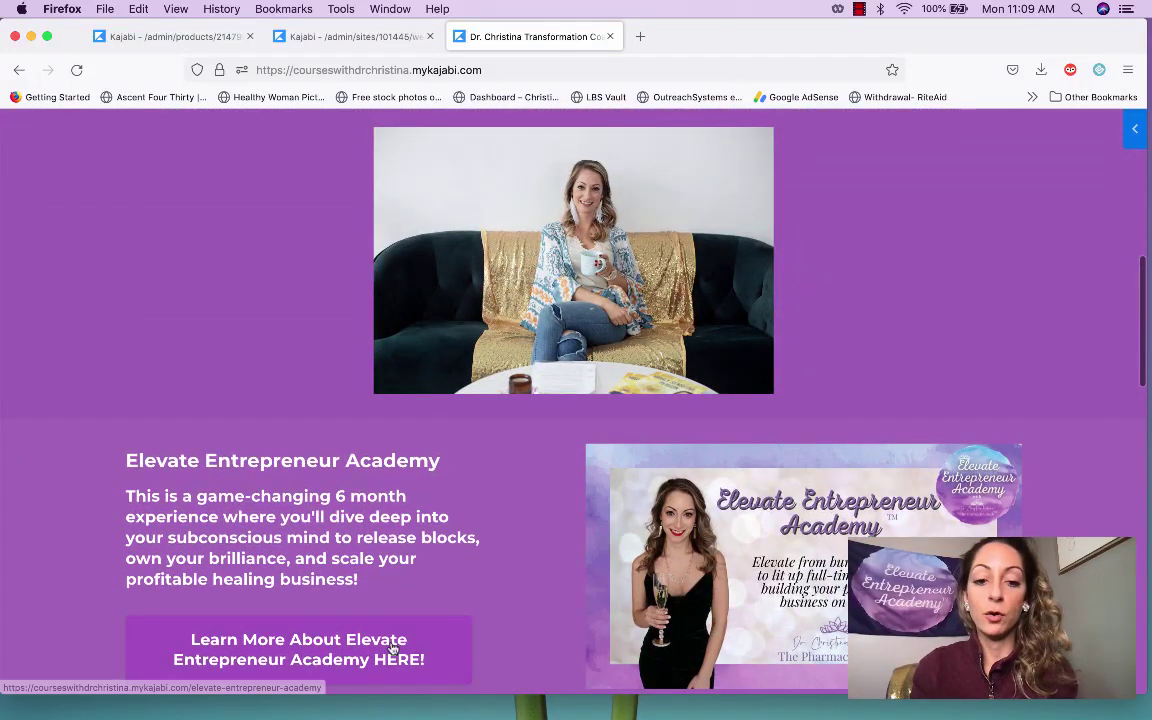
{"action": "scroll", "coordinate": [610, 492], "scroll_direction": "up", "scroll_amount": 7}
{"action": "scroll", "coordinate": [610, 492], "scroll_direction": "up", "scroll_amount": 6}
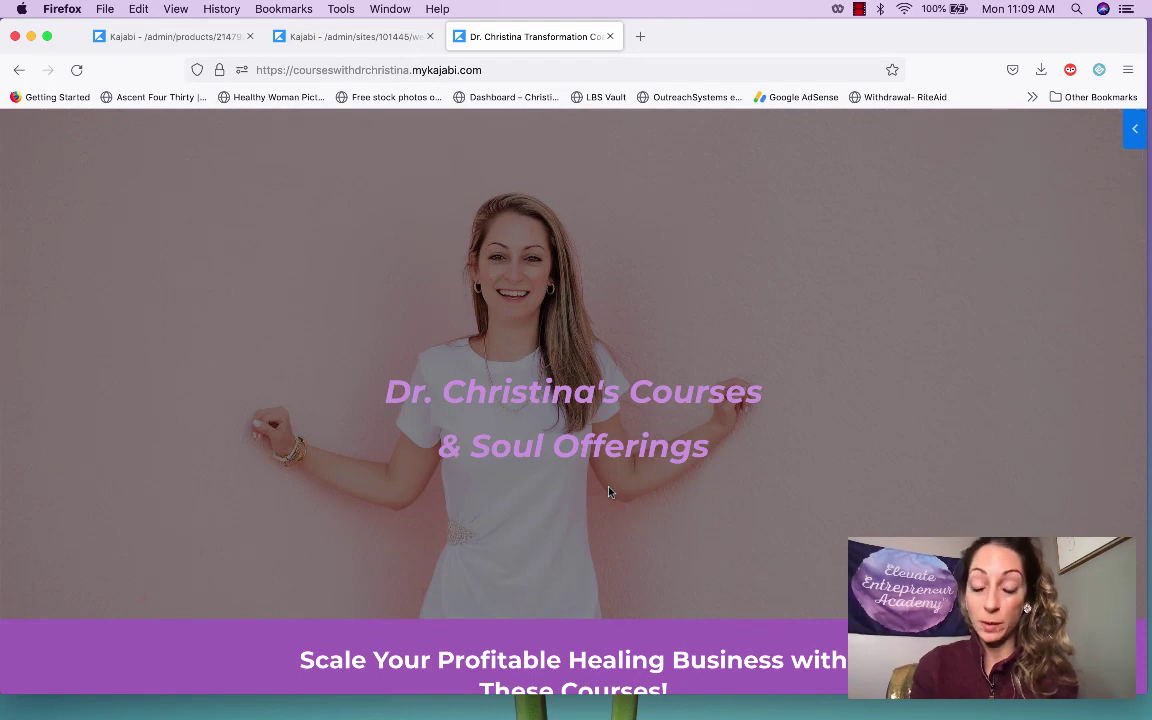
Close the home page preview and start a new landing page from the site's landing pages list
{"action": "left_click", "coordinate": [609, 37]}
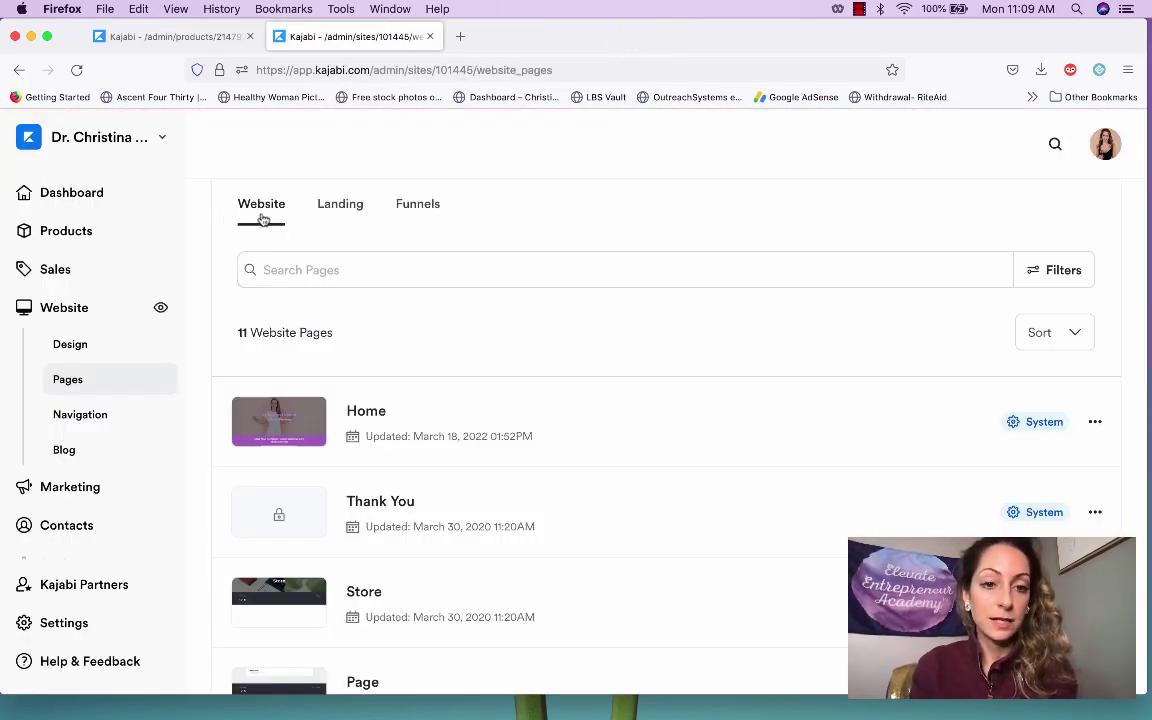
{"action": "left_click", "coordinate": [336, 211]}
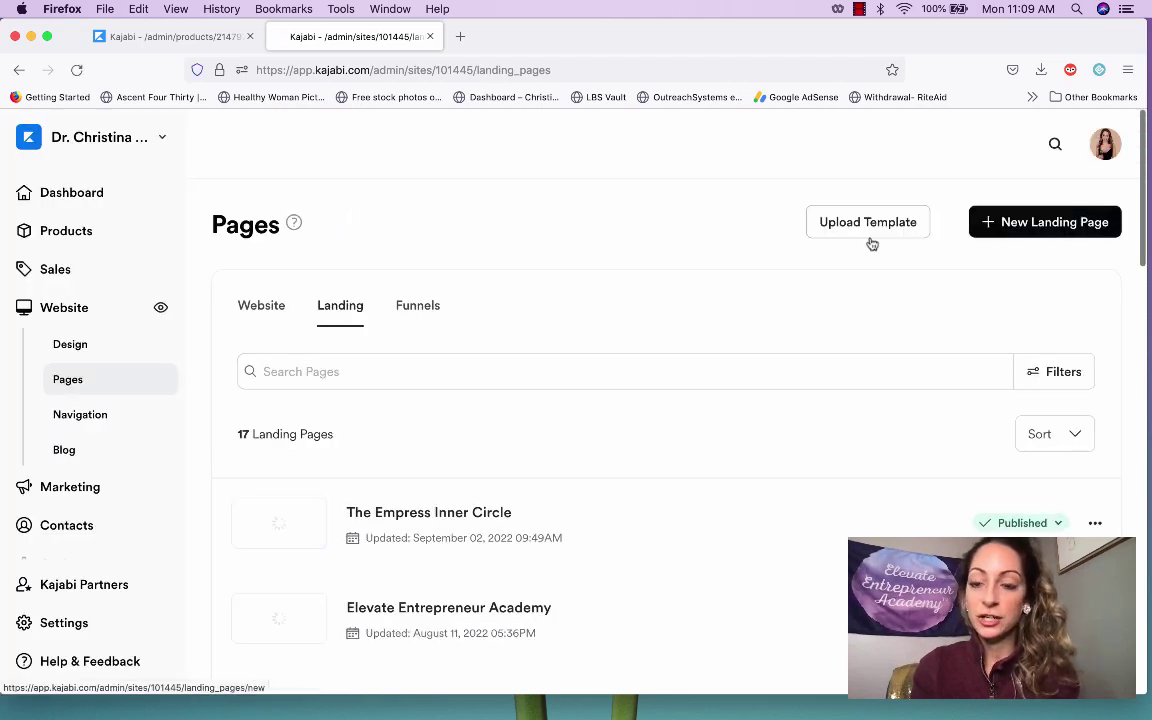
{"action": "left_click", "coordinate": [1002, 225]}
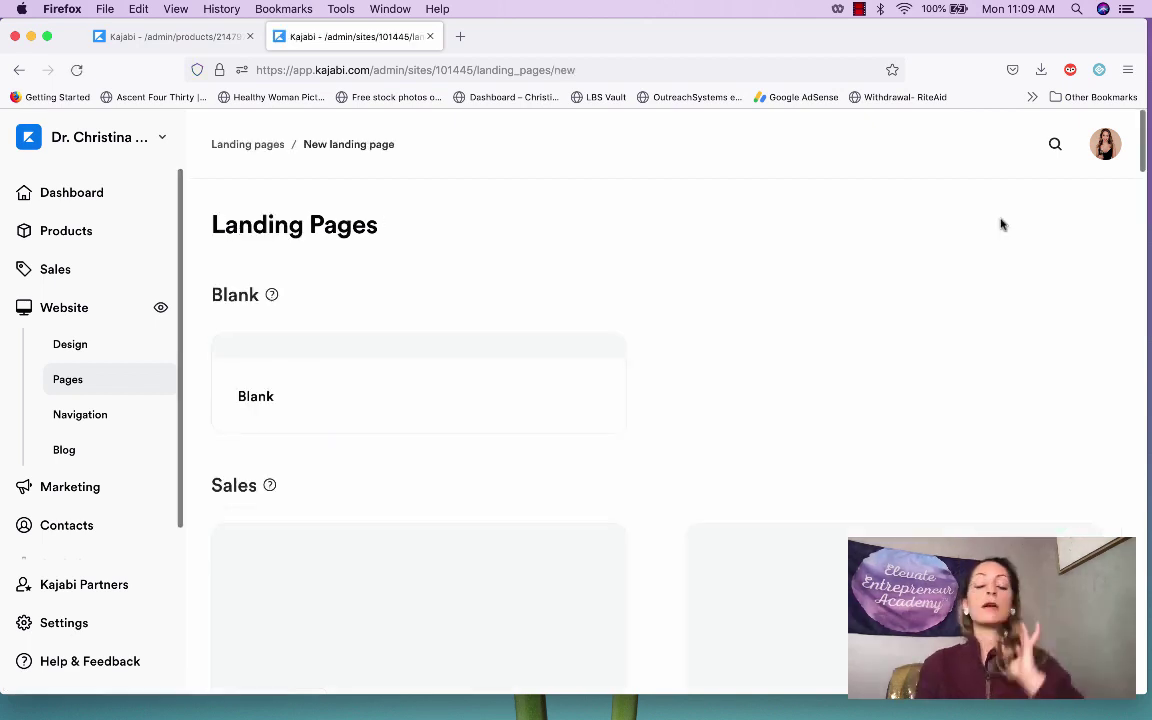
Browse the landing page templates in the Blank, Sales, Podcast and Link in bio categories
{"action": "scroll", "coordinate": [745, 265], "scroll_direction": "down", "scroll_amount": 1}
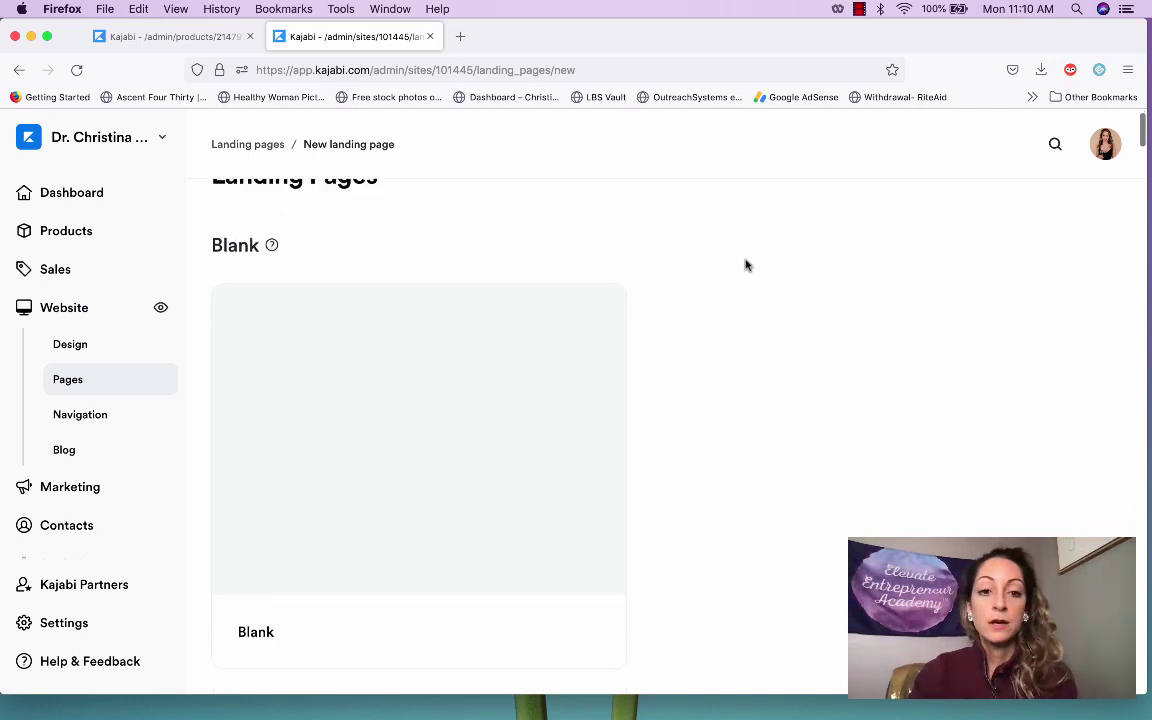
{"action": "scroll", "coordinate": [745, 264], "scroll_direction": "down", "scroll_amount": 1}
{"action": "scroll", "coordinate": [703, 324], "scroll_direction": "down", "scroll_amount": 4}
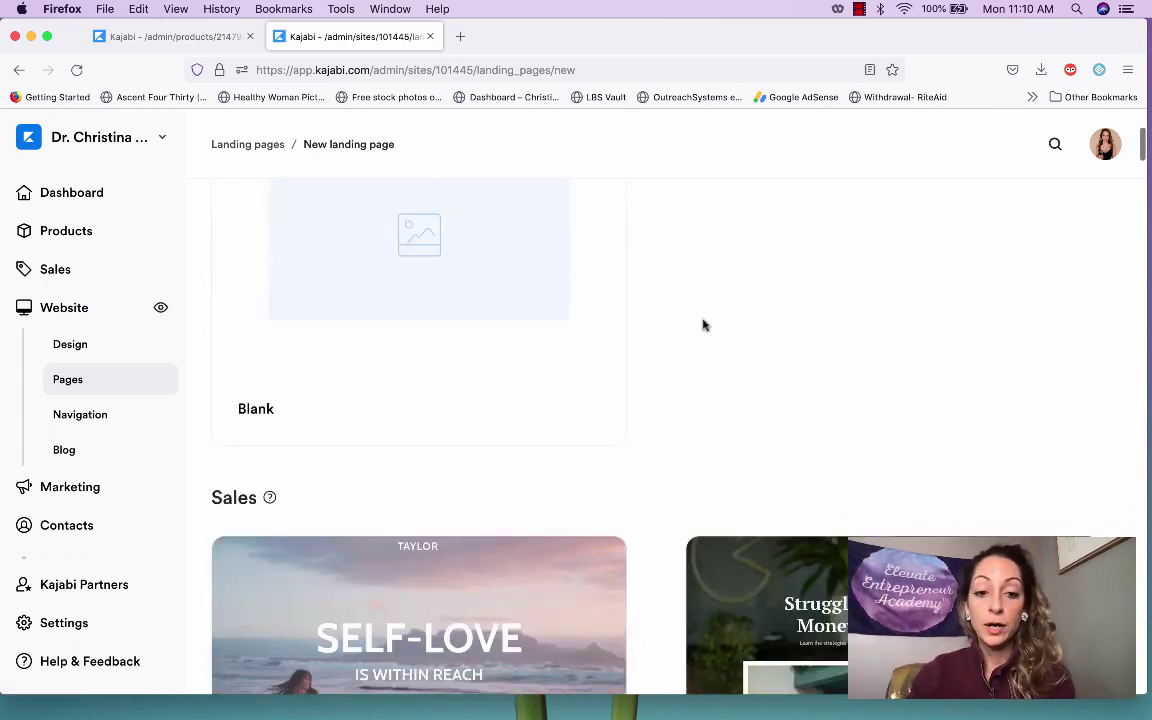
{"action": "scroll", "coordinate": [703, 324], "scroll_direction": "down", "scroll_amount": 3}
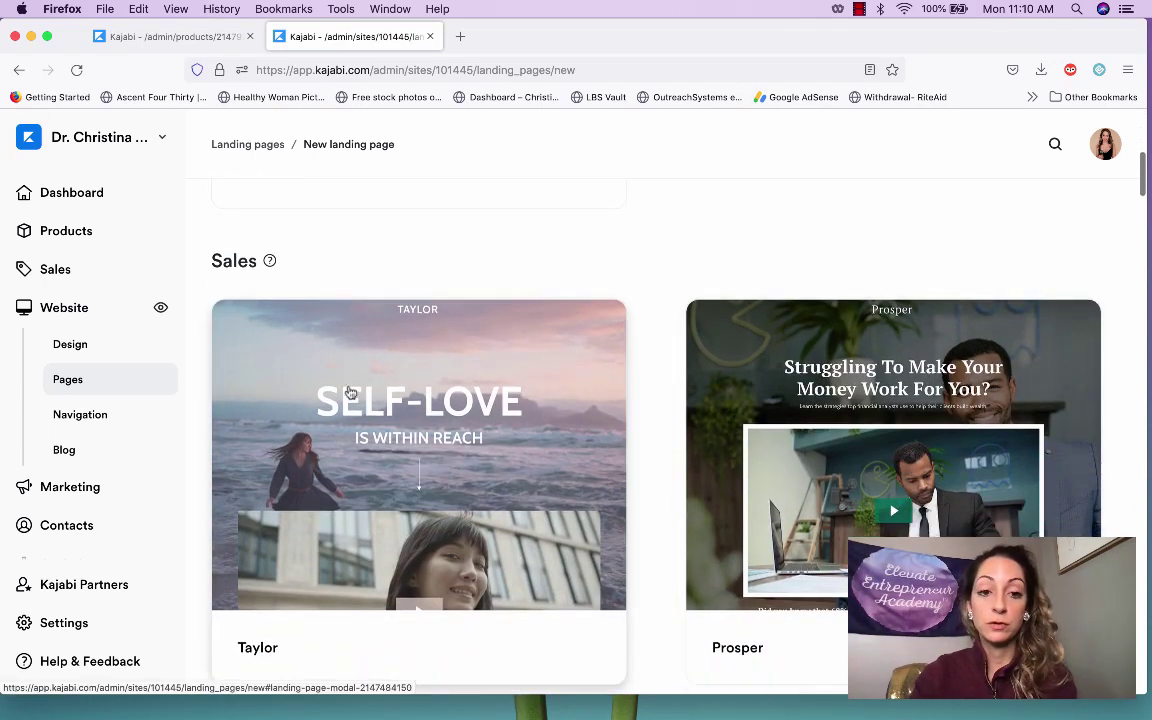
{"action": "scroll", "coordinate": [544, 431], "scroll_direction": "down", "scroll_amount": 8}
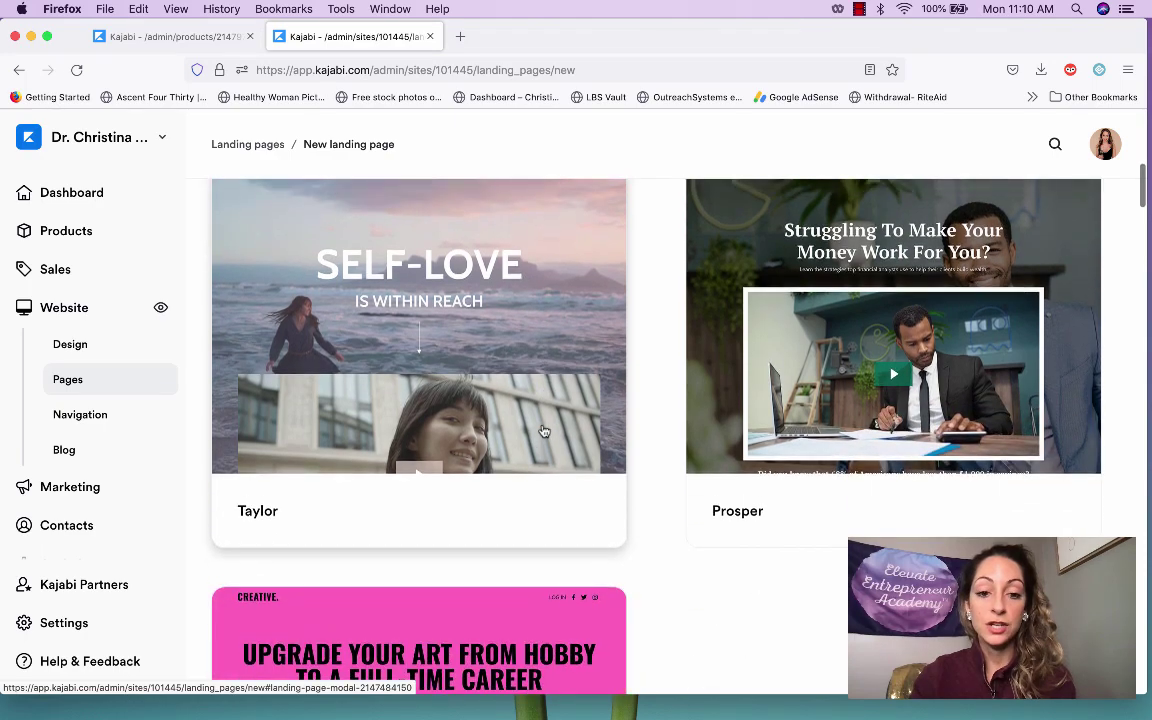
{"action": "scroll", "coordinate": [544, 431], "scroll_direction": "down", "scroll_amount": 7}
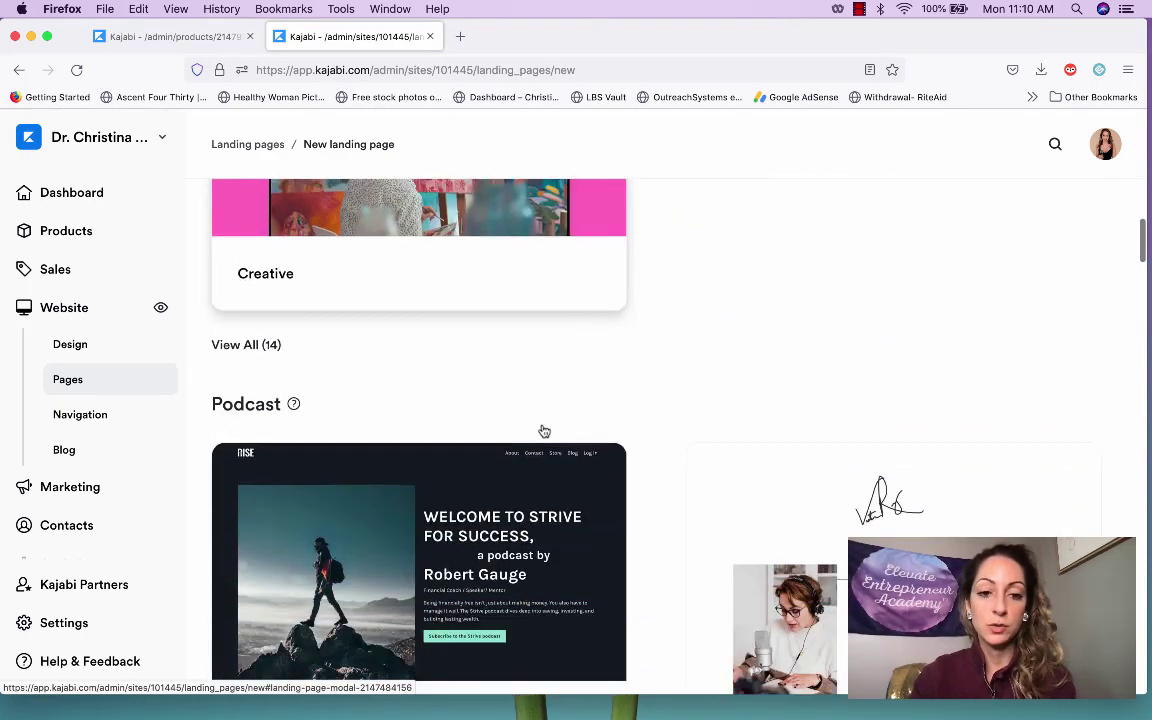
{"action": "scroll", "coordinate": [544, 431], "scroll_direction": "down", "scroll_amount": 2}
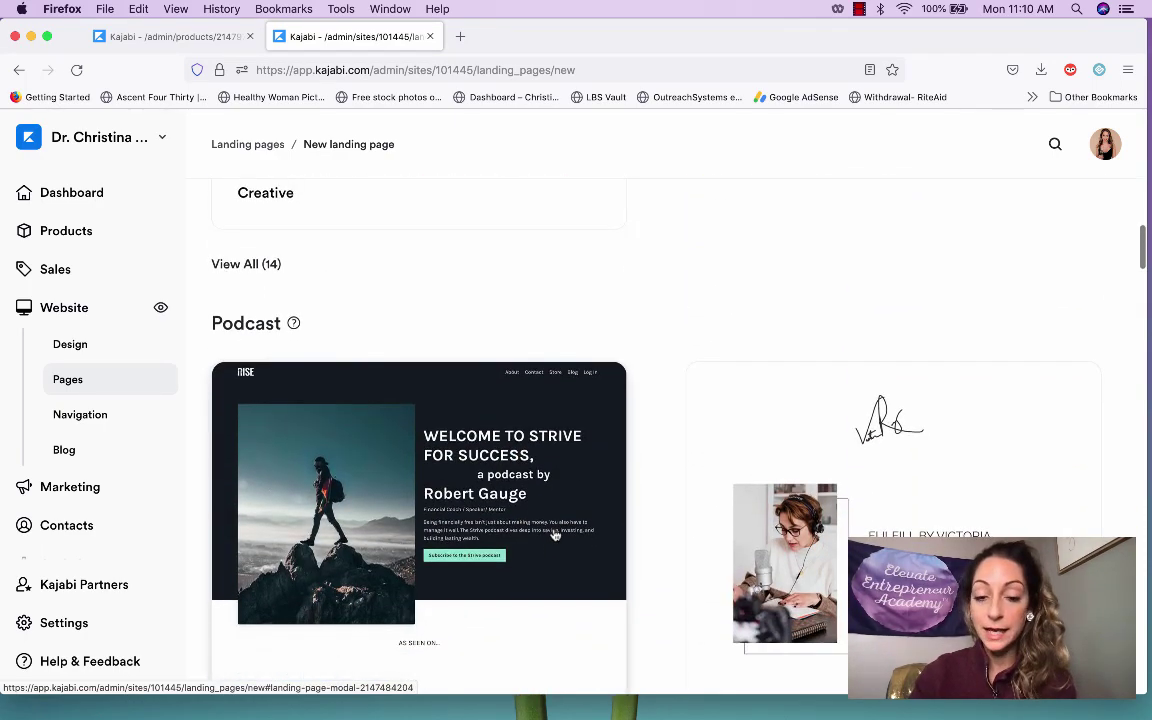
{"action": "scroll", "coordinate": [560, 511], "scroll_direction": "down", "scroll_amount": 4}
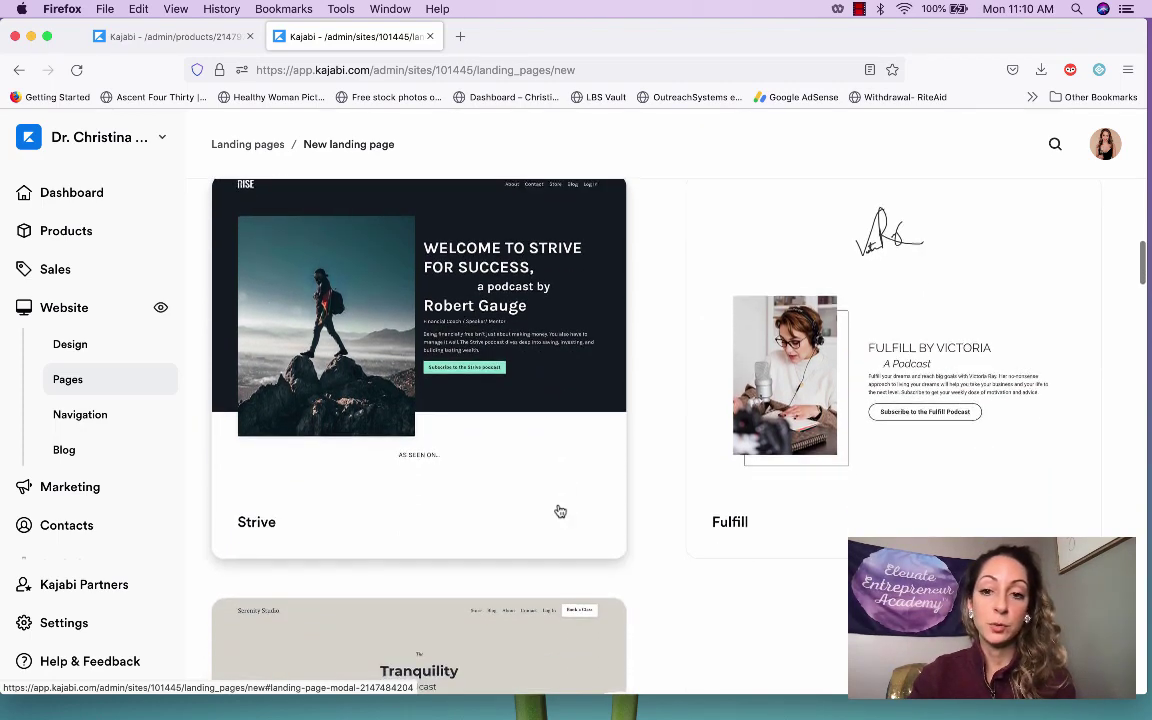
{"action": "scroll", "coordinate": [560, 511], "scroll_direction": "down", "scroll_amount": 15}
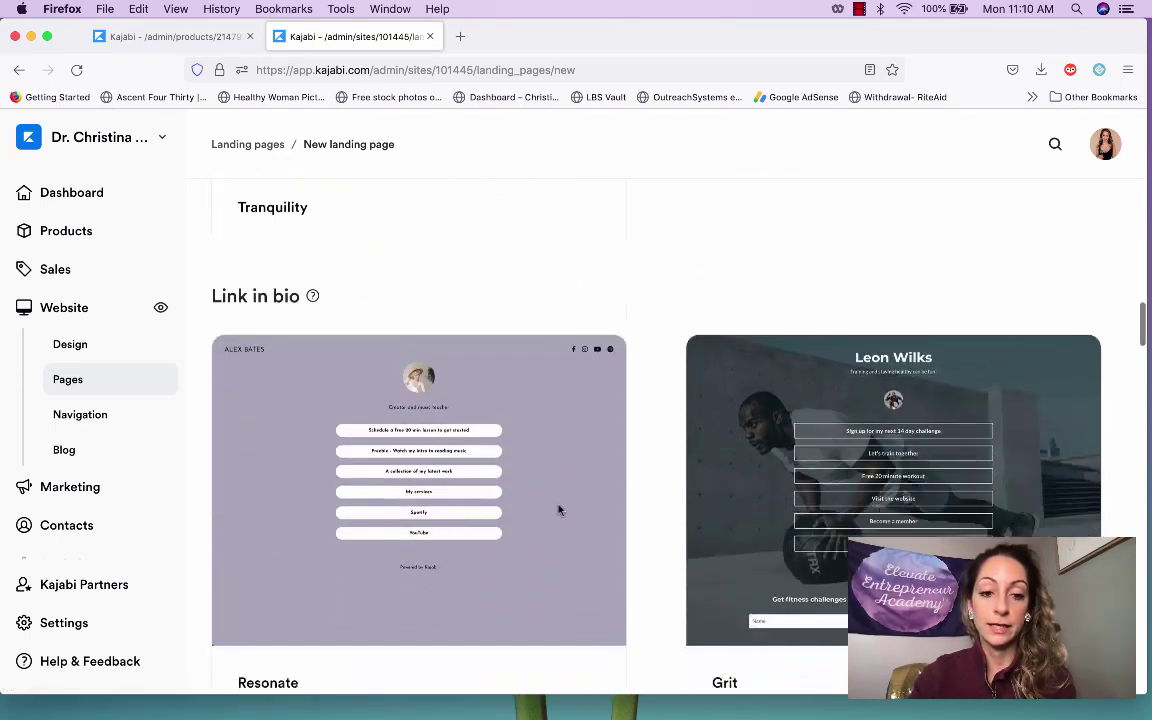
{"action": "scroll", "coordinate": [559, 510], "scroll_direction": "down", "scroll_amount": 3}
{"action": "scroll", "coordinate": [560, 511], "scroll_direction": "down", "scroll_amount": 4}
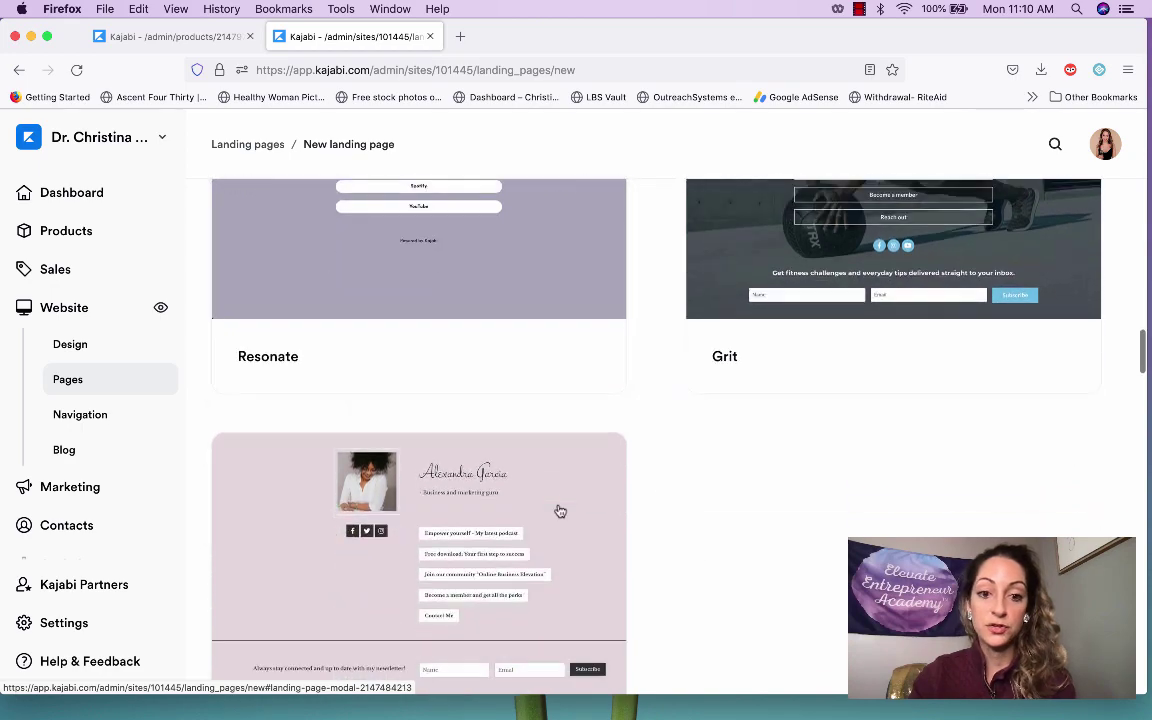
{"action": "scroll", "coordinate": [560, 511], "scroll_direction": "up", "scroll_amount": 20}
{"action": "scroll", "coordinate": [560, 511], "scroll_direction": "up", "scroll_amount": 10}
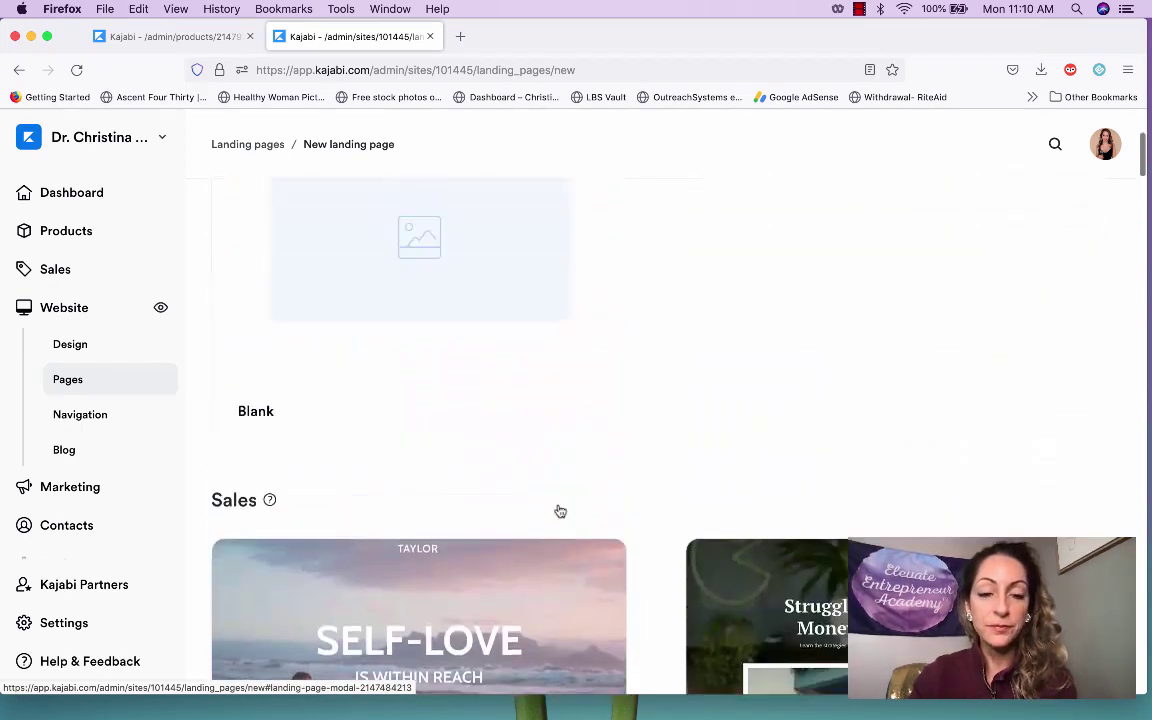
{"action": "scroll", "coordinate": [559, 509], "scroll_direction": "down", "scroll_amount": 1}
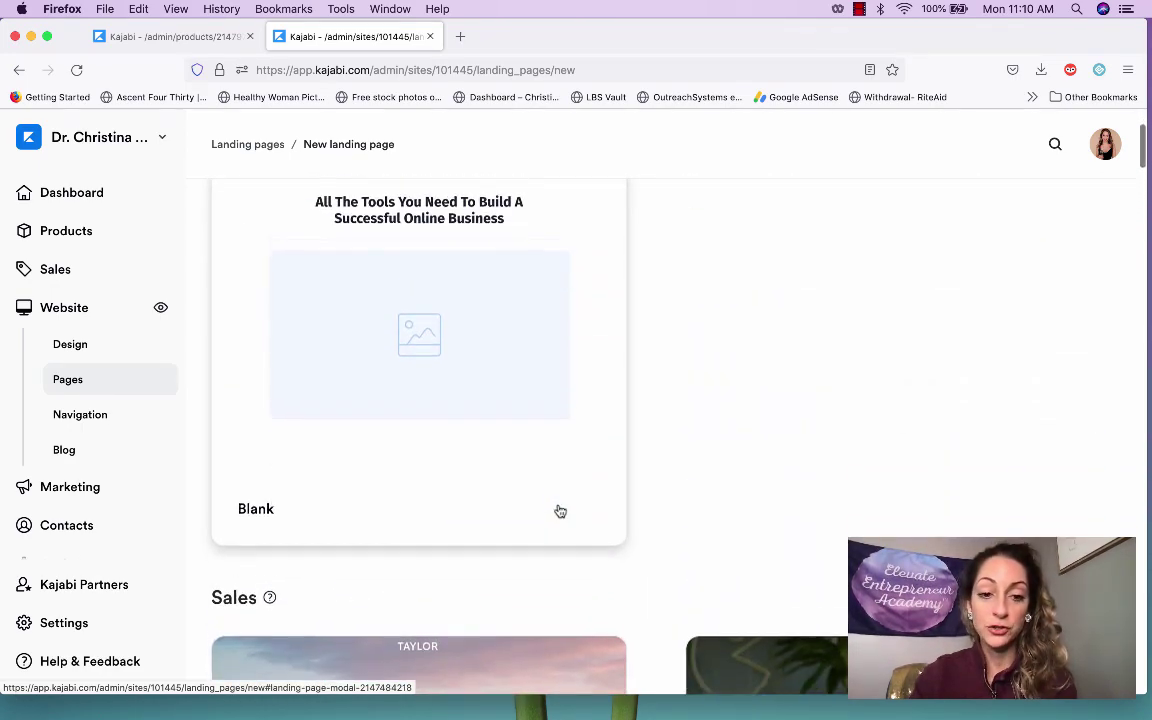
{"action": "scroll", "coordinate": [467, 379], "scroll_direction": "up", "scroll_amount": 1}
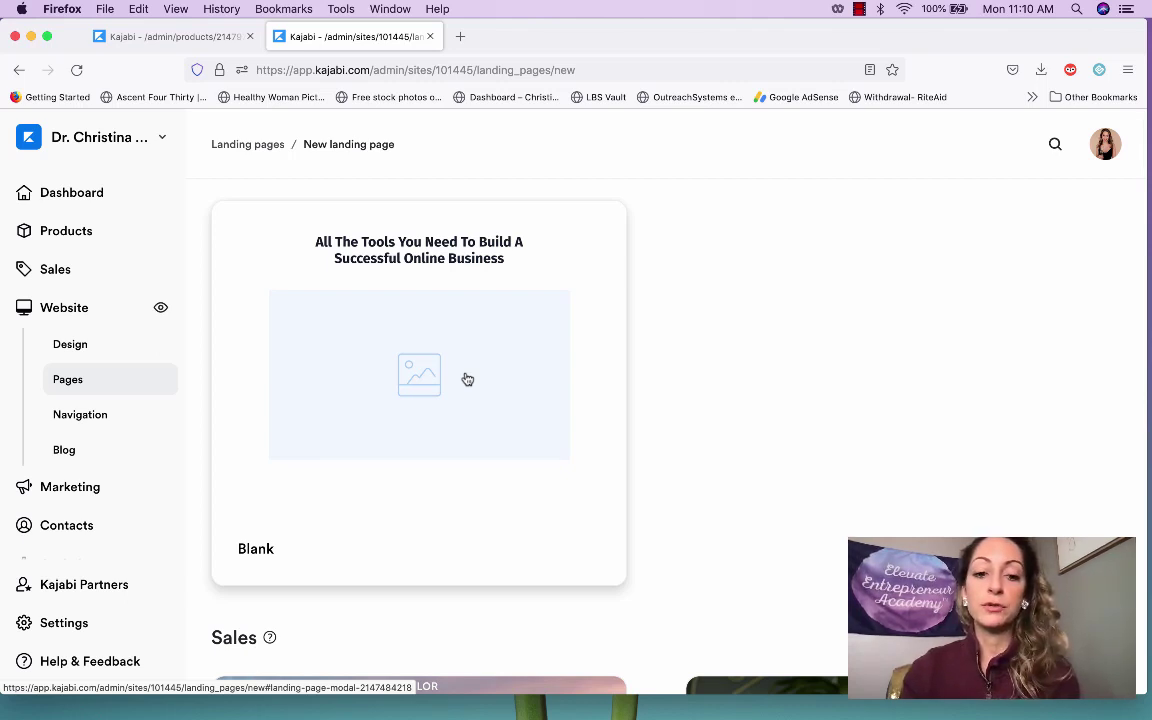
Create a landing page titled "Test" from the Blank template
{"action": "left_click", "coordinate": [298, 503]}
{"action": "left_click", "coordinate": [723, 348]}
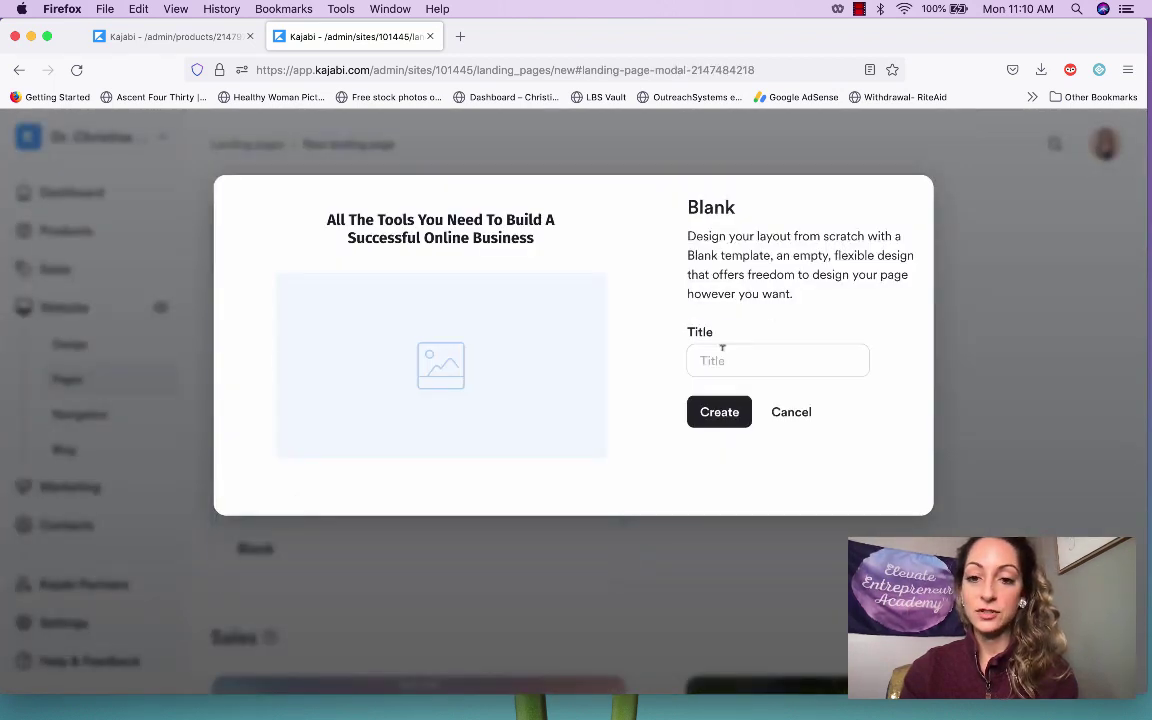
{"action": "left_click", "coordinate": [725, 355]}
{"action": "type", "text": "Test"}
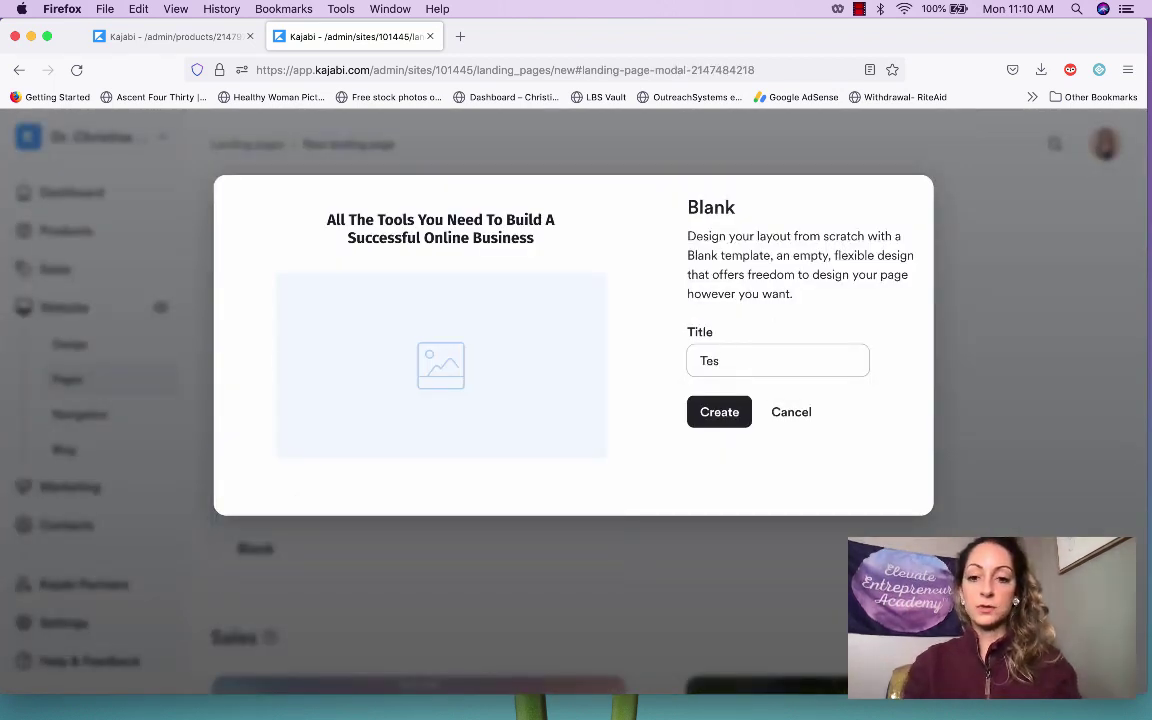
{"action": "left_click", "coordinate": [721, 418]}
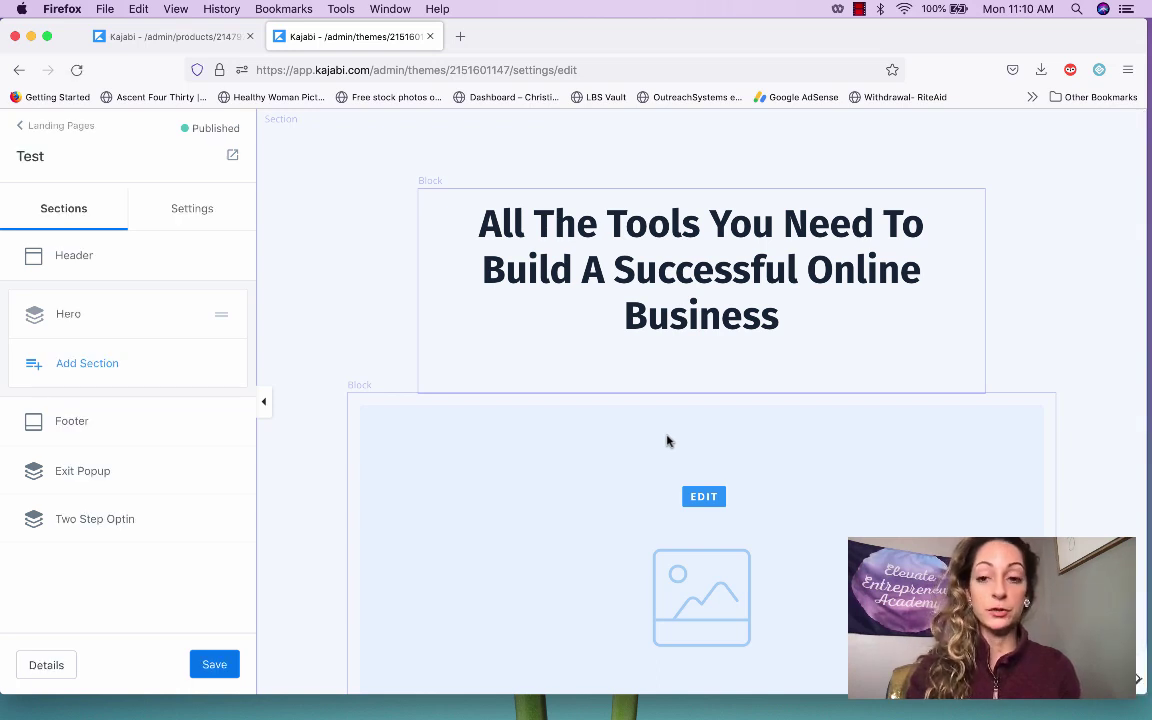
Look at the Hero section's content and settings, return to the section list and look over the page layout
{"action": "left_click", "coordinate": [345, 256]}
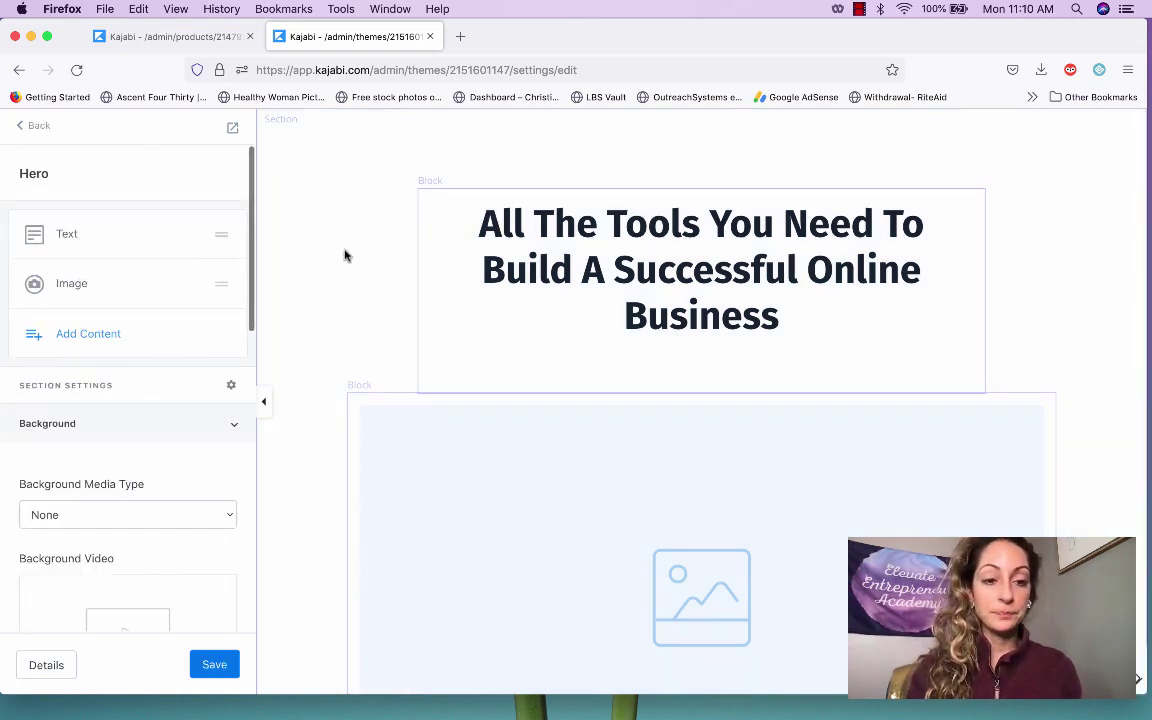
{"action": "left_click", "coordinate": [35, 128]}
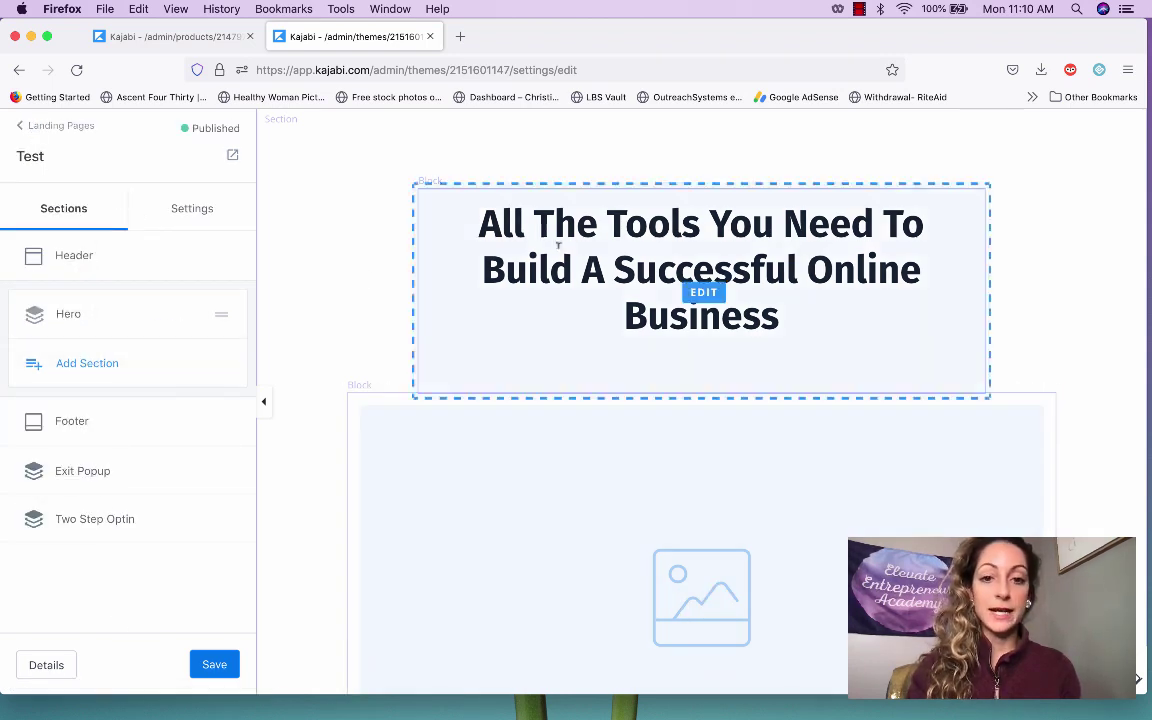
{"action": "scroll", "coordinate": [559, 282], "scroll_direction": "down", "scroll_amount": 4}
{"action": "scroll", "coordinate": [558, 280], "scroll_direction": "up", "scroll_amount": 4}
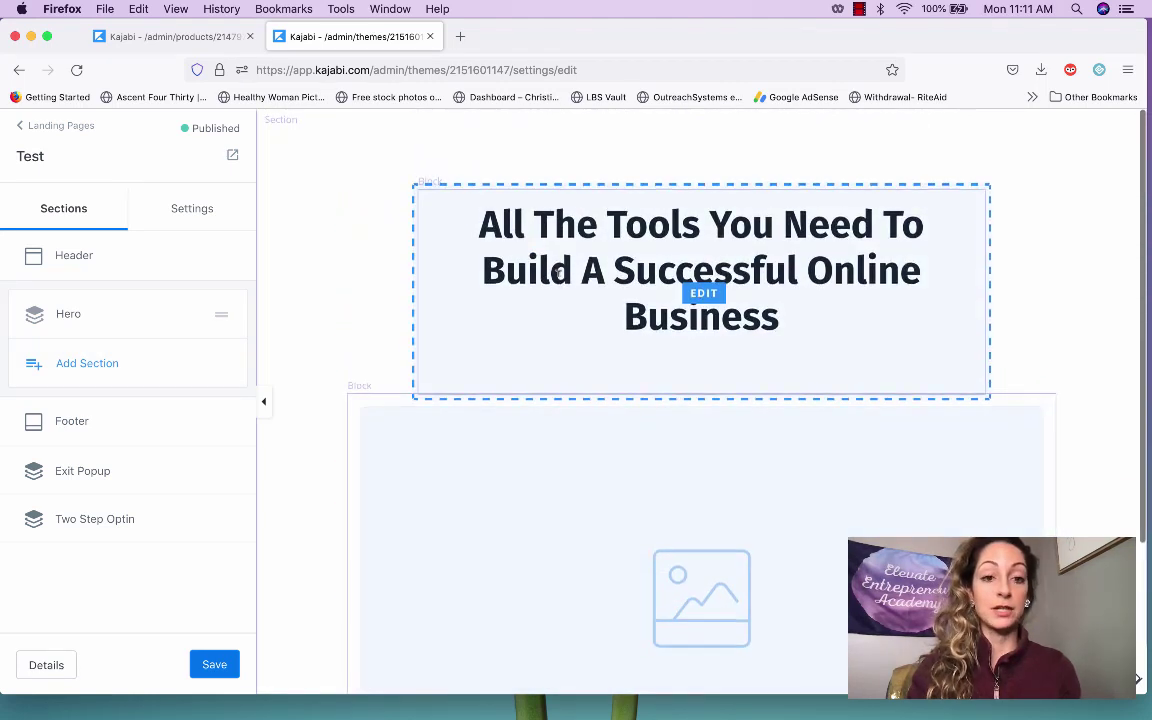
Add a Hero with Image section to the page and look at the settings of its Text block
{"action": "left_click", "coordinate": [89, 365]}
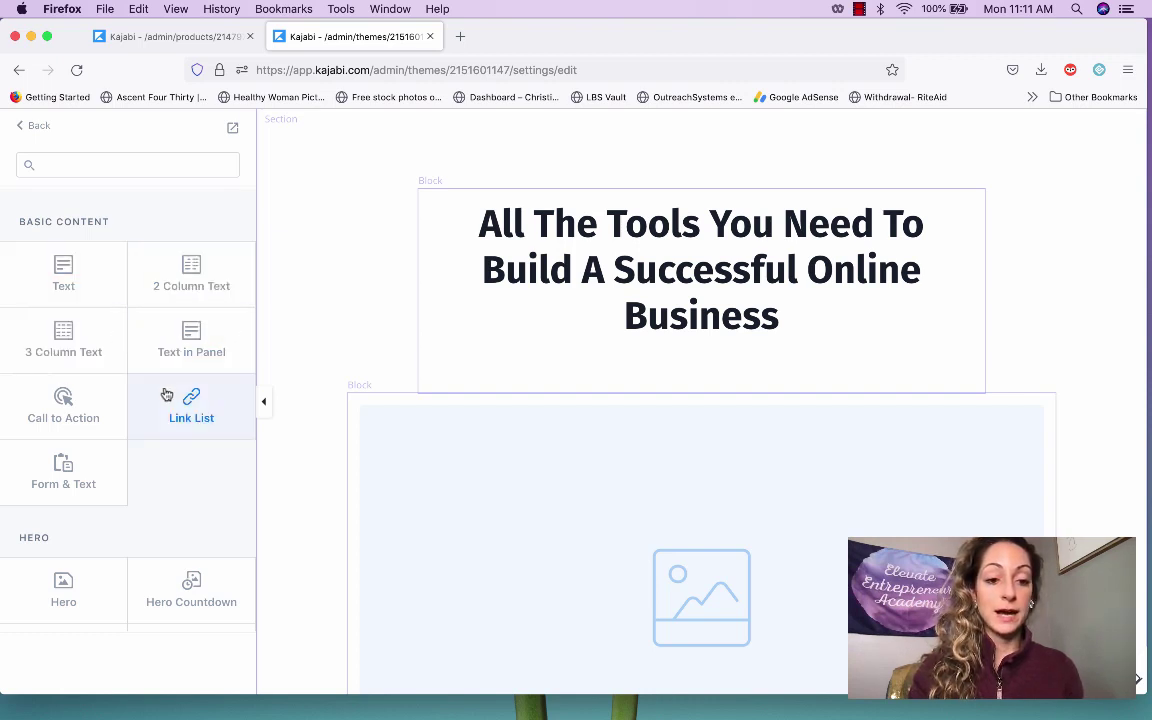
{"action": "scroll", "coordinate": [165, 392], "scroll_direction": "down", "scroll_amount": 5}
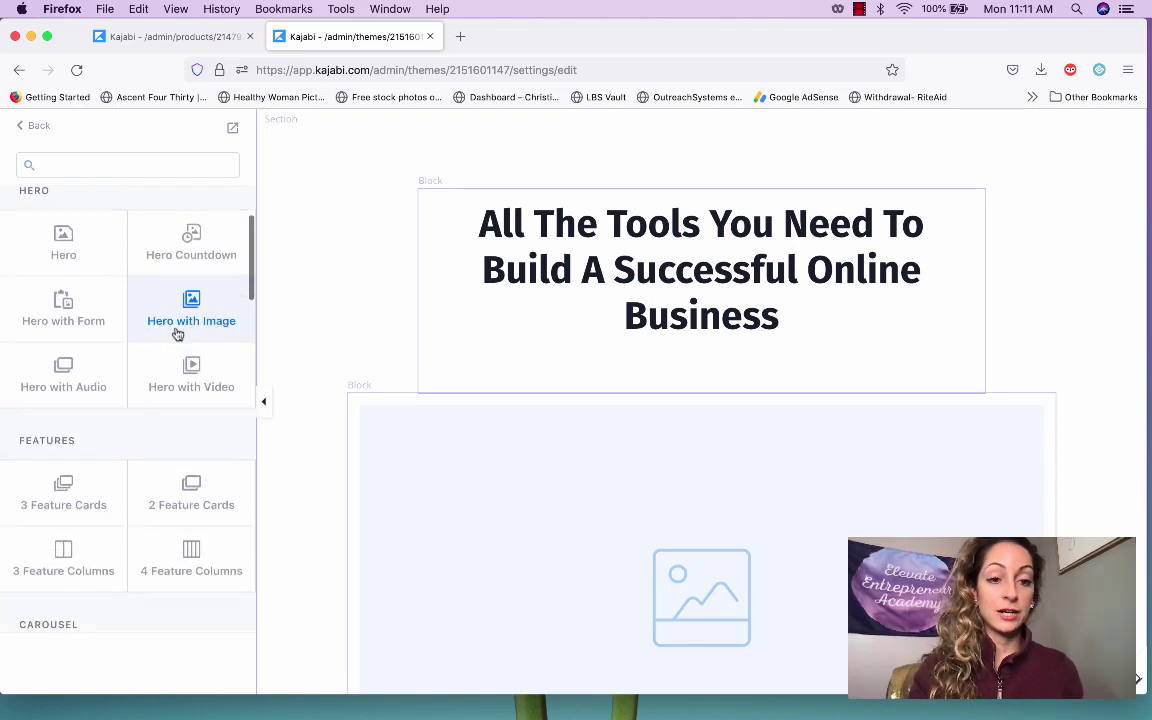
{"action": "mouse_move", "coordinate": [177, 333]}
{"action": "left_click", "coordinate": [189, 298]}
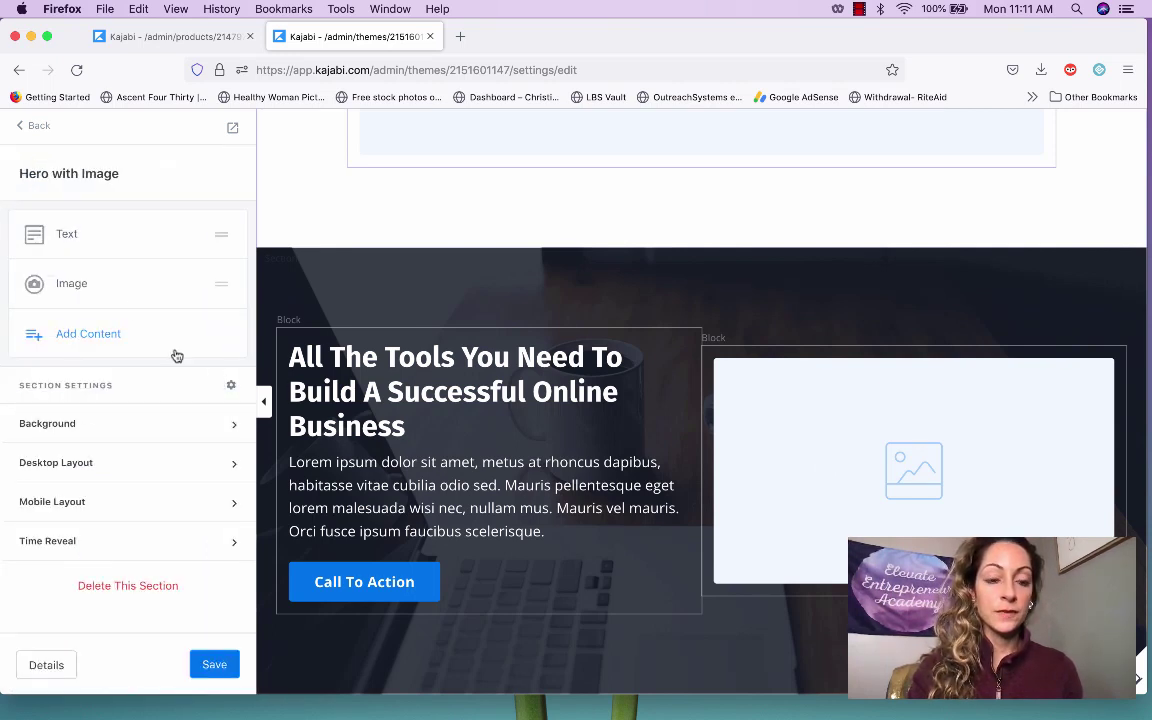
{"action": "left_click", "coordinate": [63, 238]}
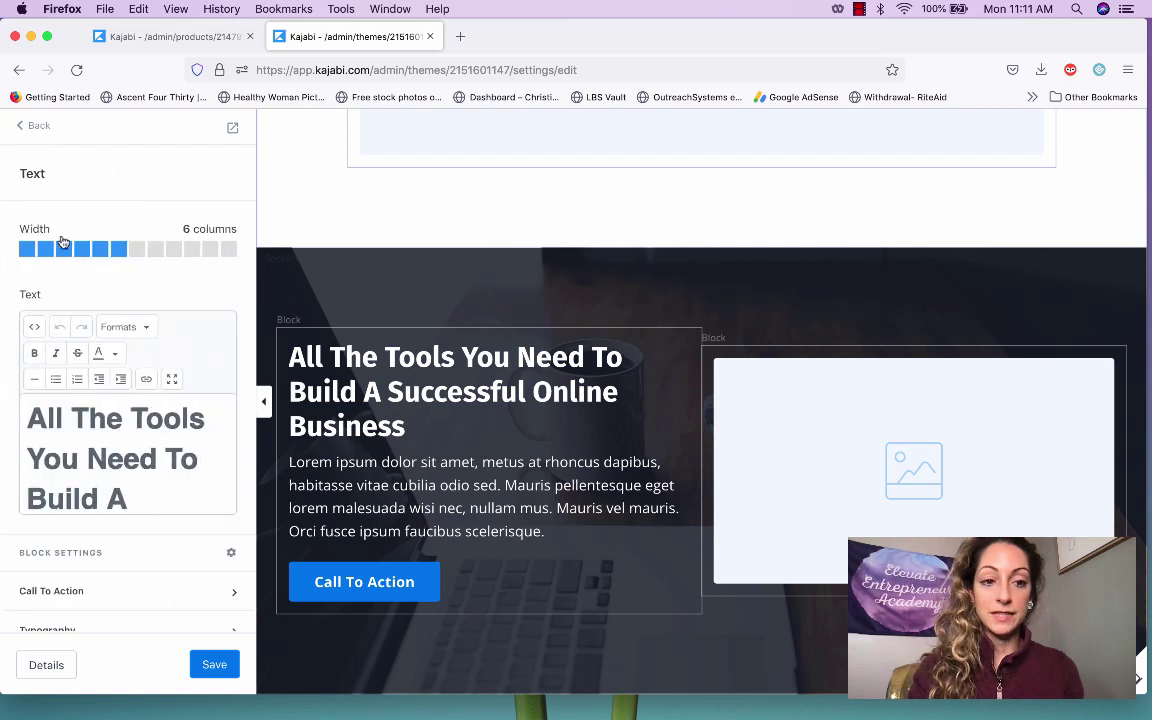
{"action": "left_click", "coordinate": [31, 125]}
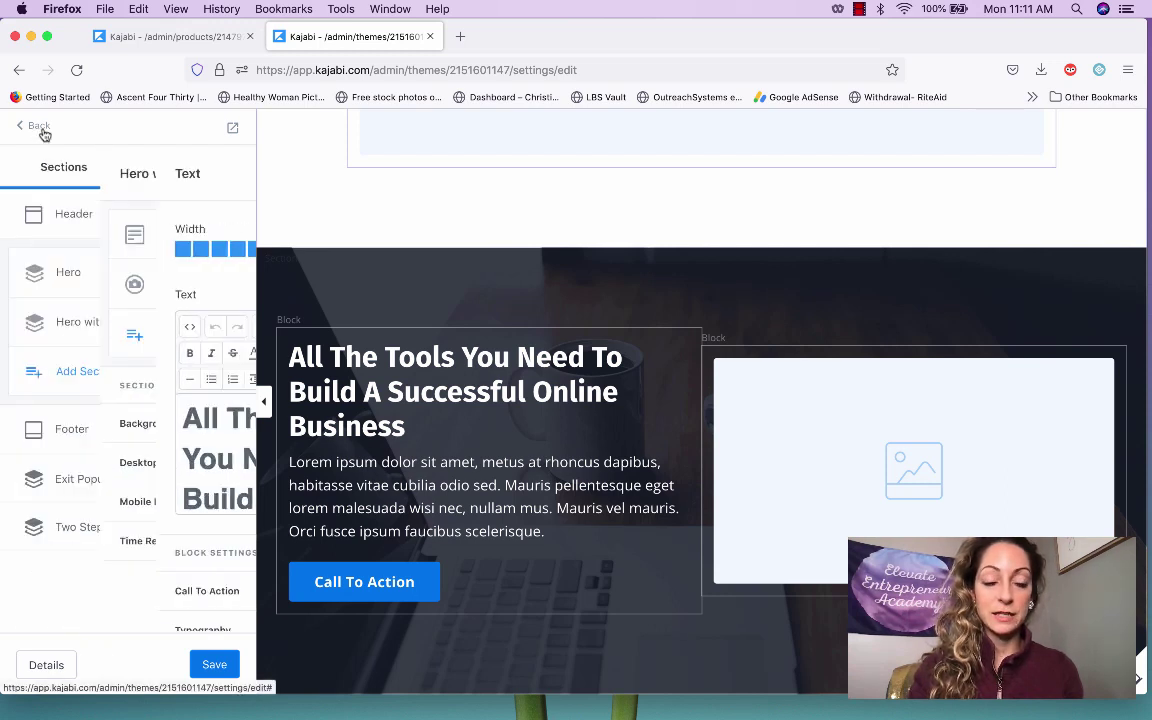
Fill the section's Image block with the recent "Monetize Your Brilliance to Scale Your Profitable Business" picture and save the page
{"action": "left_click", "coordinate": [68, 286]}
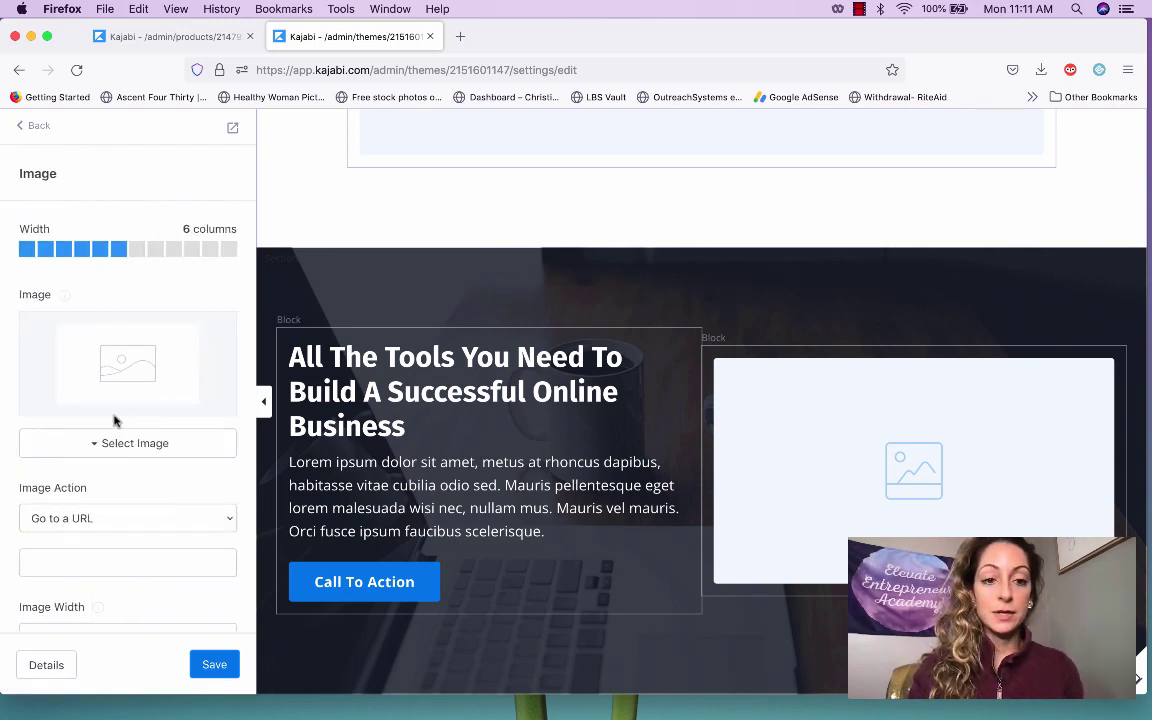
{"action": "left_click", "coordinate": [117, 446]}
{"action": "left_click", "coordinate": [114, 517]}
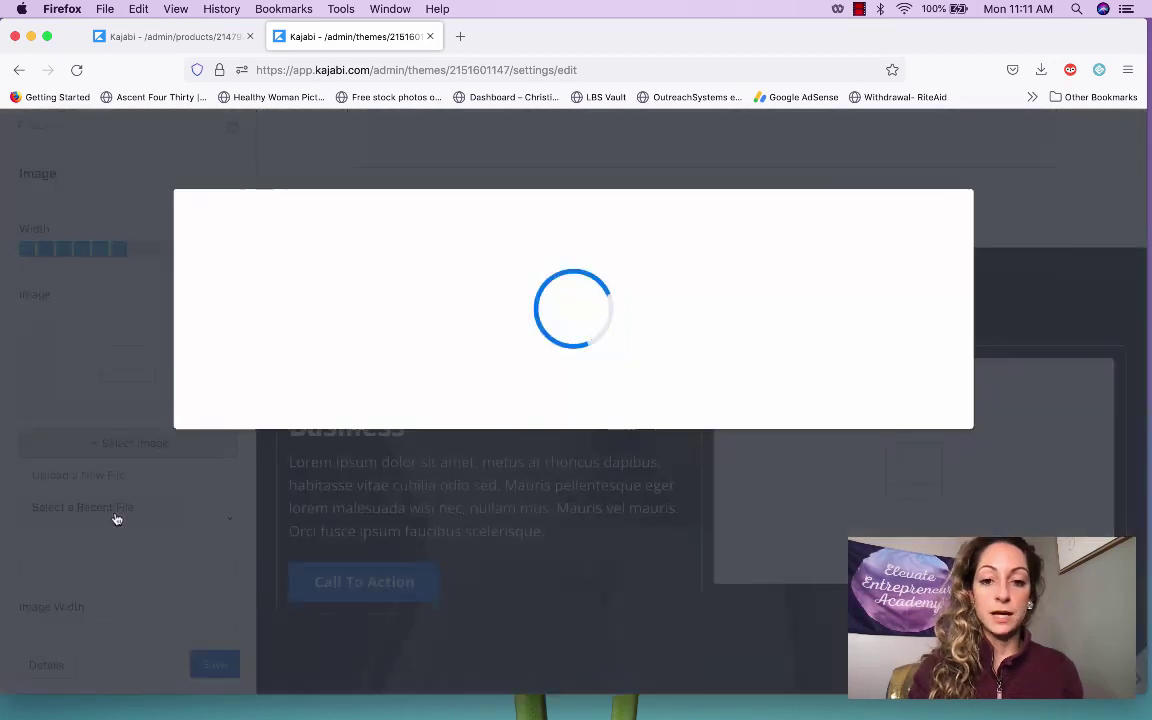
{"action": "left_click", "coordinate": [866, 368]}
{"action": "left_click", "coordinate": [892, 236]}
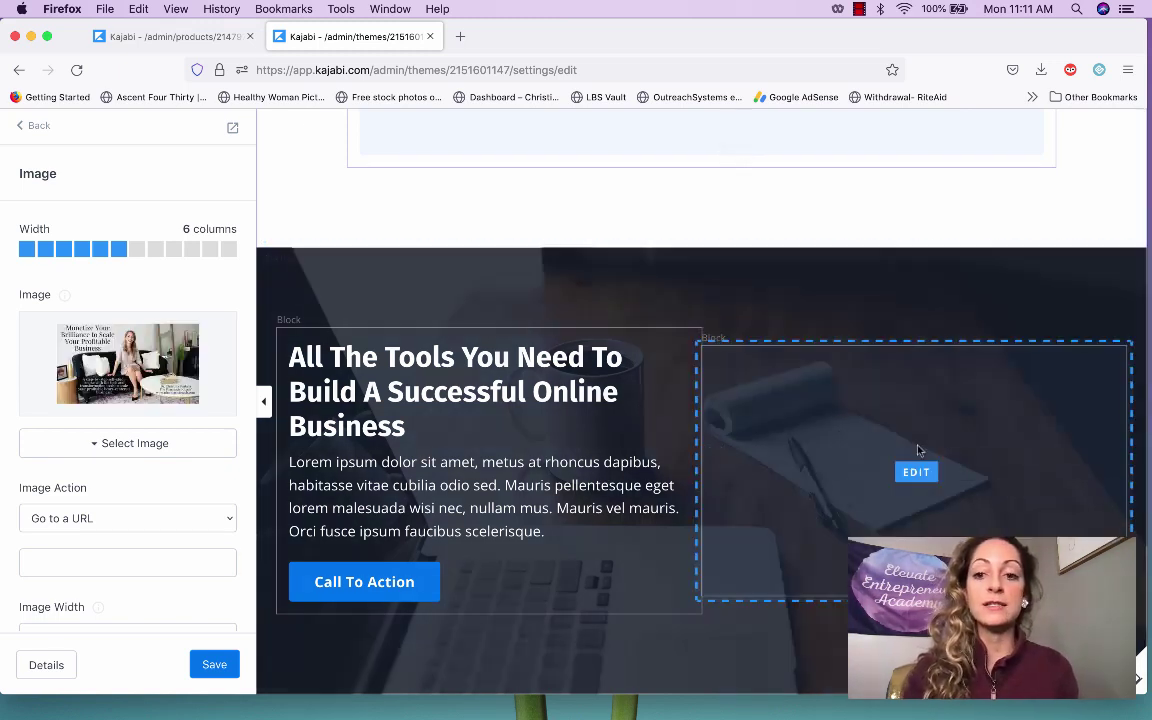
{"action": "left_click", "coordinate": [214, 666]}
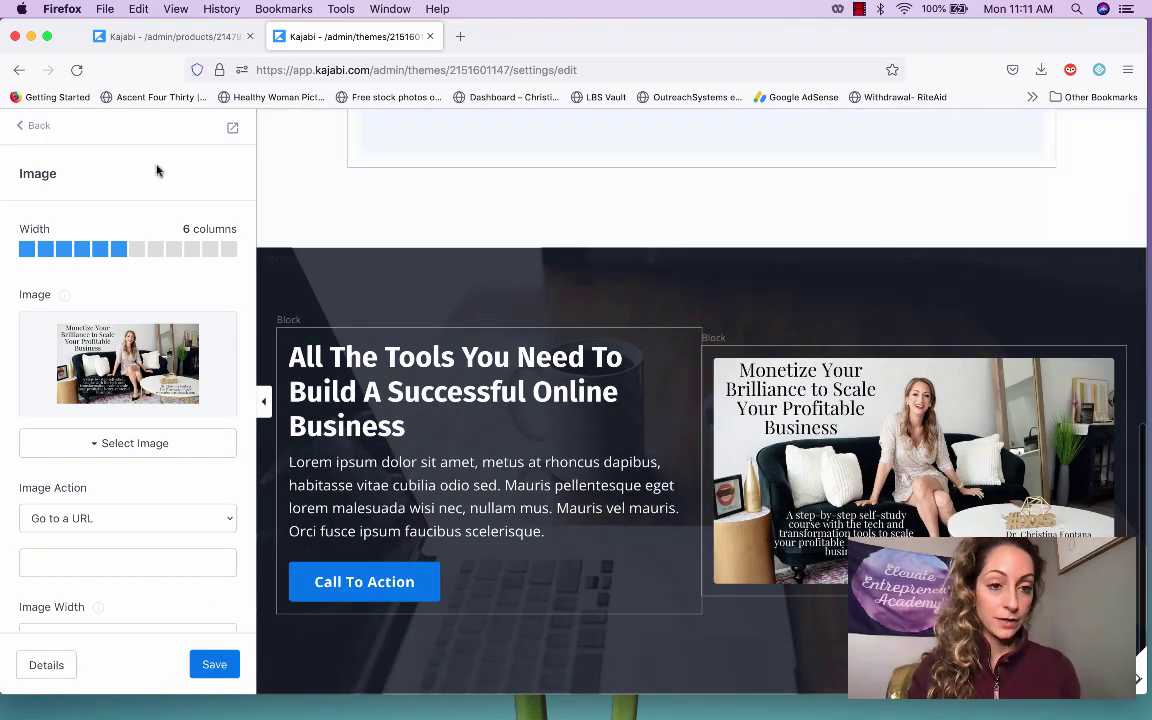
Return to the section list and move the Hero with Image section above the Hero section
{"action": "left_click", "coordinate": [39, 127]}
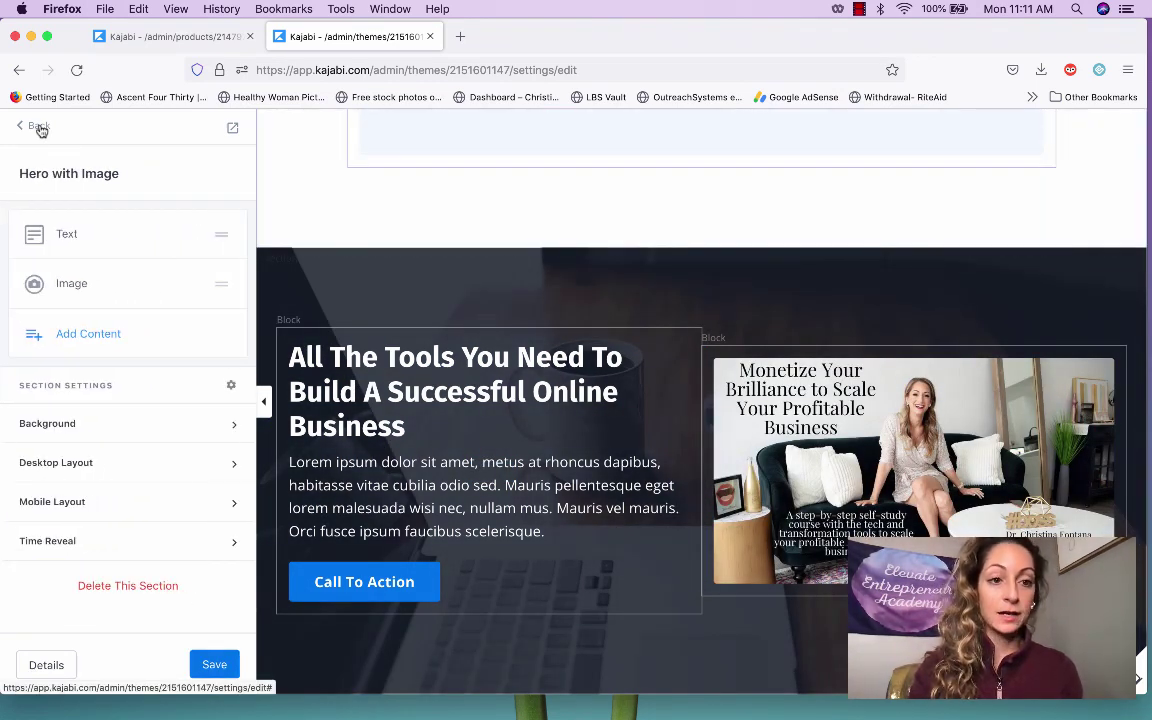
{"action": "left_click", "coordinate": [41, 130]}
{"action": "left_click_drag", "start_coordinate": [103, 372], "coordinate": [103, 319]}
Delete the Text block from the Hero with Image section
{"action": "left_click", "coordinate": [101, 320]}
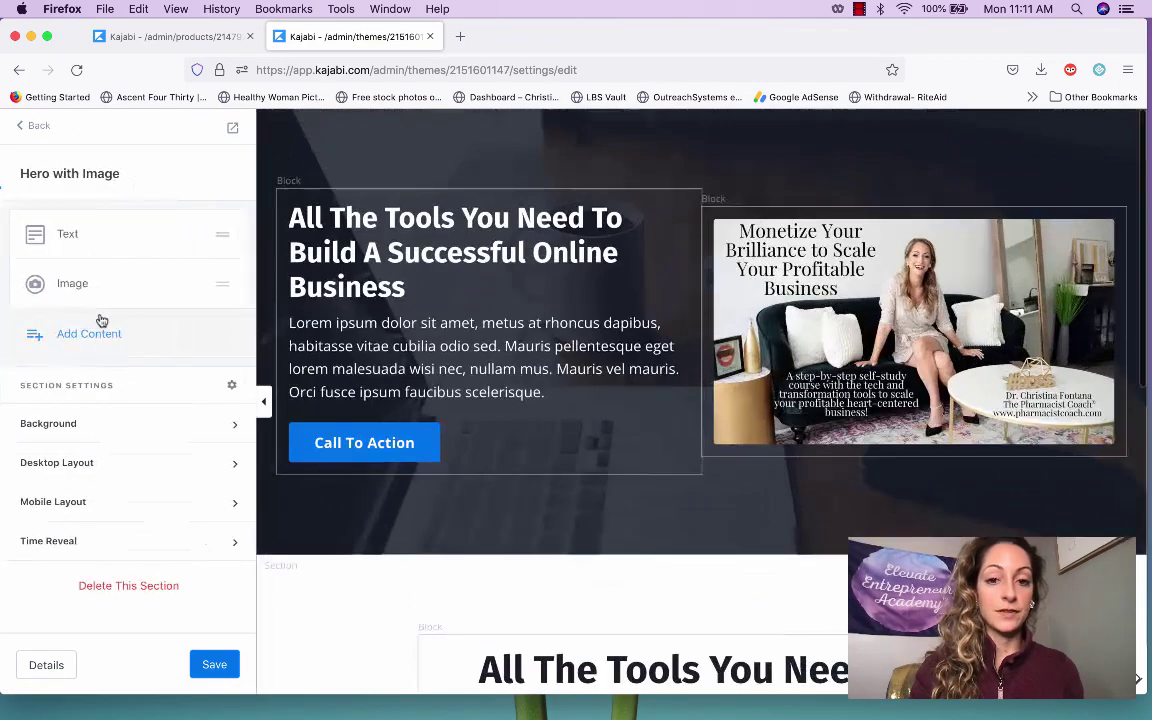
{"action": "scroll", "coordinate": [558, 334], "scroll_direction": "down", "scroll_amount": 1}
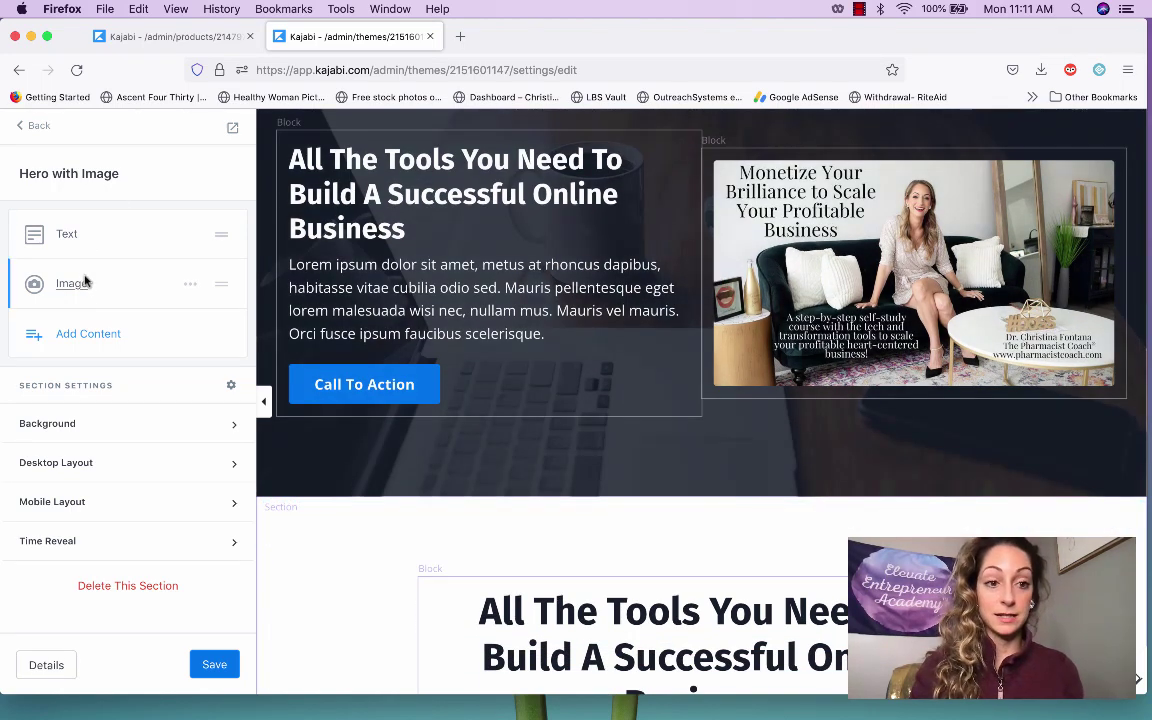
{"action": "left_click", "coordinate": [67, 236]}
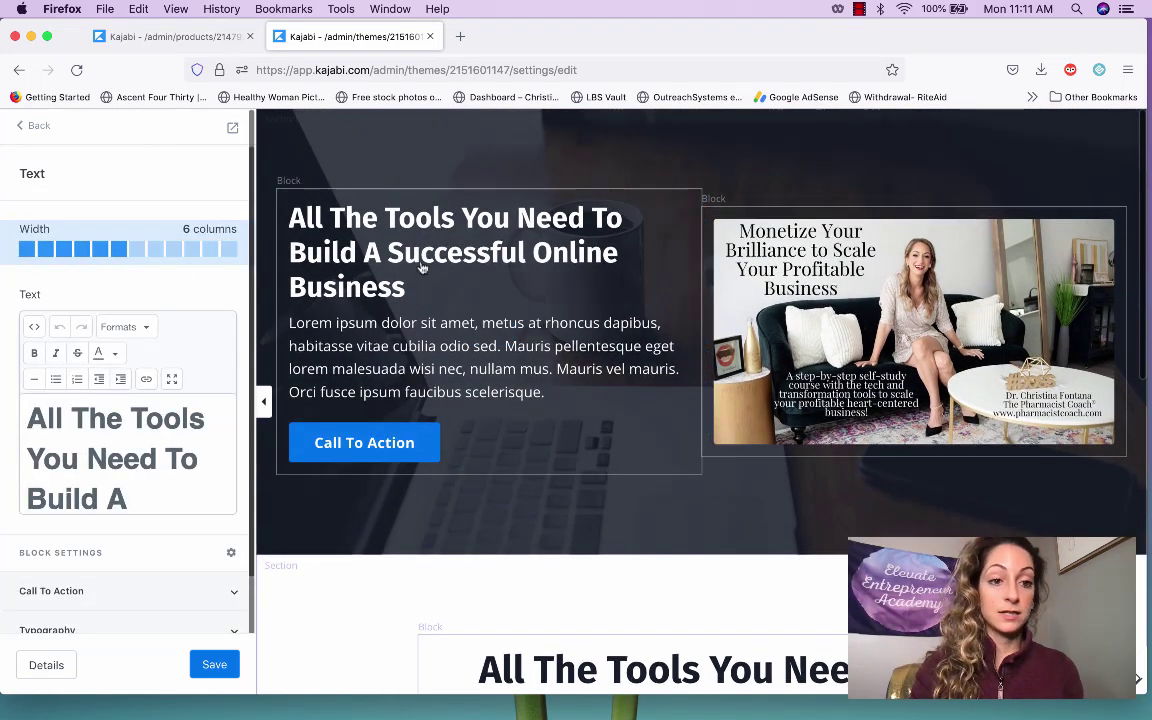
{"action": "left_click", "coordinate": [32, 125]}
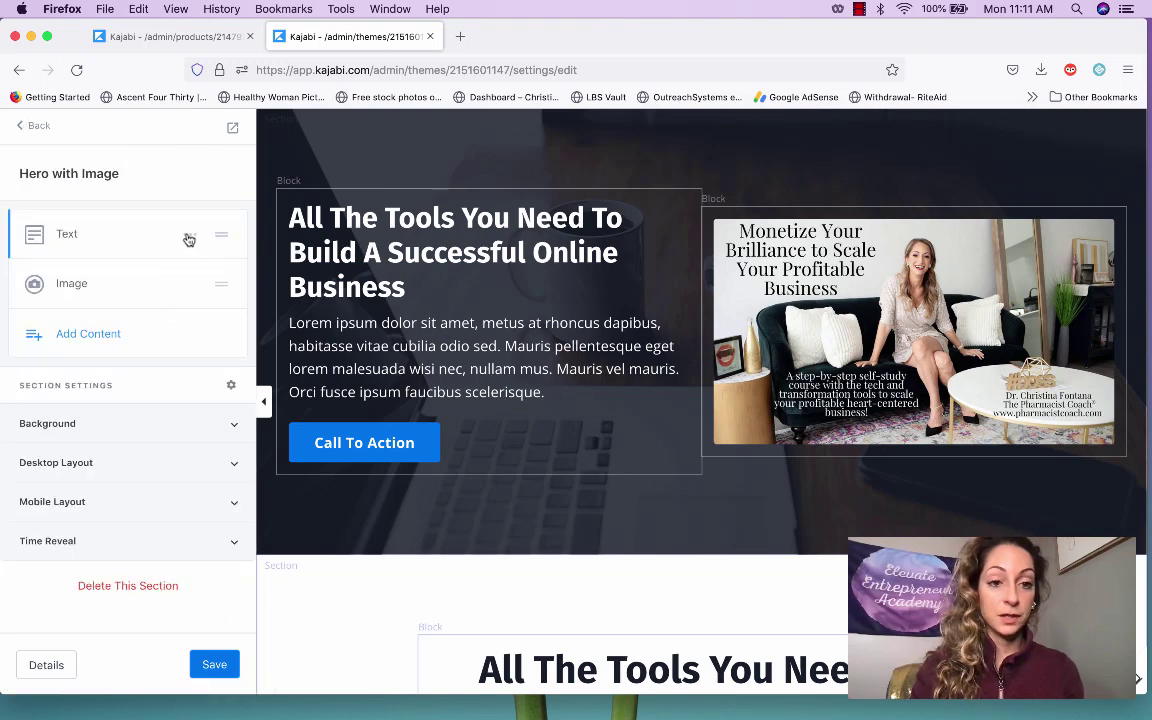
{"action": "left_click", "coordinate": [189, 238]}
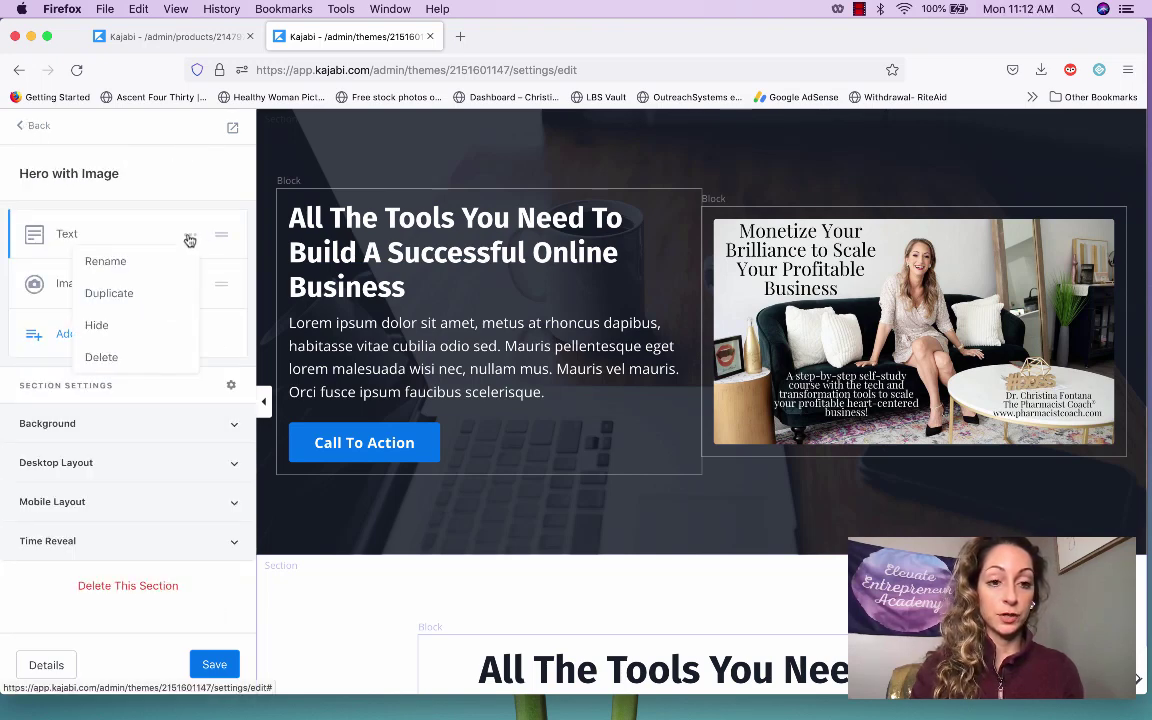
{"action": "left_click", "coordinate": [147, 364]}
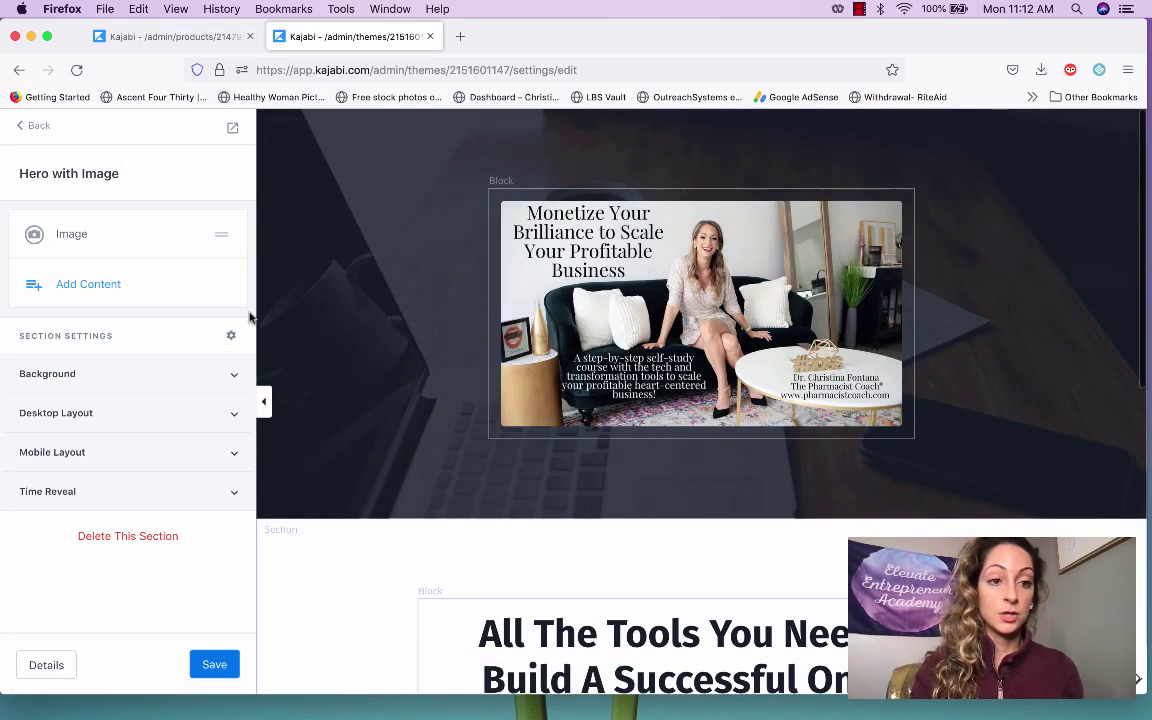
Try widths of 10, 6 and 4 columns for the Image block and settle on 7 columns
{"action": "left_click", "coordinate": [697, 350]}
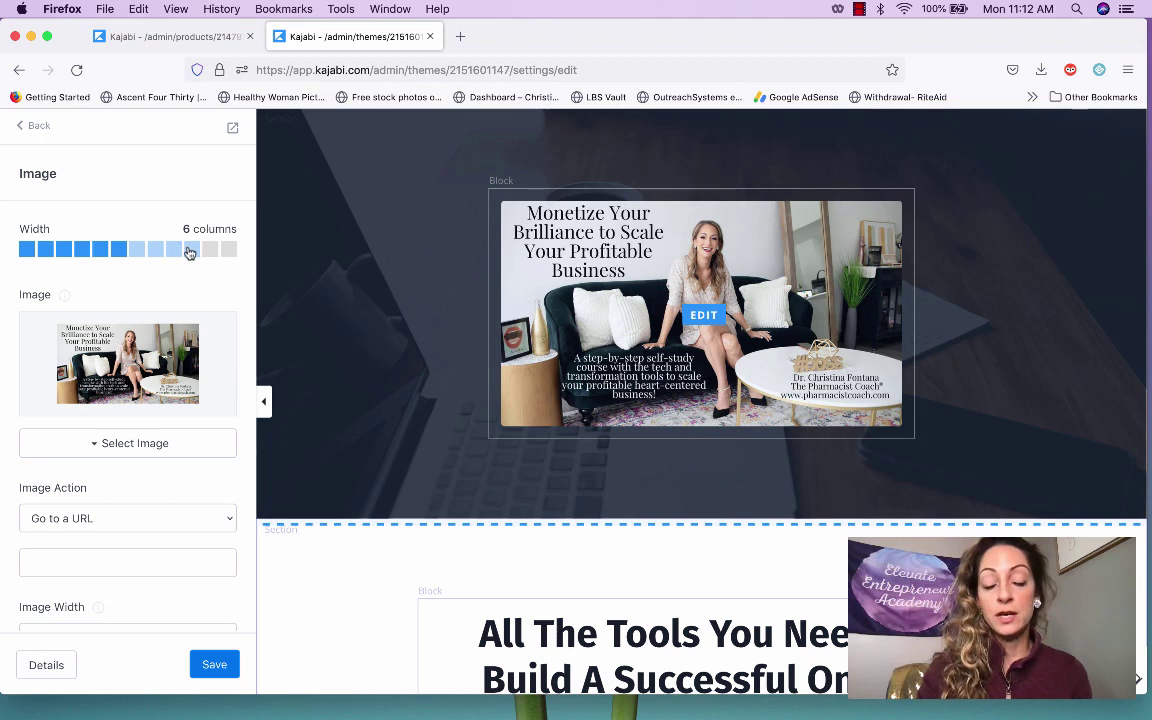
{"action": "left_click", "coordinate": [190, 250]}
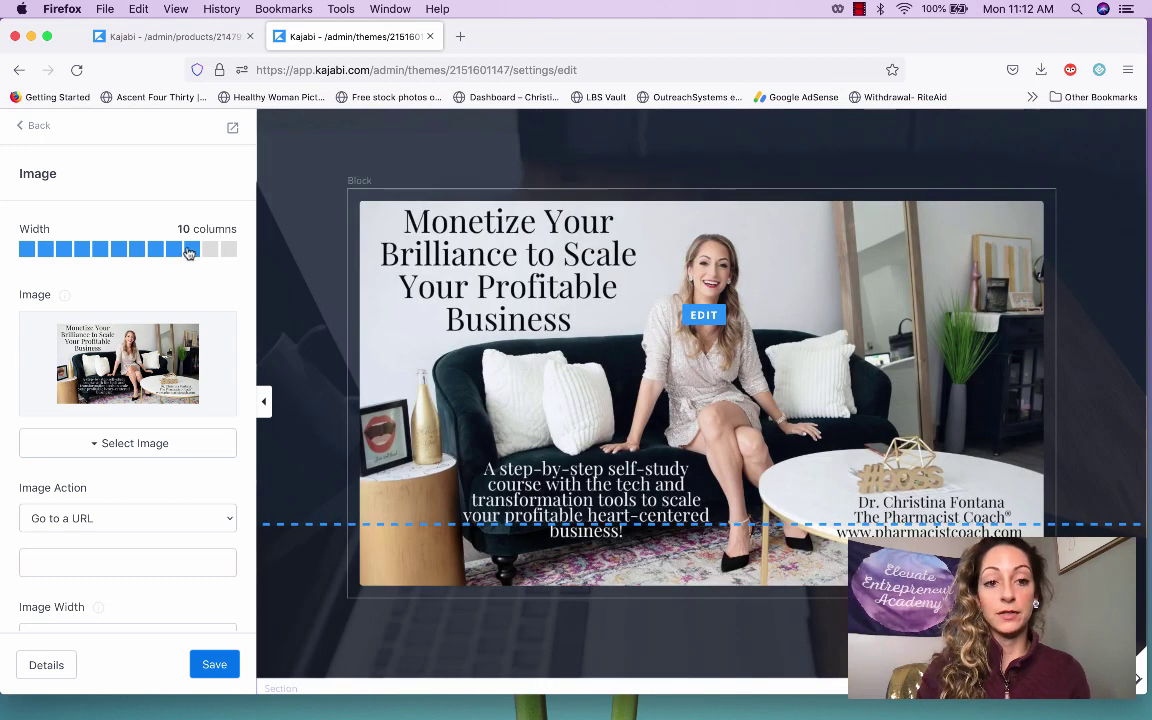
{"action": "left_click", "coordinate": [124, 252]}
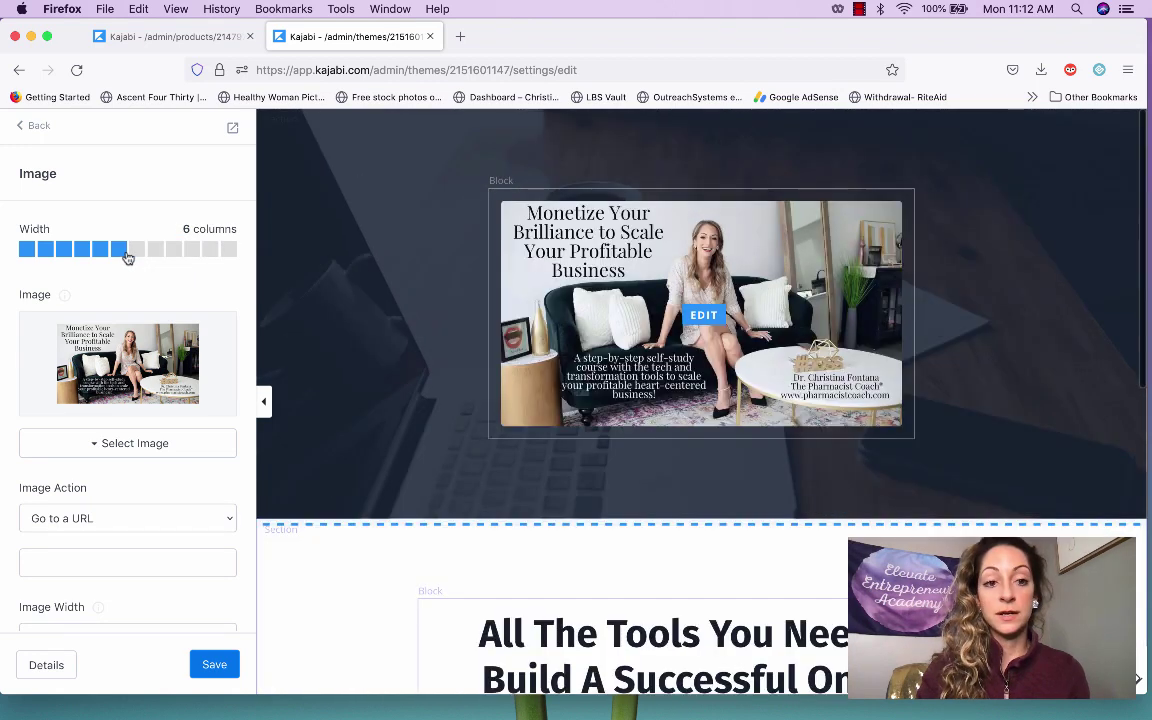
{"action": "left_click", "coordinate": [88, 252]}
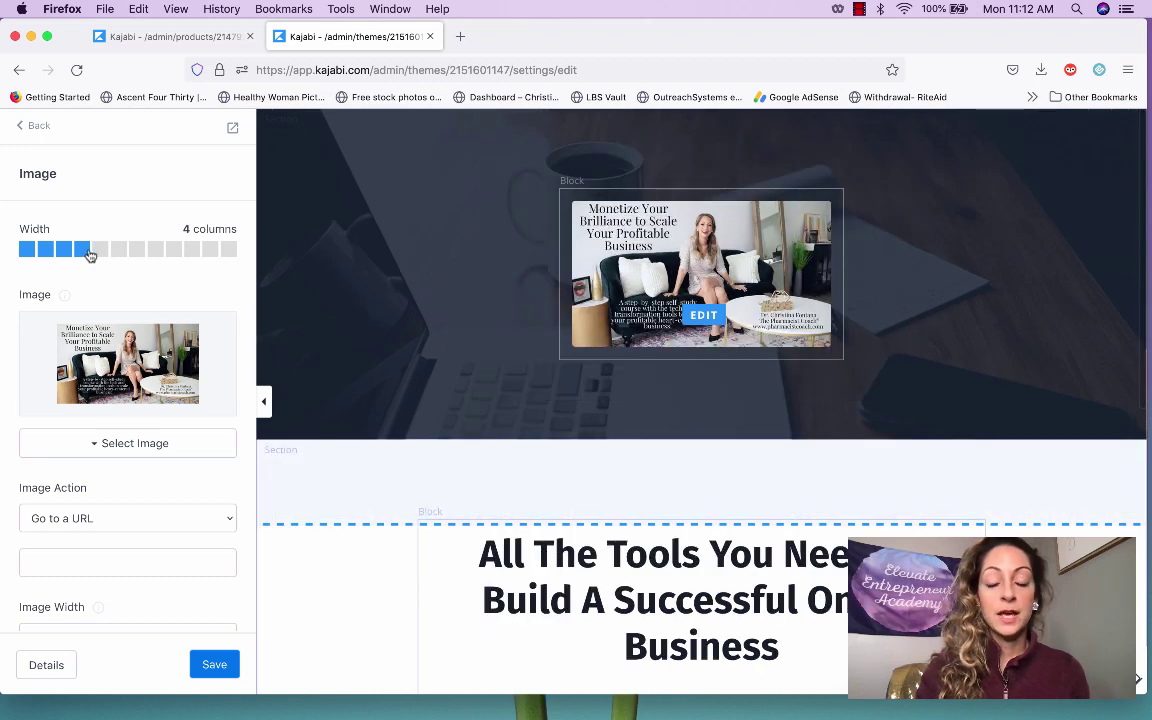
{"action": "left_click", "coordinate": [135, 251]}
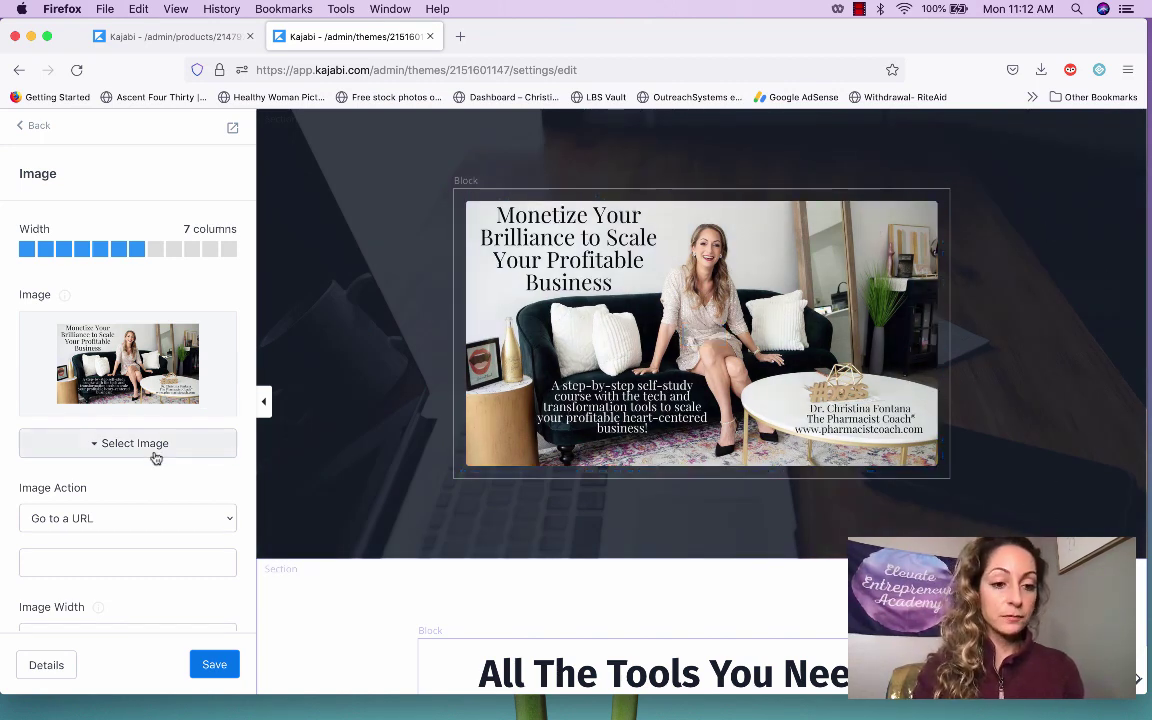
Look through the Image block's settings and expand its Desktop Layout options
{"action": "scroll", "coordinate": [155, 457], "scroll_direction": "down", "scroll_amount": 10}
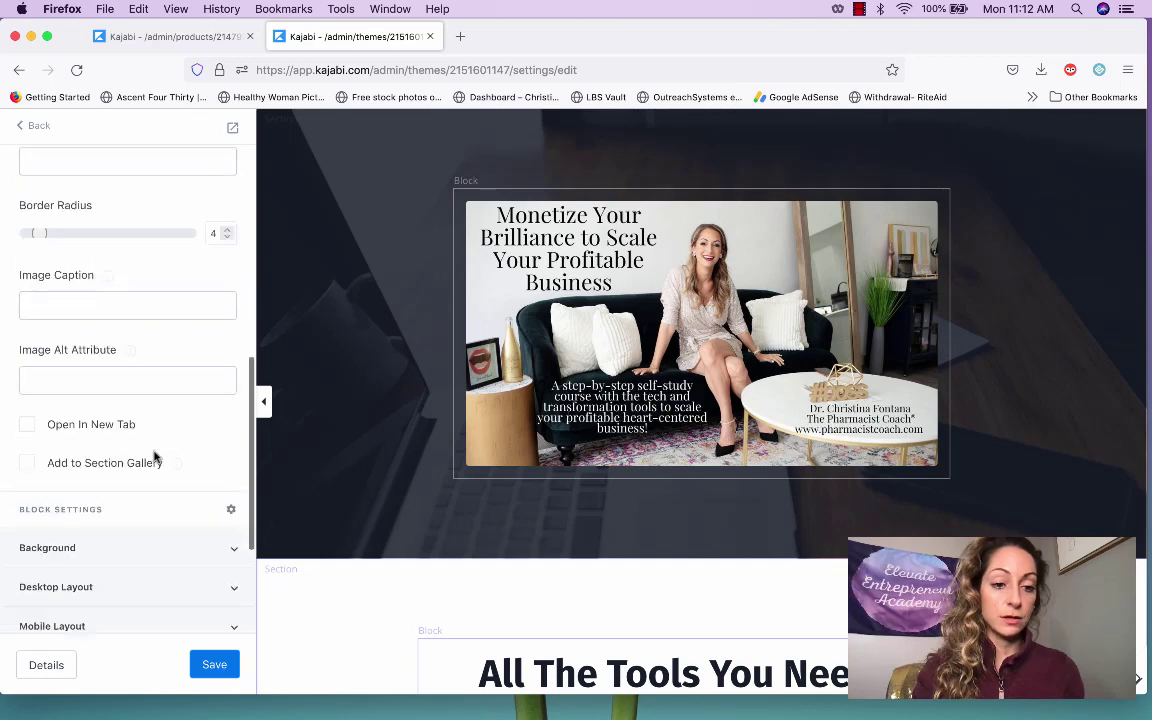
{"action": "scroll", "coordinate": [155, 455], "scroll_direction": "down", "scroll_amount": 3}
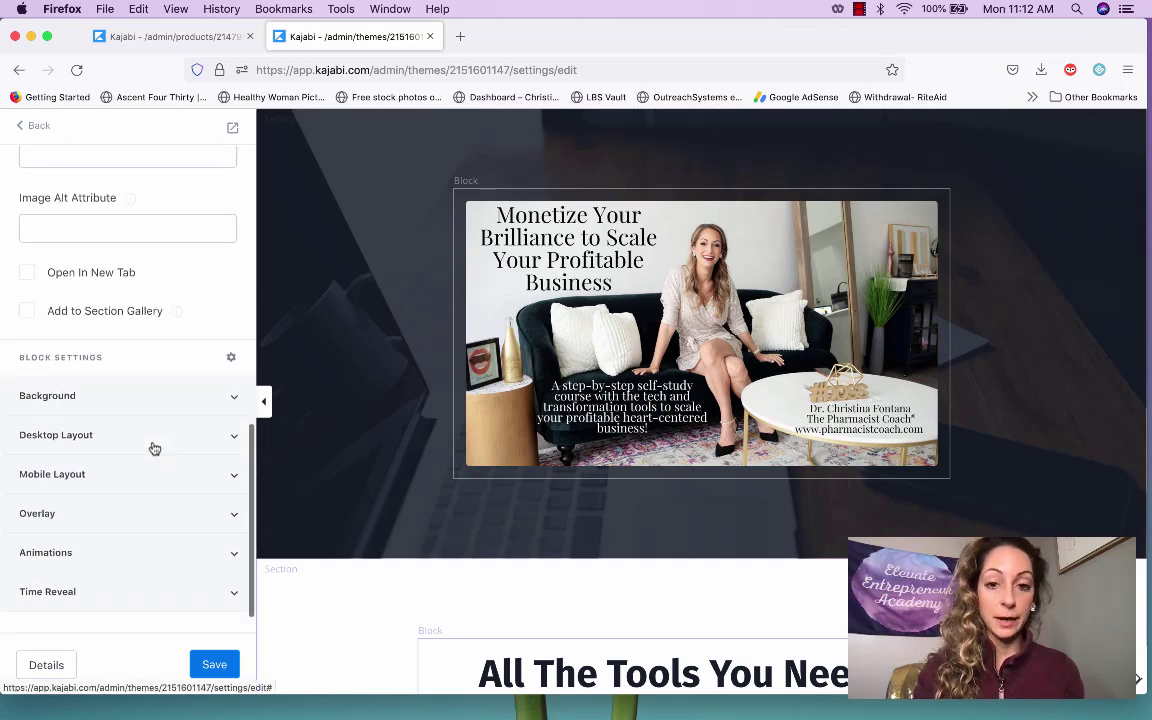
{"action": "left_click", "coordinate": [155, 449]}
{"action": "scroll", "coordinate": [155, 449], "scroll_direction": "down", "scroll_amount": 2}
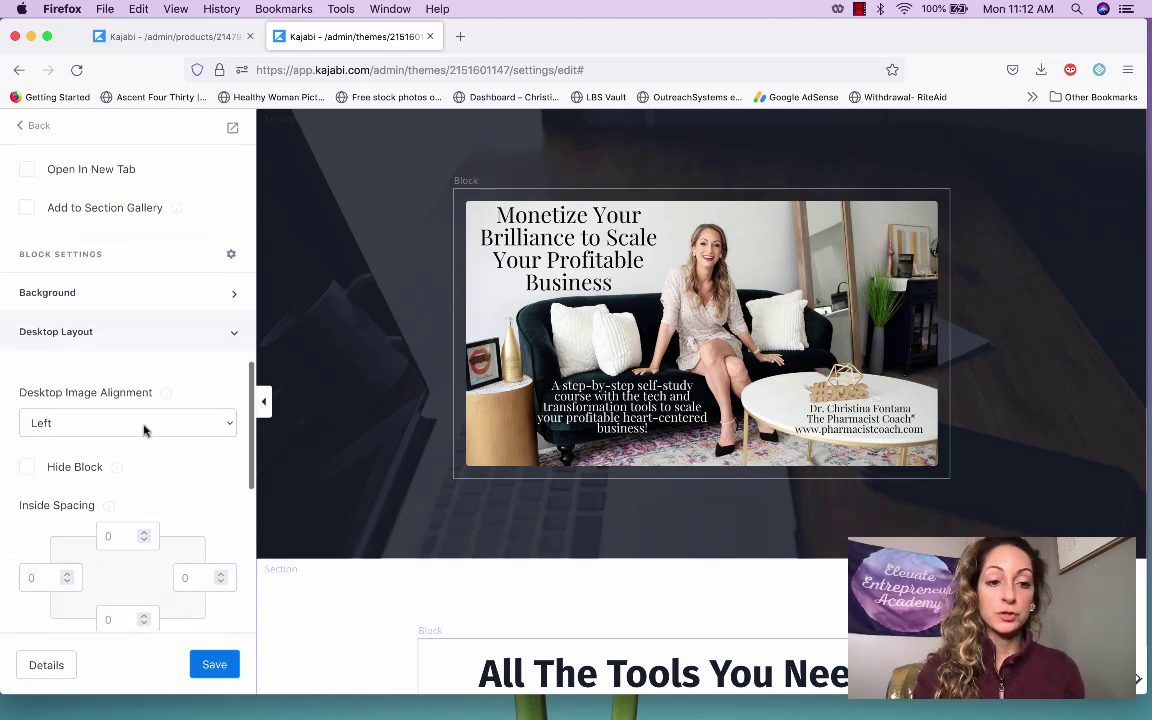
Try Center desktop alignment and hiding for the Image block, restoring the Left alignment and unhiding the block
{"action": "left_click", "coordinate": [143, 430]}
{"action": "left_click", "coordinate": [140, 442]}
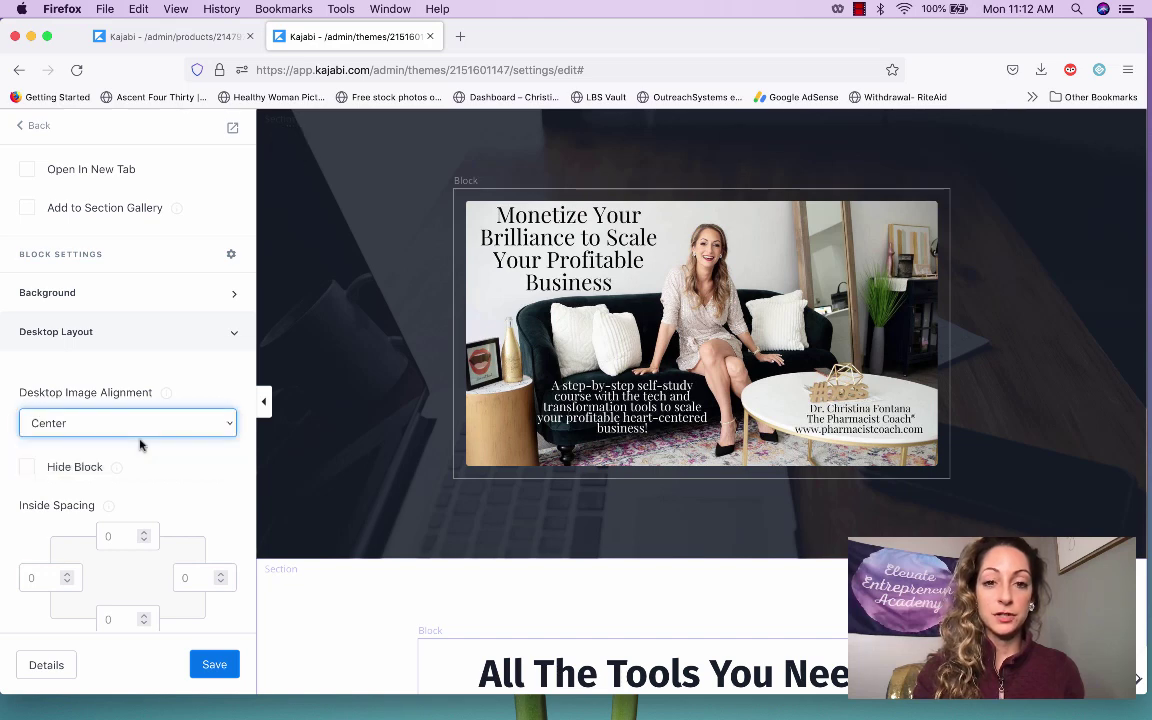
{"action": "left_click", "coordinate": [234, 498]}
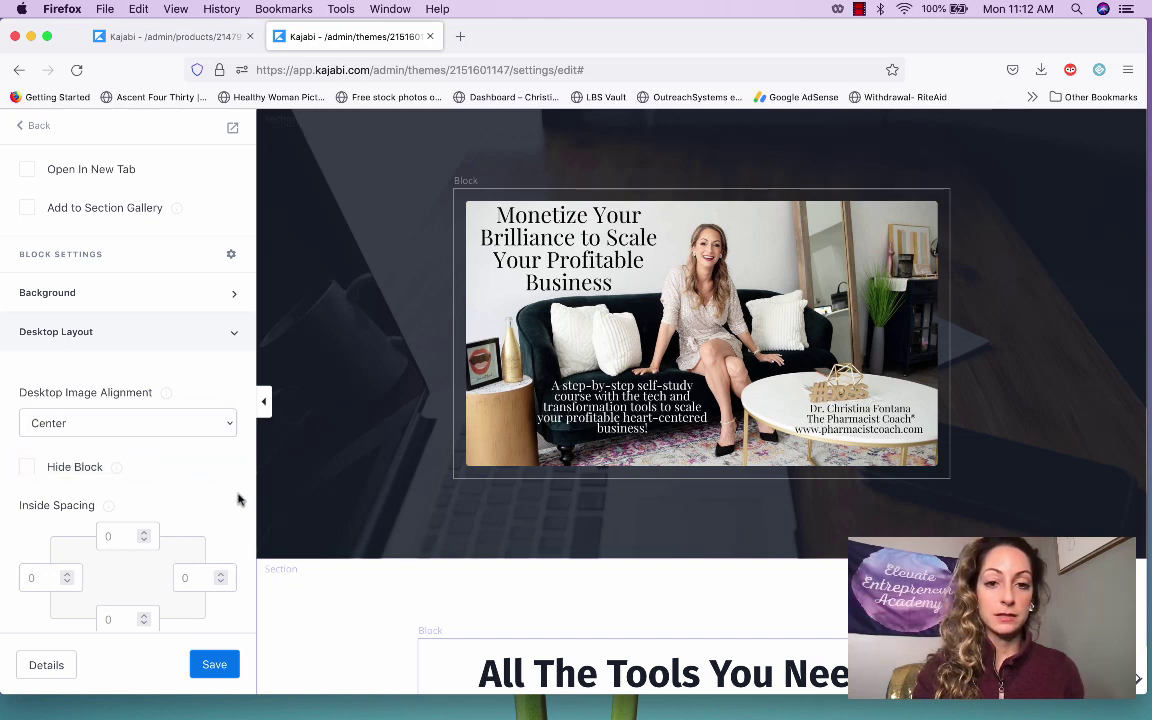
{"action": "left_click", "coordinate": [139, 421]}
{"action": "left_click", "coordinate": [136, 404]}
{"action": "scroll", "coordinate": [200, 482], "scroll_direction": "down", "scroll_amount": 1}
{"action": "left_click", "coordinate": [27, 400]}
{"action": "left_click", "coordinate": [27, 400]}
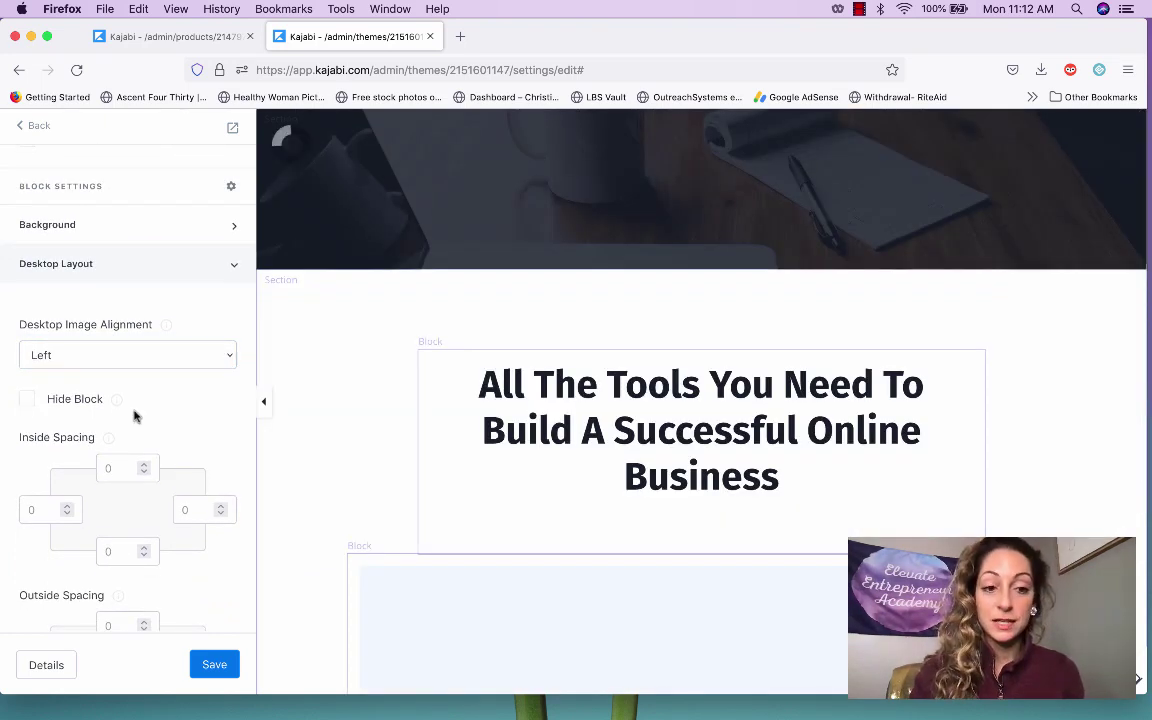
Compare the Image block with and without Make Flush on desktop and leave the option enabled
{"action": "scroll", "coordinate": [121, 467], "scroll_direction": "down", "scroll_amount": 1}
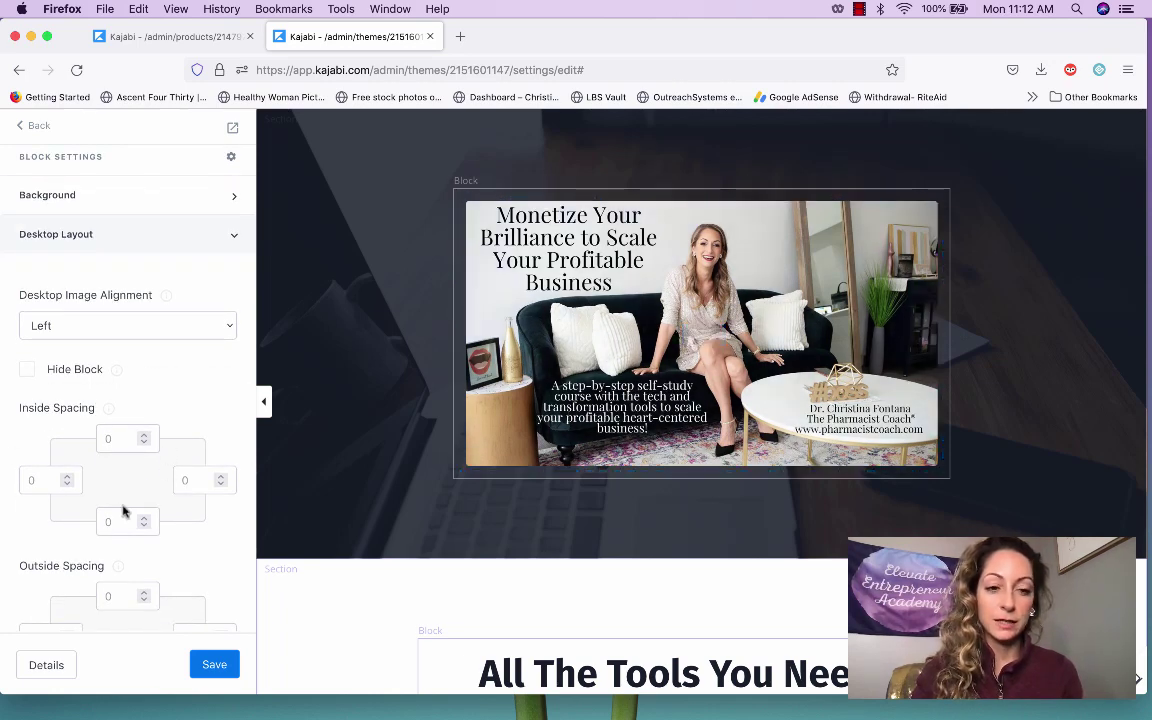
{"action": "scroll", "coordinate": [80, 532], "scroll_direction": "down", "scroll_amount": 1}
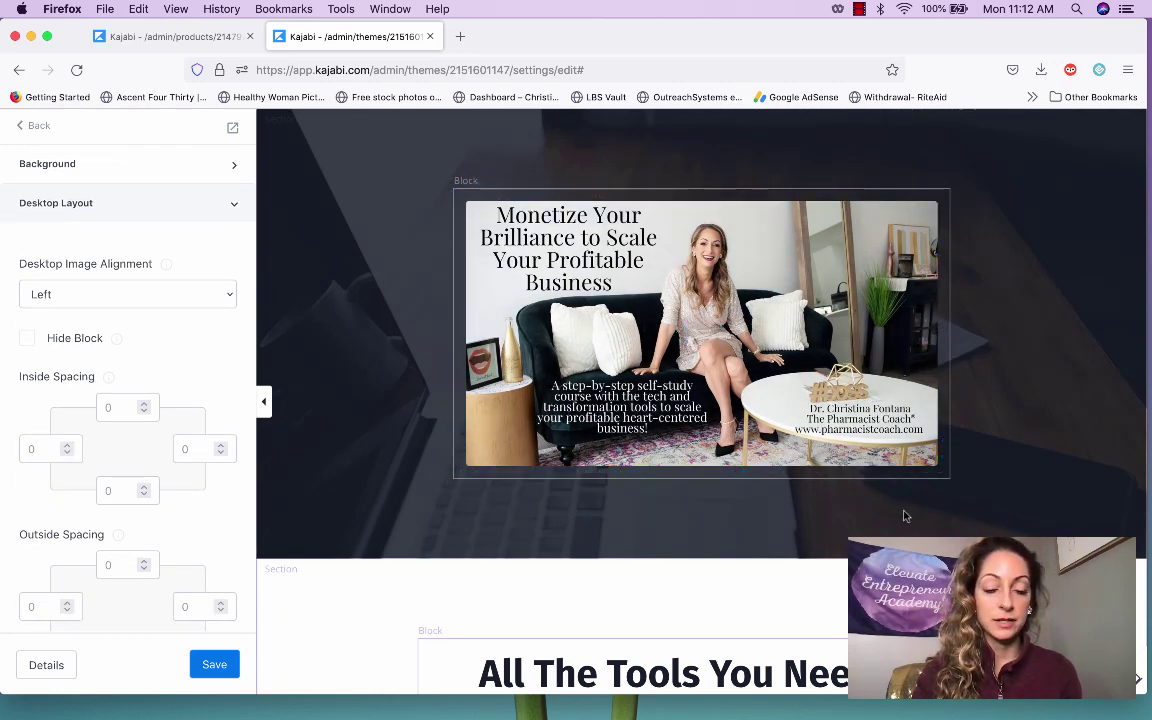
{"action": "scroll", "coordinate": [130, 560], "scroll_direction": "down", "scroll_amount": 3}
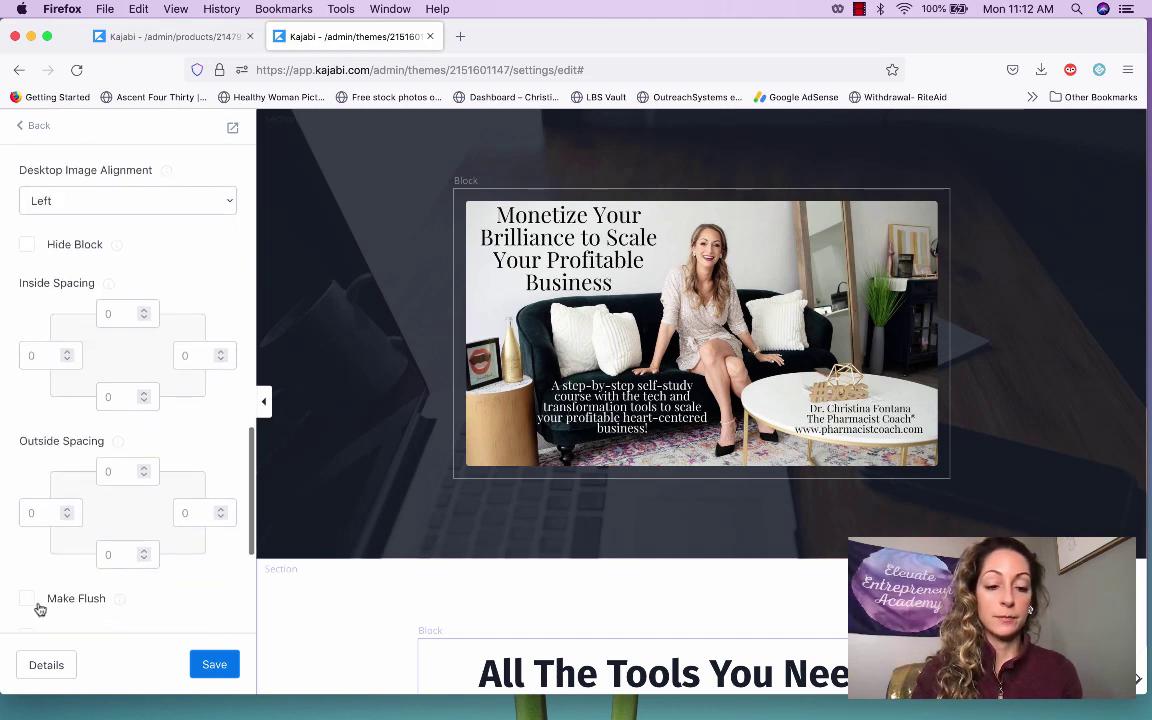
{"action": "left_click", "coordinate": [28, 602]}
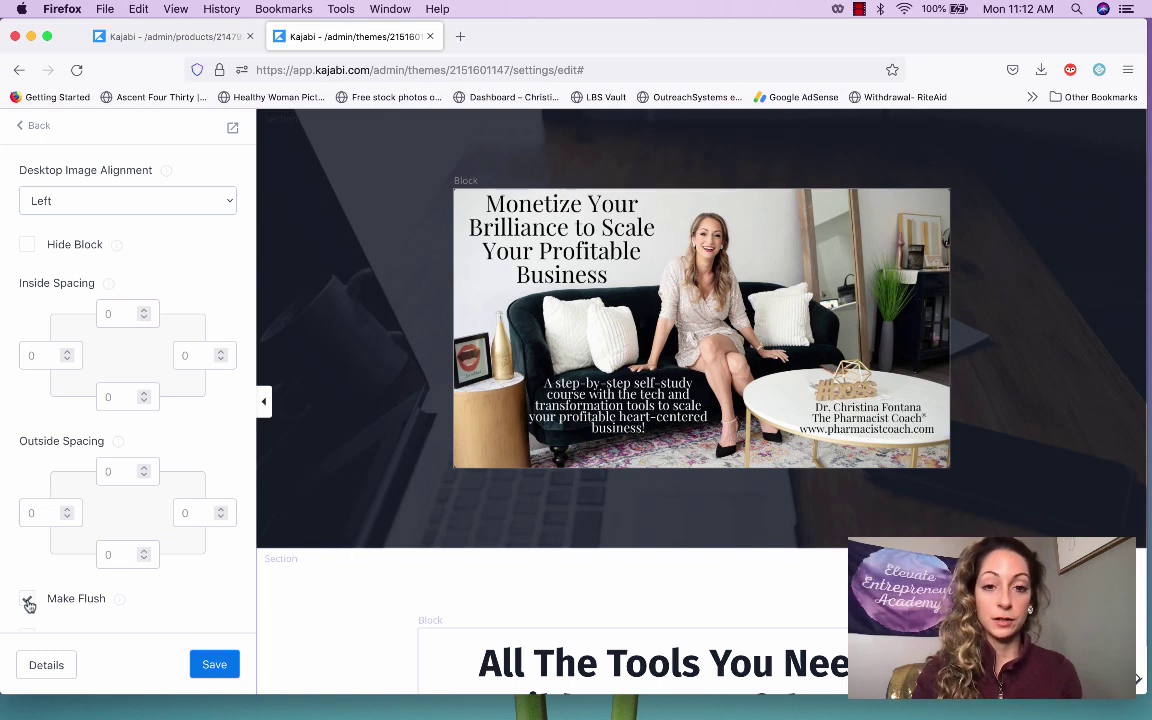
{"action": "left_click", "coordinate": [28, 602]}
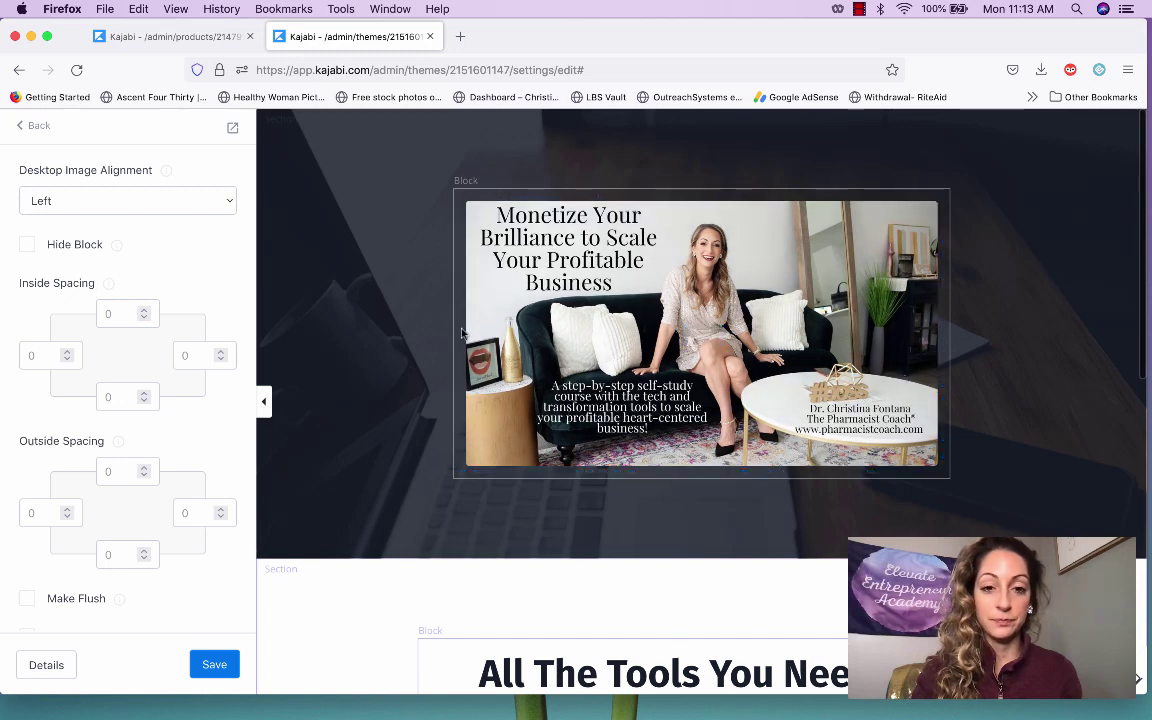
{"action": "left_click", "coordinate": [28, 602]}
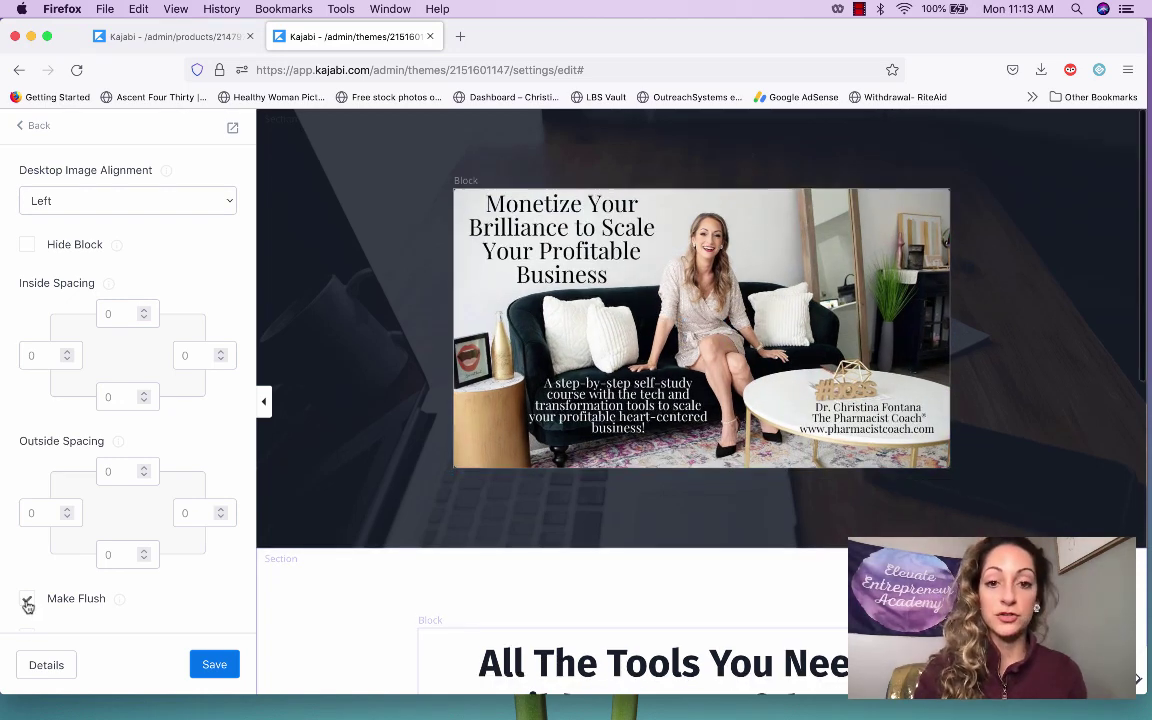
Try a top outside spacing of 50 on the Image block and clear the value again
{"action": "left_click", "coordinate": [113, 468]}
{"action": "type", "text": "50"}
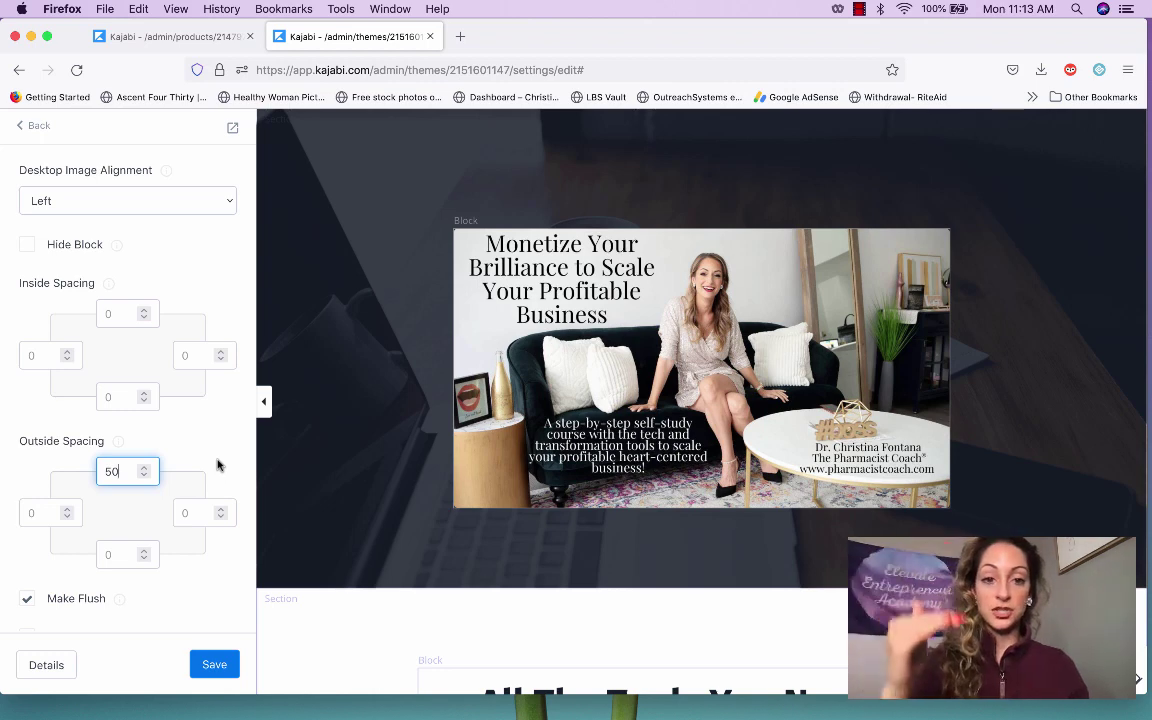
{"action": "key", "text": "BackSpace"}
{"action": "key", "text": "BackSpace"}
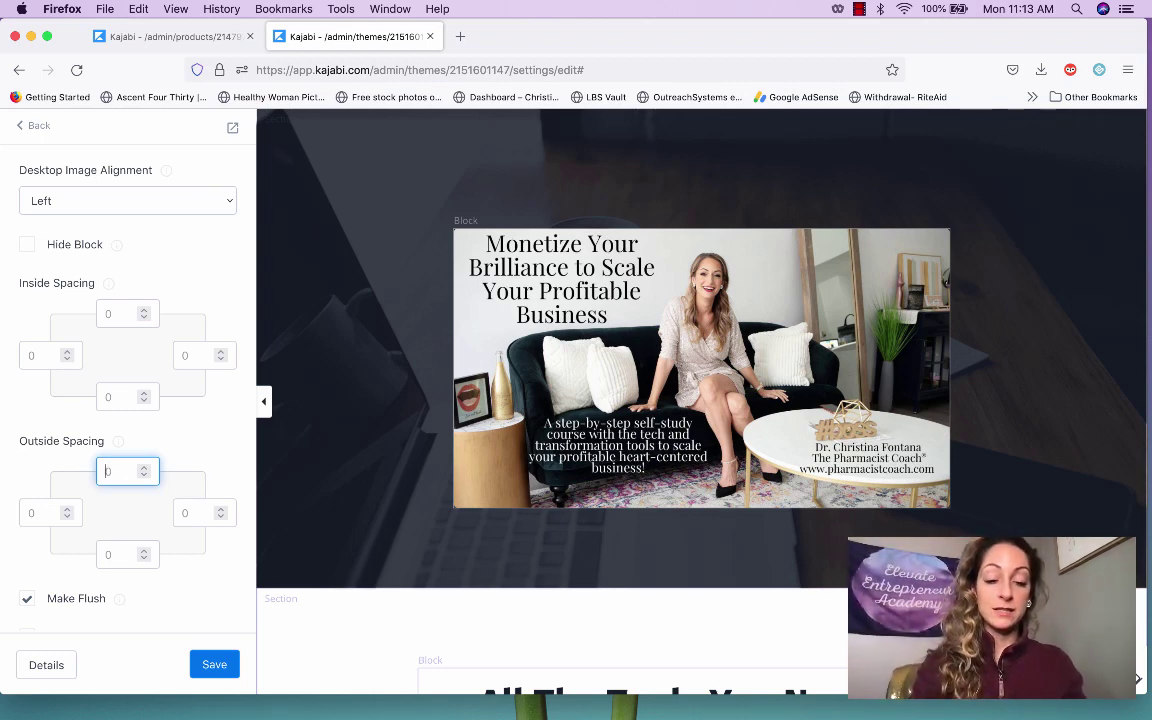
Try top and bottom outside spacings of -50 on the Image block and reset both to 0
{"action": "type", "text": "-50"}
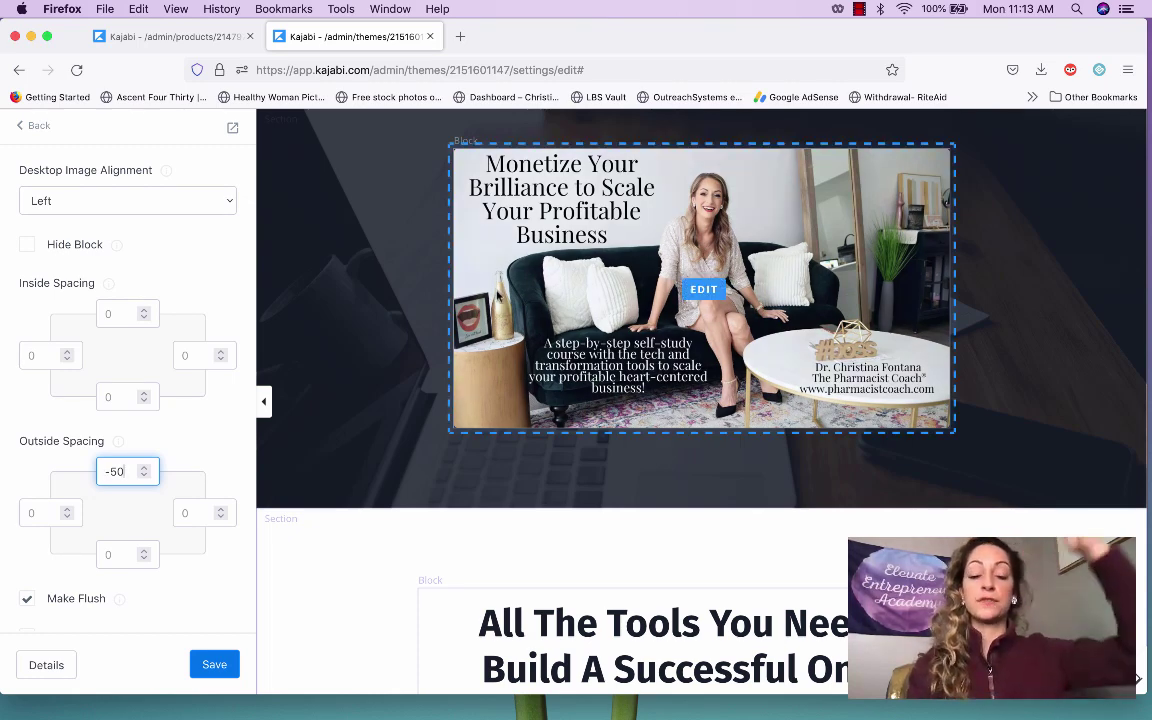
{"action": "left_click", "coordinate": [118, 556]}
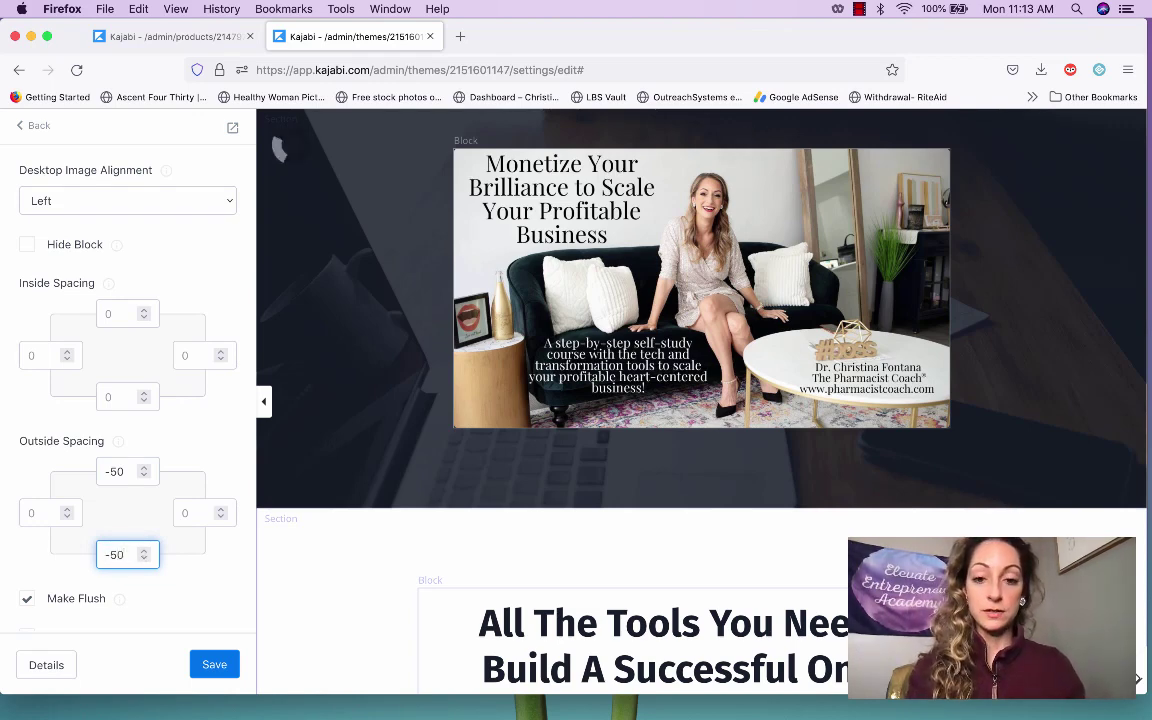
{"action": "type", "text": "-50"}
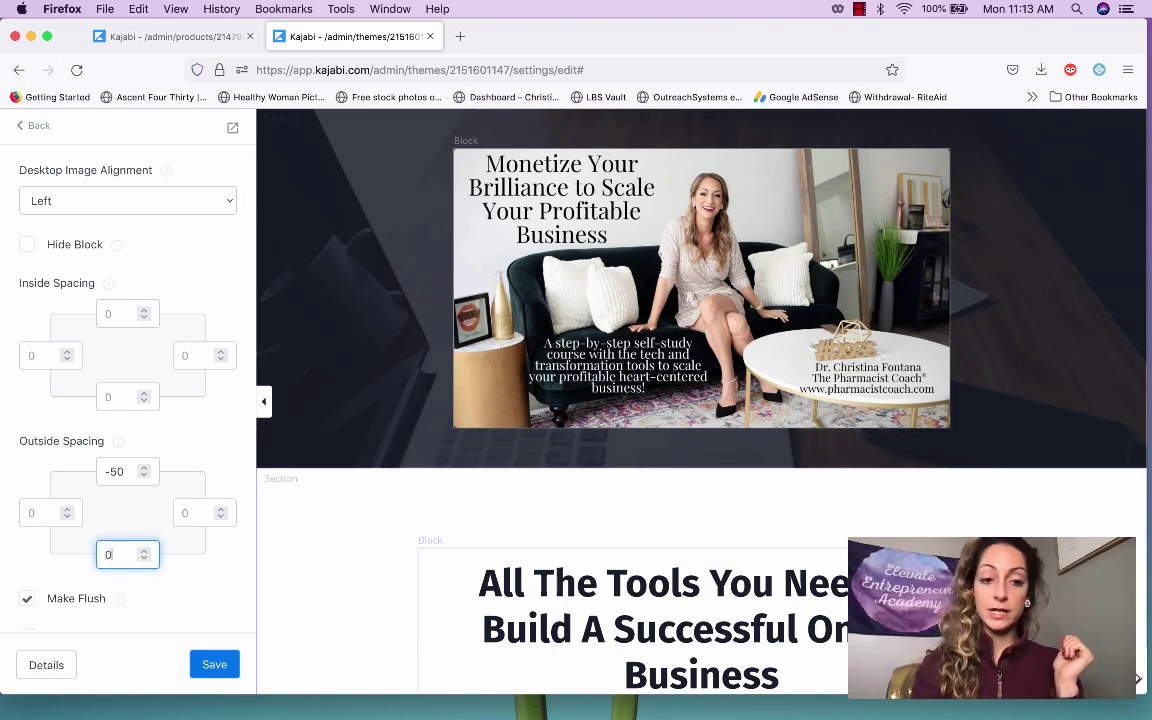
{"action": "left_click_drag", "start_coordinate": [124, 471], "coordinate": [78, 476]}
{"action": "type", "text": "0"}
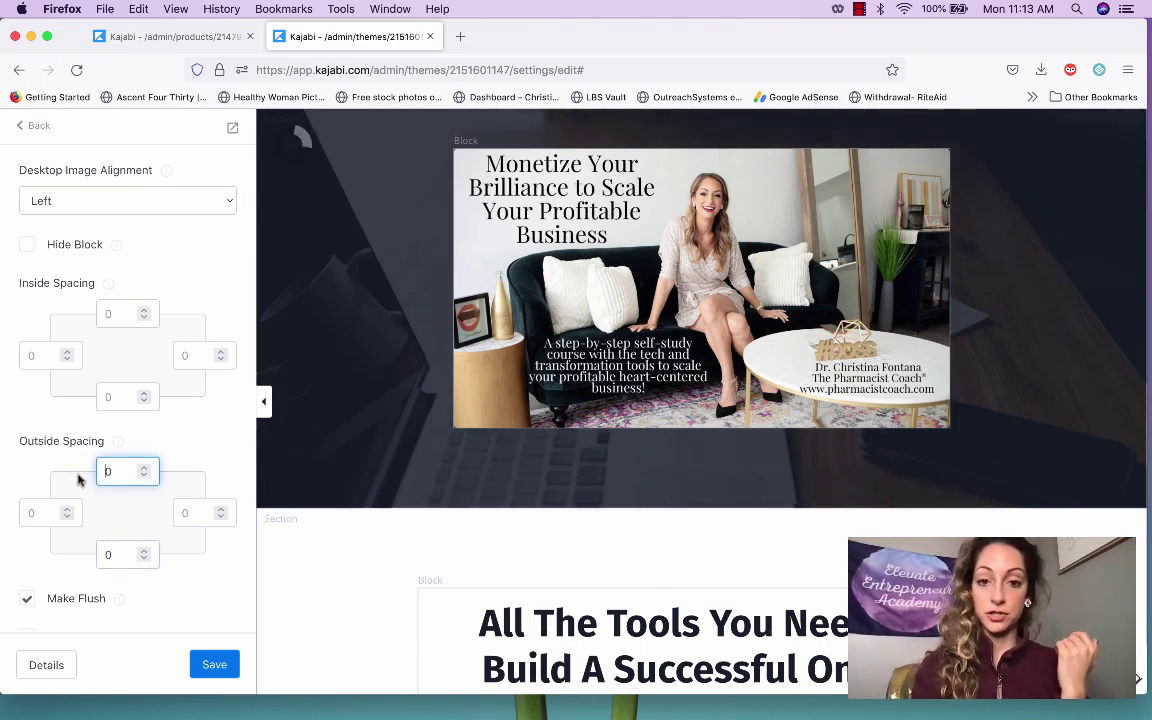
Try left outside spacings of -50 and -400 on the Image block and reset the value to 0
{"action": "left_click", "coordinate": [31, 512]}
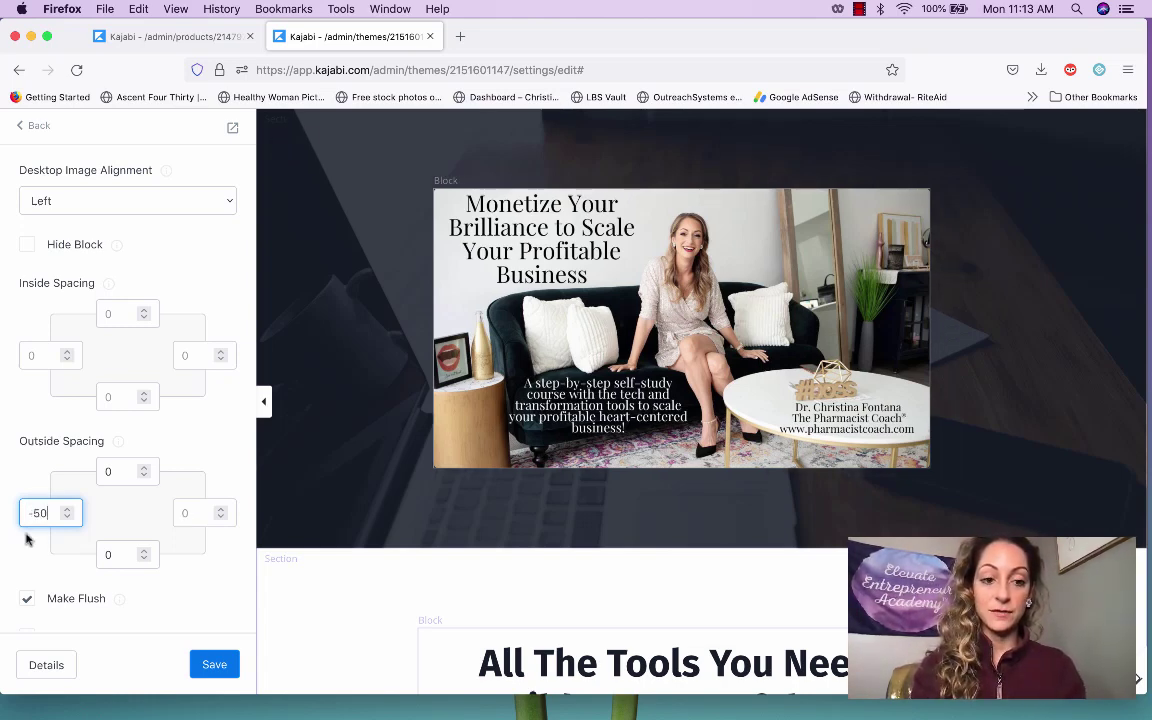
{"action": "type", "text": "30"}
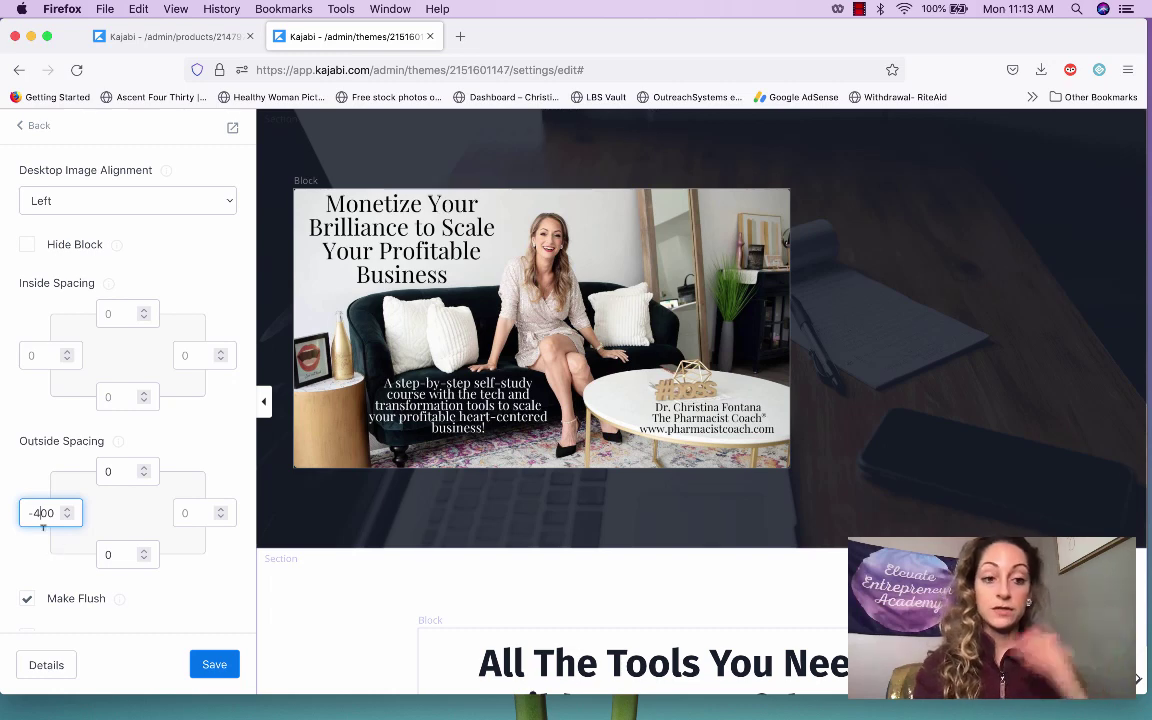
{"action": "double_click", "coordinate": [46, 512]}
{"action": "type", "text": "0"}
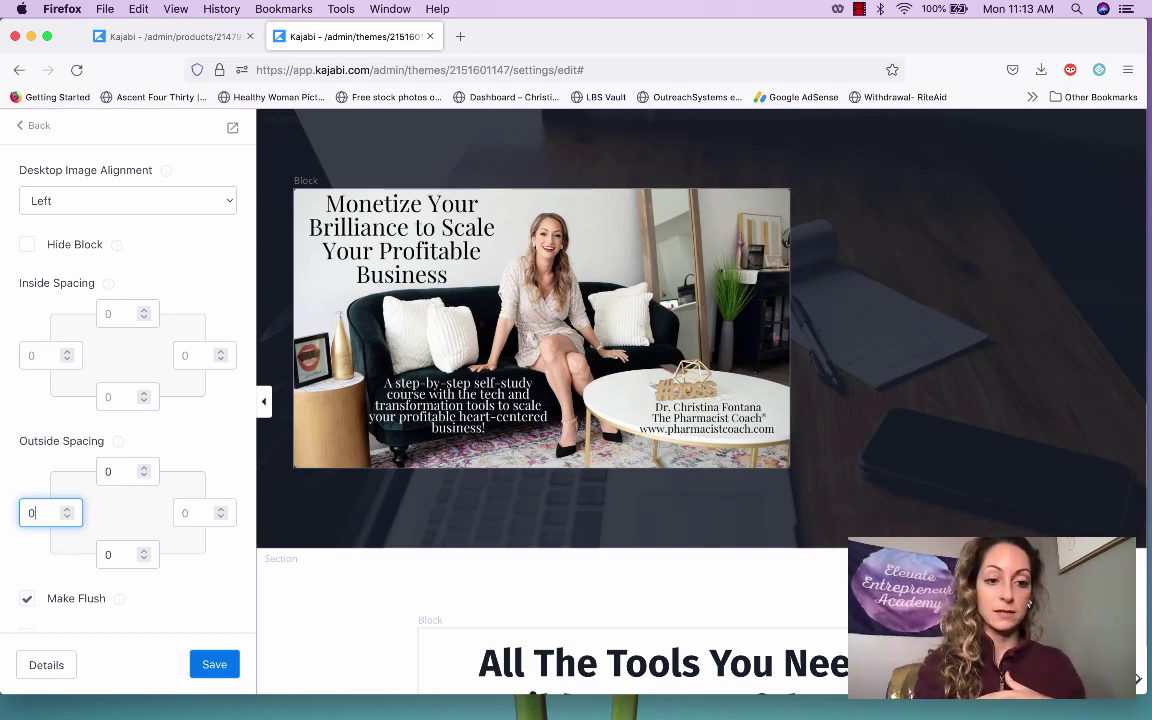
Set the Image block's right outside spacing to -400 and save the page, keeping the current edits instead of reloading
{"action": "left_click", "coordinate": [185, 512]}
{"action": "type", "text": "-400"}
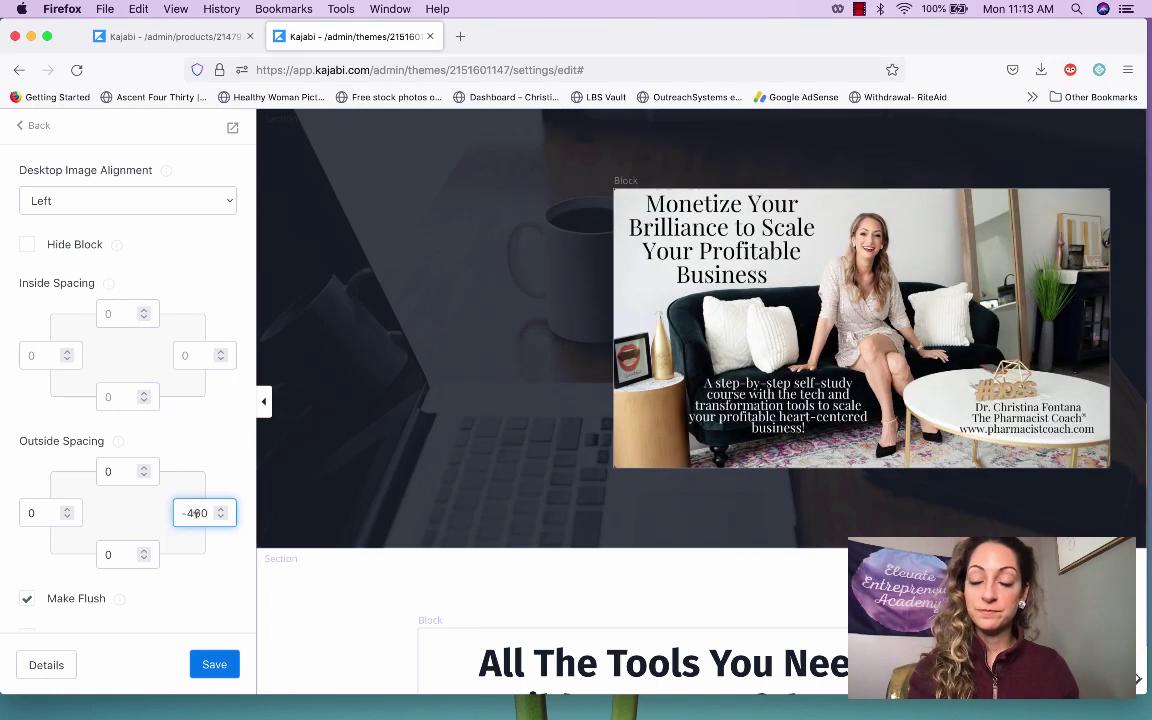
{"action": "left_click", "coordinate": [218, 665]}
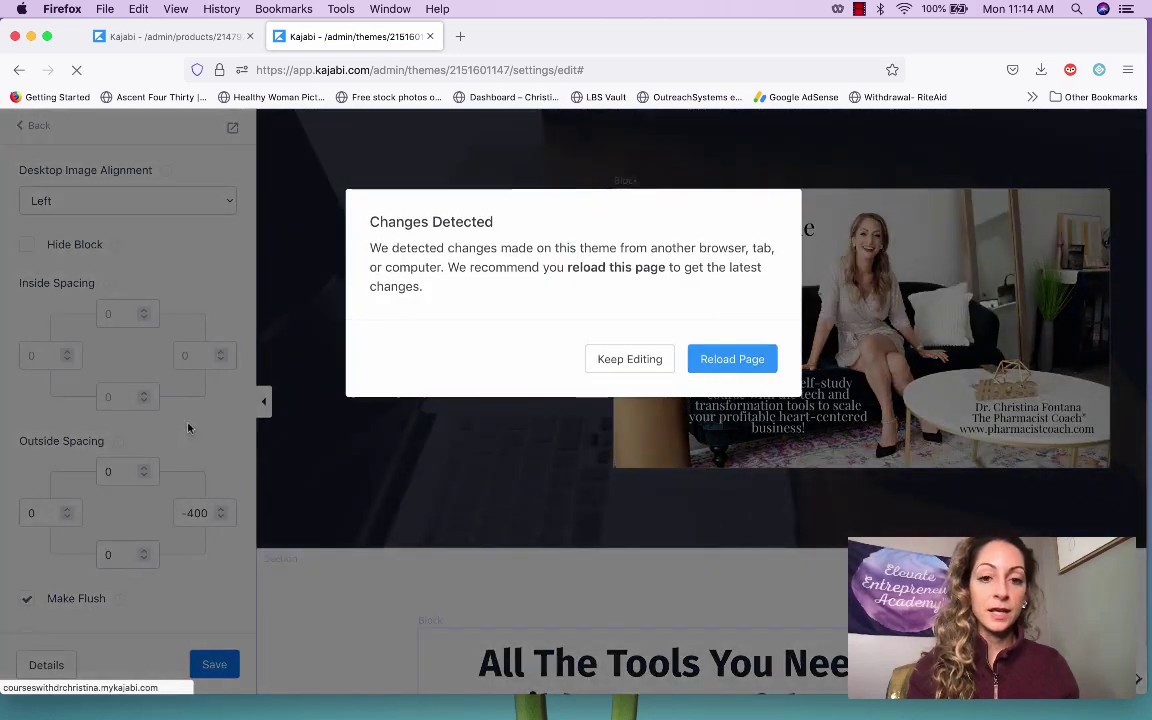
{"action": "left_click", "coordinate": [650, 364]}
{"action": "left_click", "coordinate": [210, 668]}
Add a Call to Action block to the Hero with Image section
{"action": "scroll", "coordinate": [167, 272], "scroll_direction": "up", "scroll_amount": 5}
{"action": "scroll", "coordinate": [168, 272], "scroll_direction": "up", "scroll_amount": 5}
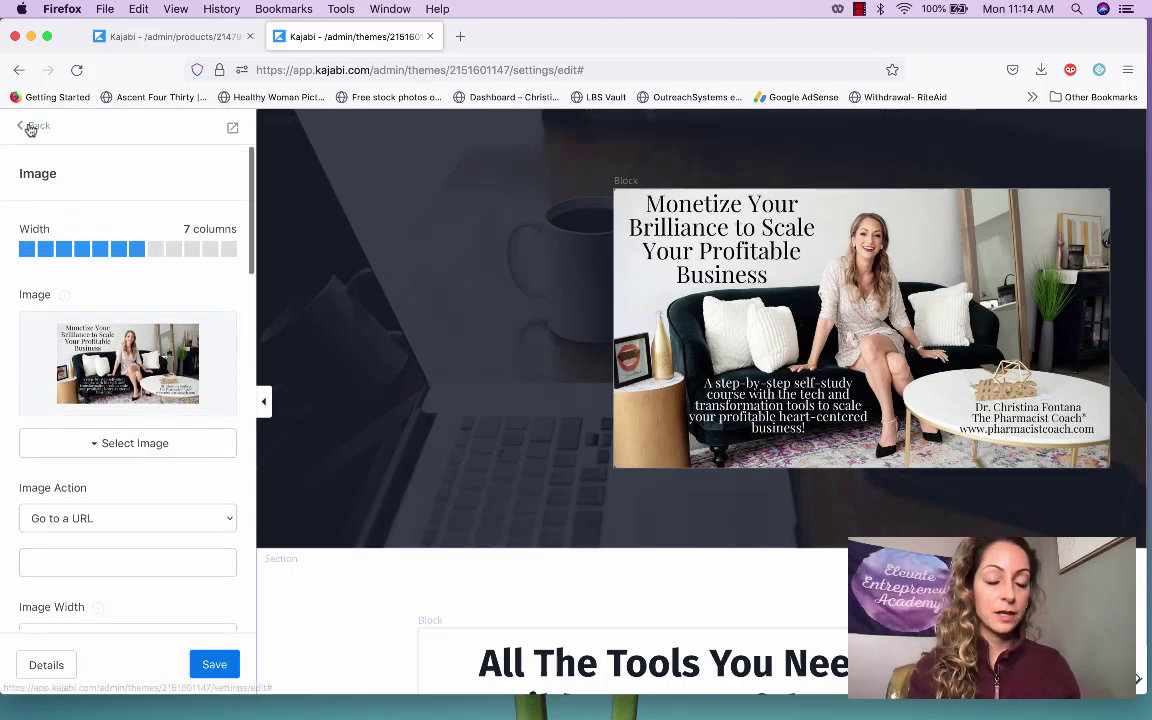
{"action": "left_click", "coordinate": [31, 127]}
{"action": "left_click", "coordinate": [80, 288]}
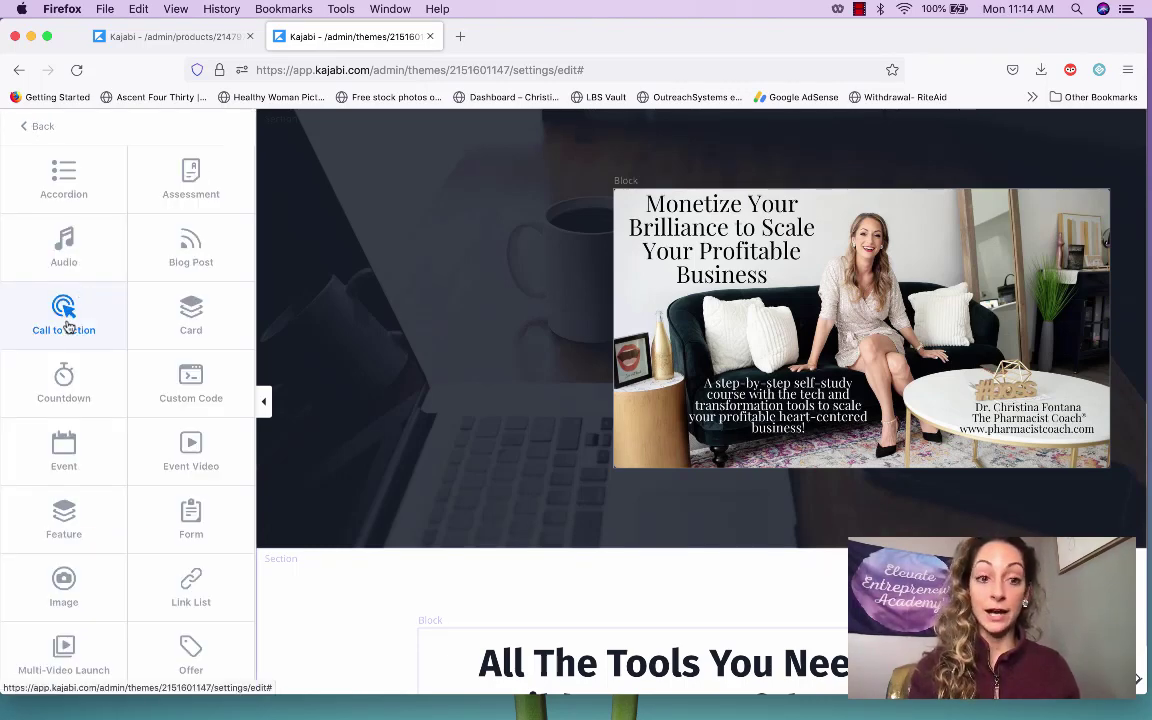
{"action": "left_click", "coordinate": [66, 318]}
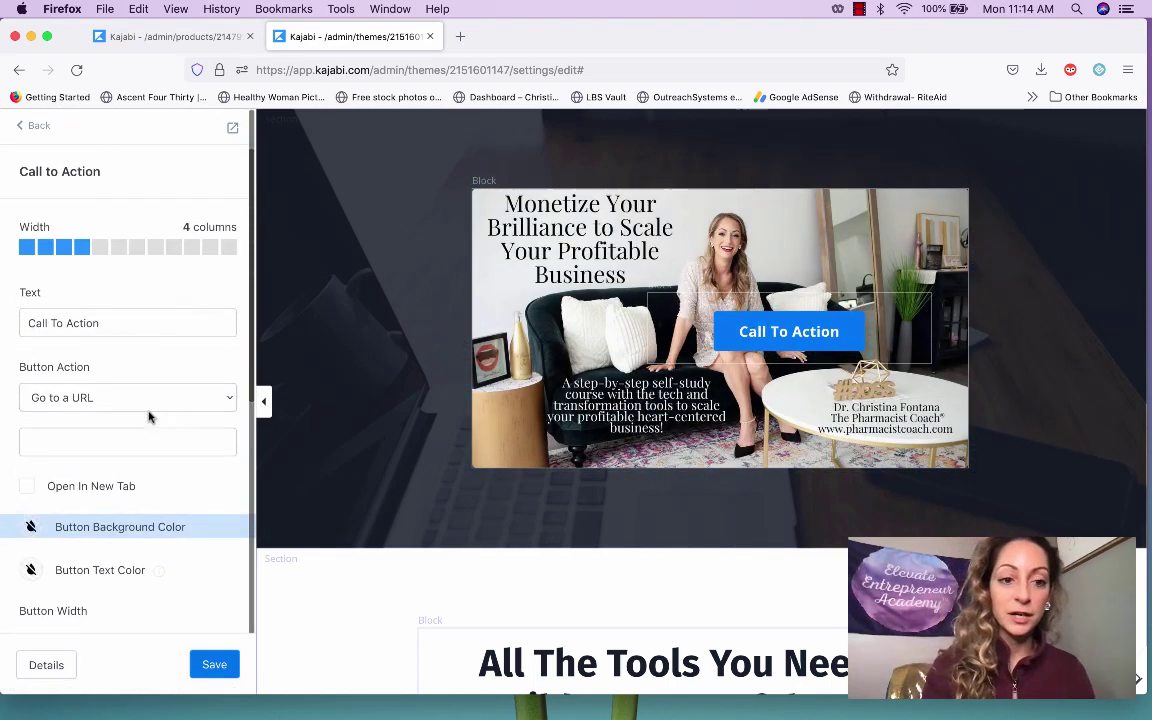
Place the Call to Action block on its own row on desktop and try Make Flush, leaving that option disabled
{"action": "scroll", "coordinate": [141, 465], "scroll_direction": "down", "scroll_amount": 10}
{"action": "left_click", "coordinate": [141, 468]}
{"action": "scroll", "coordinate": [141, 467], "scroll_direction": "down", "scroll_amount": 8}
{"action": "scroll", "coordinate": [141, 467], "scroll_direction": "down", "scroll_amount": 2}
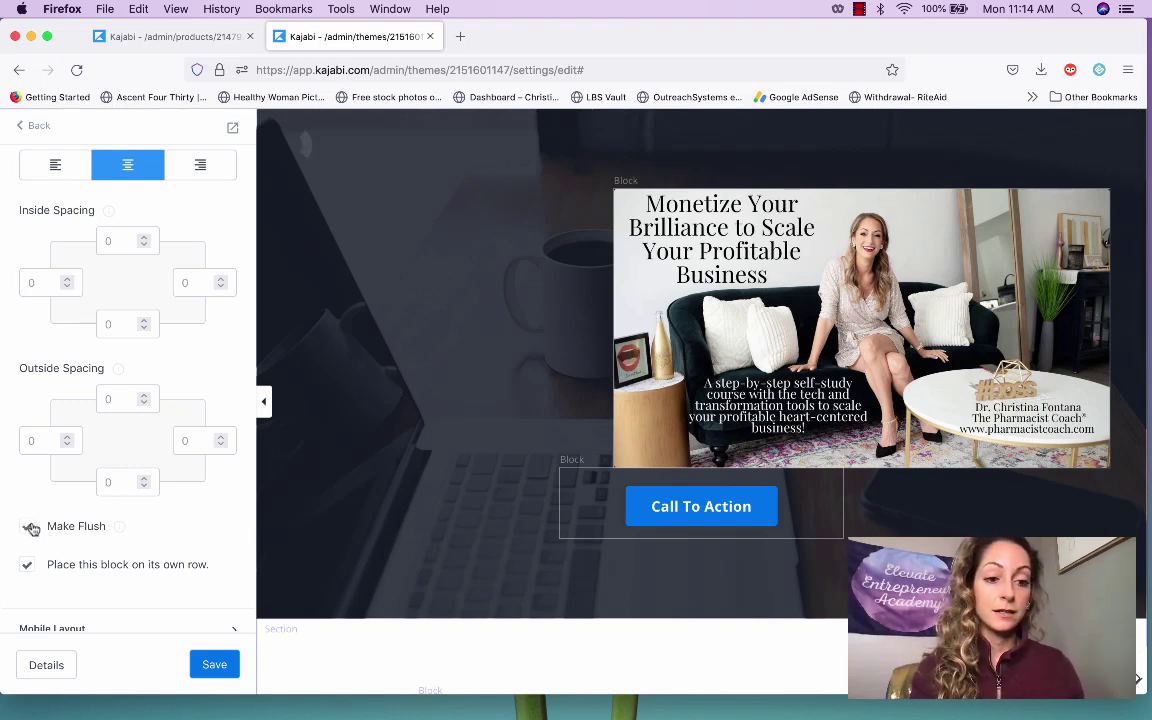
{"action": "left_click", "coordinate": [28, 527]}
{"action": "left_click", "coordinate": [28, 527]}
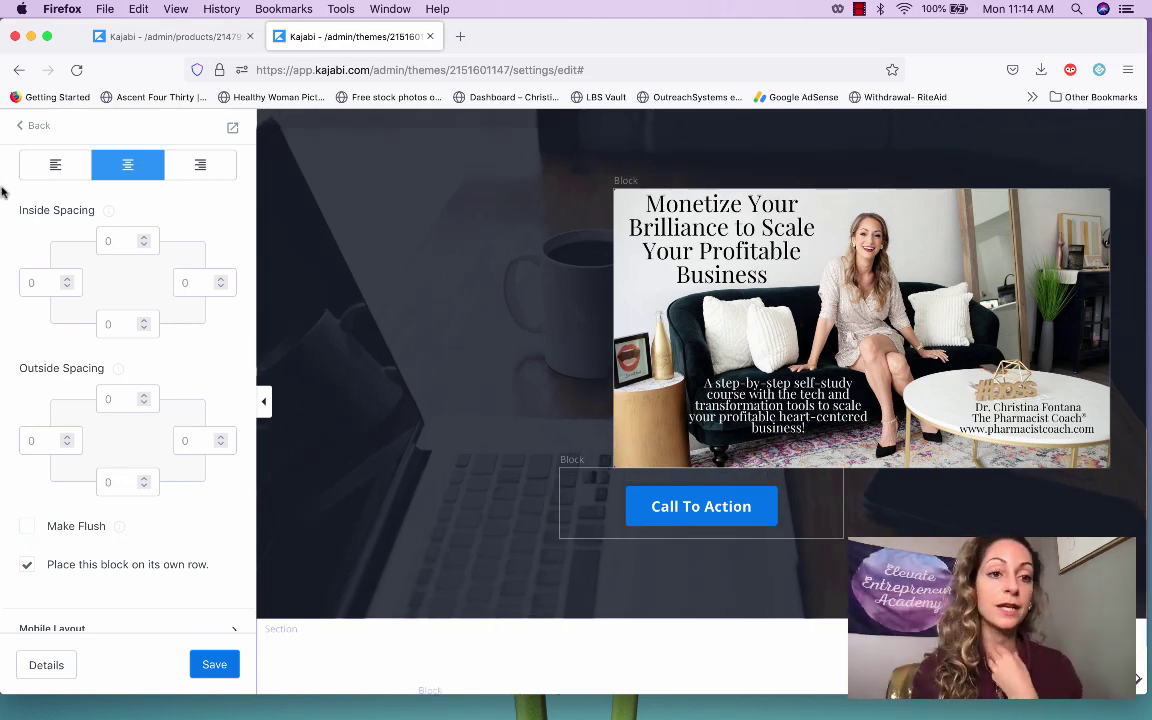
Add a Text block to the Hero with Image section
{"action": "left_click", "coordinate": [40, 124]}
{"action": "left_click", "coordinate": [80, 335]}
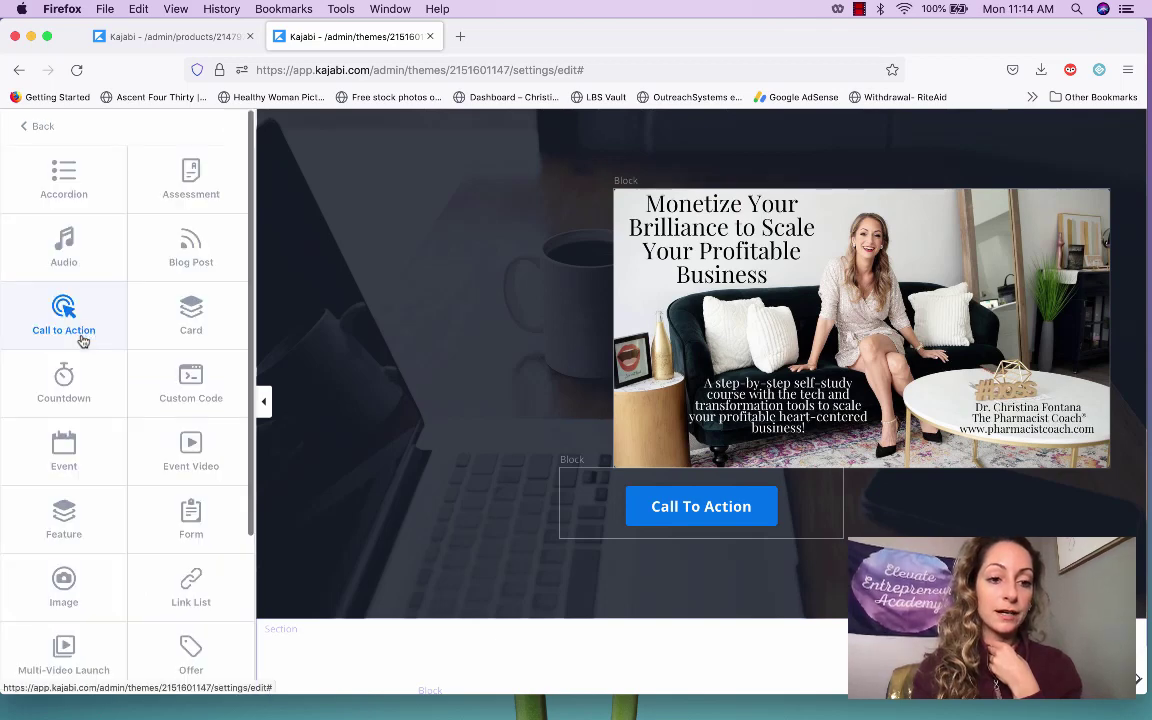
{"action": "scroll", "coordinate": [221, 501], "scroll_direction": "down", "scroll_amount": 3}
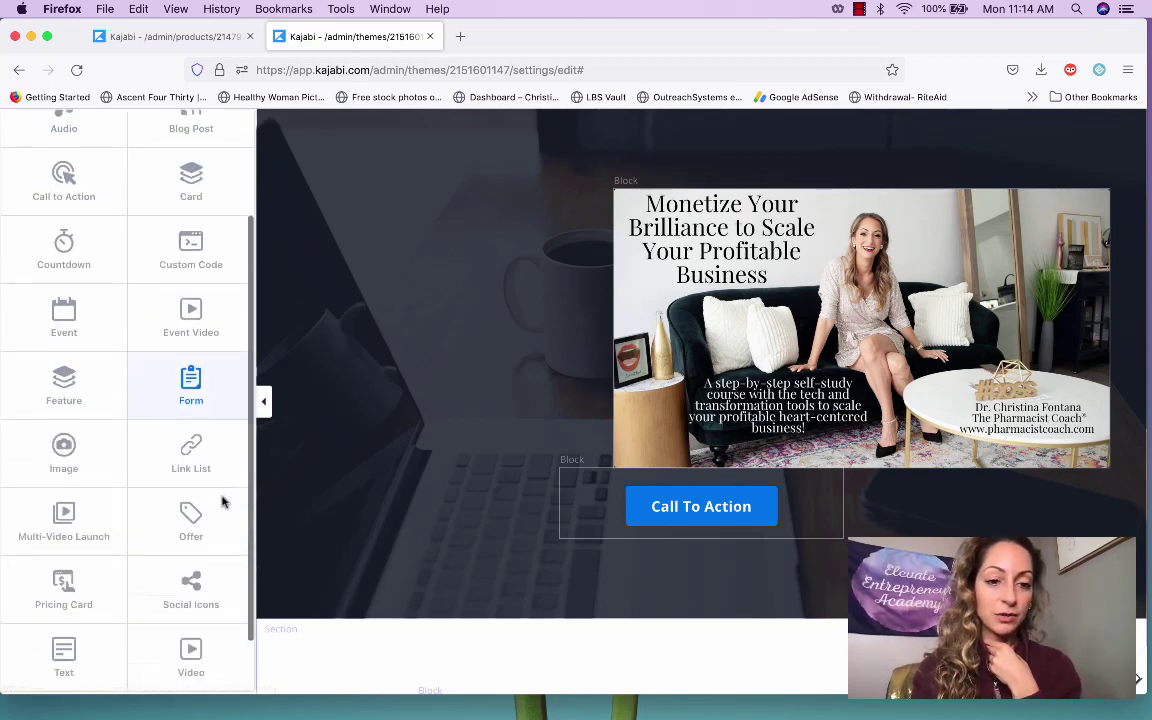
{"action": "left_click", "coordinate": [60, 596]}
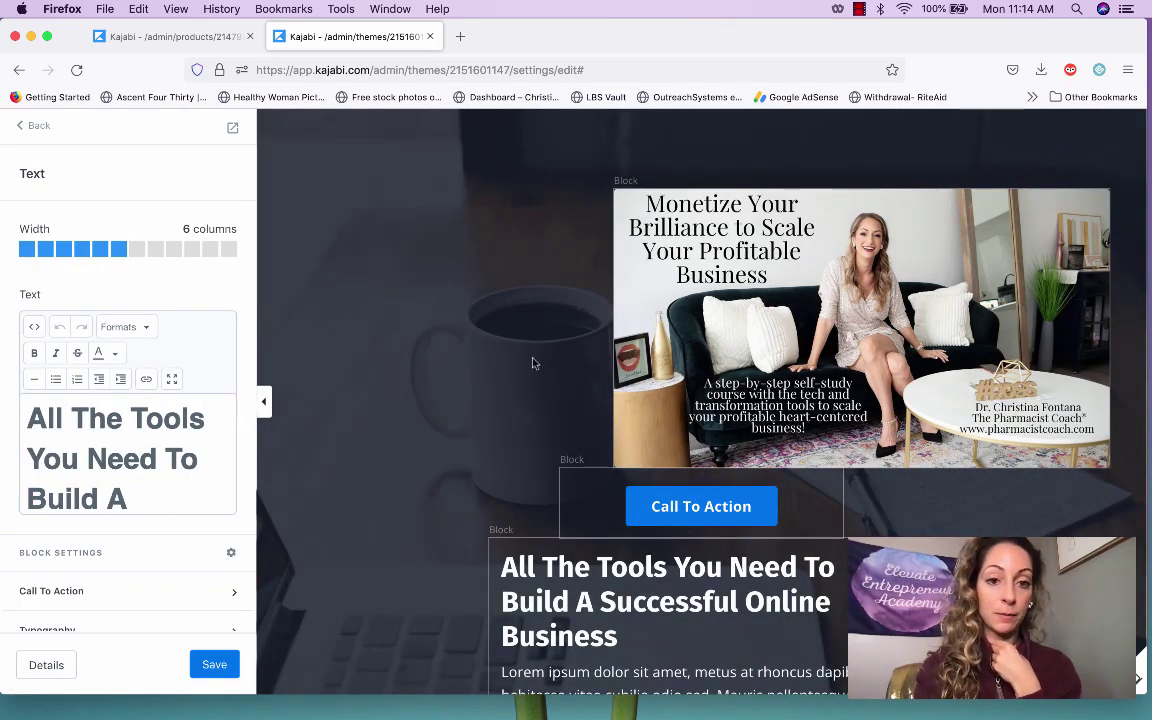
Set the new Text block's desktop outside spacing to -400 on the left and -300 on top
{"action": "scroll", "coordinate": [180, 440], "scroll_direction": "down", "scroll_amount": 10}
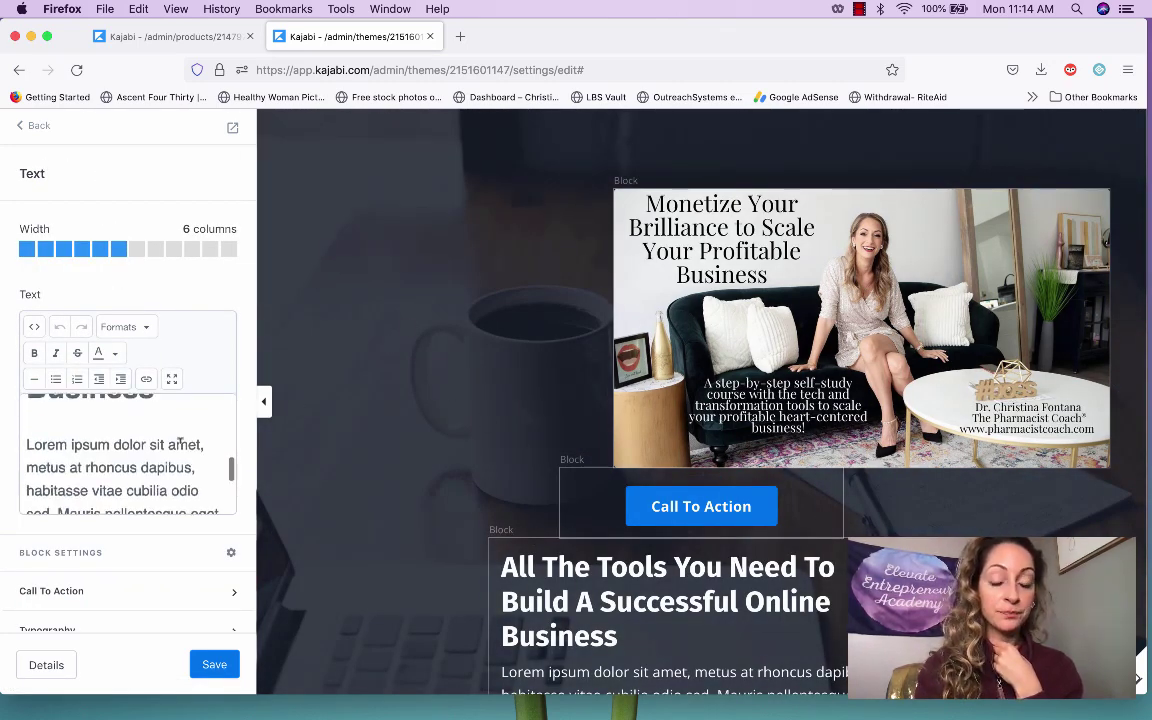
{"action": "scroll", "coordinate": [160, 480], "scroll_direction": "down", "scroll_amount": 5}
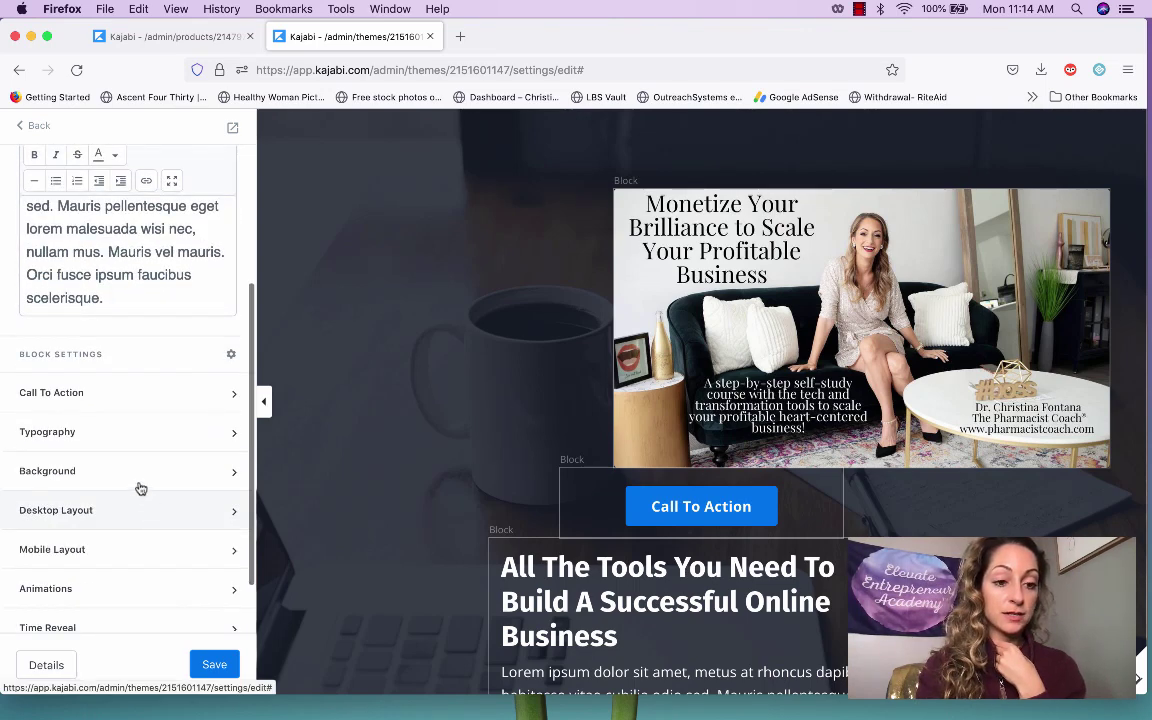
{"action": "left_click", "coordinate": [134, 511]}
{"action": "scroll", "coordinate": [134, 511], "scroll_direction": "down", "scroll_amount": 8}
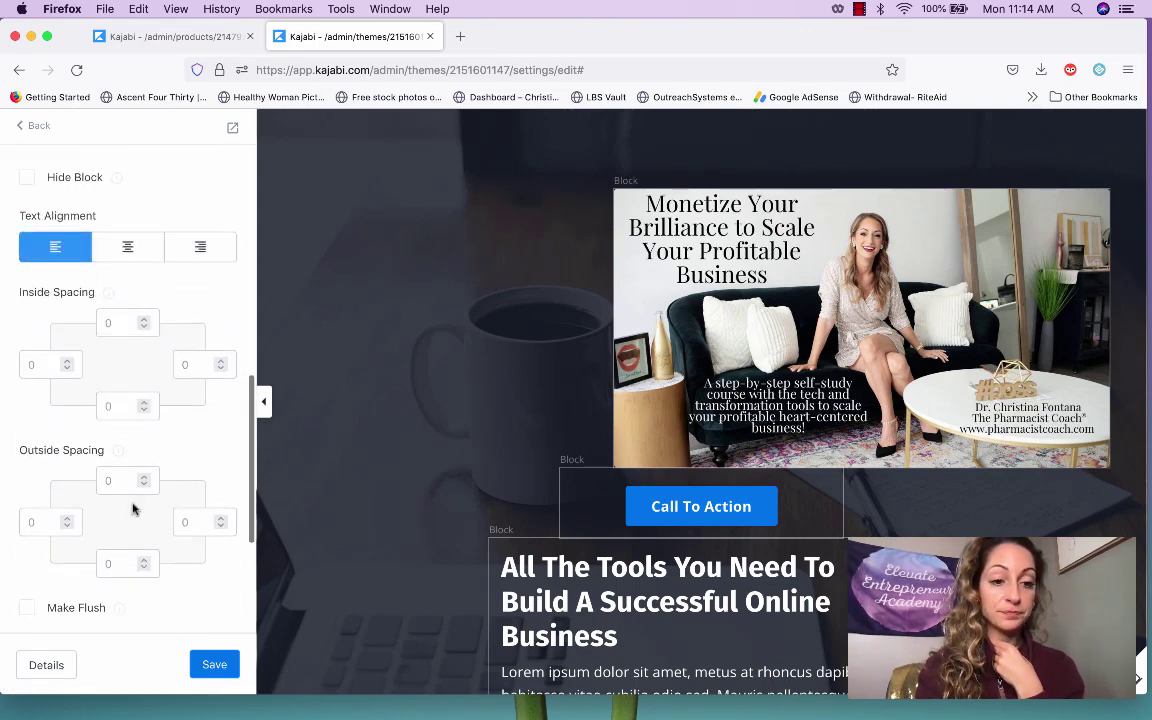
{"action": "left_click", "coordinate": [46, 521]}
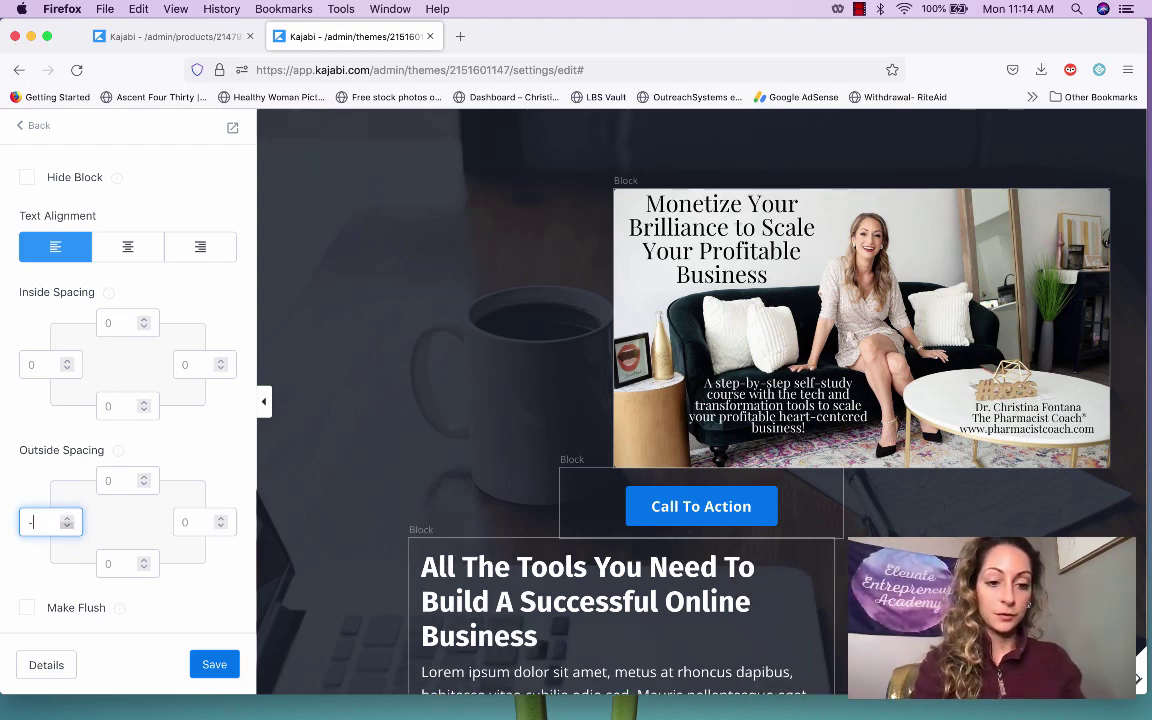
{"action": "key", "text": "BackSpace"}
{"action": "type", "text": "400"}
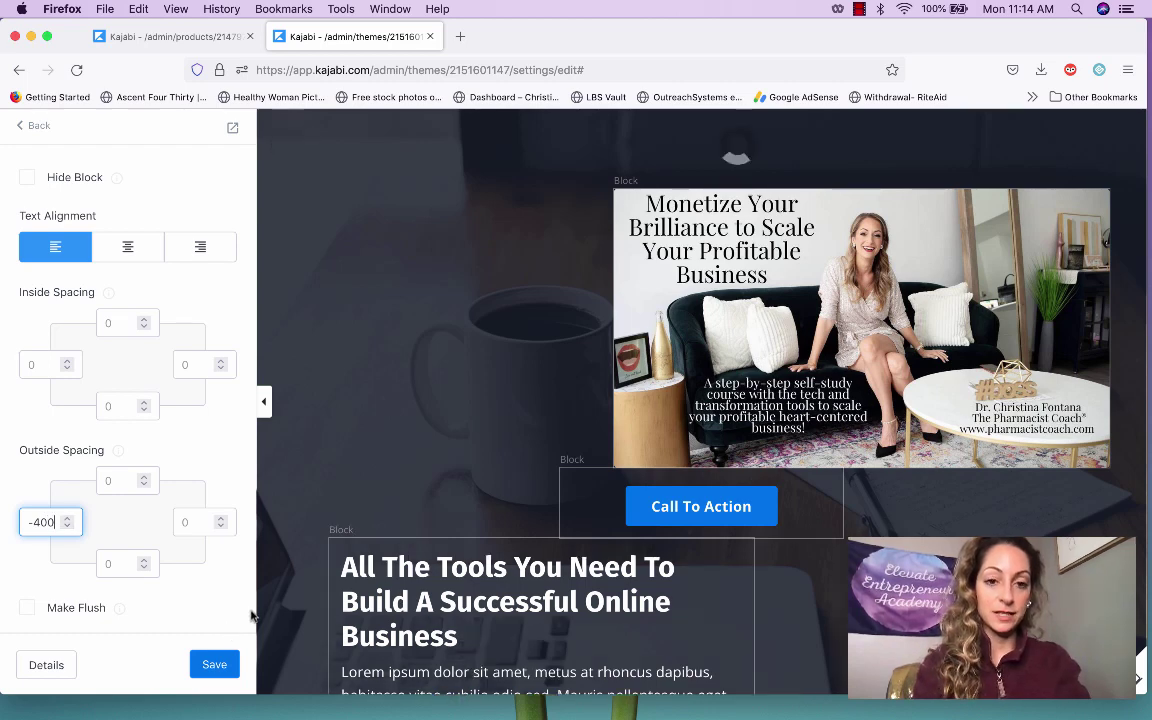
{"action": "left_click", "coordinate": [104, 480]}
{"action": "type", "text": "-300"}
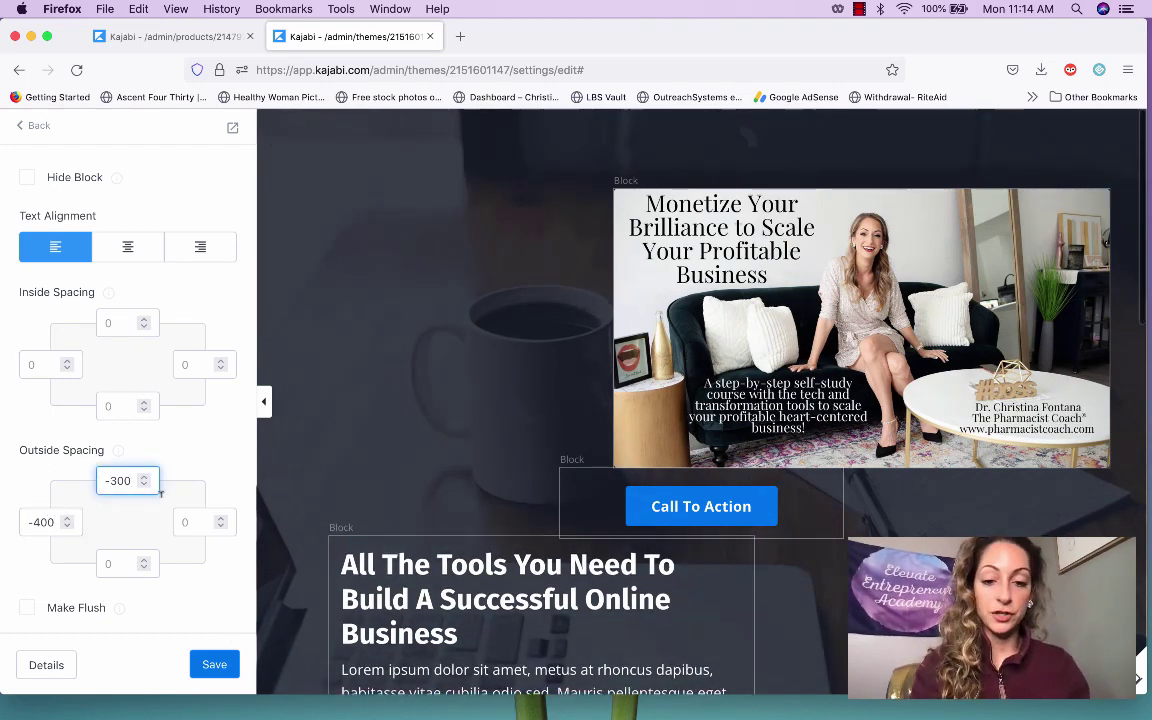
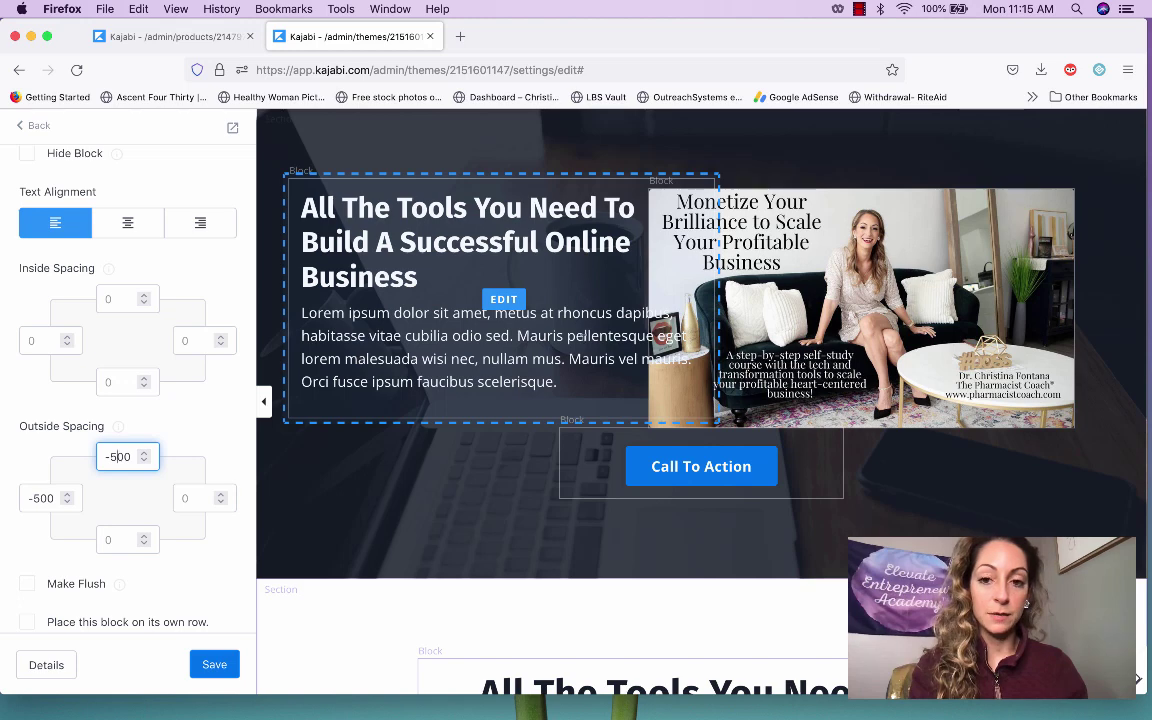
Try a right outside spacing of -550 on the Image block and settle on -500
{"action": "left_click", "coordinate": [886, 252]}
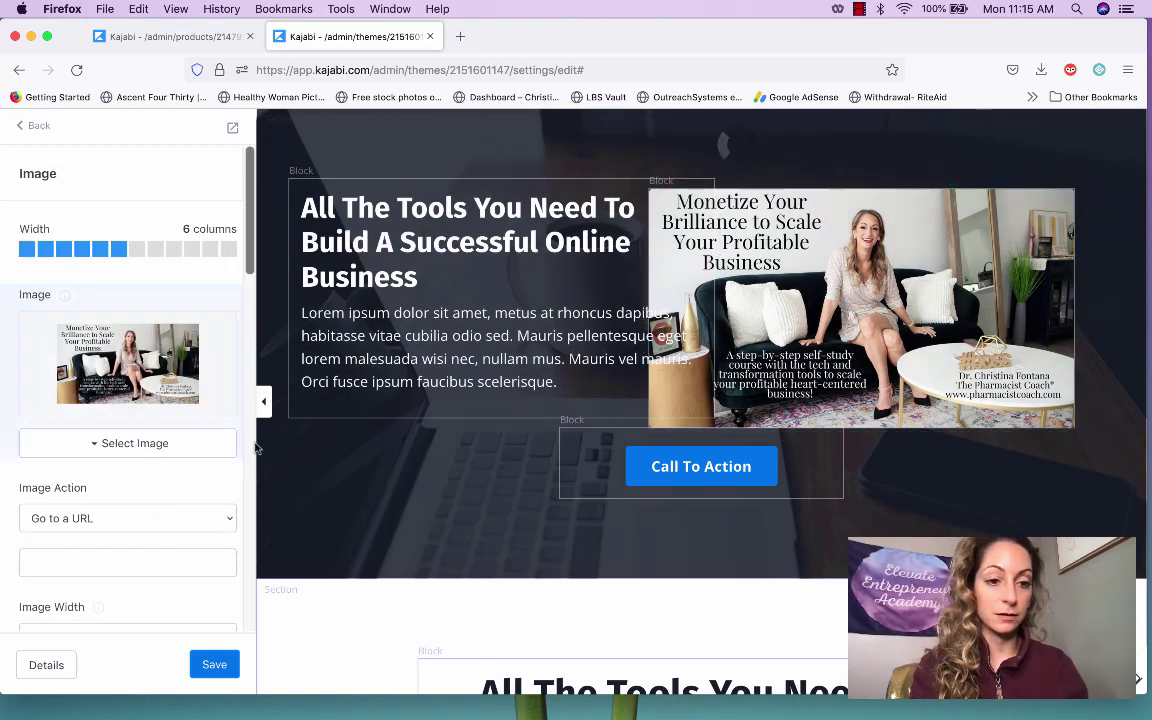
{"action": "scroll", "coordinate": [167, 463], "scroll_direction": "down", "scroll_amount": 15}
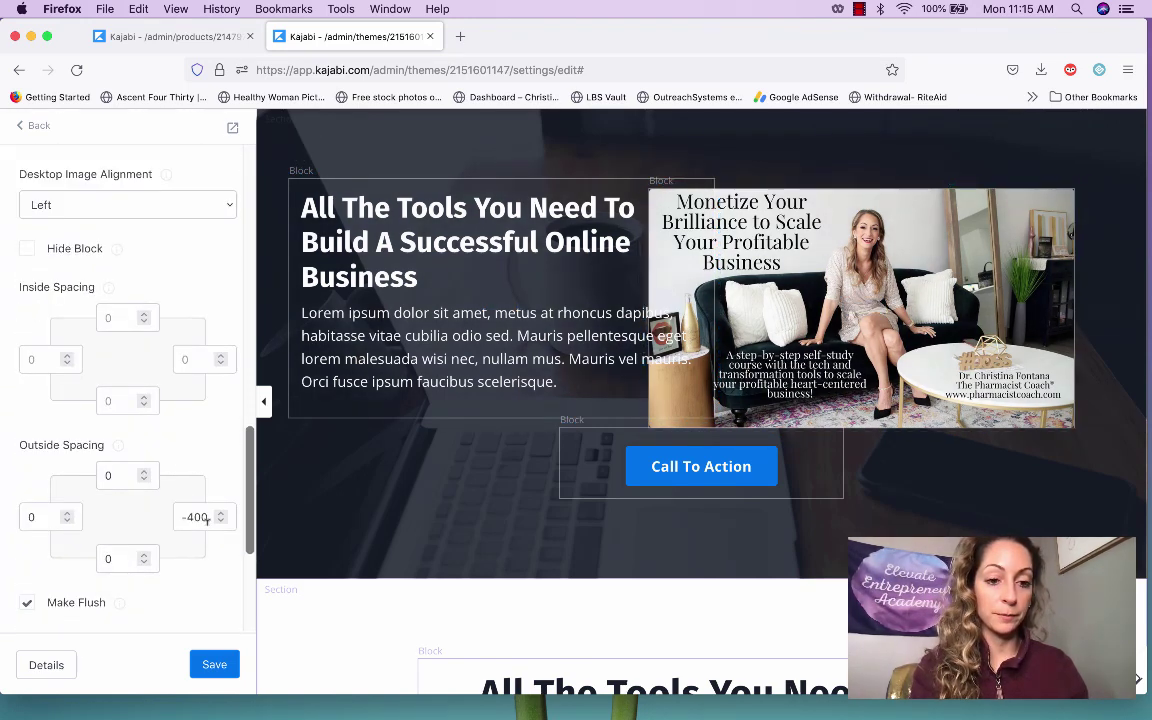
{"action": "left_click", "coordinate": [190, 513]}
{"action": "key", "text": "BackSpace"}
{"action": "type", "text": "5"}
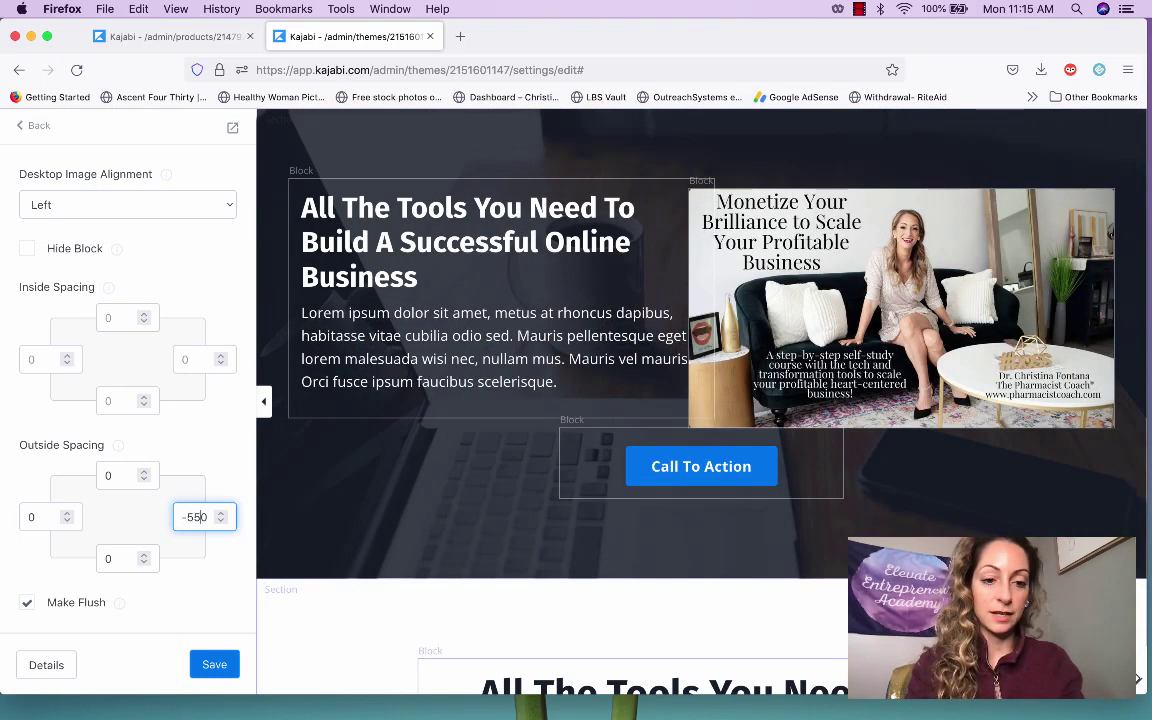
{"action": "type", "text": "5"}
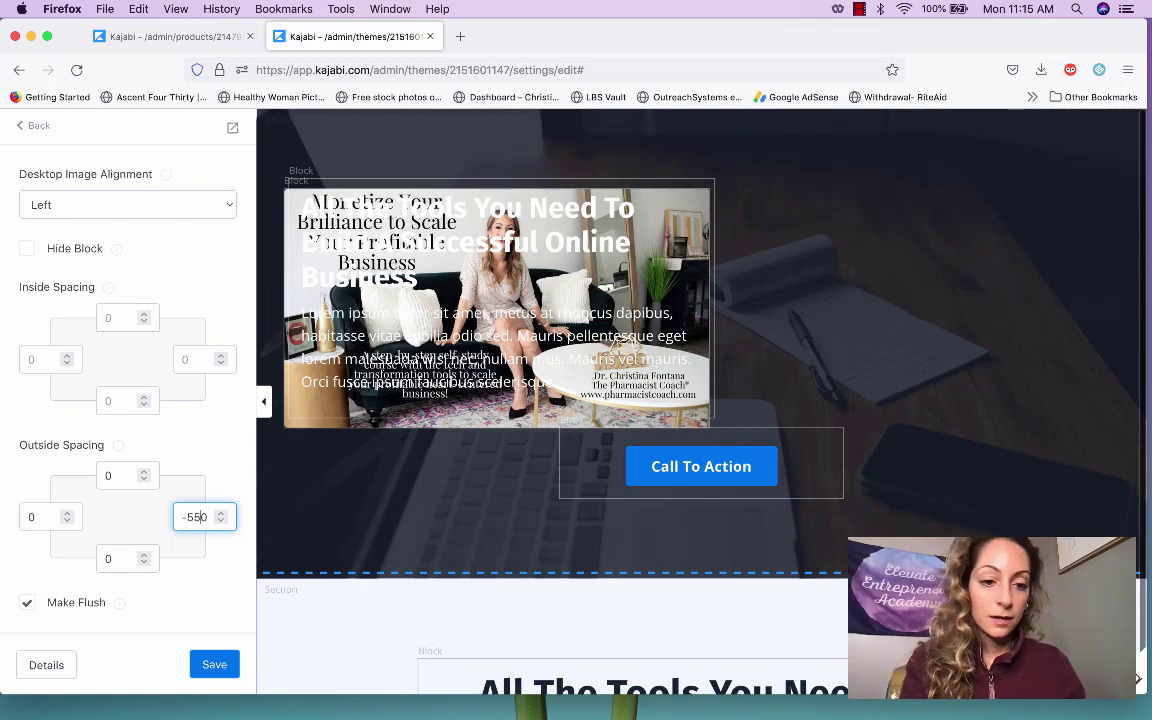
{"action": "key", "text": "BackSpace"}
{"action": "key", "text": "BackSpace"}
{"action": "type", "text": "50"}
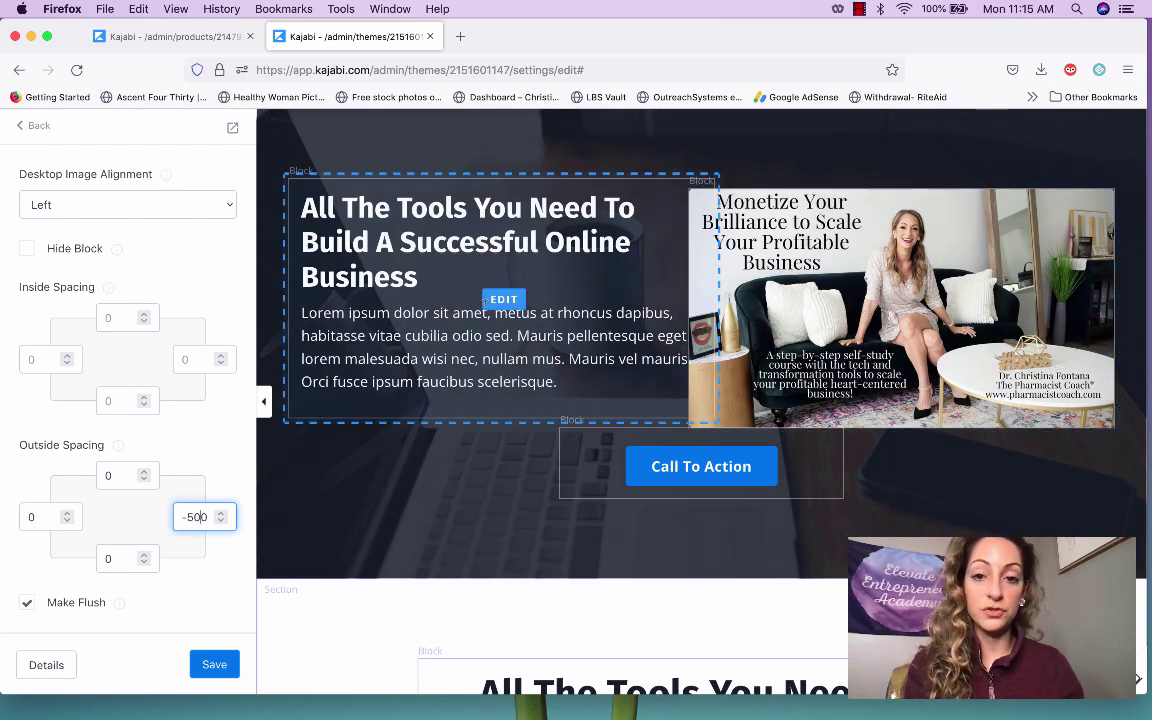
Delete the Call to Action block from the Hero with Image section
{"action": "left_click", "coordinate": [578, 463]}
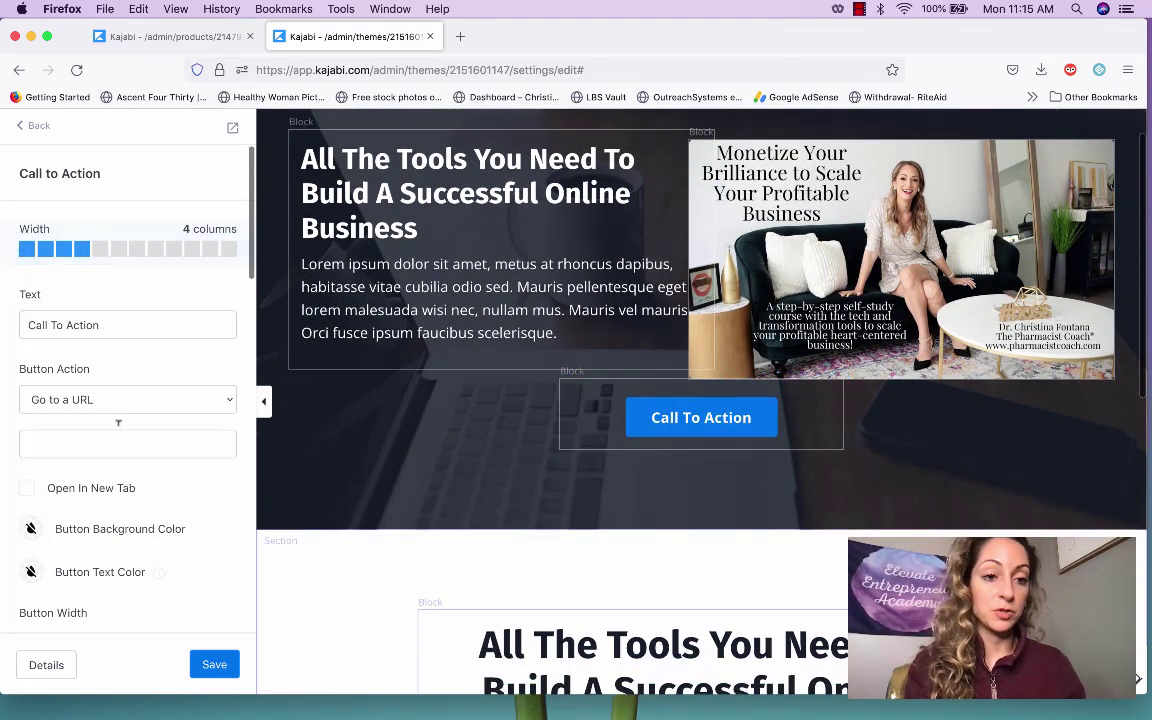
{"action": "scroll", "coordinate": [140, 474], "scroll_direction": "down", "scroll_amount": 5}
{"action": "scroll", "coordinate": [125, 560], "scroll_direction": "down", "scroll_amount": 2}
{"action": "left_click", "coordinate": [116, 607]}
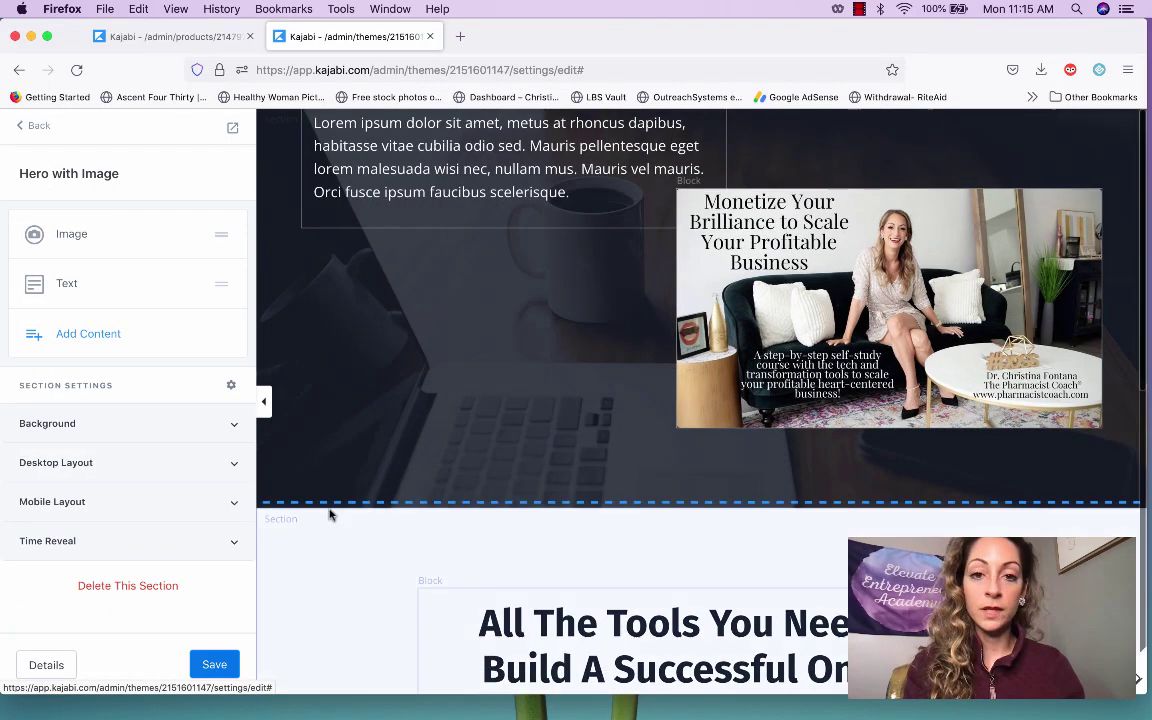
Set the Text block's width to 5 columns and bring up its desktop spacing options
{"action": "left_click", "coordinate": [95, 288]}
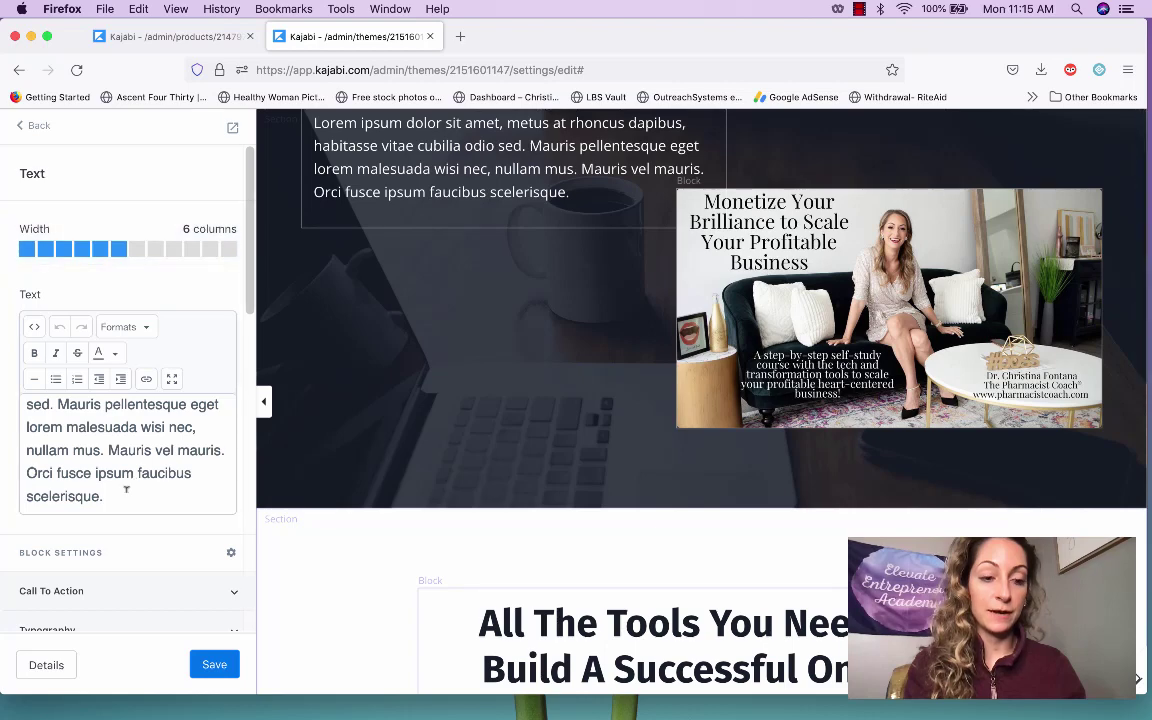
{"action": "left_click", "coordinate": [105, 250]}
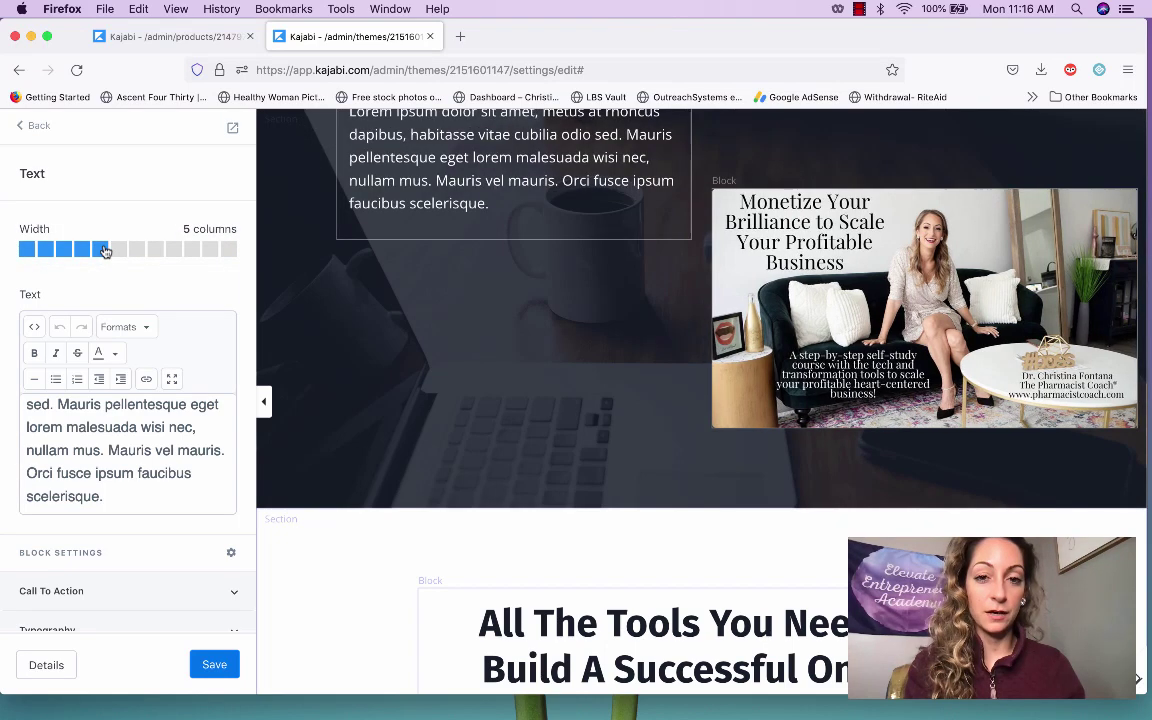
{"action": "scroll", "coordinate": [145, 450], "scroll_direction": "down", "scroll_amount": 3}
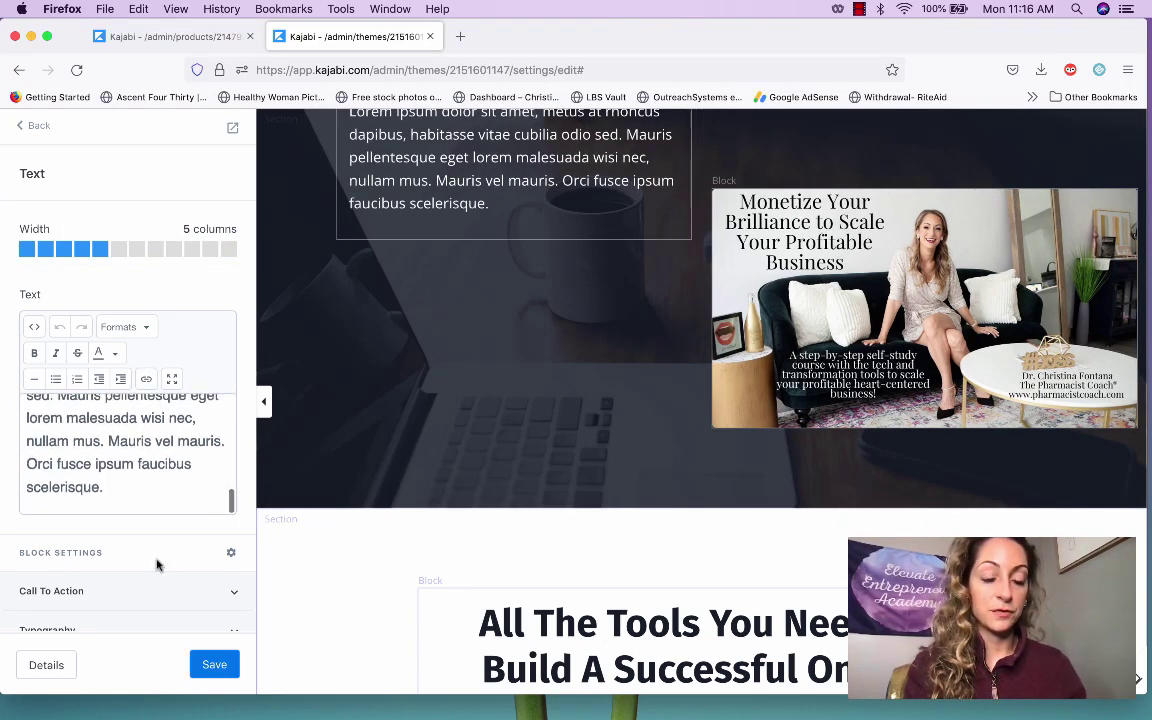
{"action": "scroll", "coordinate": [157, 560], "scroll_direction": "down", "scroll_amount": 10}
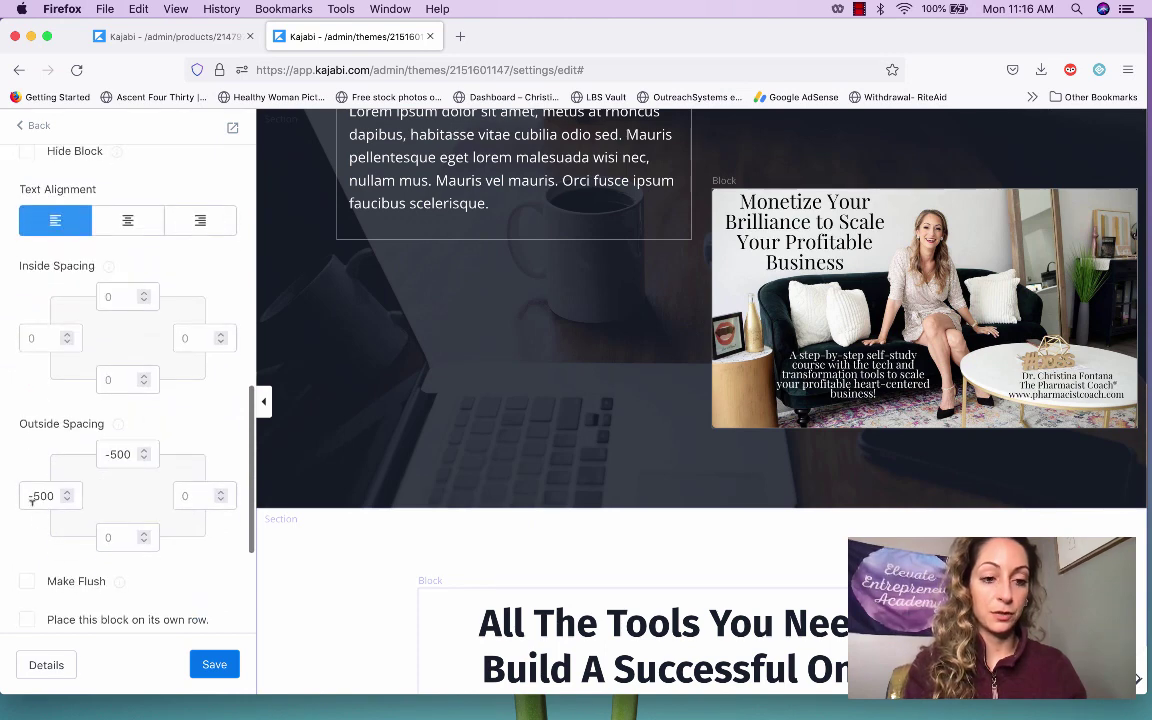
Try a top outside spacing of -100 on the Text block and settle on 0
{"action": "left_click", "coordinate": [110, 454]}
{"action": "key", "text": "super+a"}
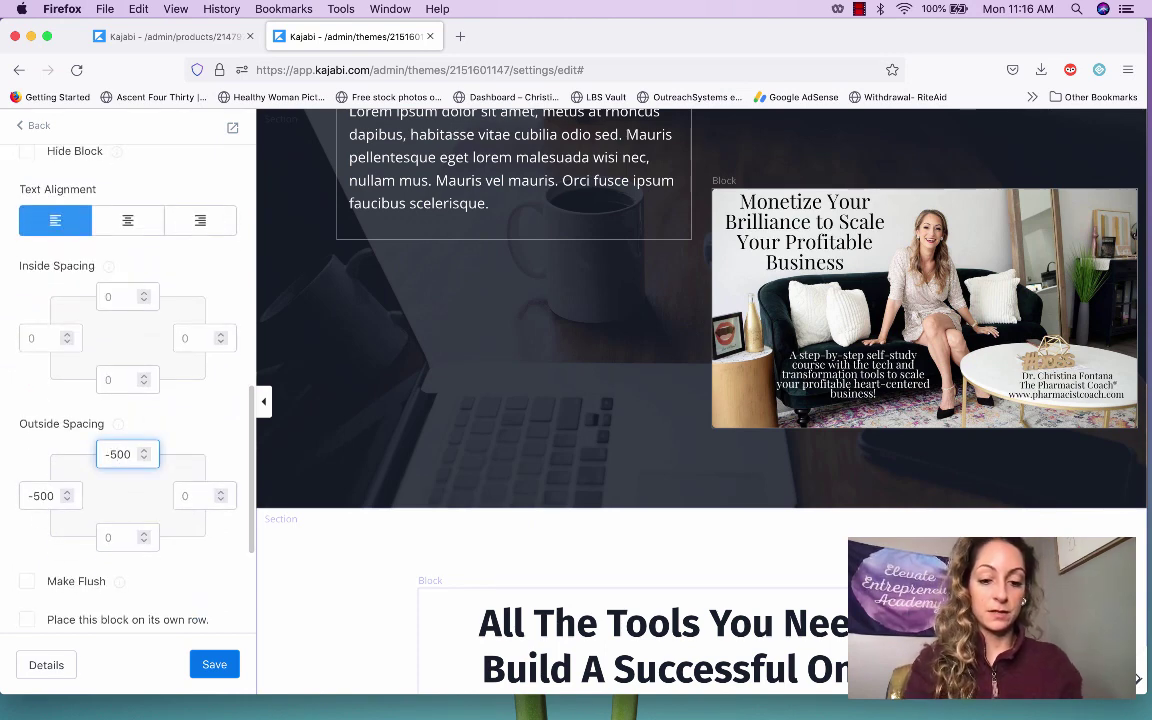
{"action": "type", "text": "-100"}
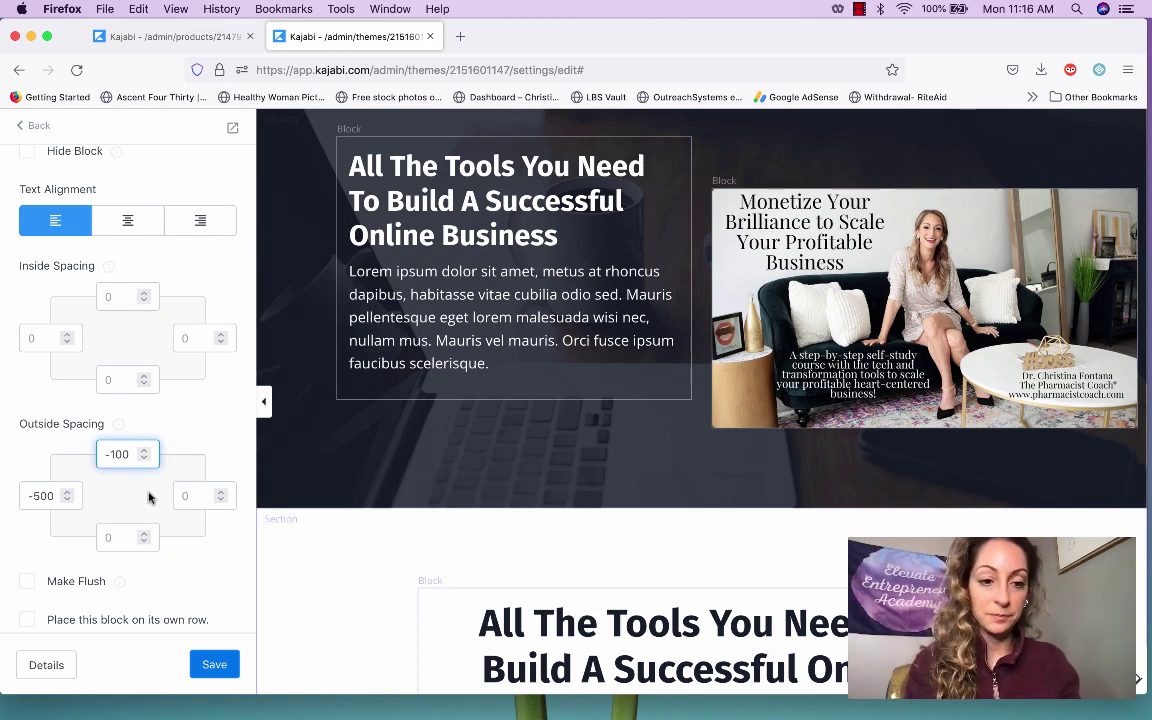
{"action": "key", "text": "BackSpace"}
{"action": "key", "text": "BackSpace"}
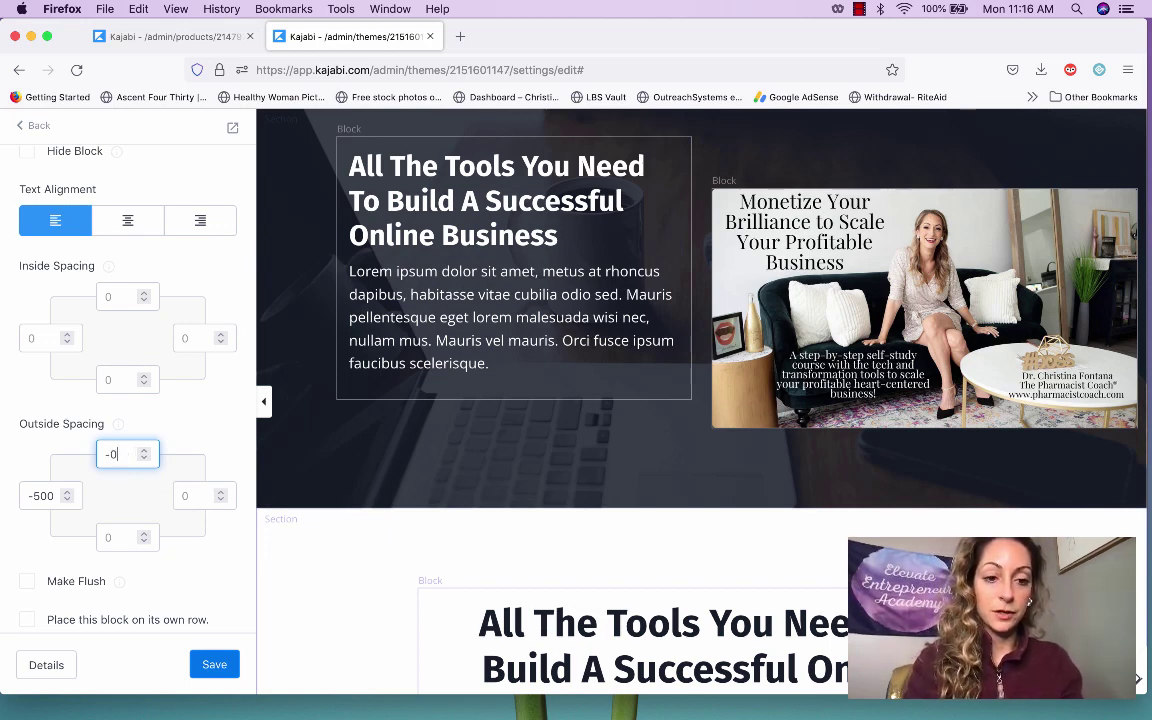
{"action": "key", "text": "BackSpace"}
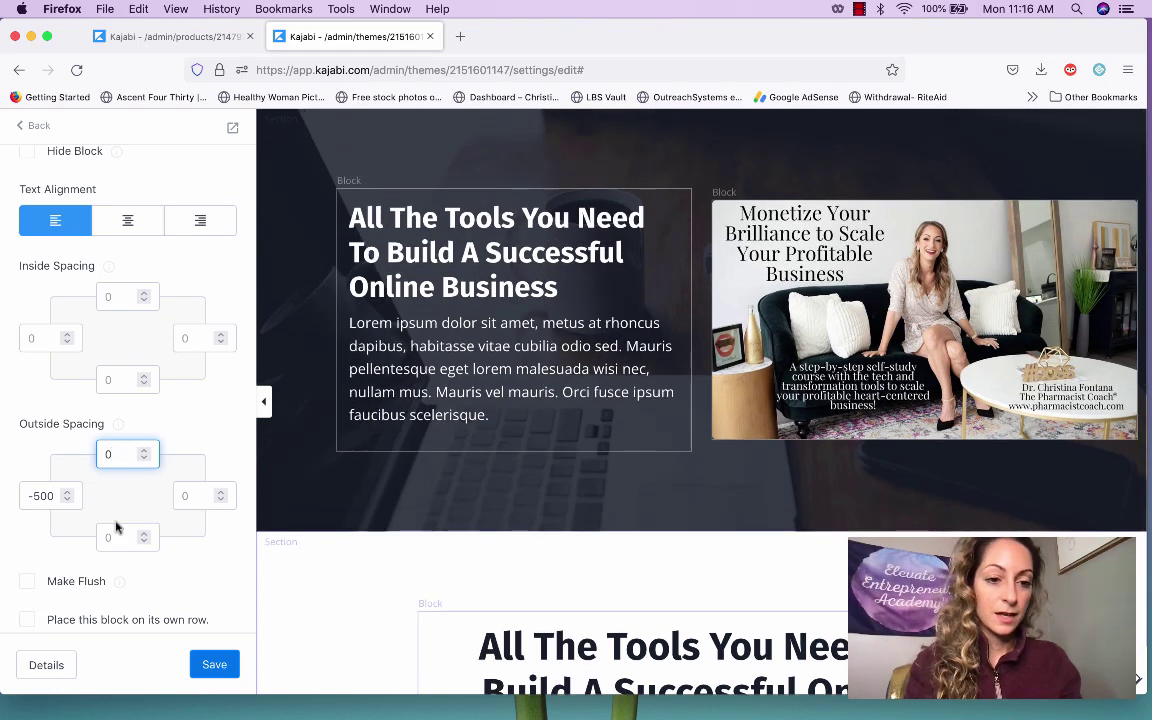
Set the Text block's outside spacing to 0 on the left and -600 on the bottom
{"action": "double_click", "coordinate": [45, 494]}
{"action": "key", "text": "BackSpace"}
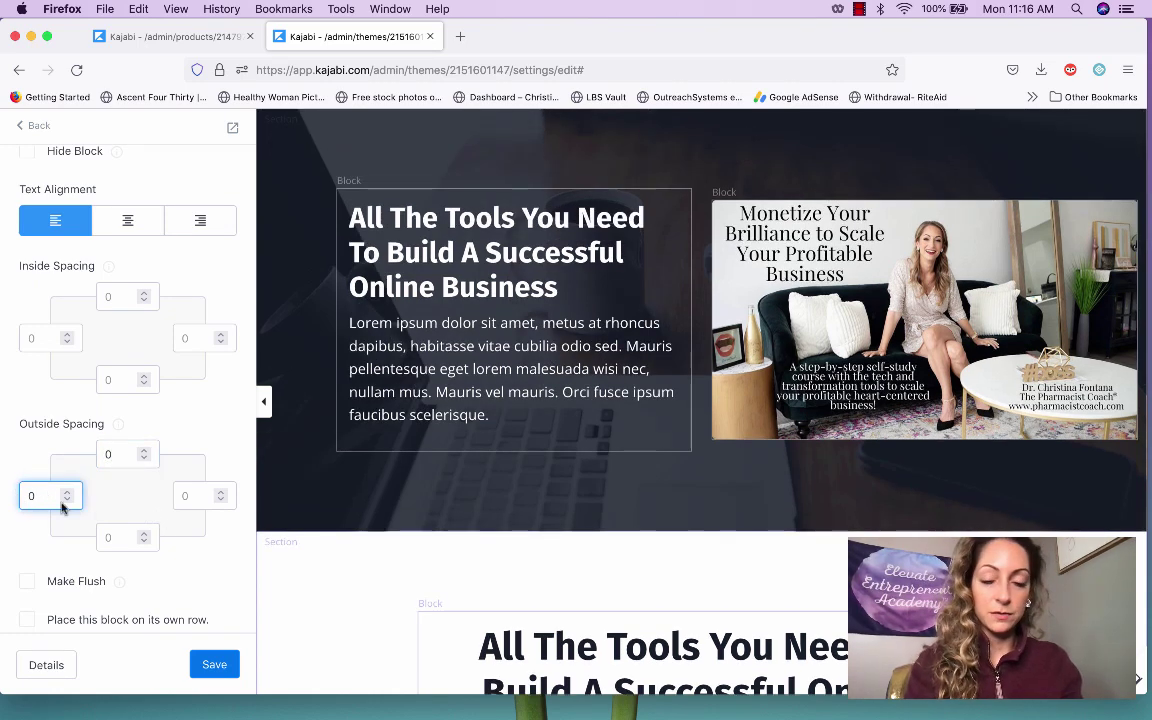
{"action": "left_click", "coordinate": [110, 537]}
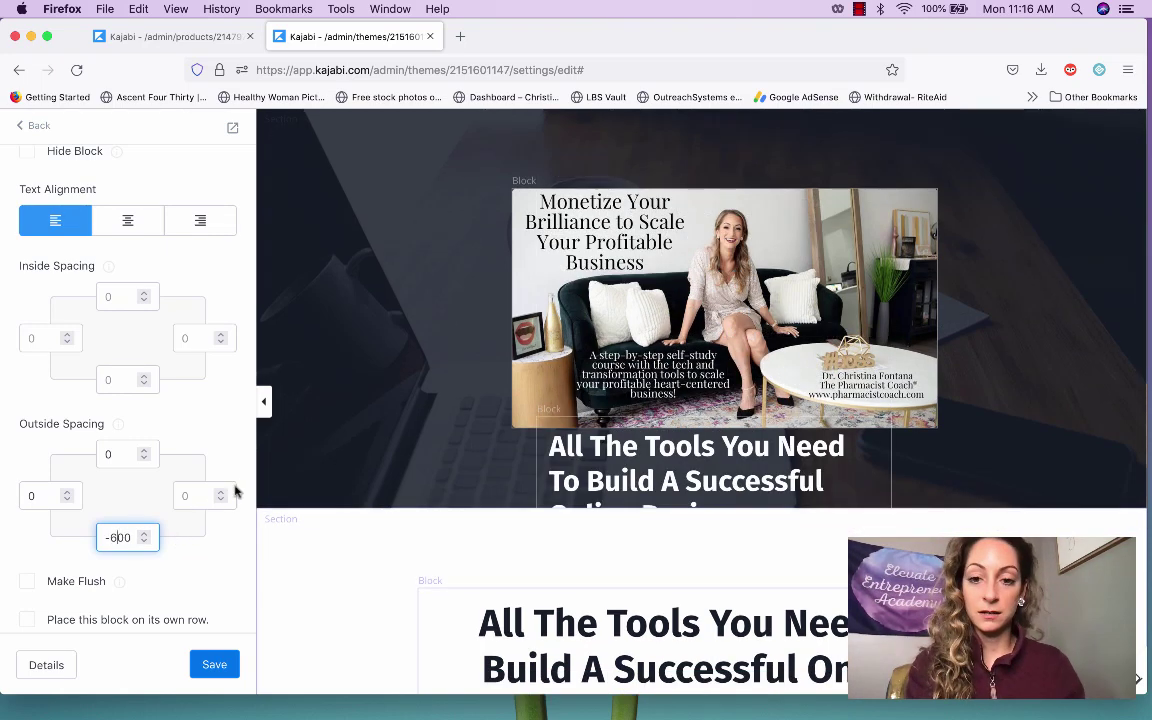
Try a top outside spacing of -200 on the Image block and return it to 0
{"action": "left_click", "coordinate": [512, 308]}
{"action": "scroll", "coordinate": [67, 458], "scroll_direction": "down", "scroll_amount": 10}
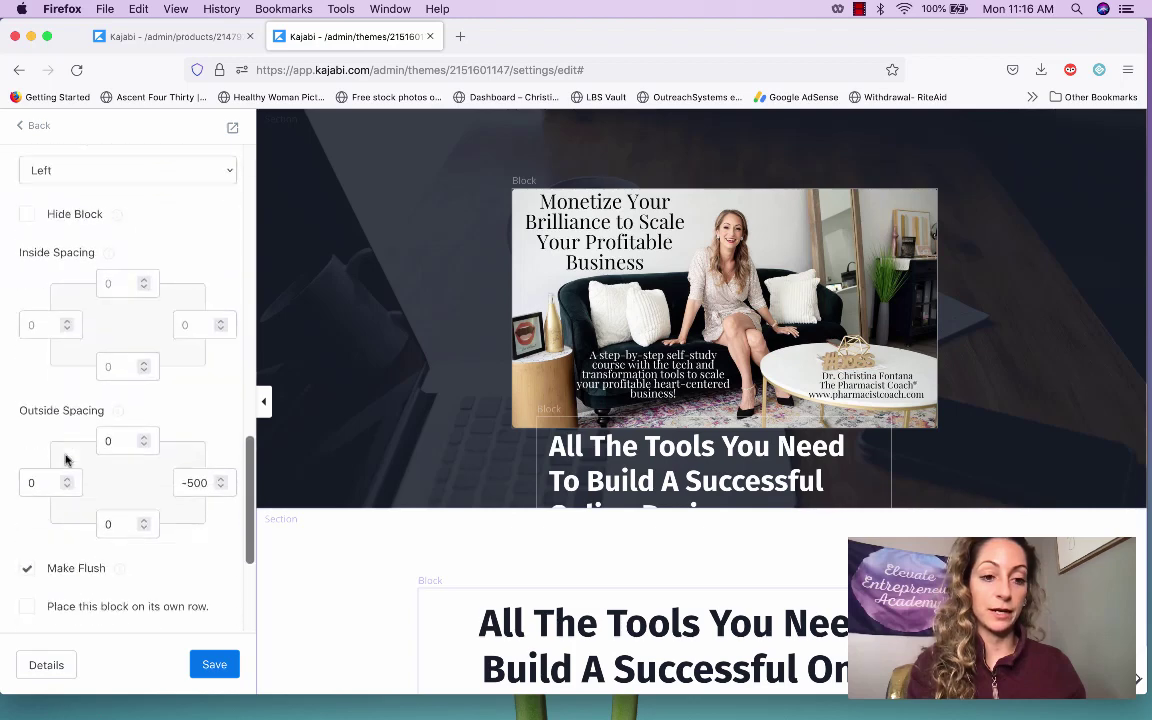
{"action": "left_click", "coordinate": [112, 352]}
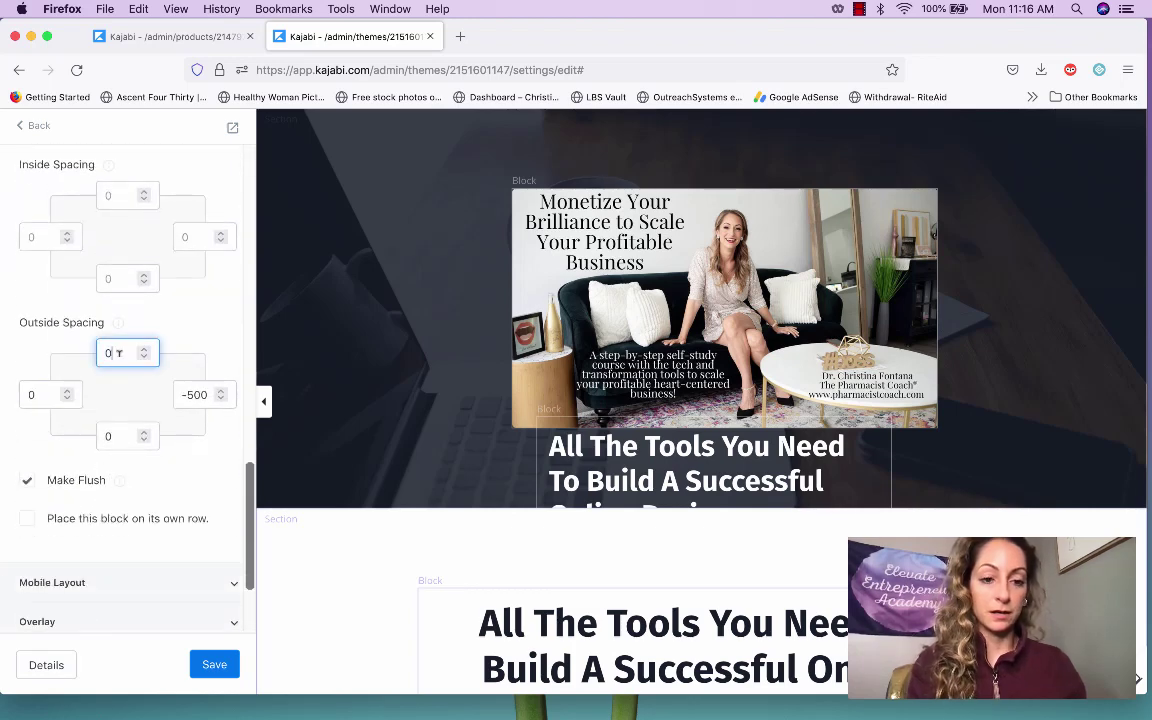
{"action": "type", "text": "-300"}
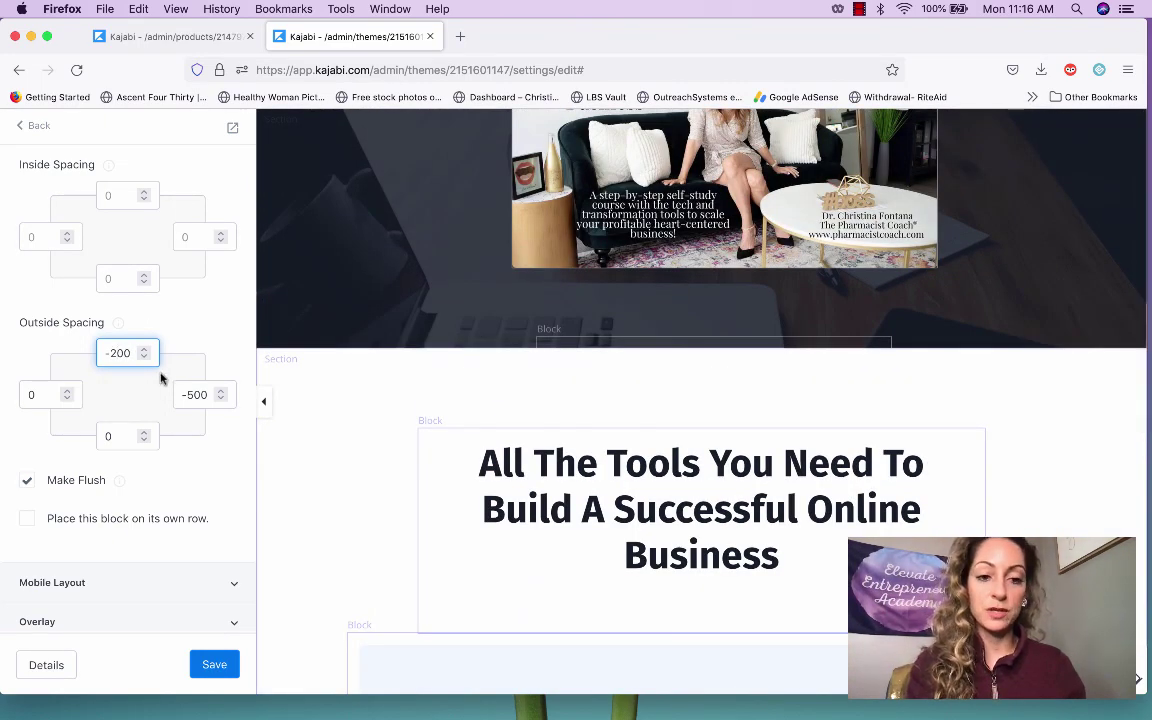
{"action": "type", "text": "0"}
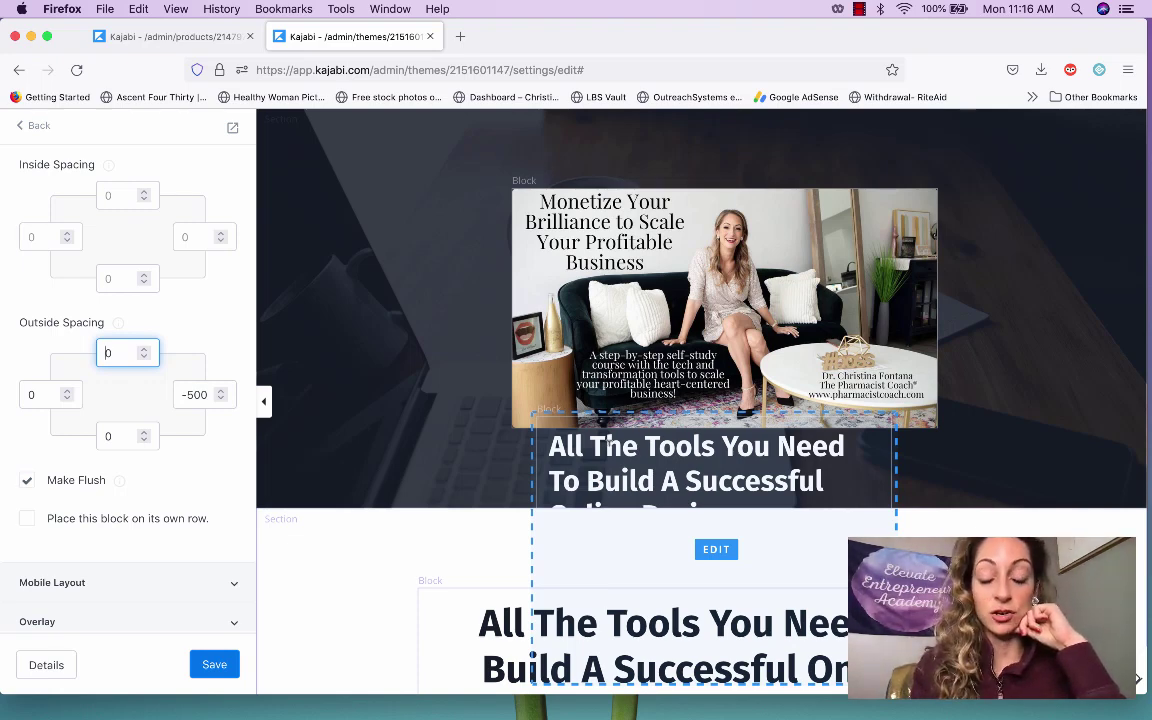
Delete the Text block from the Hero with Image section
{"action": "left_click", "coordinate": [605, 447]}
{"action": "scroll", "coordinate": [172, 514], "scroll_direction": "down", "scroll_amount": 5}
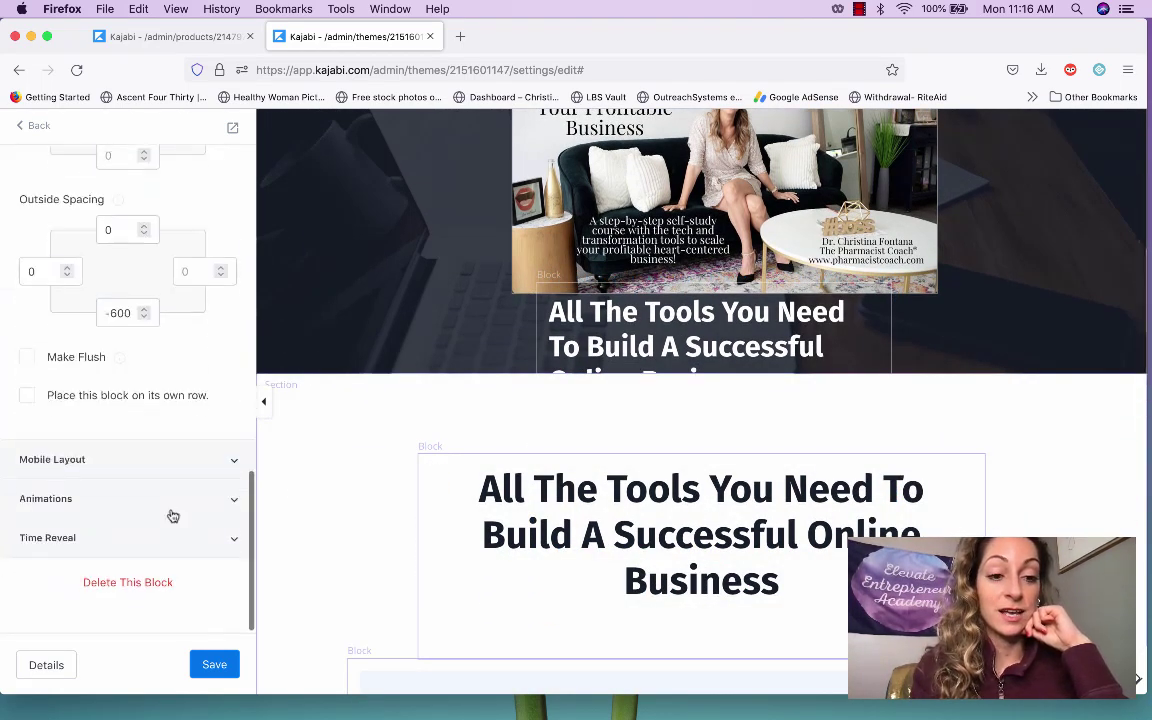
{"action": "left_click", "coordinate": [139, 606]}
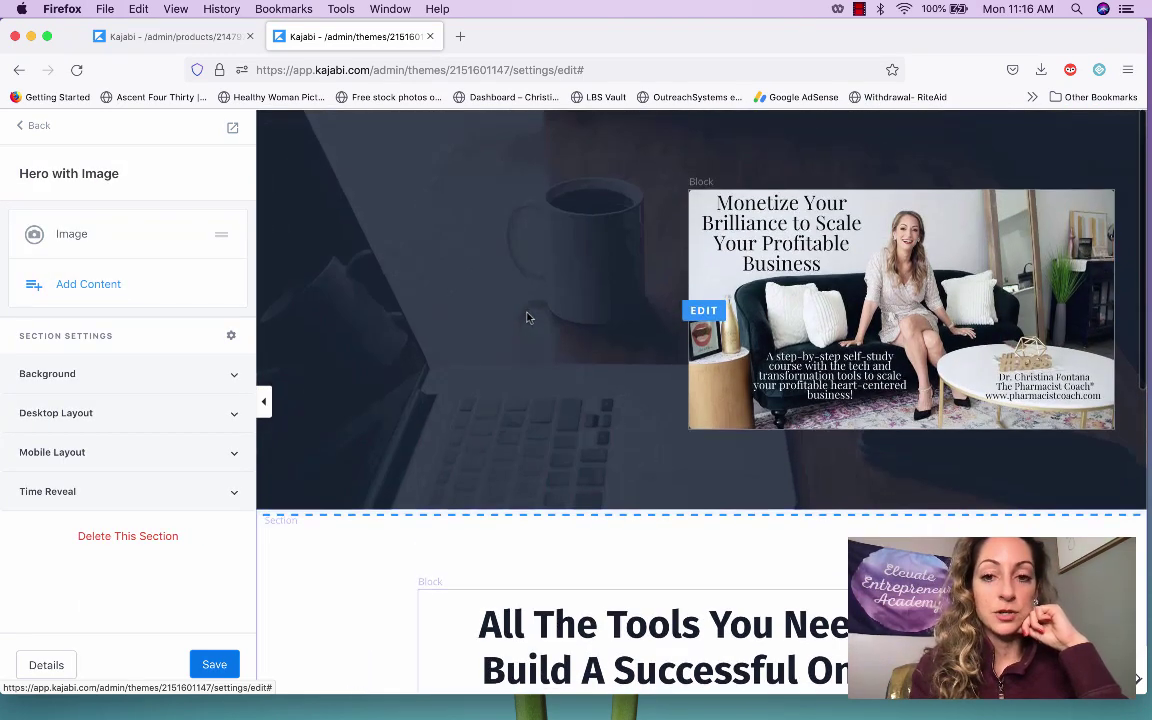
Set the Image block's right outside spacing to 0 and save the page
{"action": "left_click", "coordinate": [830, 309]}
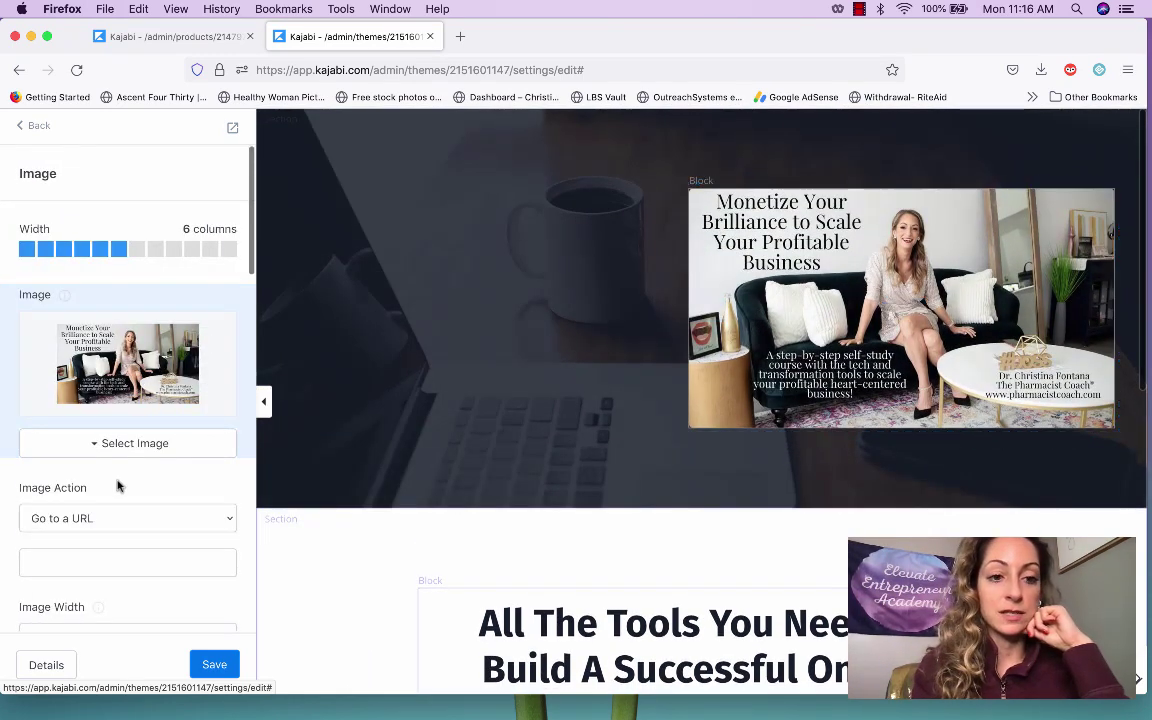
{"action": "scroll", "coordinate": [117, 485], "scroll_direction": "down", "scroll_amount": 10}
{"action": "scroll", "coordinate": [117, 485], "scroll_direction": "down", "scroll_amount": 5}
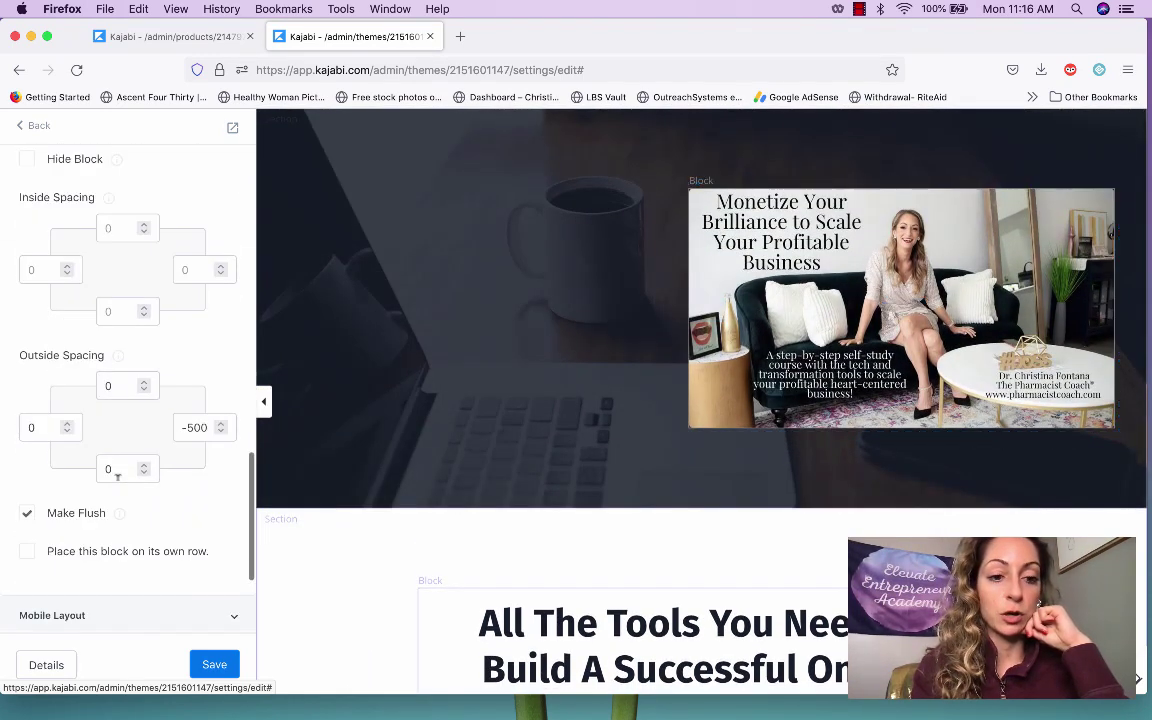
{"action": "left_click", "coordinate": [181, 427]}
{"action": "type", "text": "0"}
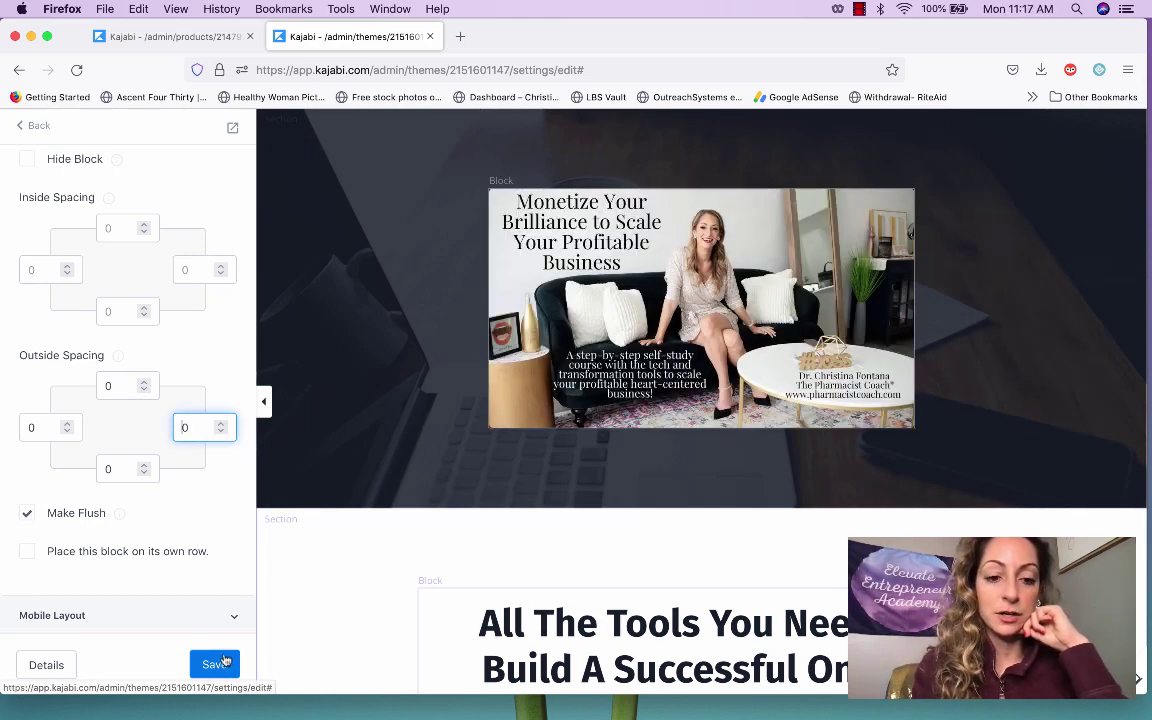
{"action": "left_click", "coordinate": [216, 665]}
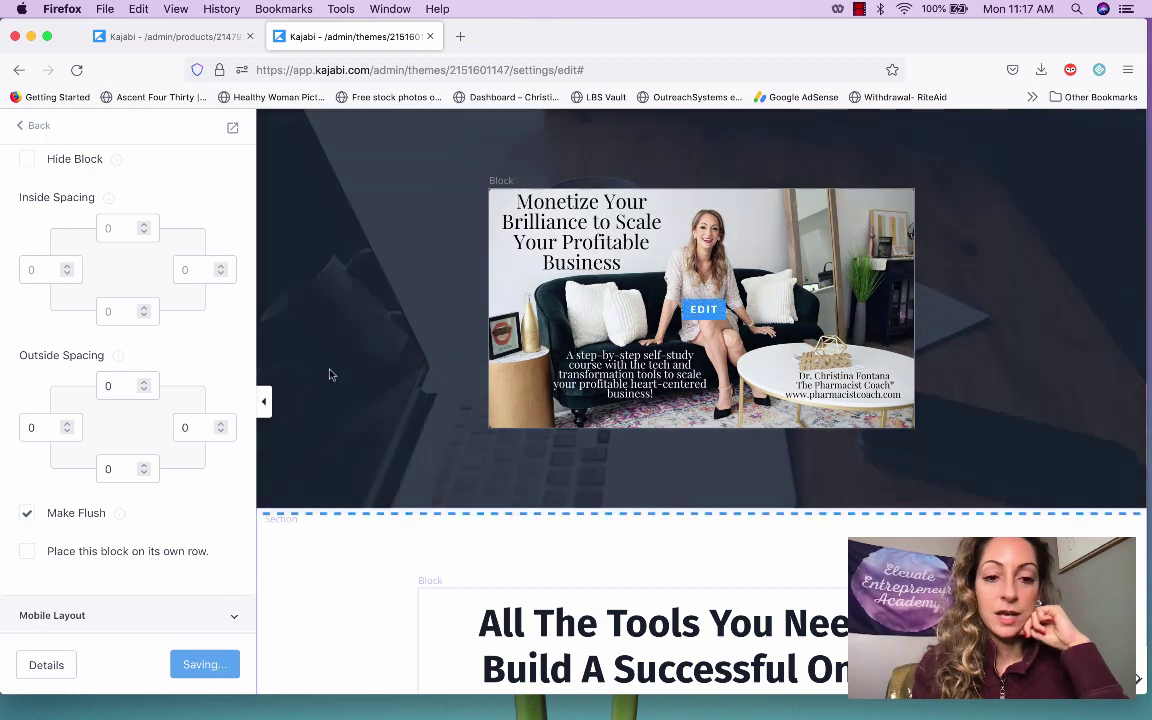
Replace the Hero with Image section's background image with the dark chandelier photo from the recent files
{"action": "left_click", "coordinate": [350, 401]}
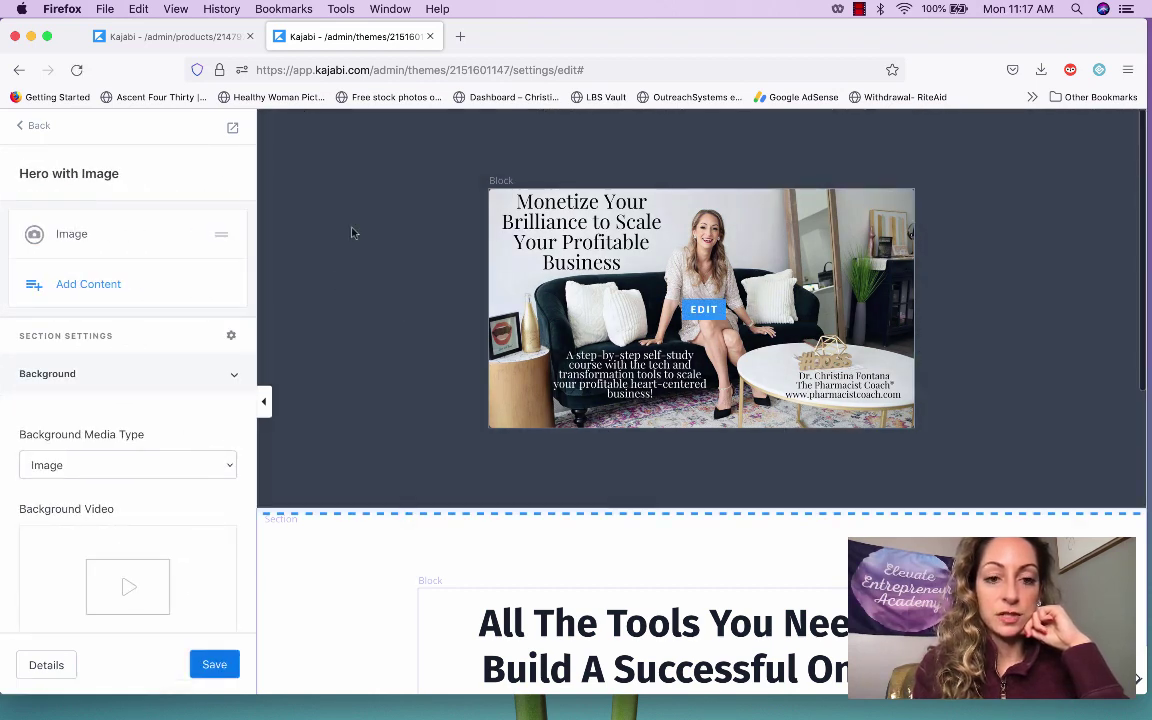
{"action": "scroll", "coordinate": [158, 467], "scroll_direction": "down", "scroll_amount": 5}
{"action": "left_click", "coordinate": [134, 202]}
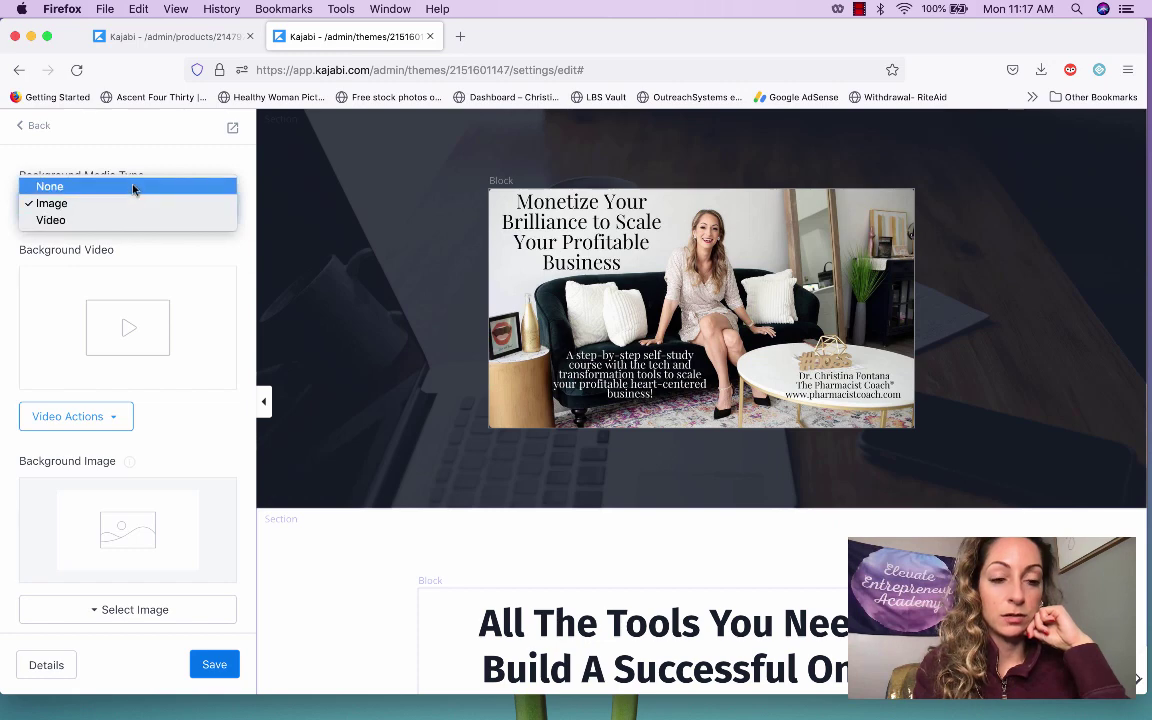
{"action": "left_click", "coordinate": [132, 204]}
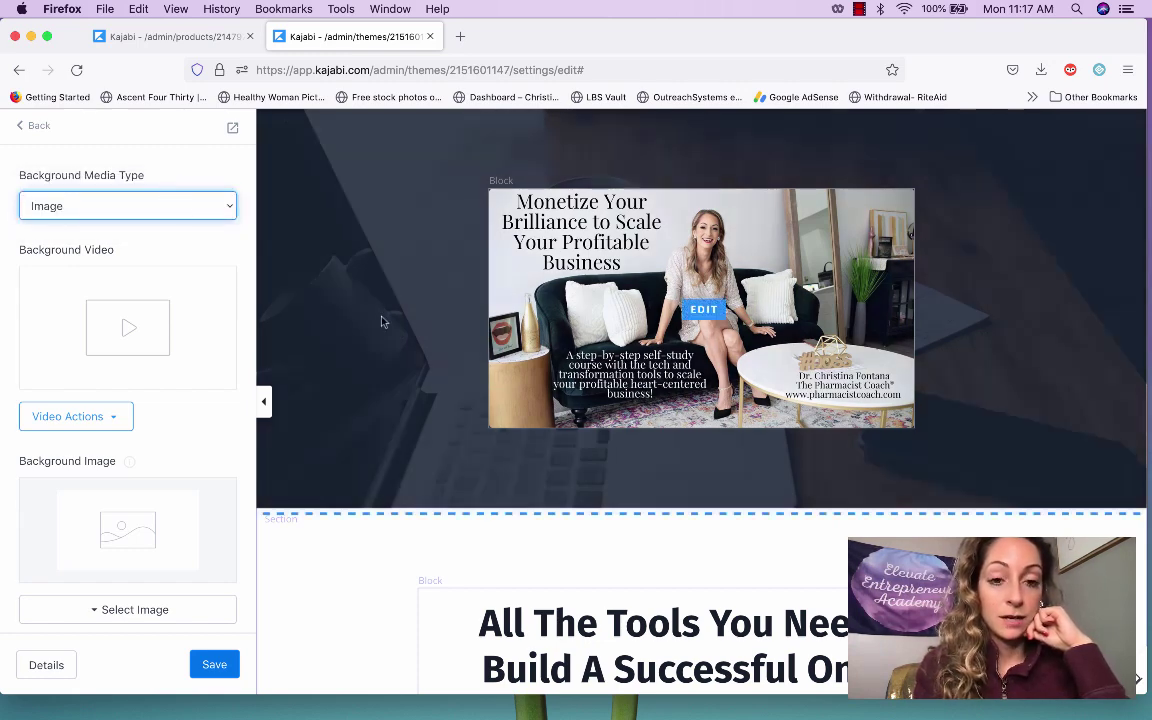
{"action": "scroll", "coordinate": [154, 476], "scroll_direction": "down", "scroll_amount": 4}
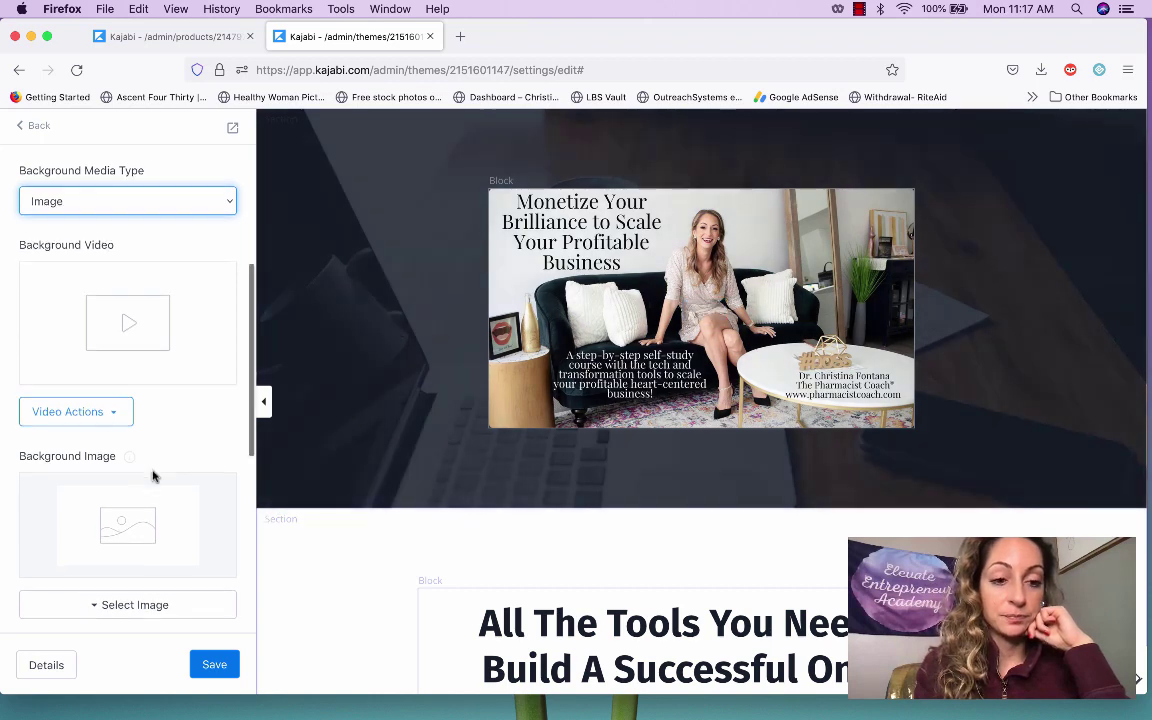
{"action": "left_click", "coordinate": [166, 410]}
{"action": "left_click", "coordinate": [149, 470]}
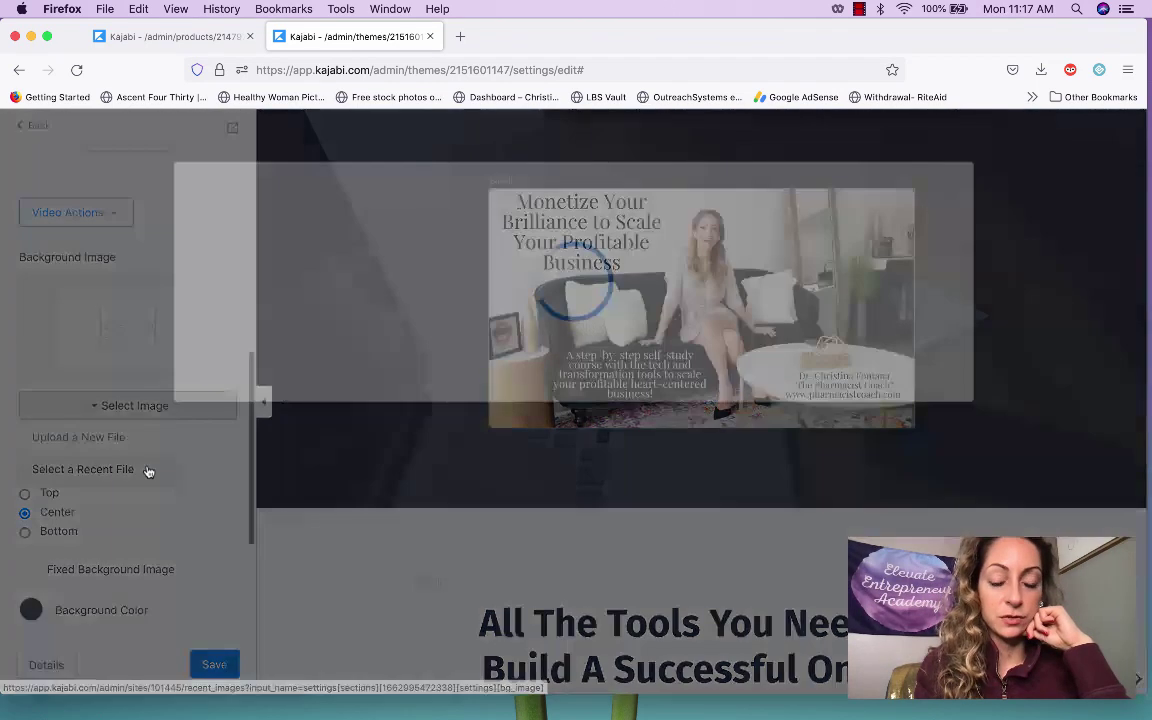
{"action": "left_click", "coordinate": [484, 305]}
{"action": "left_click", "coordinate": [900, 232]}
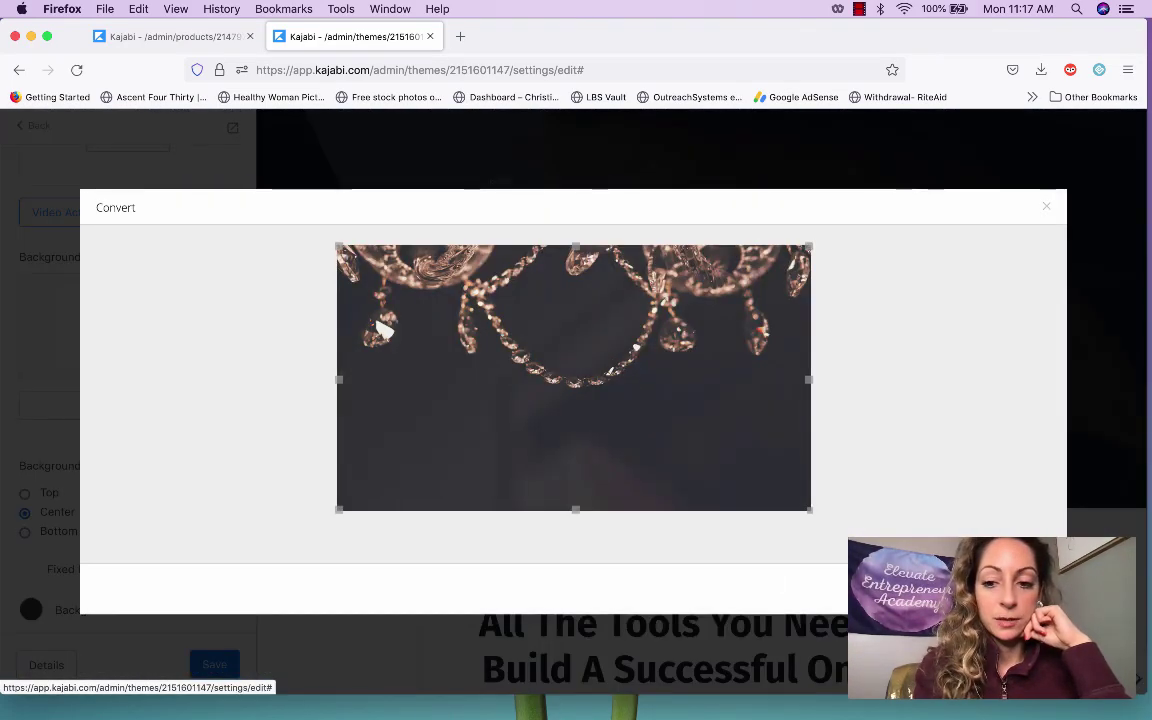
{"action": "key", "text": "Return"}
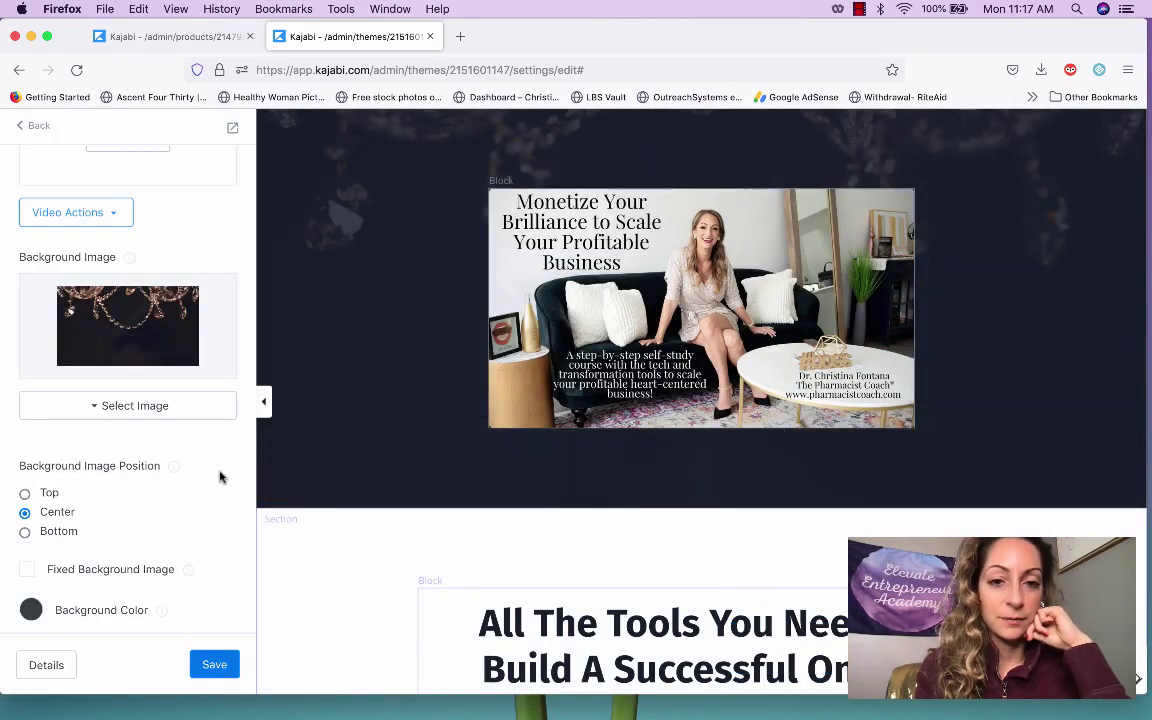
Reduce the opacity of the Hero section's background color until it is nearly transparent and save the page
{"action": "scroll", "coordinate": [360, 437], "scroll_direction": "down", "scroll_amount": 3}
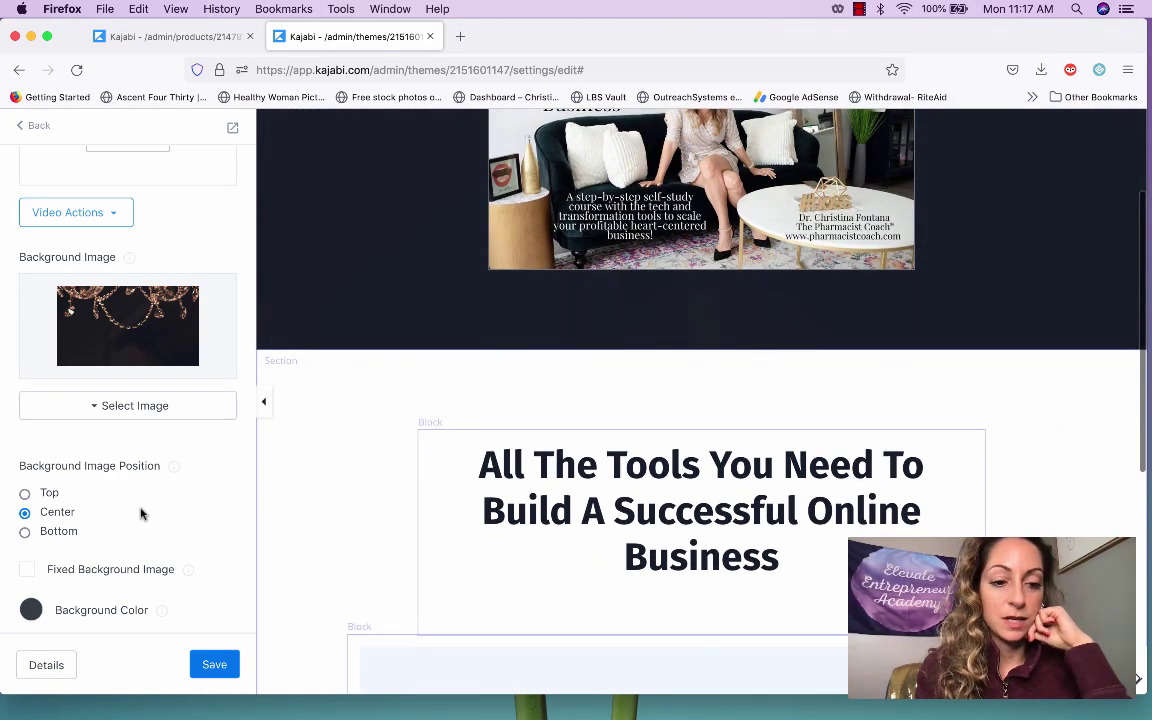
{"action": "scroll", "coordinate": [35, 515], "scroll_direction": "down", "scroll_amount": 2}
{"action": "left_click", "coordinate": [30, 511]}
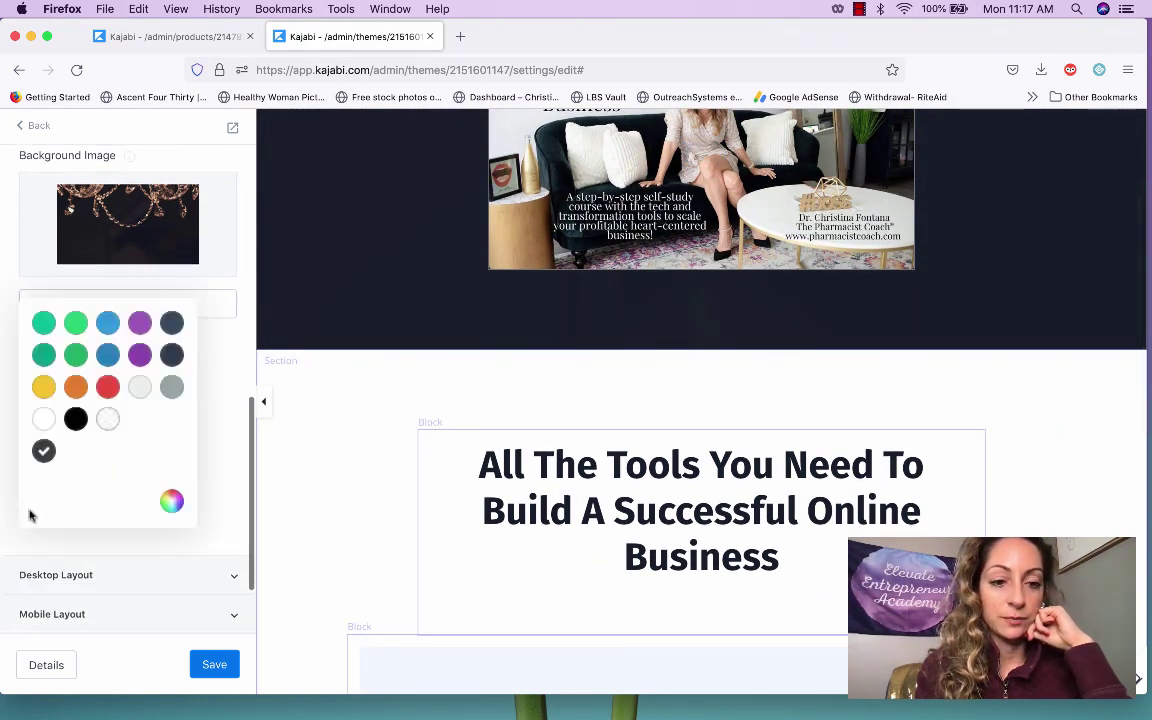
{"action": "left_click", "coordinate": [174, 500]}
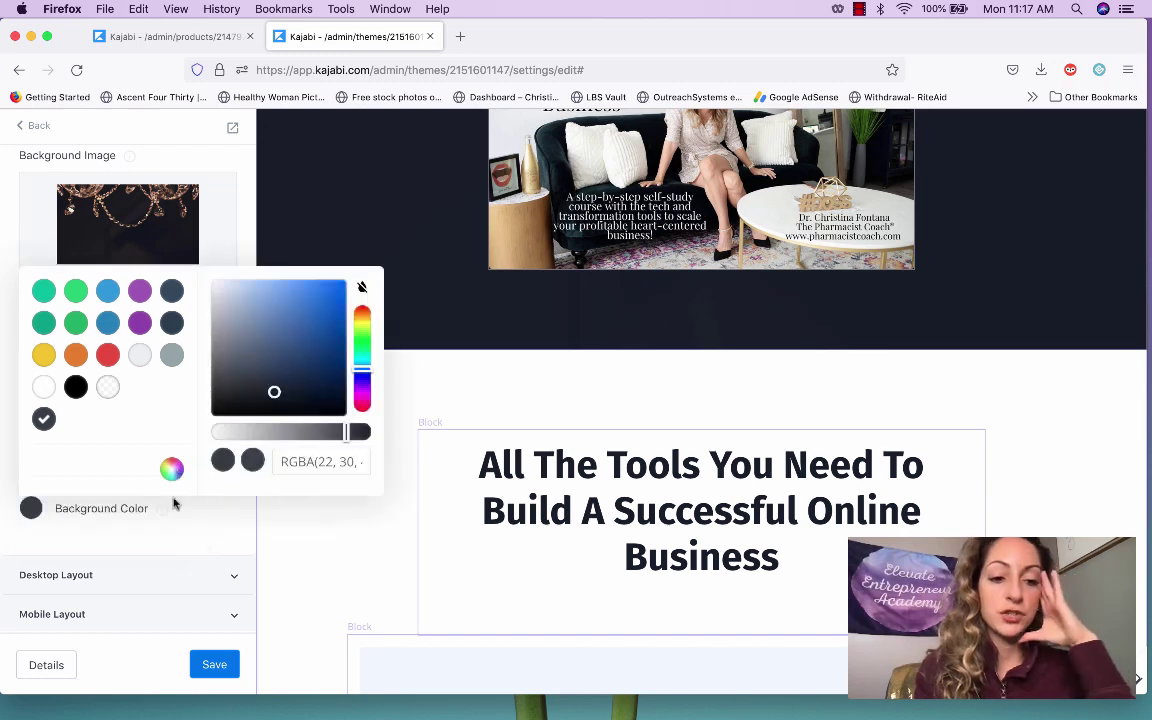
{"action": "left_click", "coordinate": [270, 437]}
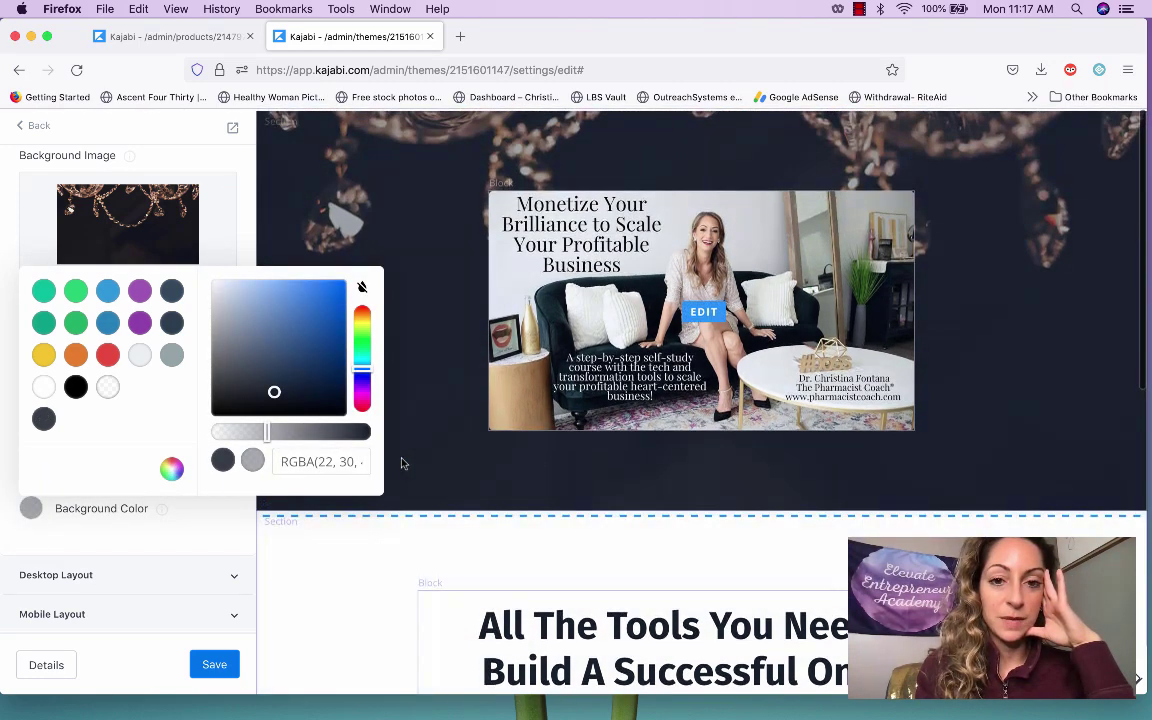
{"action": "left_click", "coordinate": [248, 437]}
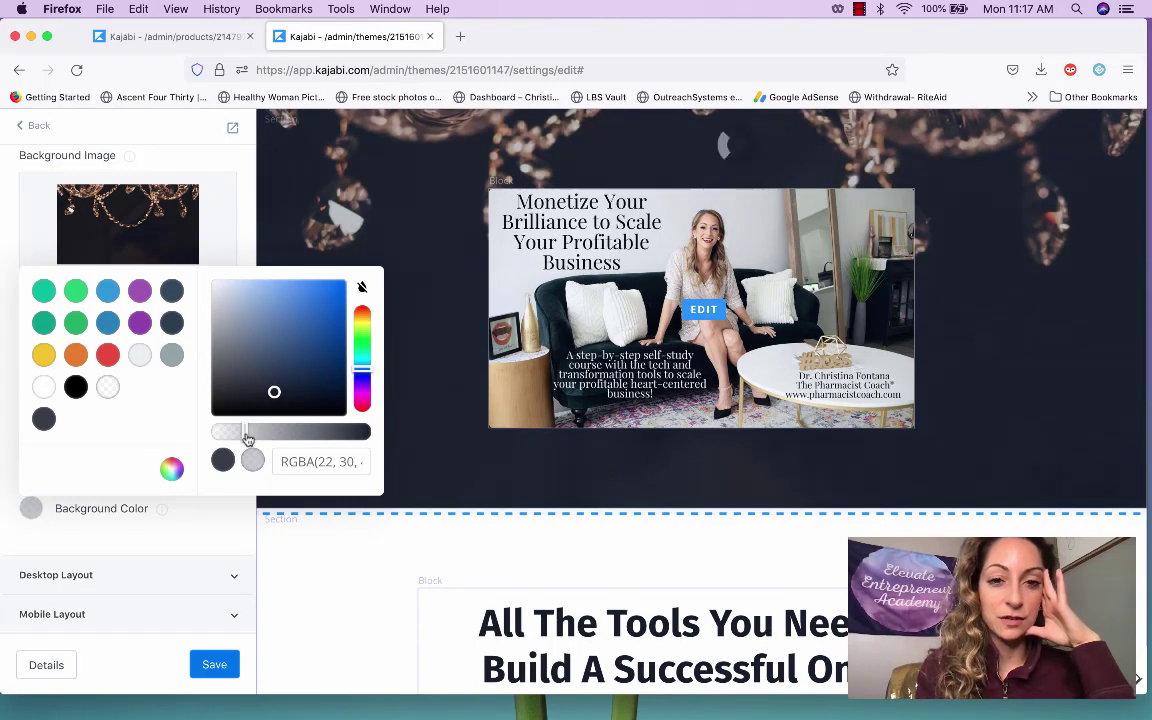
{"action": "left_click_drag", "start_coordinate": [248, 440], "coordinate": [229, 437]}
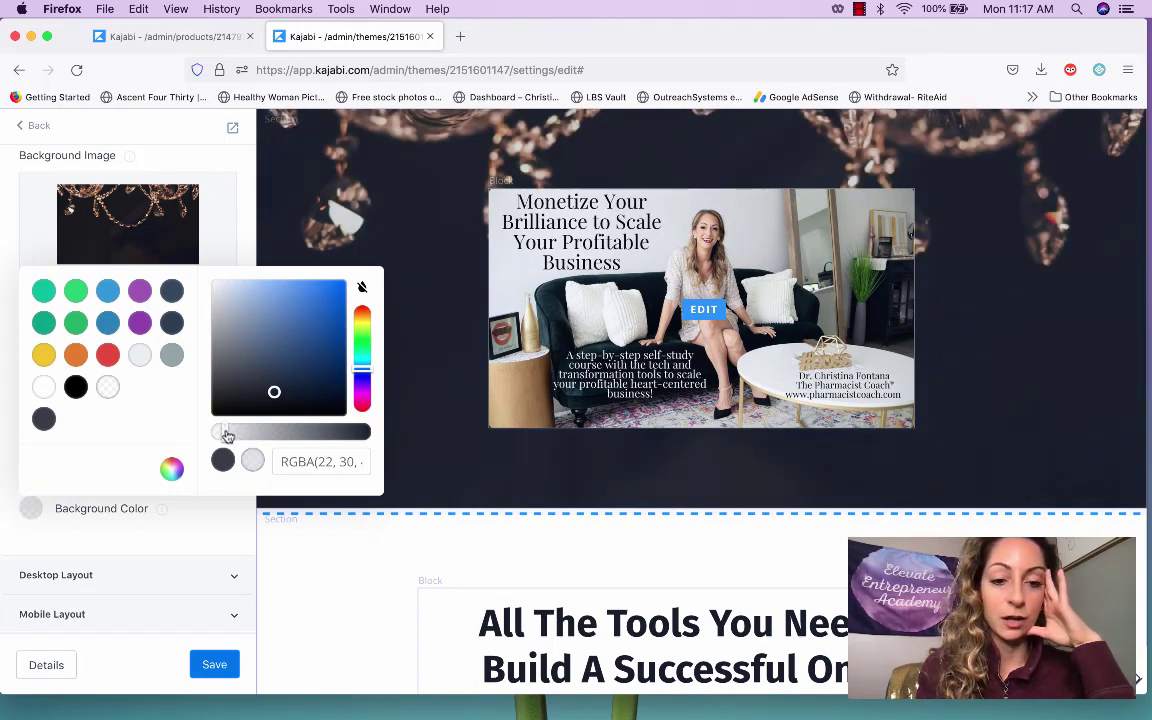
{"action": "mouse_move", "coordinate": [227, 437]}
{"action": "left_mouse_down"}
{"action": "mouse_move", "coordinate": [348, 437]}
{"action": "mouse_move", "coordinate": [231, 441]}
{"action": "left_mouse_up"}
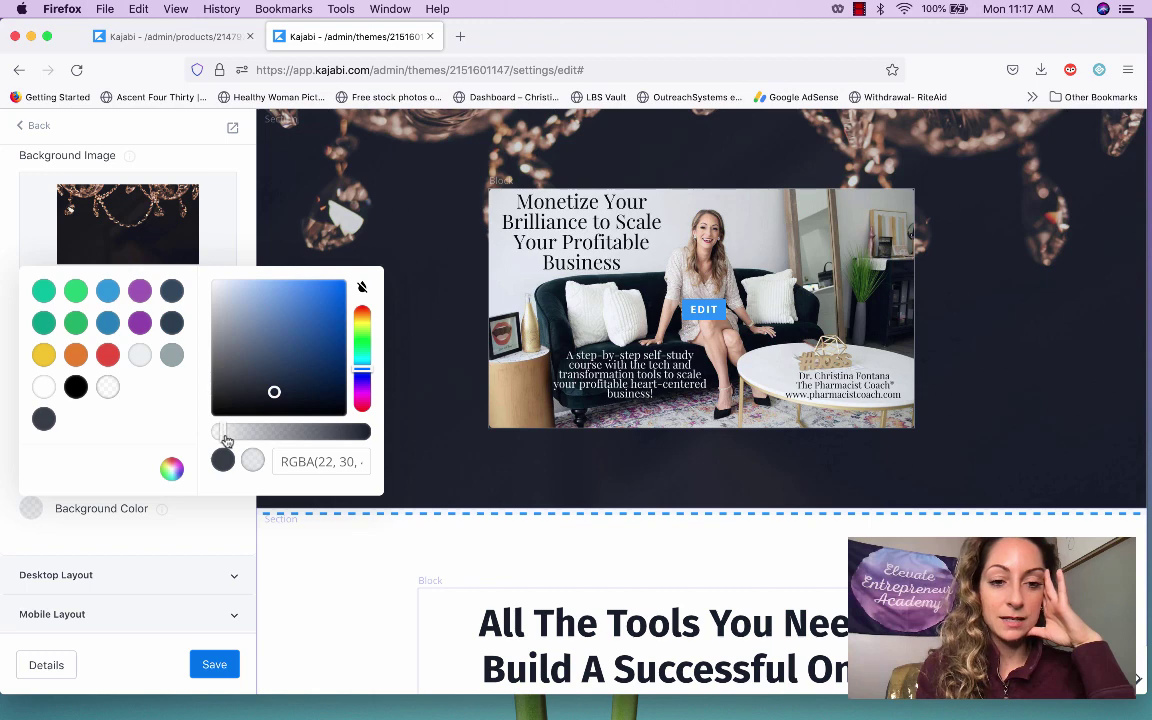
{"action": "left_click", "coordinate": [229, 512]}
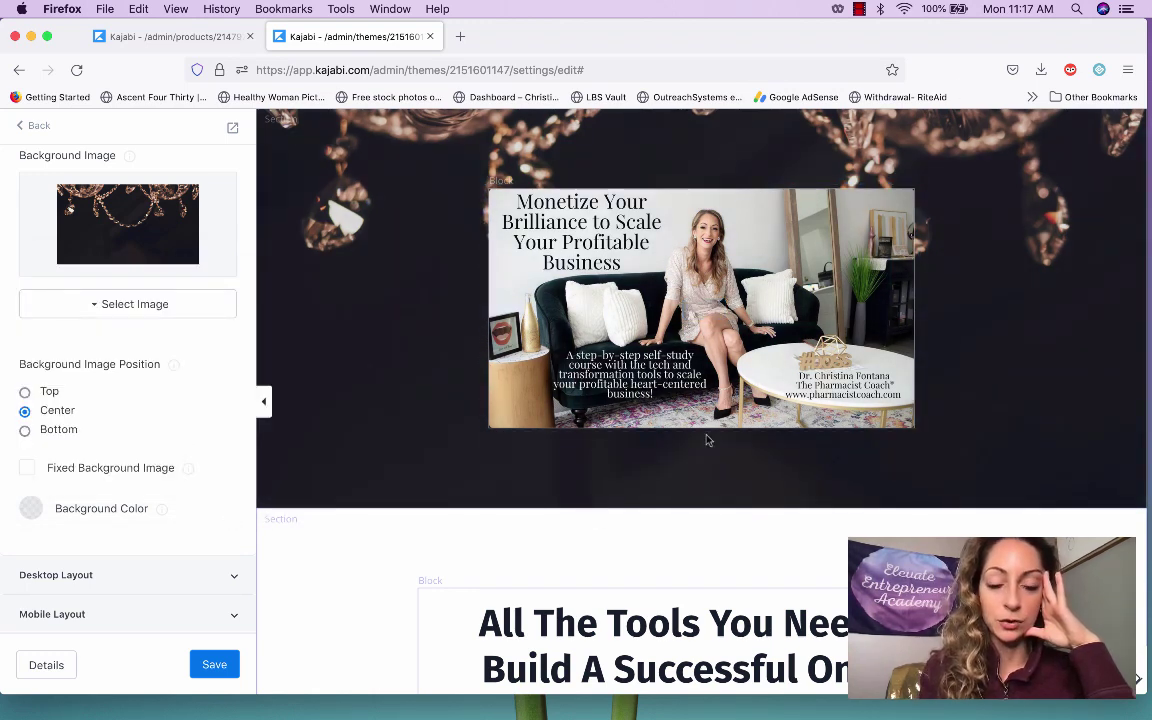
{"action": "scroll", "coordinate": [635, 391], "scroll_direction": "down", "scroll_amount": 3}
{"action": "left_click", "coordinate": [214, 665]}
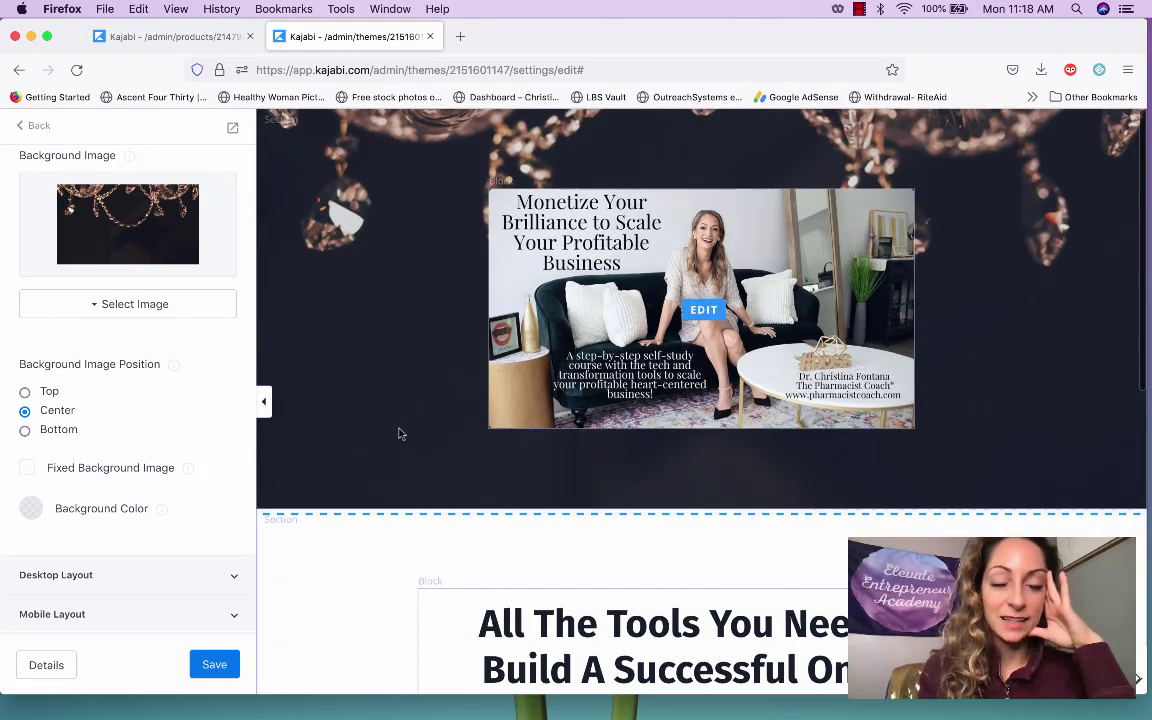
Enable the fixed background image option for the "All The Tools You Need To Build A Successful Online Business" section
{"action": "scroll", "coordinate": [380, 445], "scroll_direction": "down", "scroll_amount": 5}
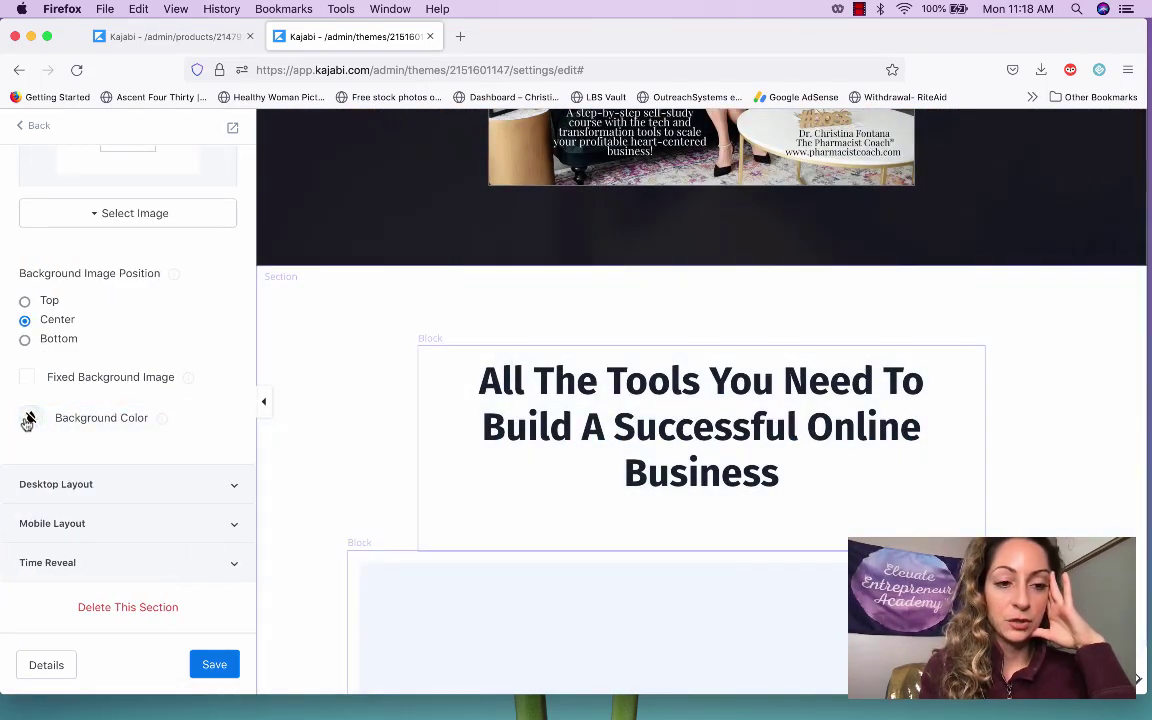
{"action": "left_click", "coordinate": [27, 377]}
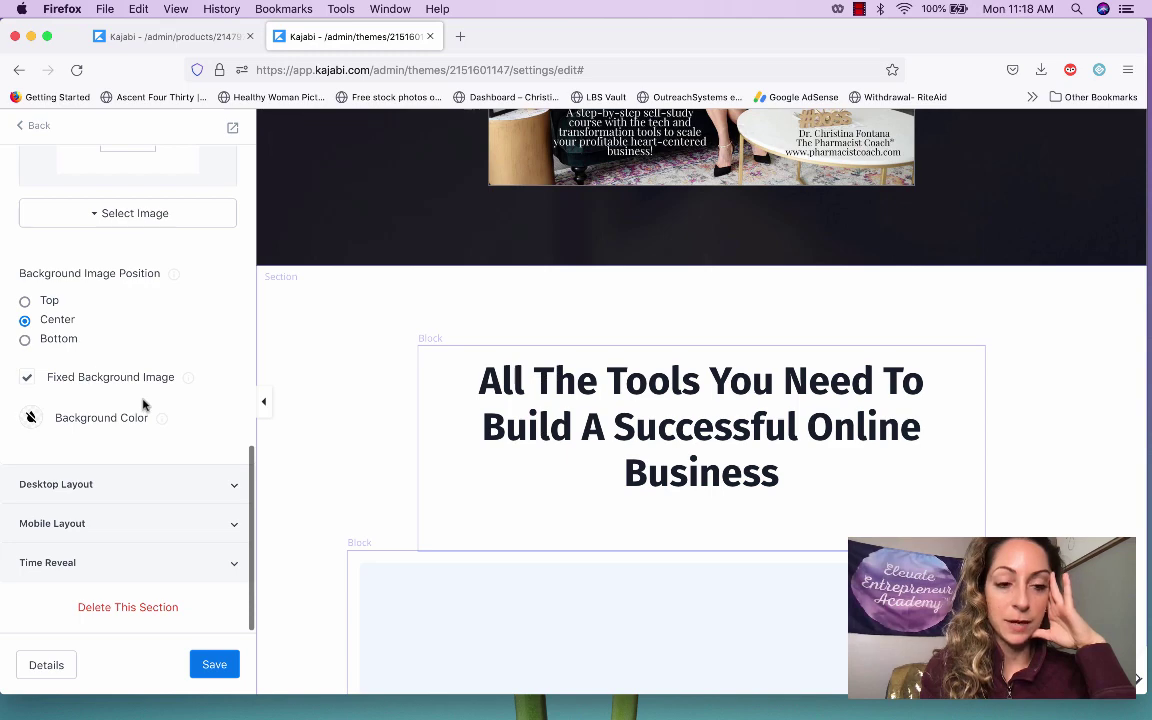
Use the recent photo of the living room with the dark blue sofa as the section's background image and save the page
{"action": "scroll", "coordinate": [145, 398], "scroll_direction": "up", "scroll_amount": 3}
{"action": "left_click", "coordinate": [155, 384]}
{"action": "left_click", "coordinate": [141, 450]}
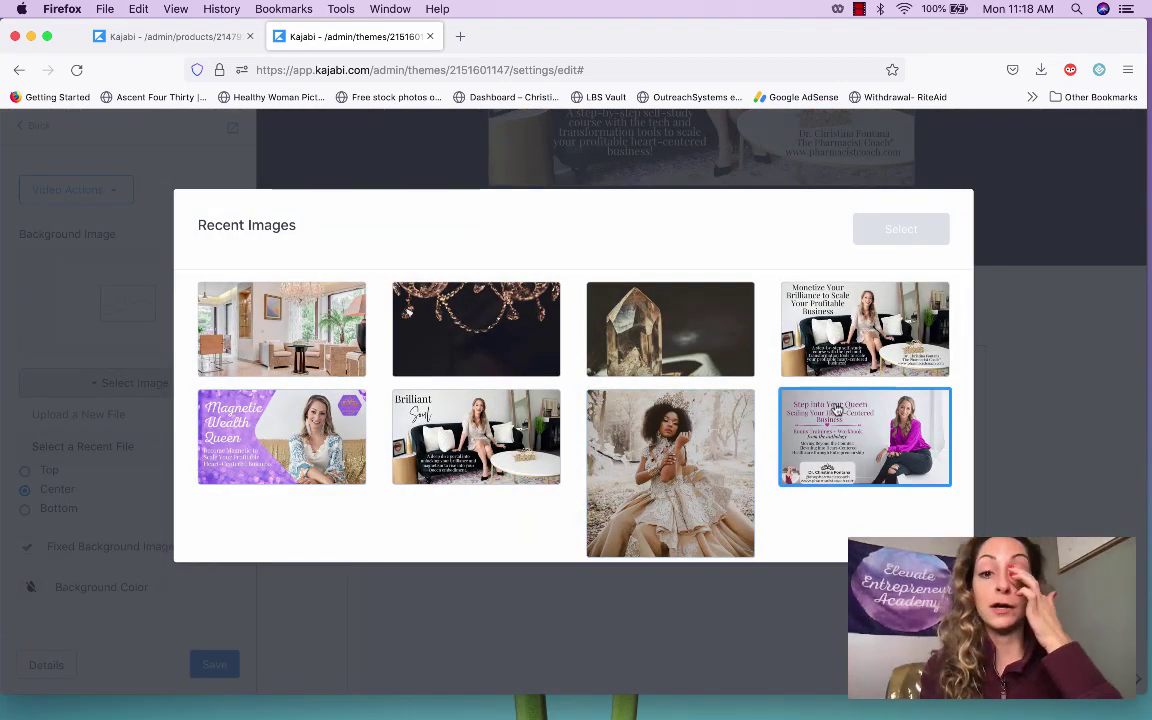
{"action": "scroll", "coordinate": [838, 410], "scroll_direction": "down", "scroll_amount": 8}
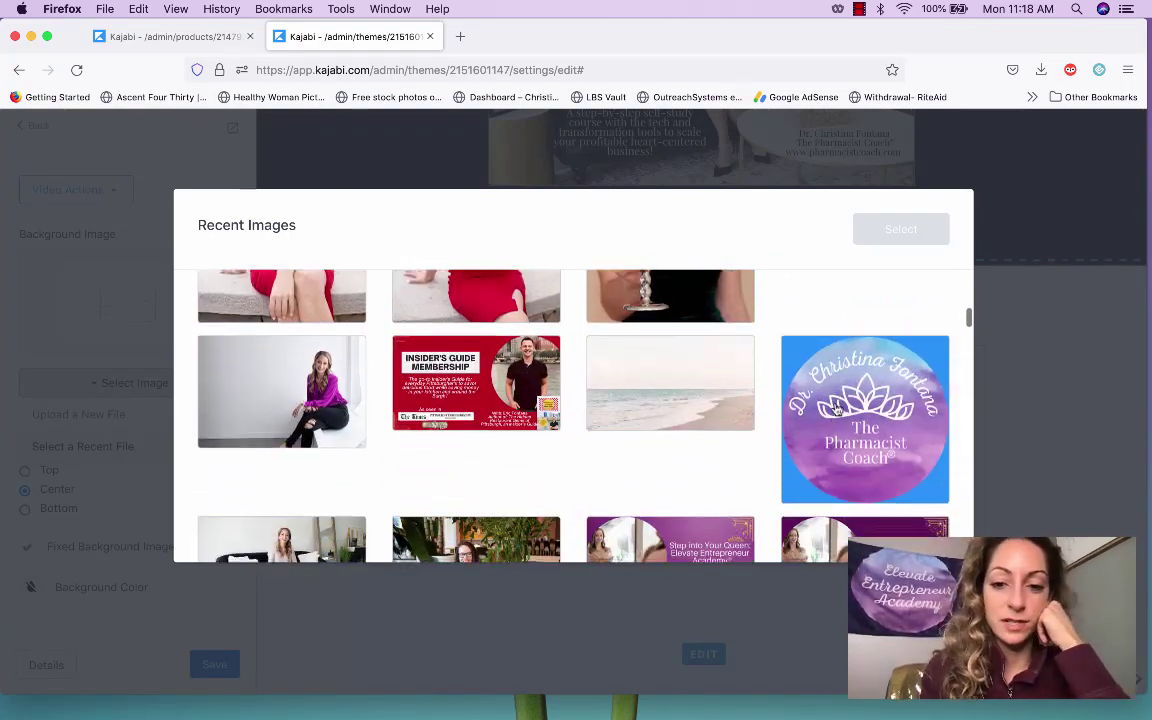
{"action": "scroll", "coordinate": [838, 410], "scroll_direction": "down", "scroll_amount": 10}
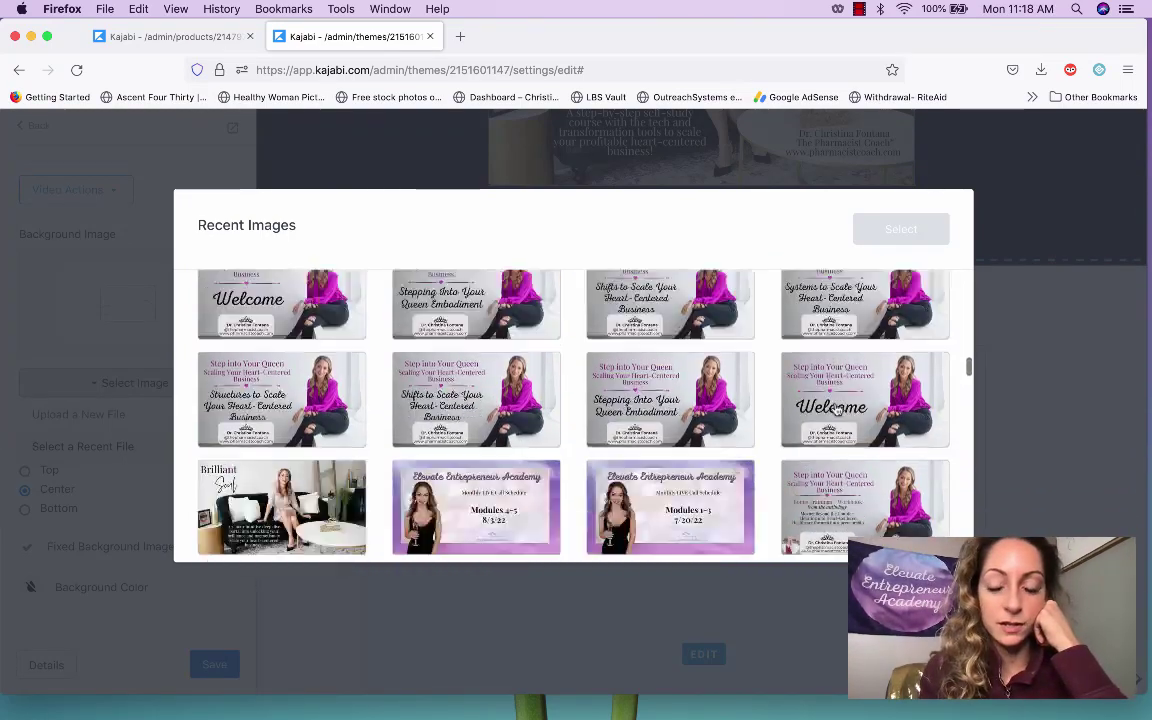
{"action": "scroll", "coordinate": [838, 410], "scroll_direction": "down", "scroll_amount": 10}
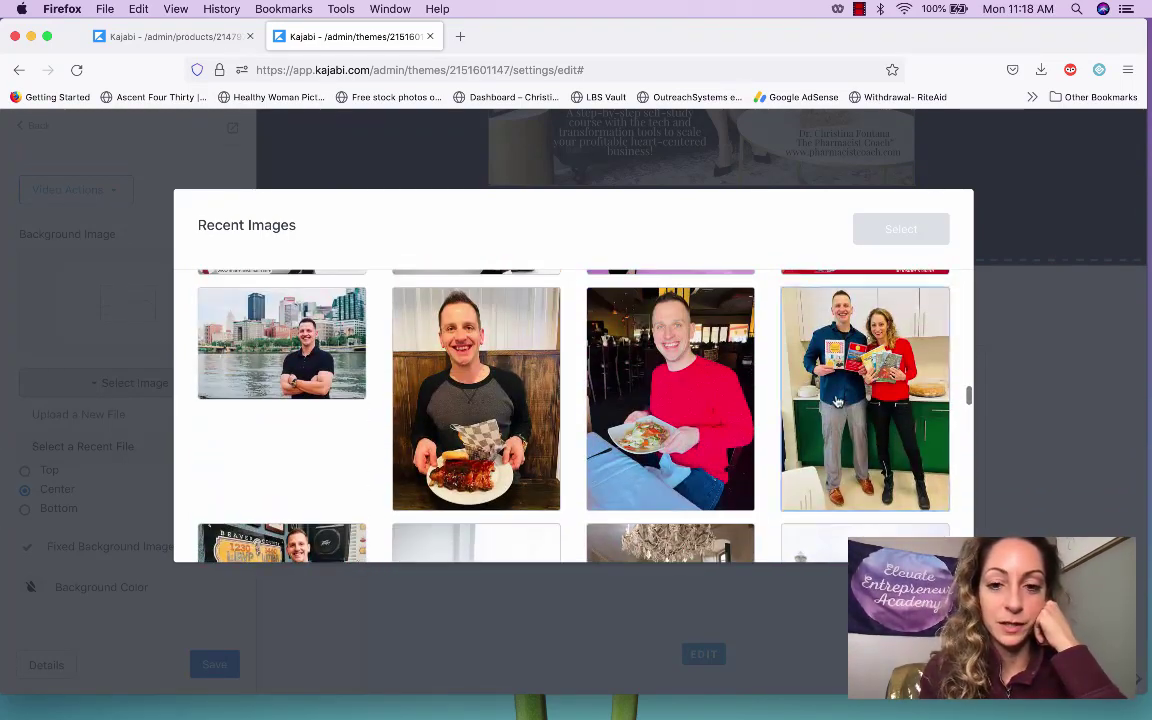
{"action": "scroll", "coordinate": [838, 401], "scroll_direction": "down", "scroll_amount": 10}
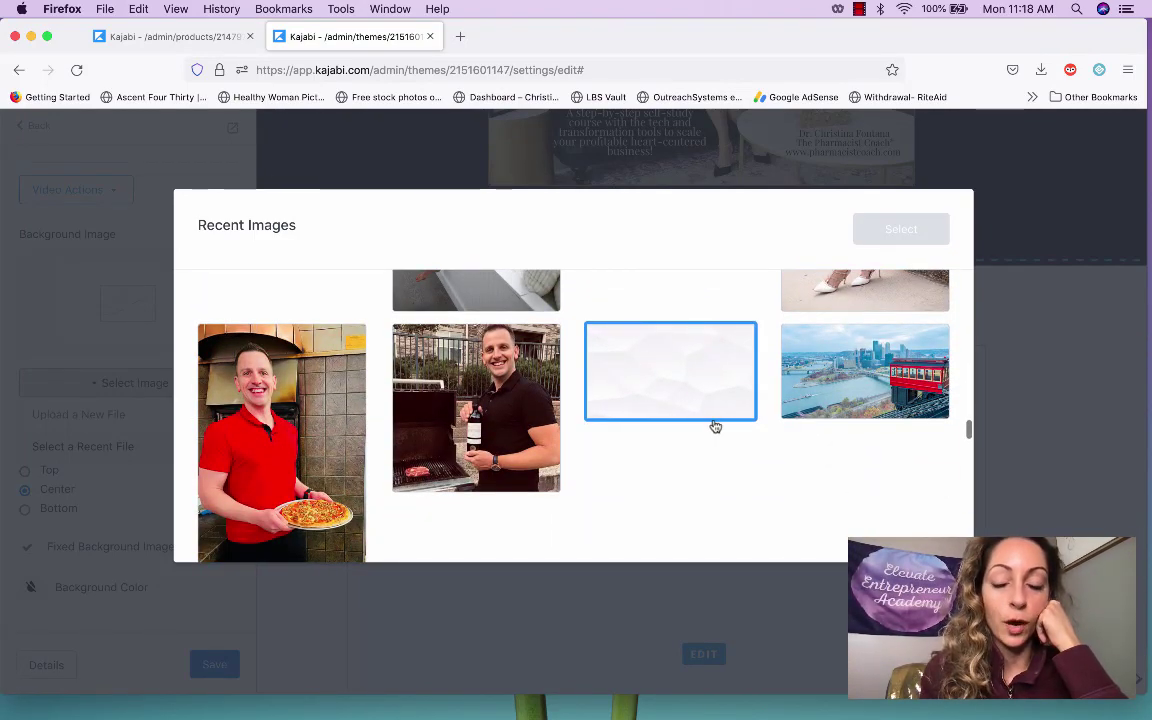
{"action": "scroll", "coordinate": [715, 427], "scroll_direction": "down", "scroll_amount": 5}
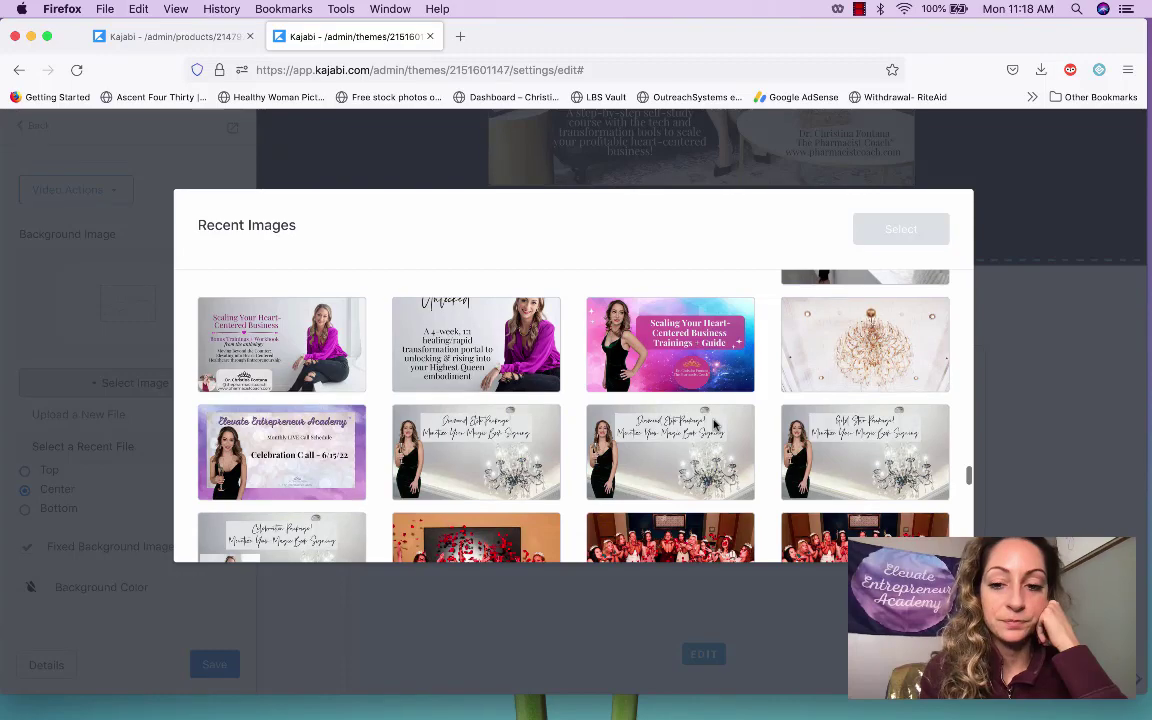
{"action": "scroll", "coordinate": [845, 320], "scroll_direction": "down", "scroll_amount": 10}
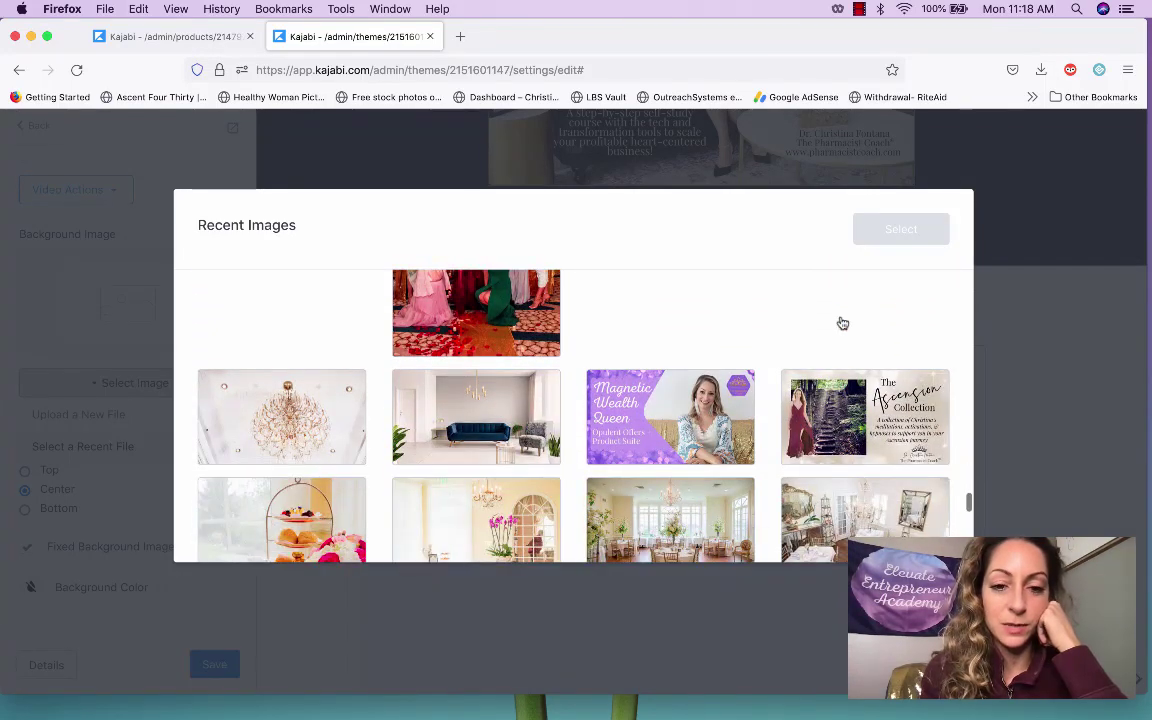
{"action": "left_click", "coordinate": [474, 378]}
{"action": "left_click", "coordinate": [898, 230]}
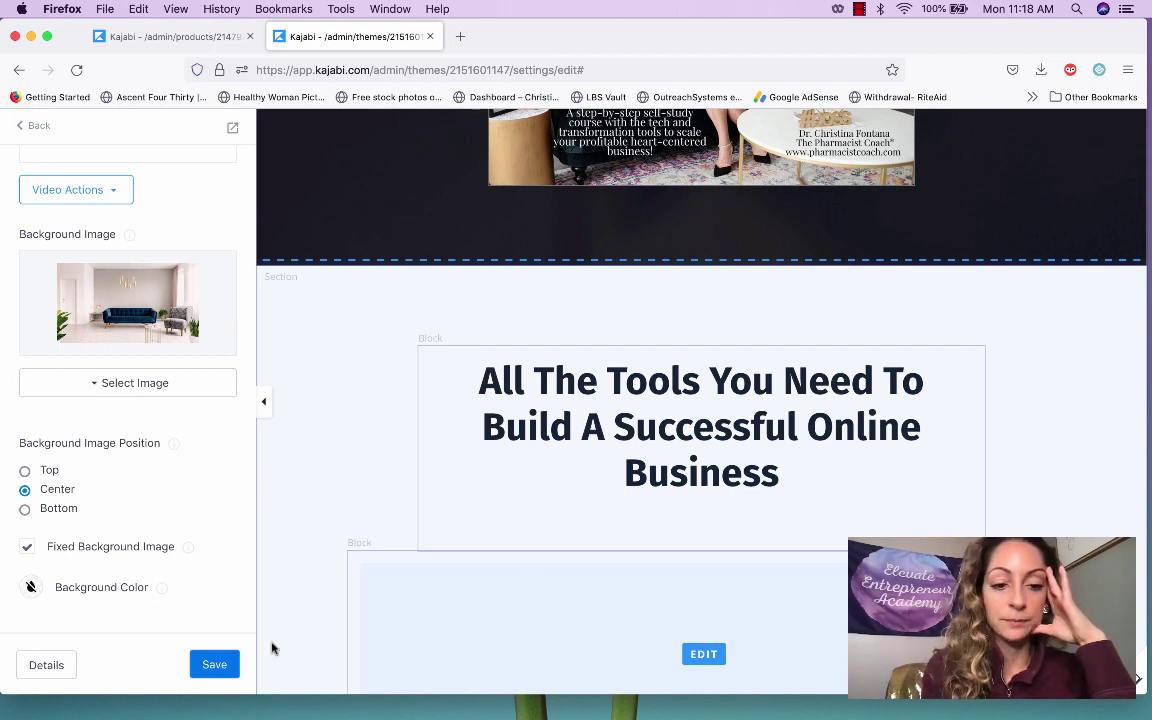
{"action": "left_click", "coordinate": [199, 672]}
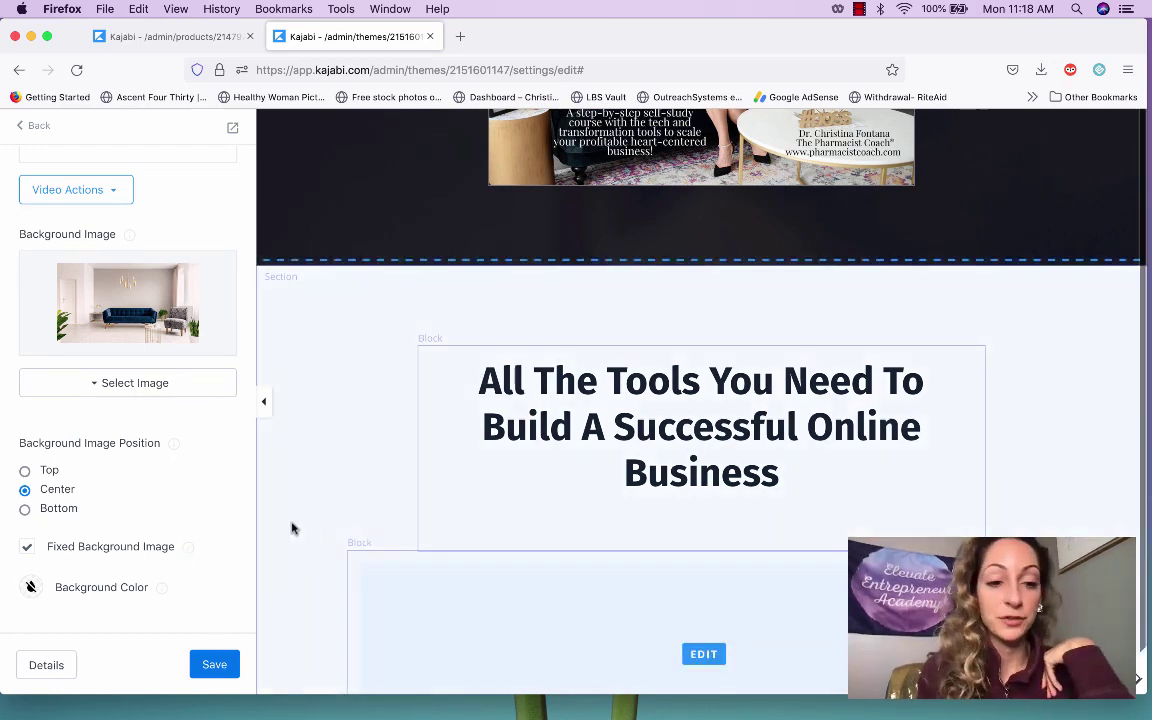
Set the background color of the "All The Tools You Need" section to a mostly transparent black
{"action": "scroll", "coordinate": [645, 473], "scroll_direction": "down", "scroll_amount": 5}
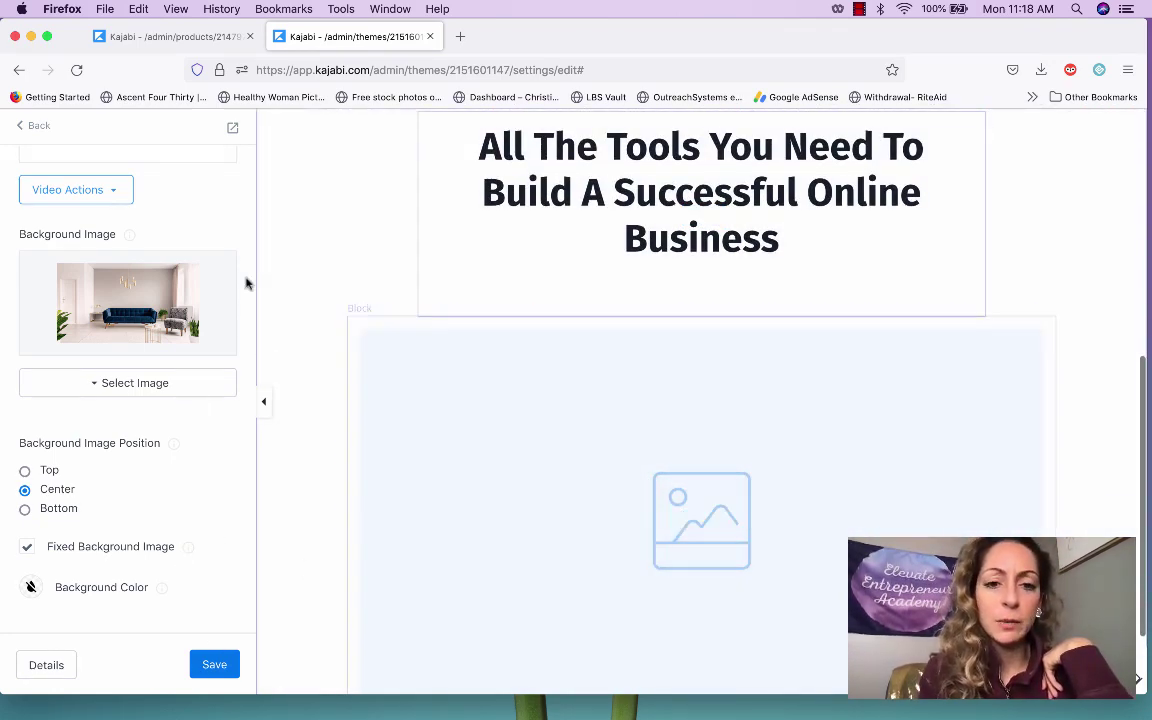
{"action": "scroll", "coordinate": [441, 500], "scroll_direction": "up", "scroll_amount": 1}
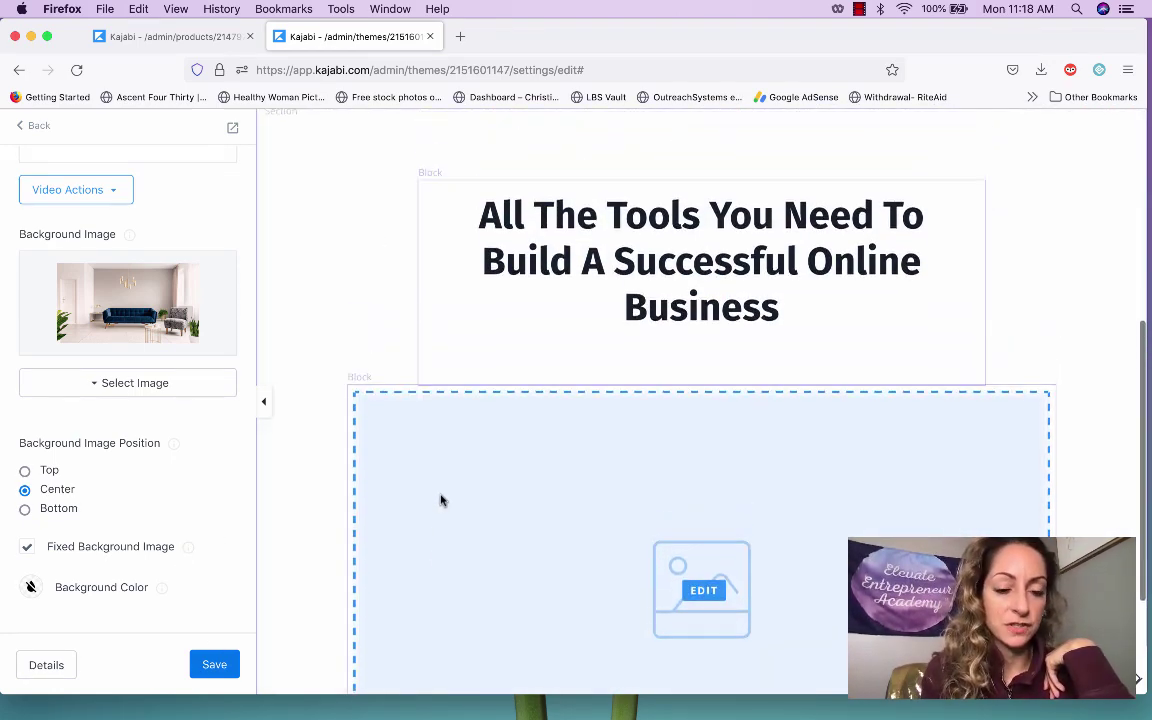
{"action": "left_click", "coordinate": [33, 588]}
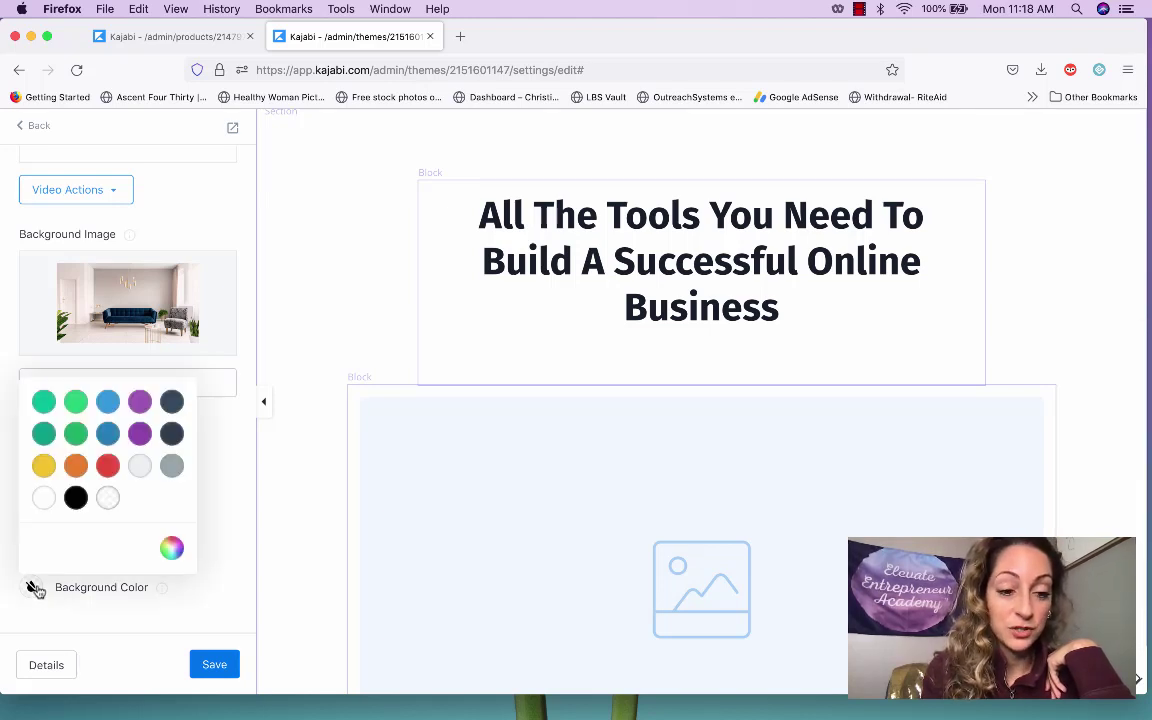
{"action": "left_click", "coordinate": [172, 550]}
{"action": "left_click", "coordinate": [220, 523]}
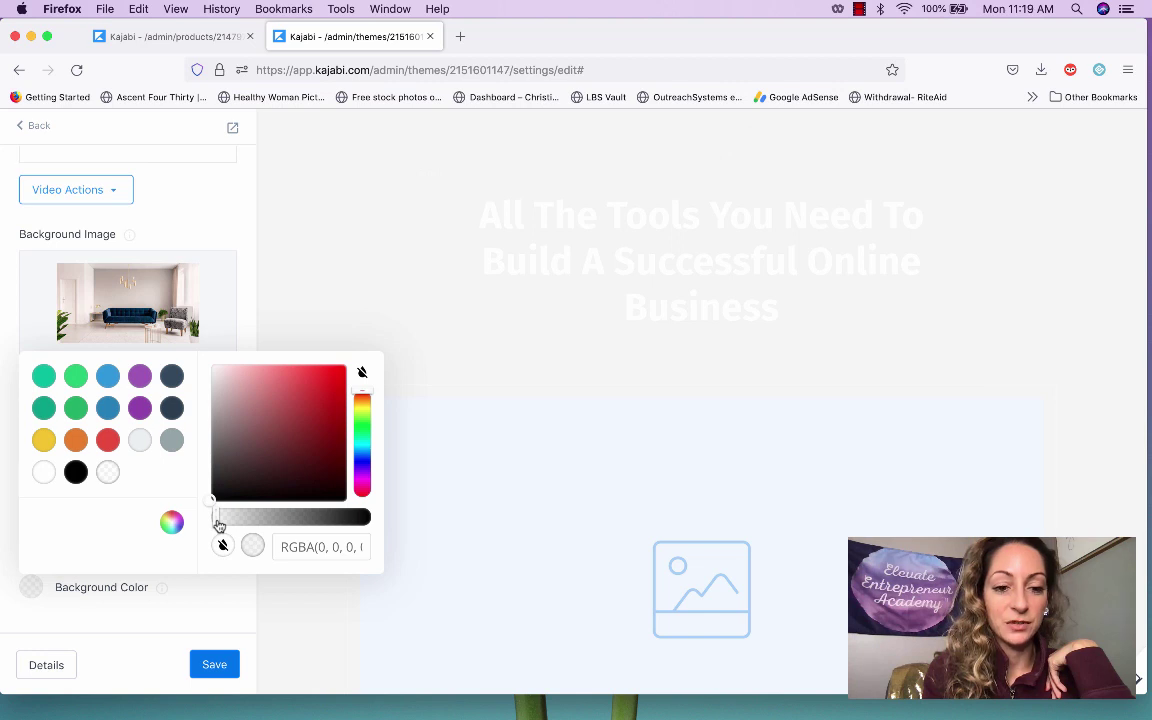
{"action": "left_click", "coordinate": [221, 601]}
Set the section's Background Media Type to Image and save the page
{"action": "scroll", "coordinate": [177, 500], "scroll_direction": "down", "scroll_amount": 3}
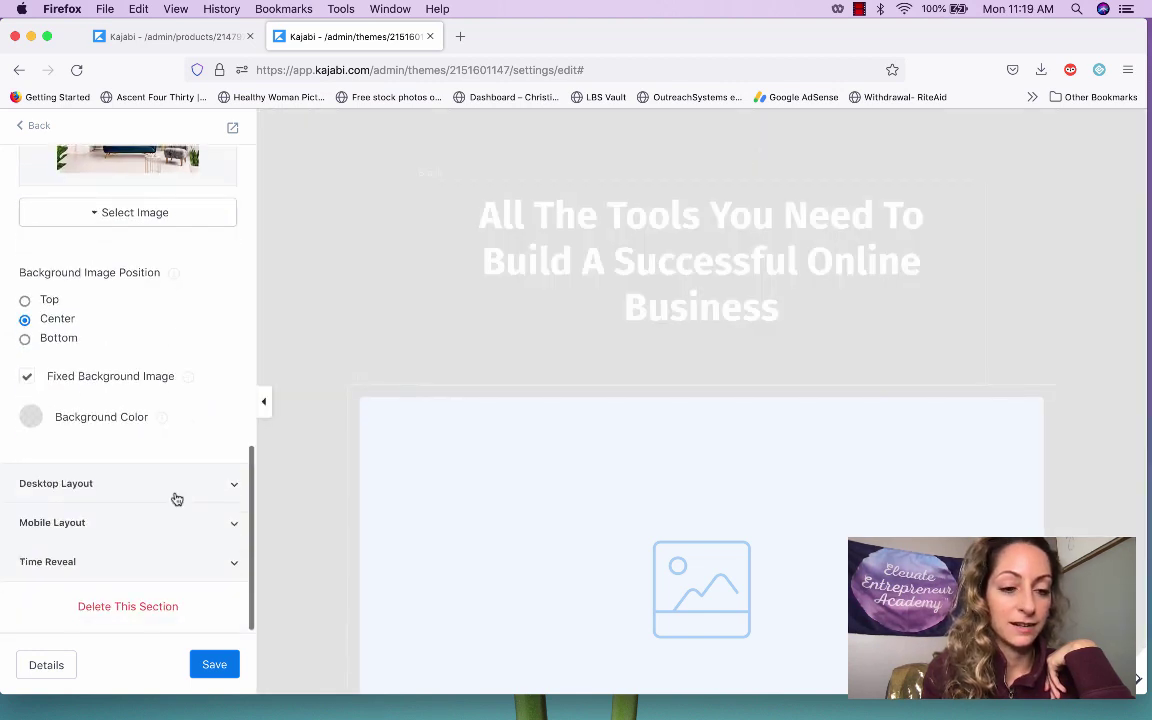
{"action": "scroll", "coordinate": [162, 481], "scroll_direction": "up", "scroll_amount": 3}
{"action": "scroll", "coordinate": [90, 465], "scroll_direction": "up", "scroll_amount": 3}
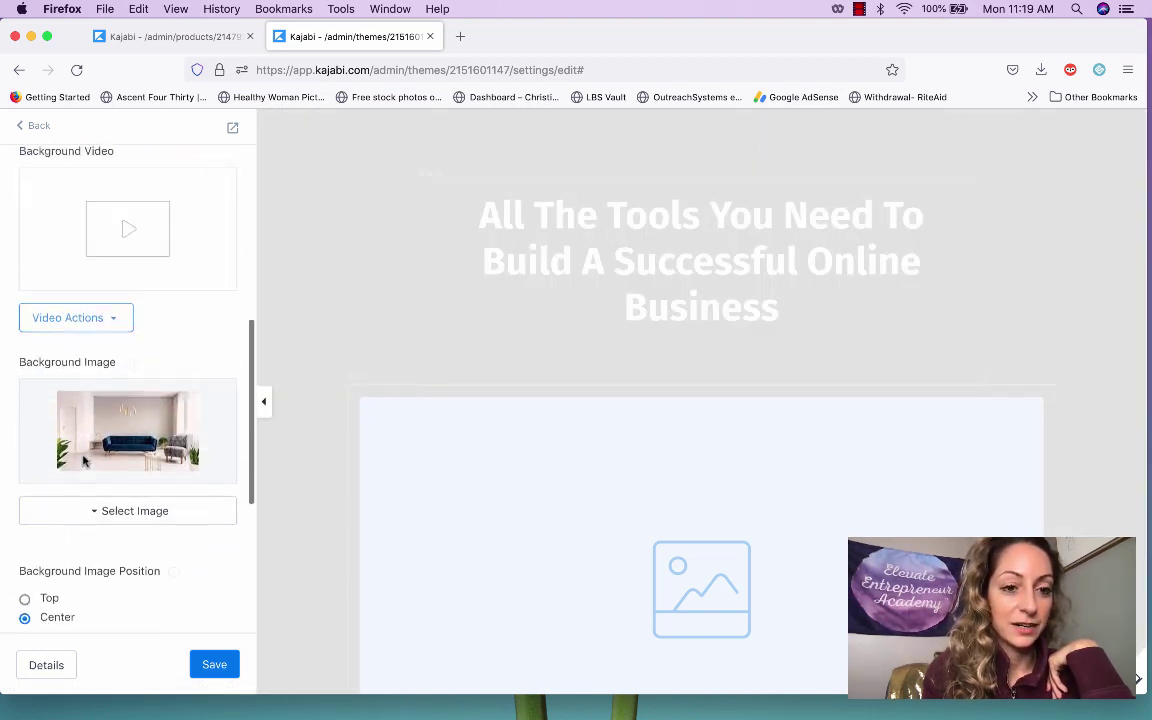
{"action": "scroll", "coordinate": [84, 460], "scroll_direction": "up", "scroll_amount": 4}
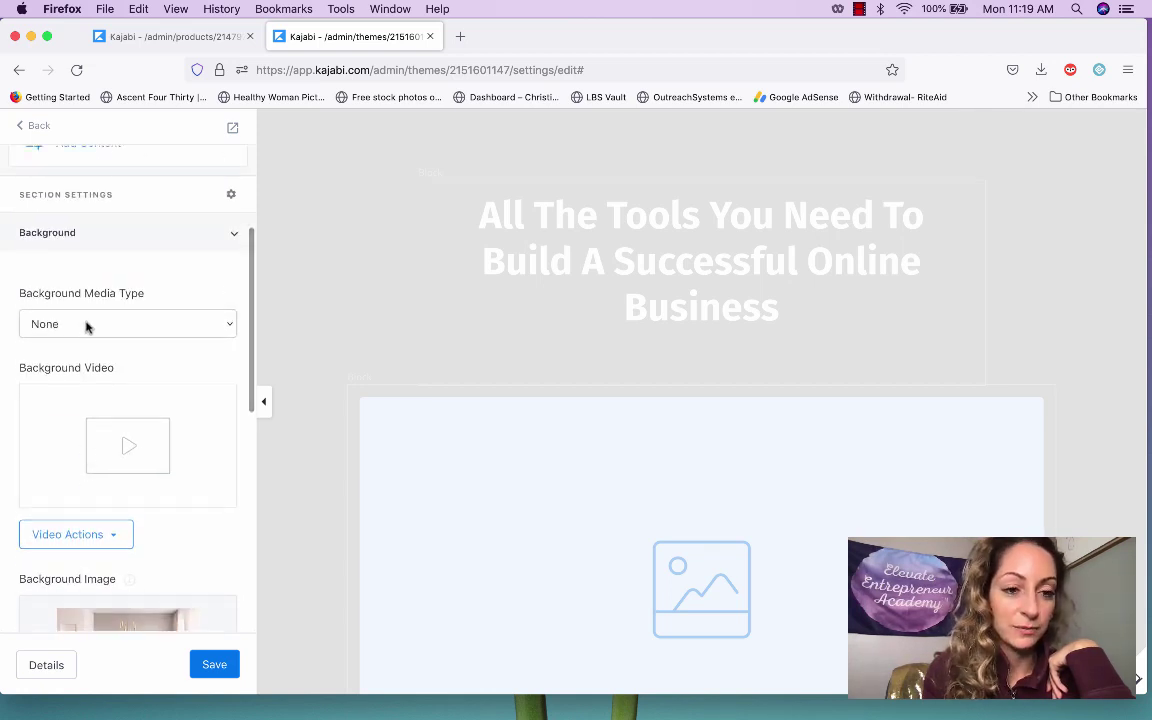
{"action": "left_click", "coordinate": [86, 326]}
{"action": "left_click", "coordinate": [86, 340]}
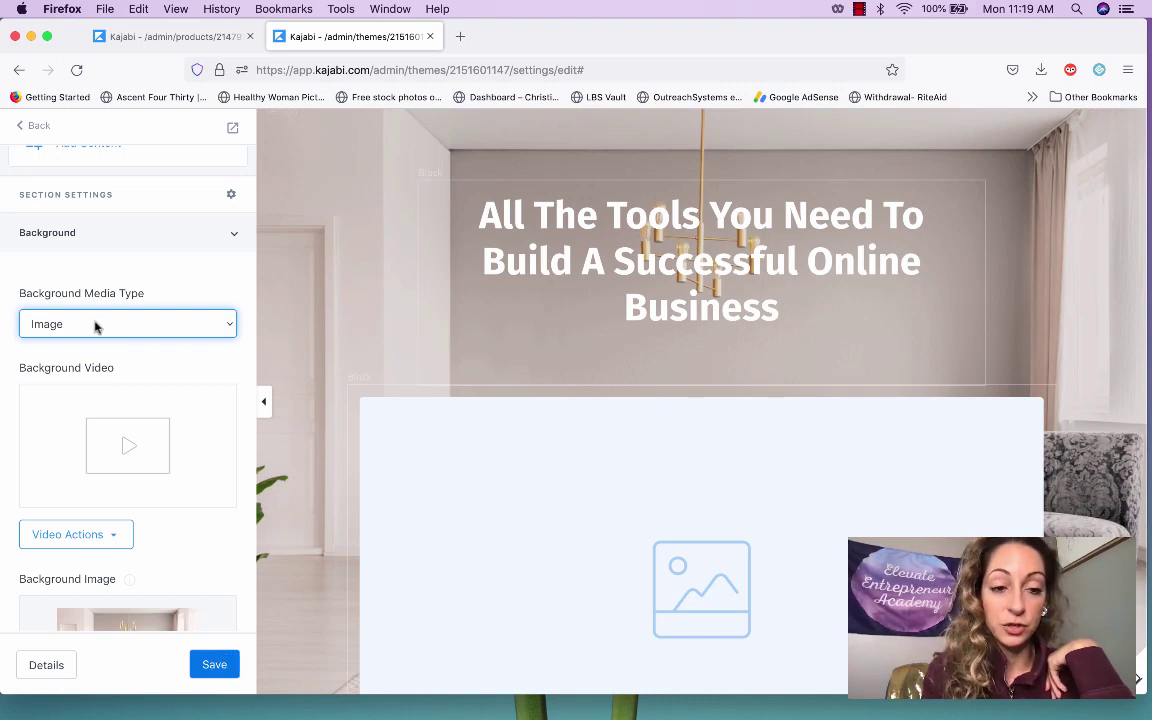
{"action": "left_click", "coordinate": [220, 667]}
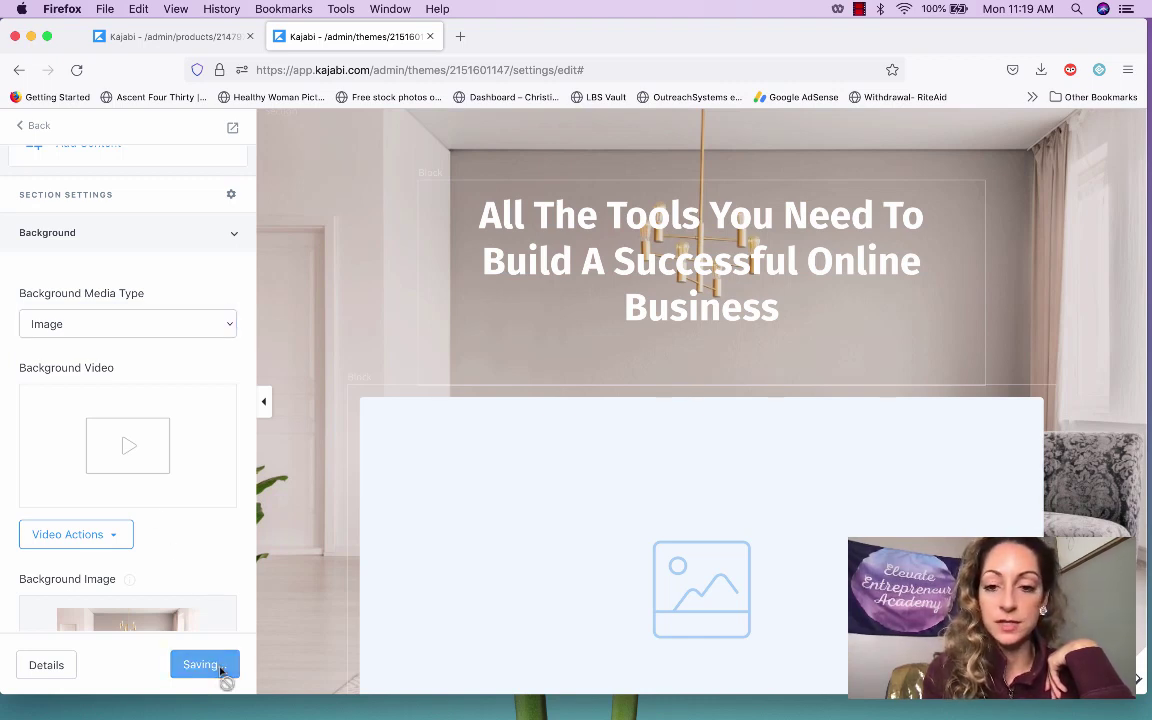
Give the "All The Tools You Need" heading's Text block a dark green background color
{"action": "left_click", "coordinate": [566, 297]}
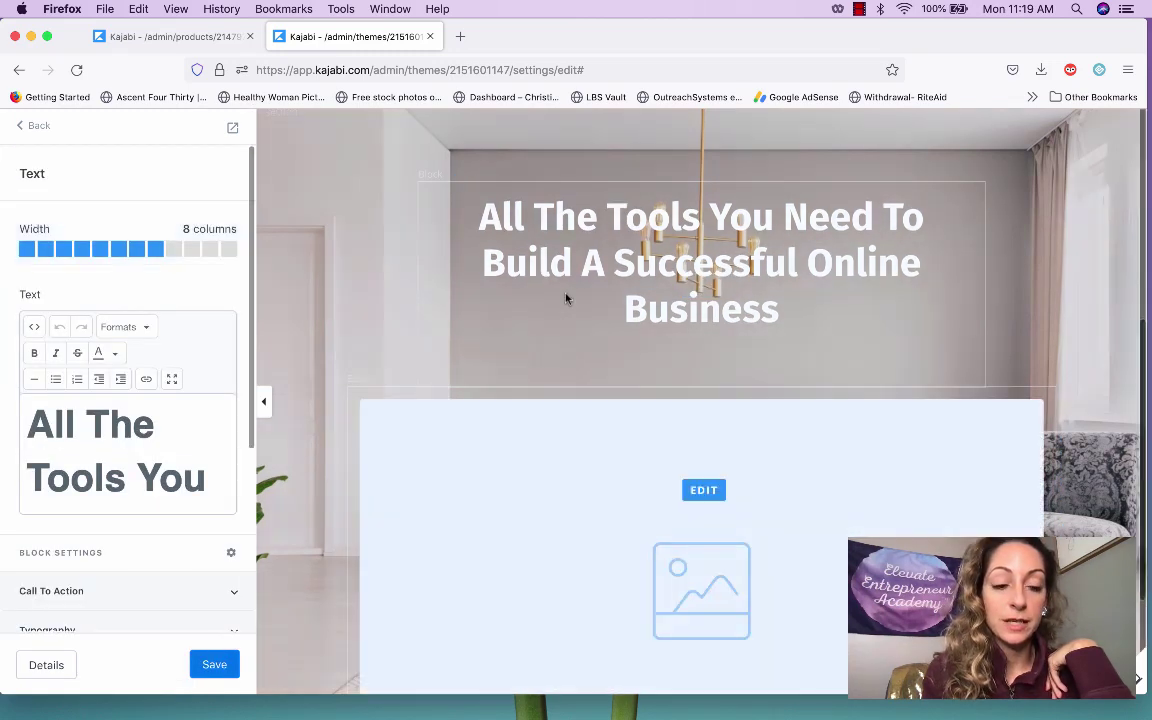
{"action": "scroll", "coordinate": [216, 497], "scroll_direction": "down", "scroll_amount": 3}
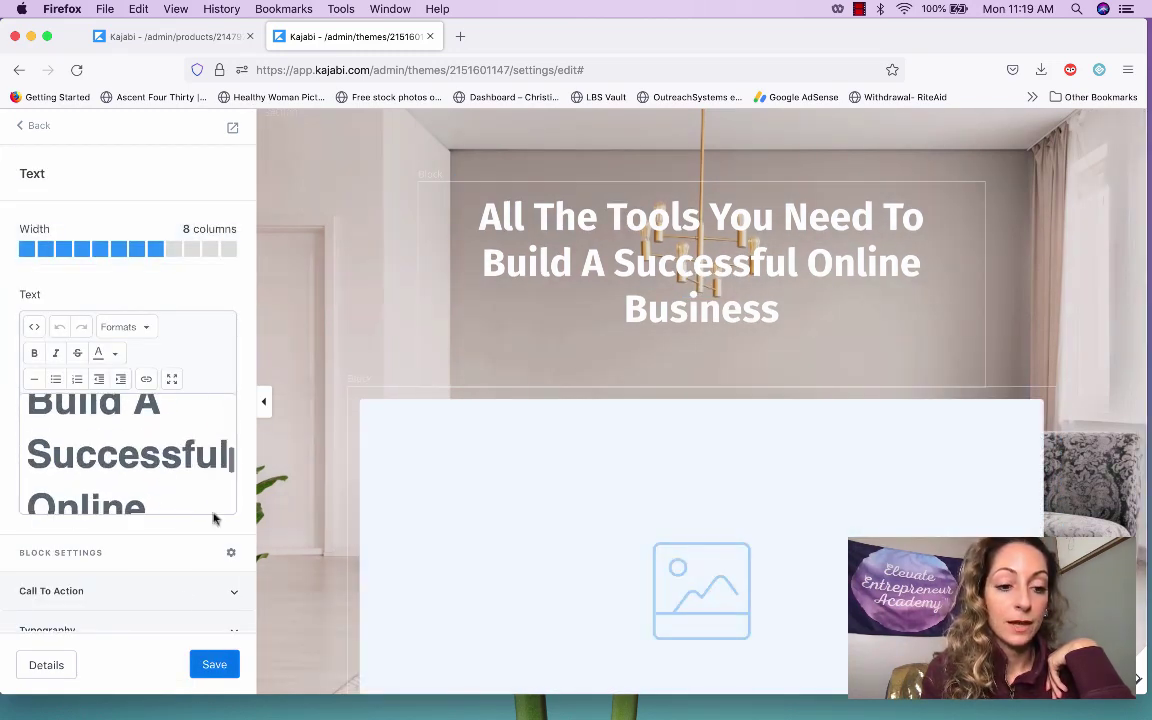
{"action": "scroll", "coordinate": [213, 517], "scroll_direction": "down", "scroll_amount": 4}
{"action": "left_click", "coordinate": [139, 471]}
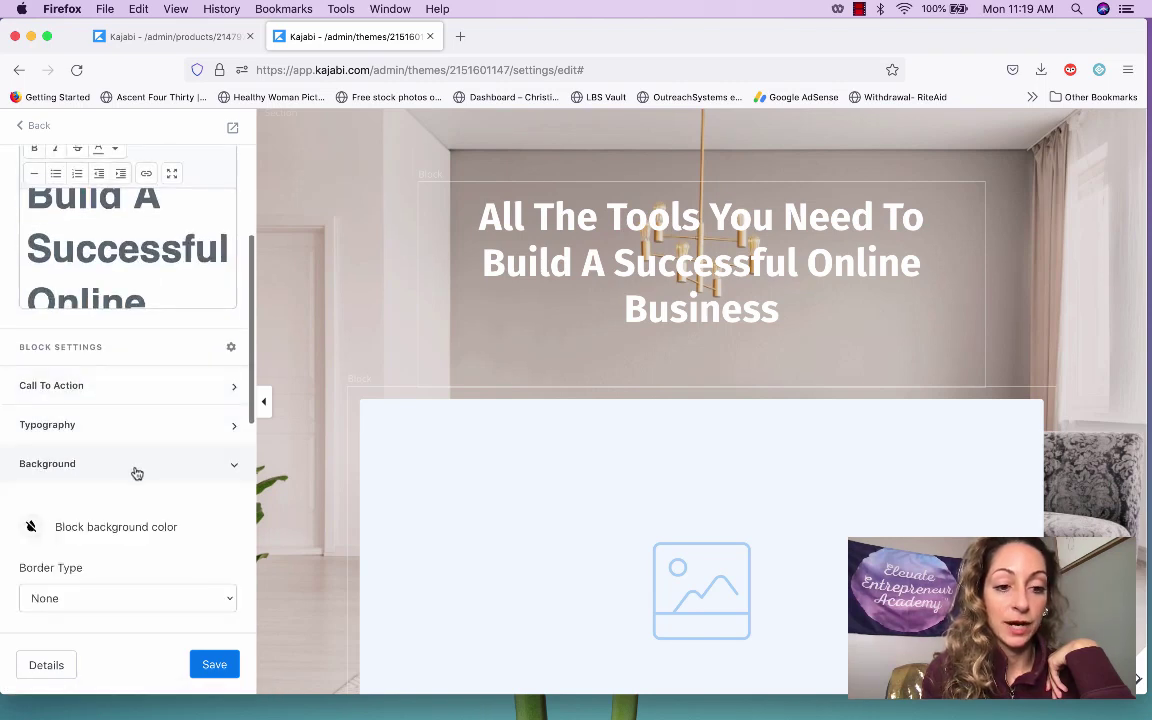
{"action": "left_click", "coordinate": [31, 530]}
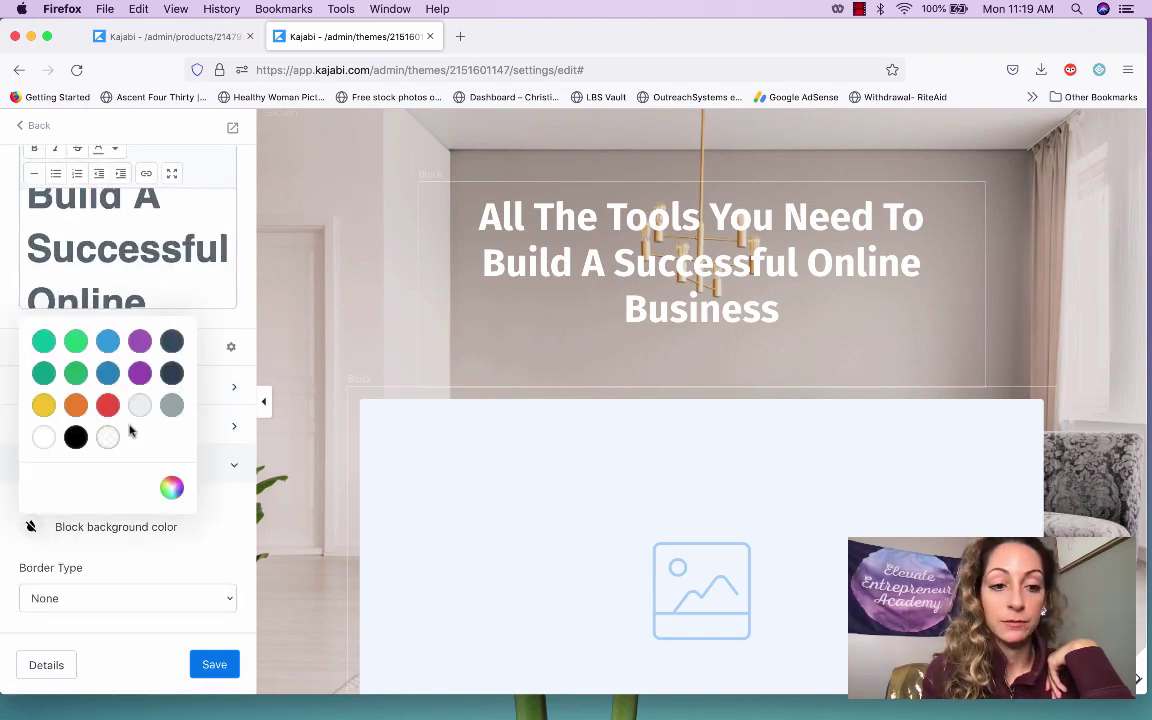
{"action": "left_click", "coordinate": [44, 375]}
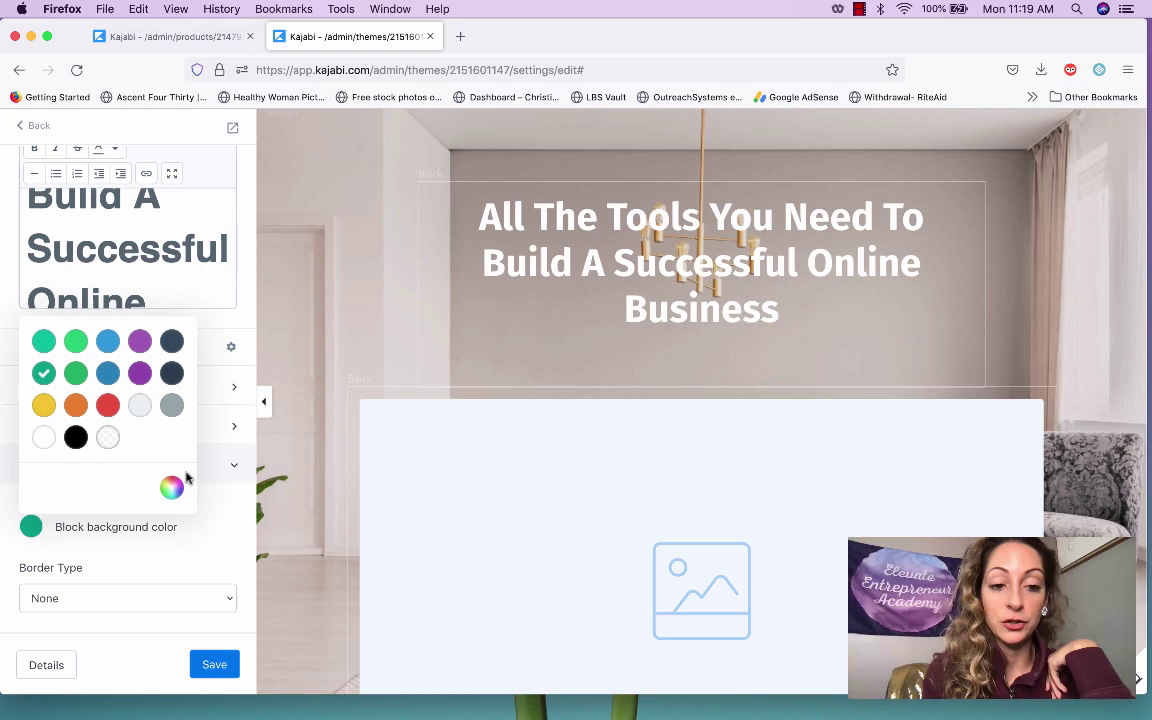
{"action": "left_click", "coordinate": [236, 500]}
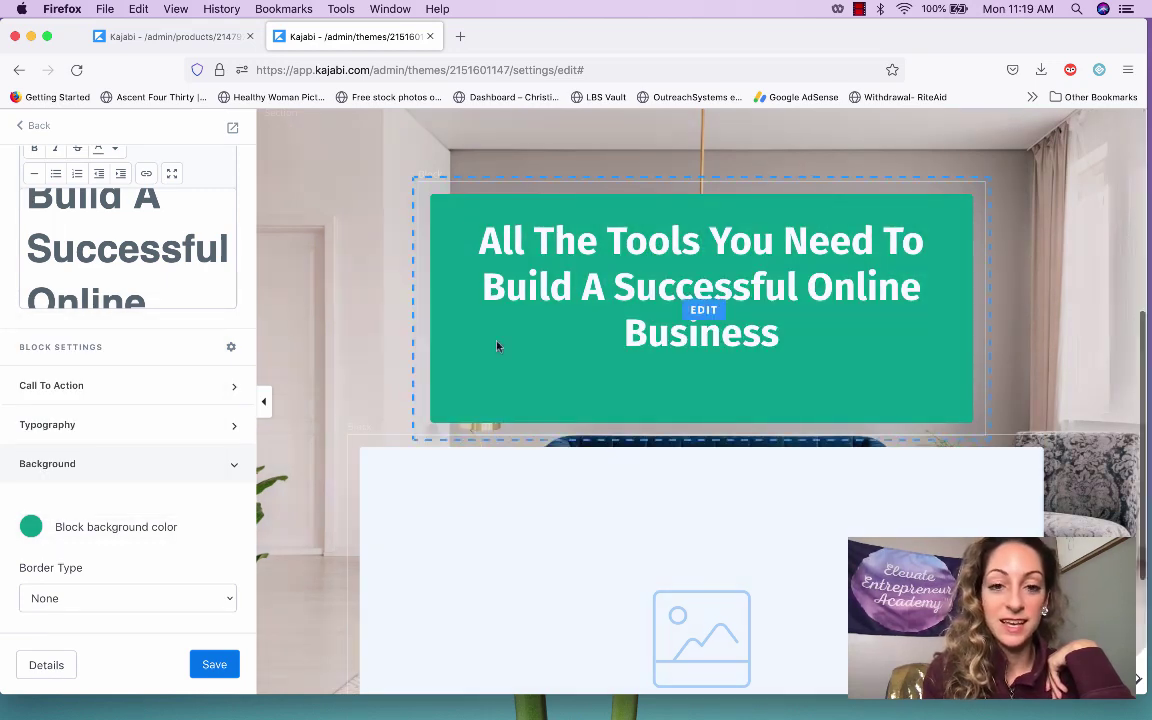
Change the heading block's background color to dark purple
{"action": "left_click", "coordinate": [31, 526]}
{"action": "left_click", "coordinate": [139, 373]}
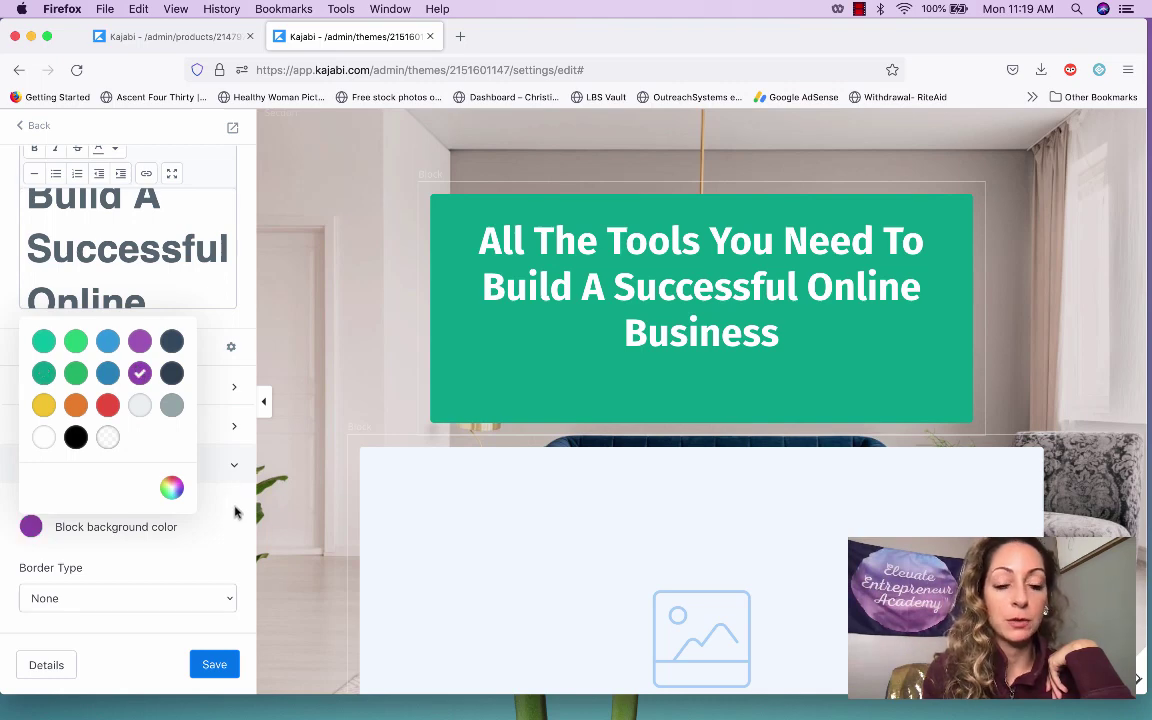
{"action": "left_click", "coordinate": [235, 512]}
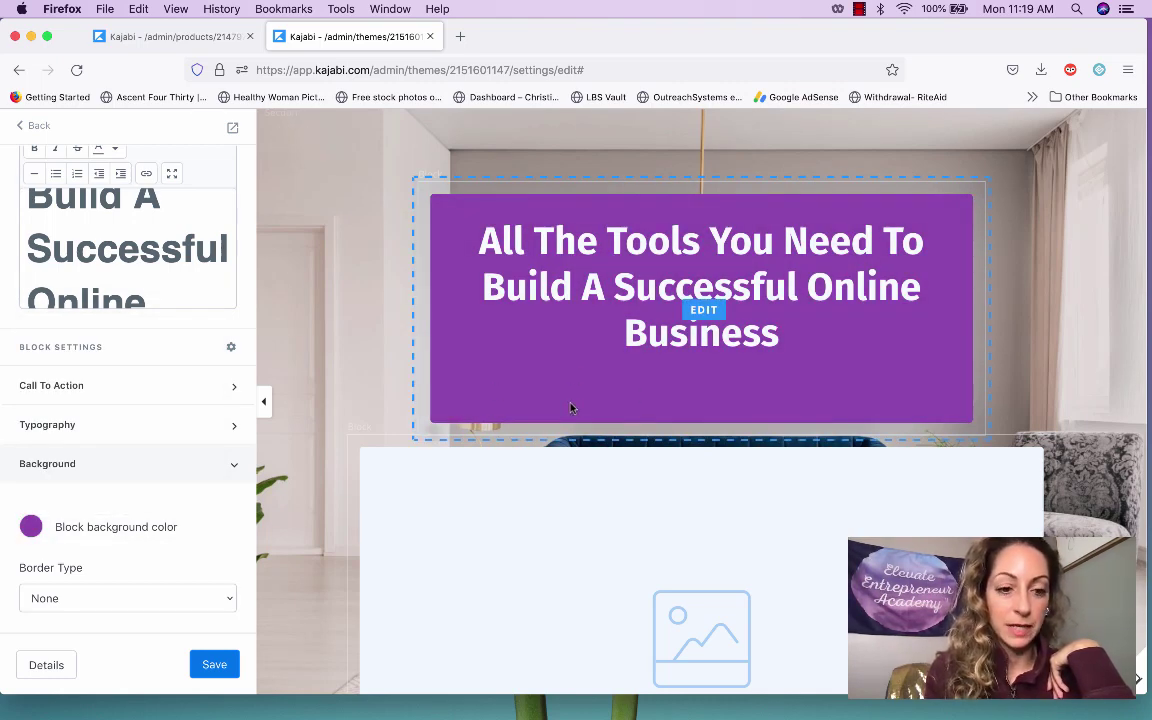
Try different bottom inside spacing values in the heading block's desktop layout, including 50 and -20
{"action": "left_click", "coordinate": [96, 466]}
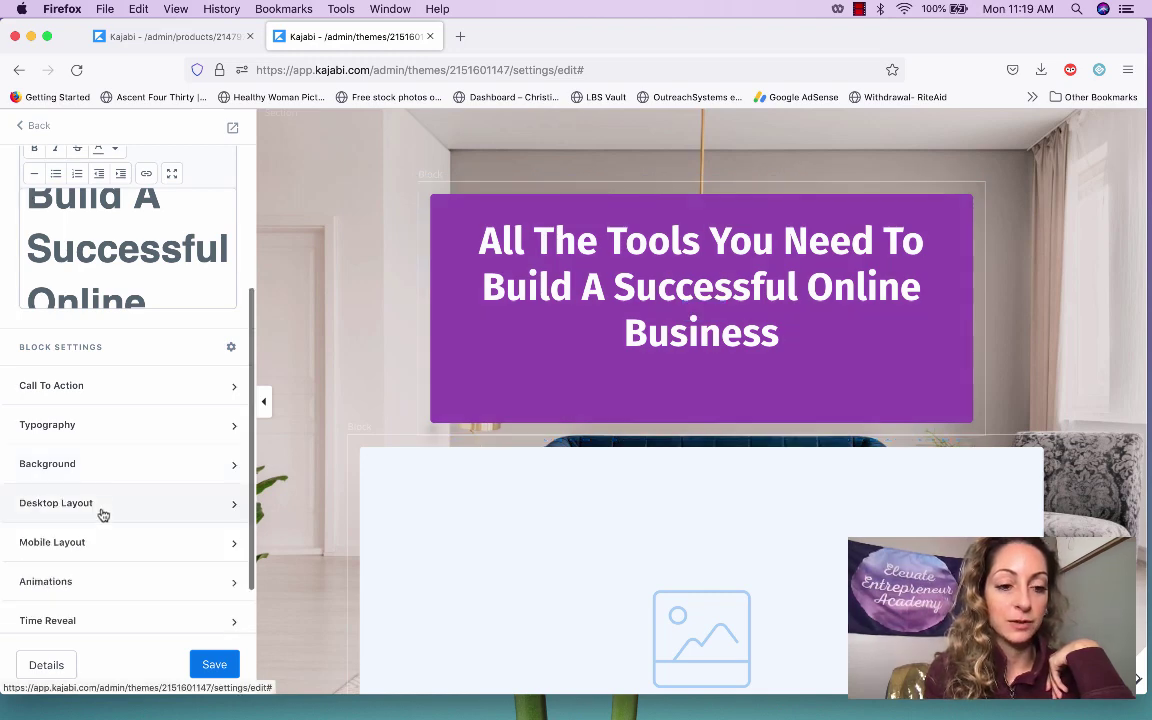
{"action": "left_click", "coordinate": [104, 508]}
{"action": "scroll", "coordinate": [115, 526], "scroll_direction": "down", "scroll_amount": 5}
{"action": "scroll", "coordinate": [119, 528], "scroll_direction": "down", "scroll_amount": 3}
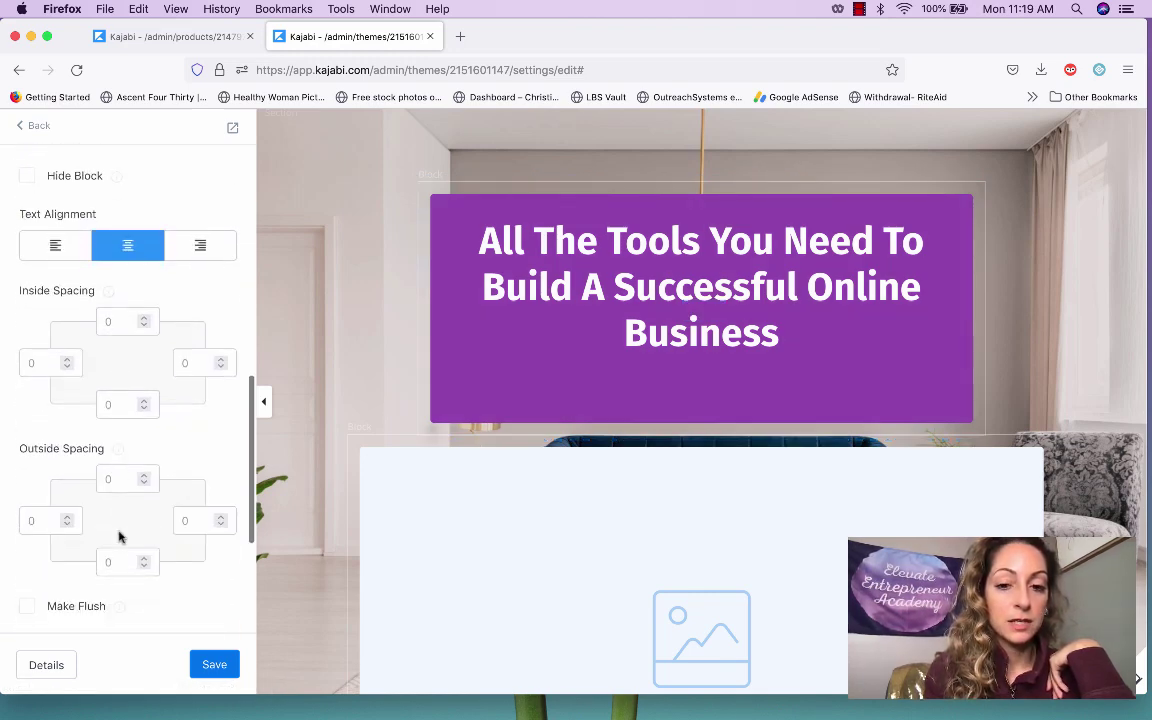
{"action": "scroll", "coordinate": [129, 463], "scroll_direction": "up", "scroll_amount": 1}
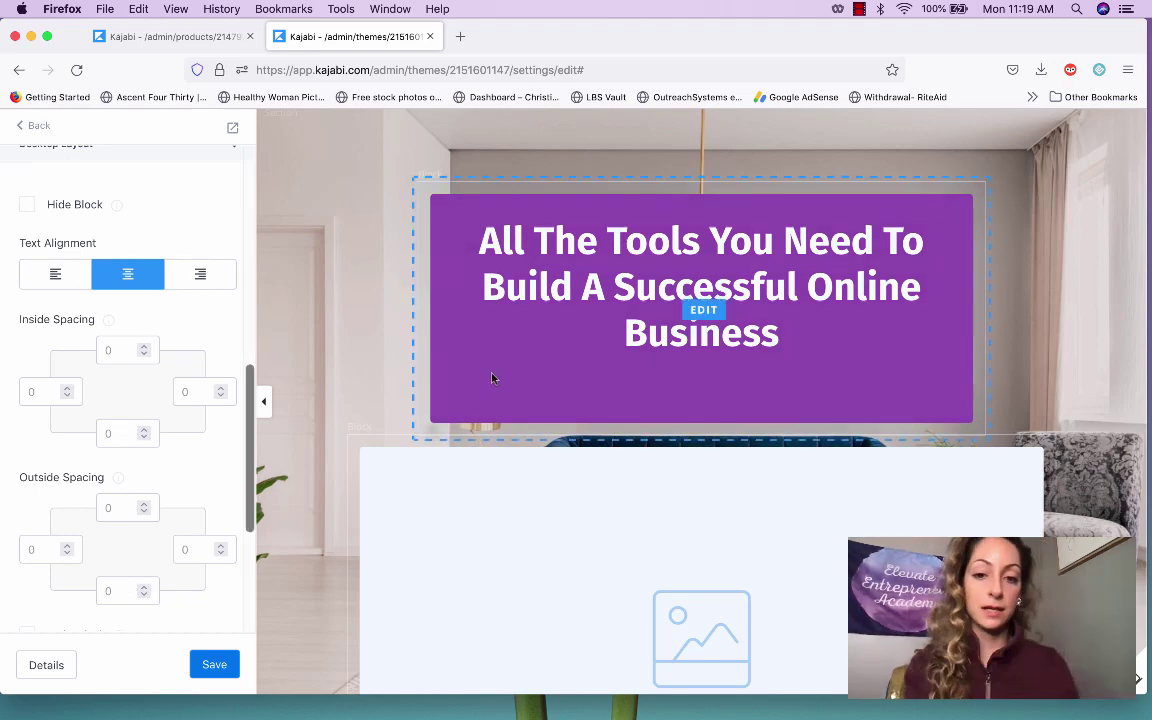
{"action": "left_click", "coordinate": [107, 430]}
{"action": "type", "text": "-4"}
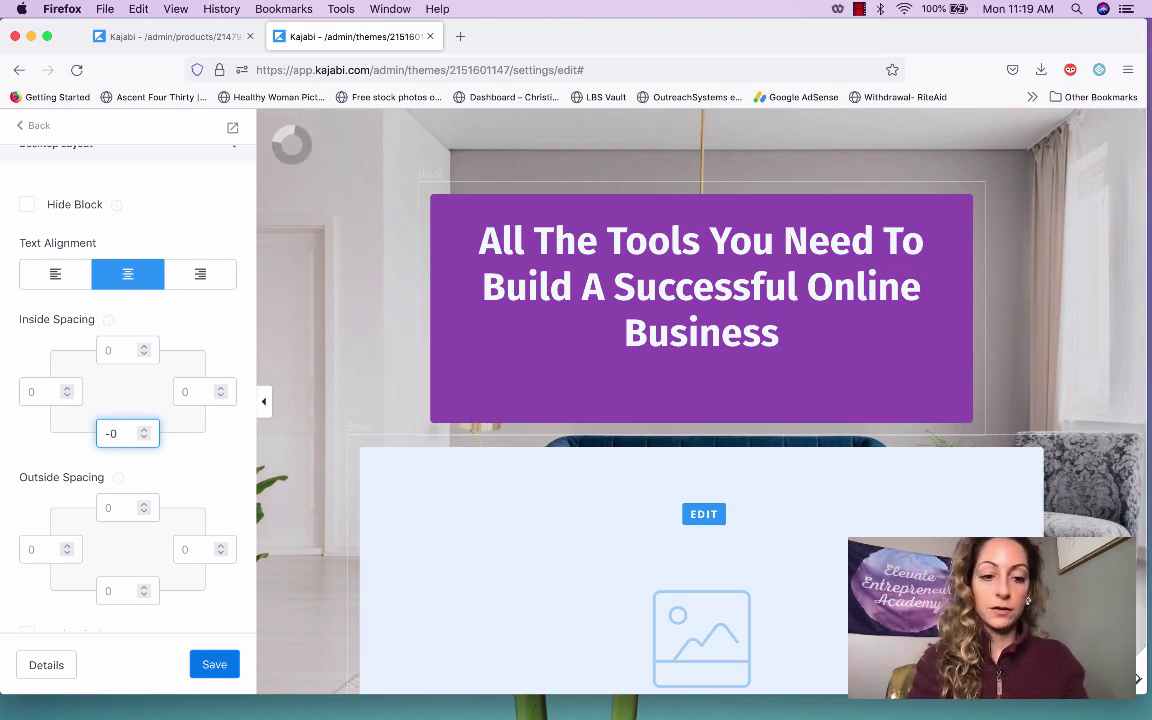
{"action": "type", "text": "10"}
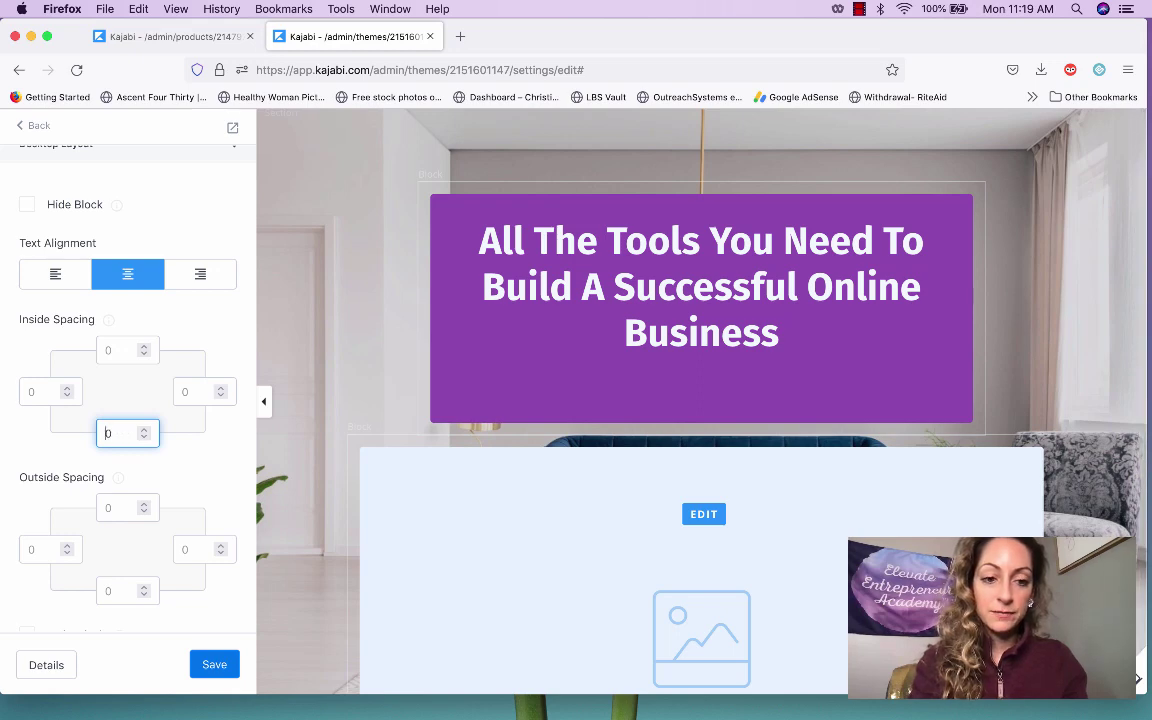
{"action": "type", "text": "50"}
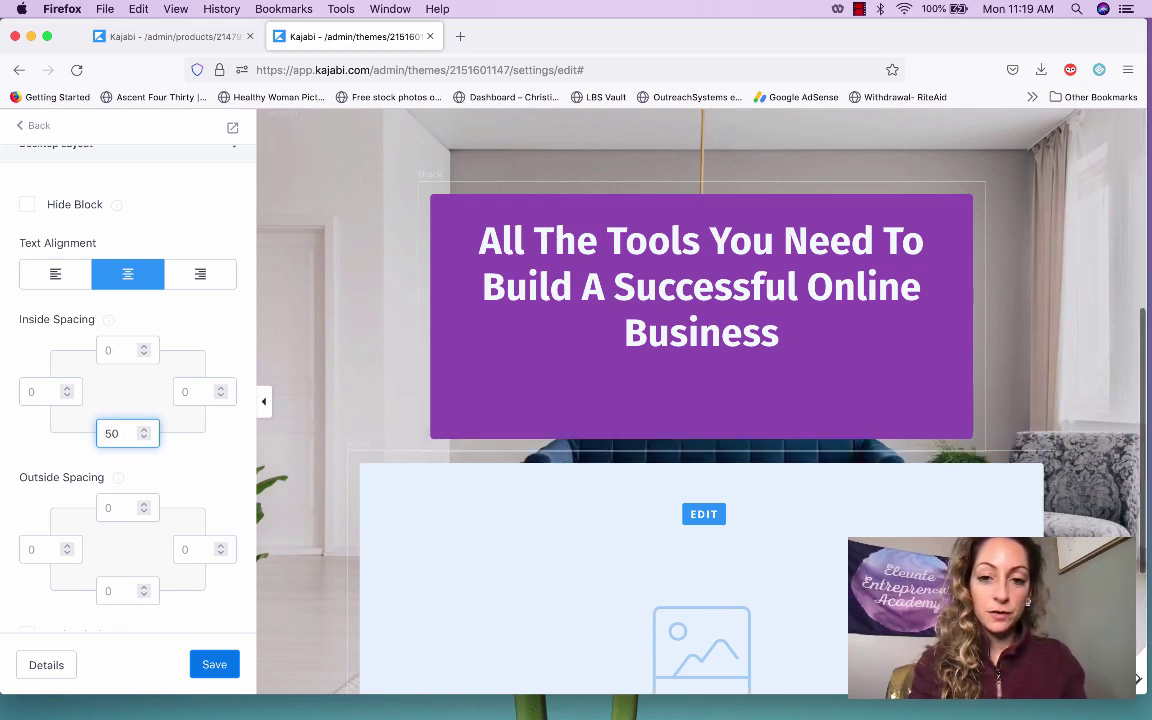
{"action": "type", "text": "-2"}
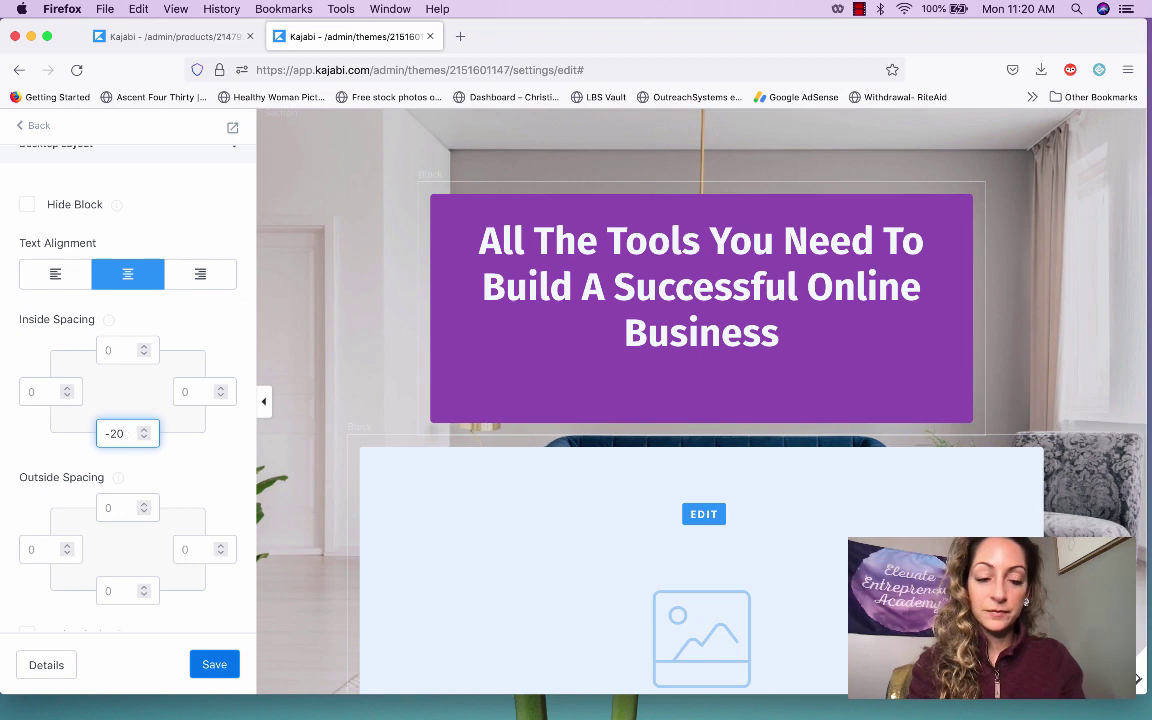
Reset the heading block's bottom inside spacing to 0
{"action": "key", "text": "BackSpace"}
{"action": "key", "text": "BackSpace"}
{"action": "key", "text": "BackSpace"}
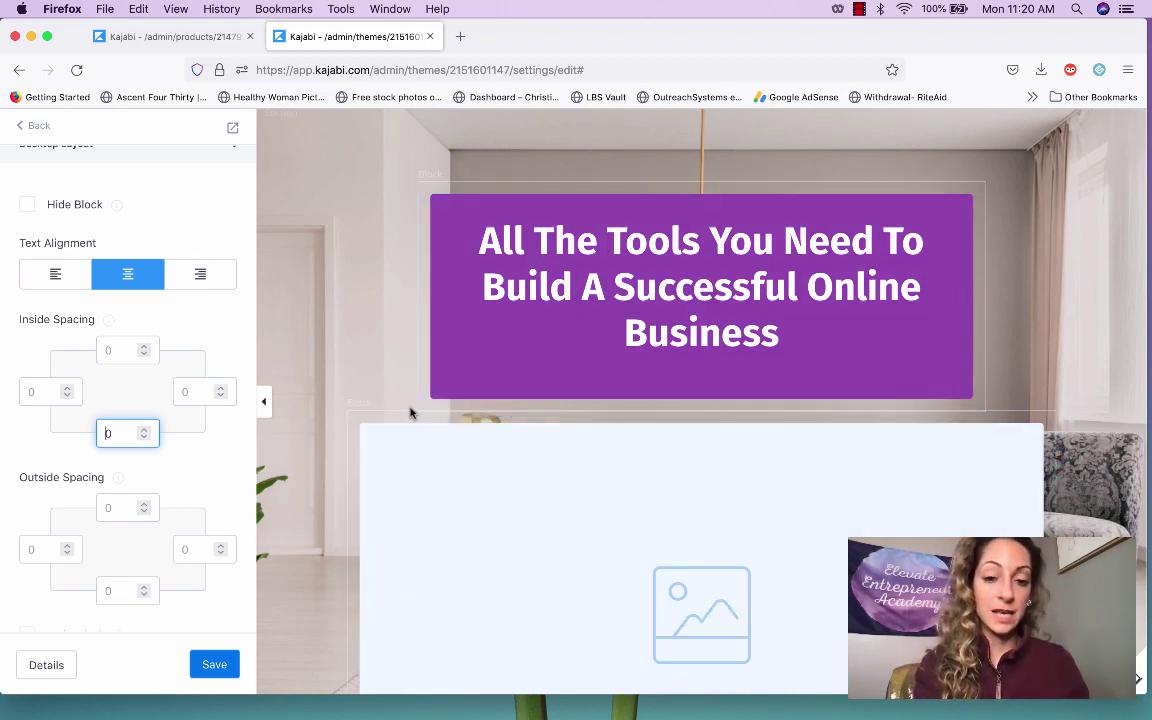
Set the heading block's bottom outside spacing to 50, save the page and review the gap above the image block
{"action": "left_click", "coordinate": [110, 590]}
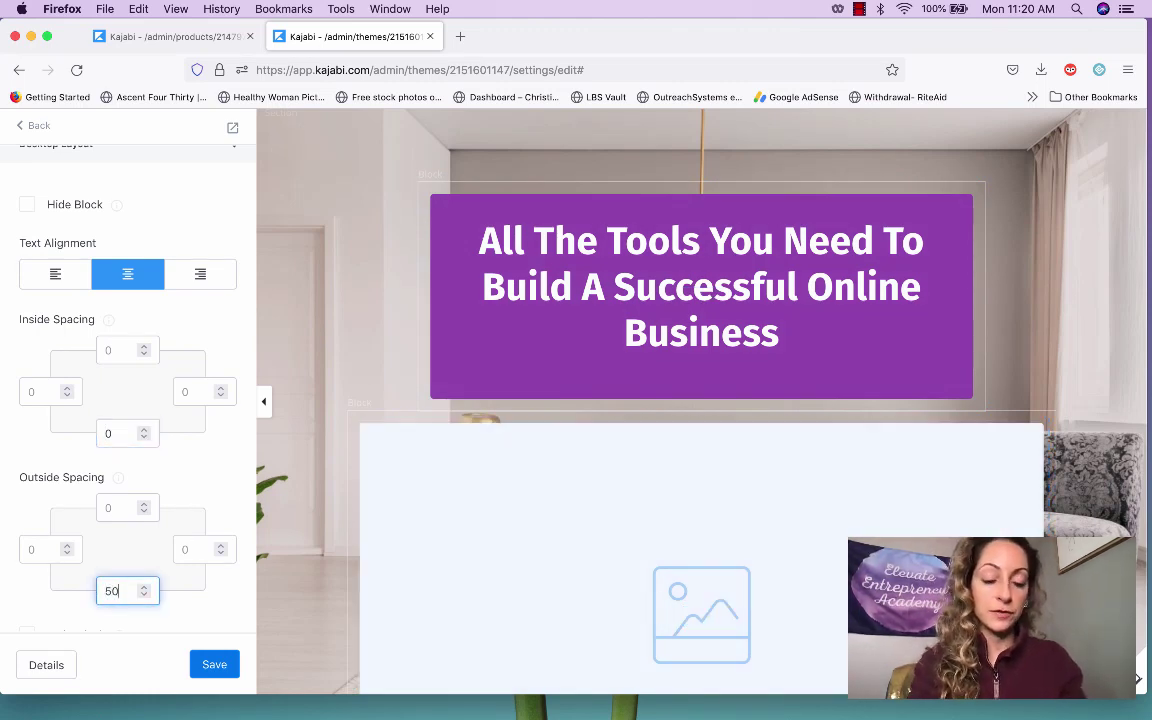
{"action": "type", "text": "50"}
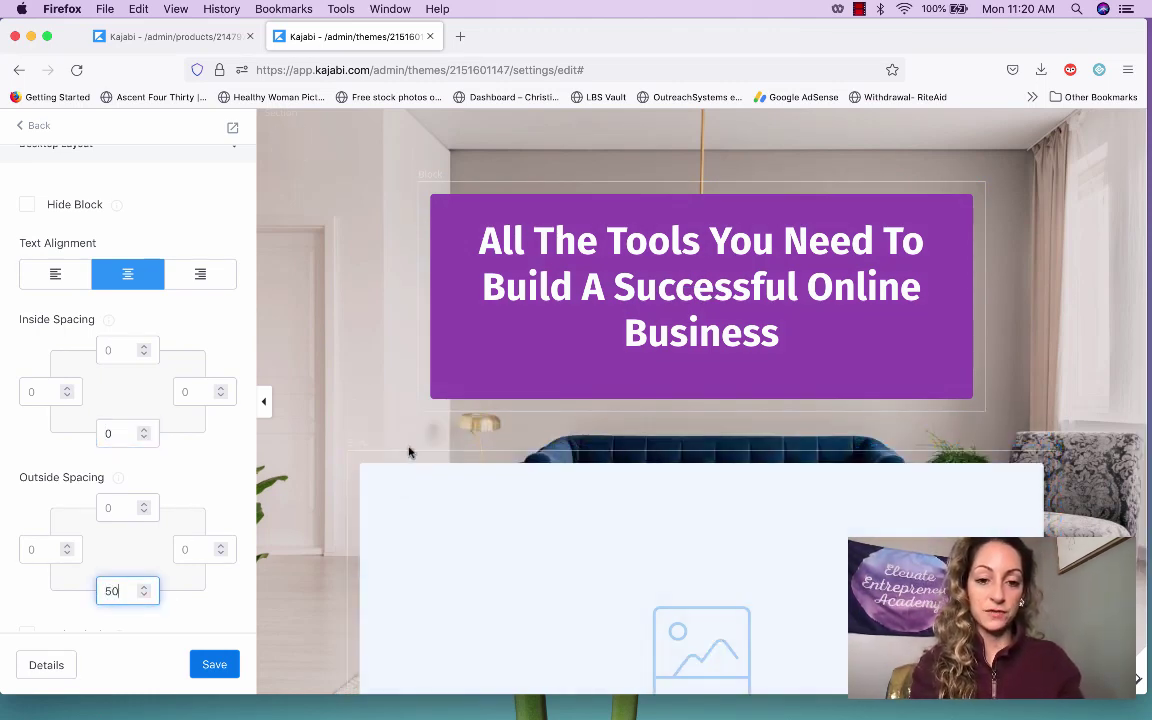
{"action": "scroll", "coordinate": [490, 545], "scroll_direction": "down", "scroll_amount": 3}
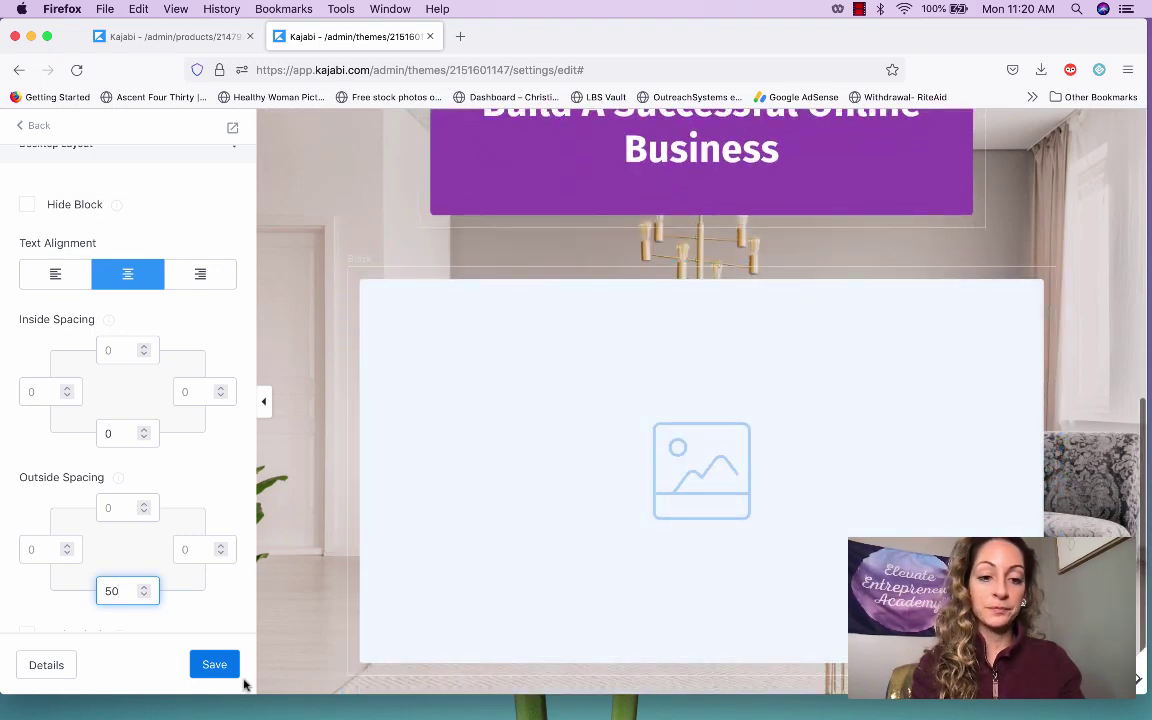
{"action": "left_click", "coordinate": [216, 666]}
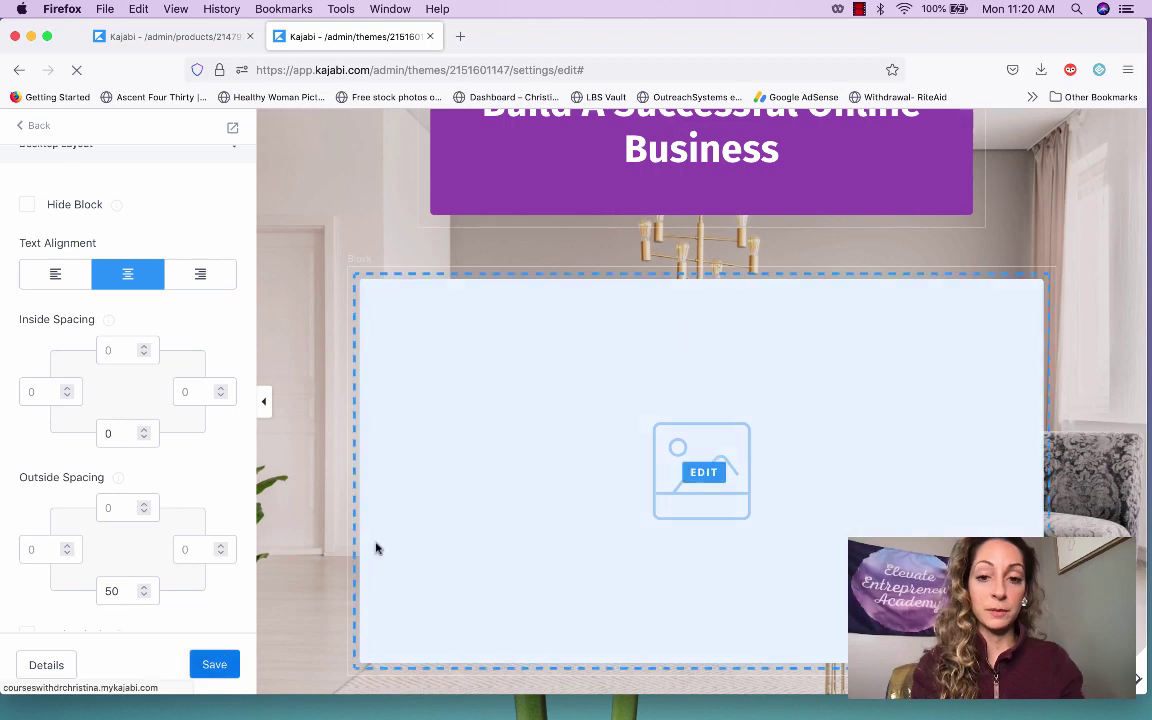
{"action": "scroll", "coordinate": [508, 496], "scroll_direction": "up", "scroll_amount": 3}
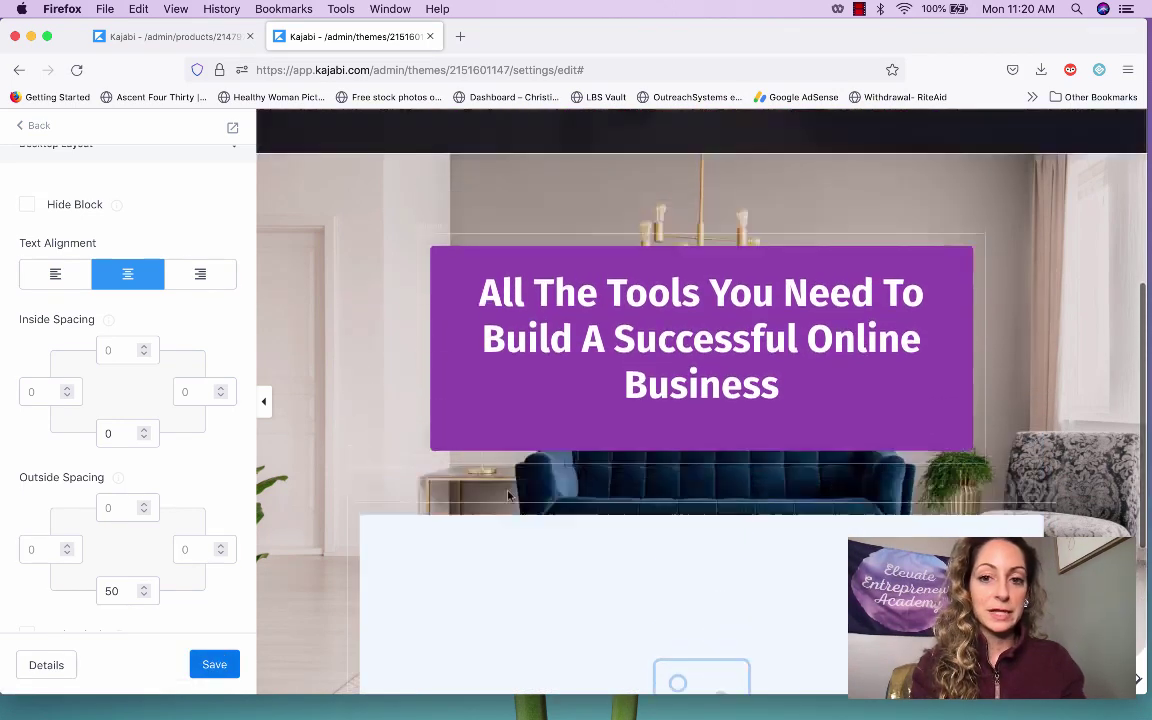
{"action": "scroll", "coordinate": [508, 496], "scroll_direction": "down", "scroll_amount": 3}
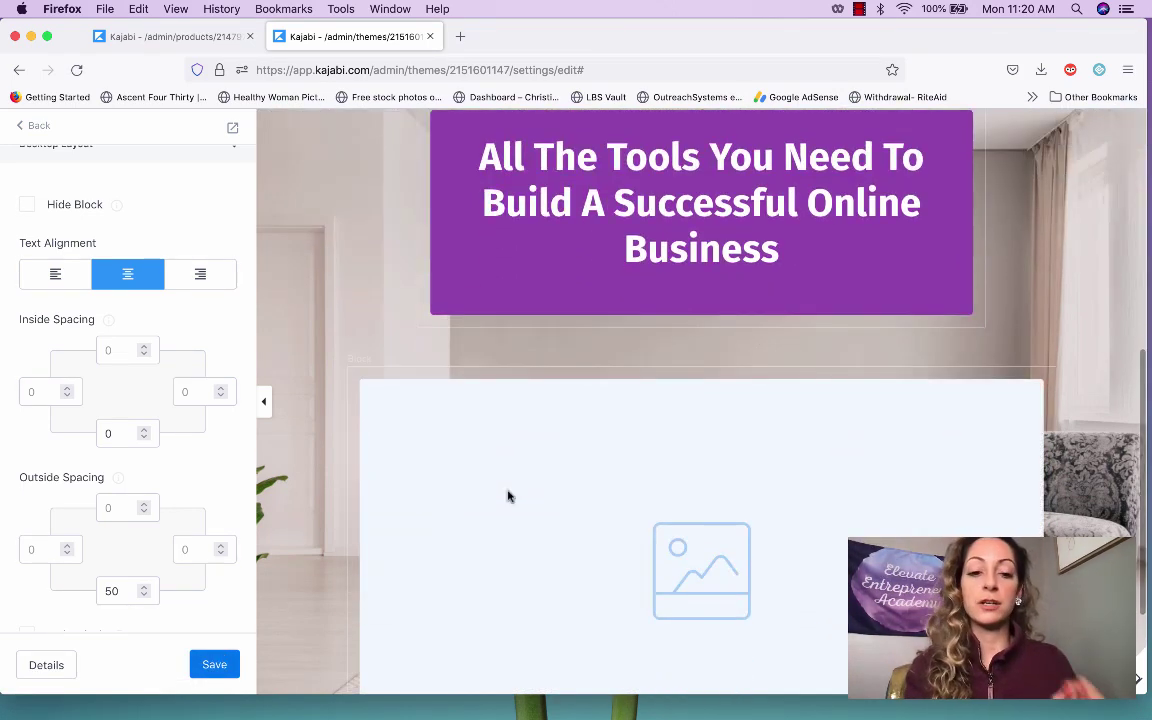
{"action": "scroll", "coordinate": [508, 496], "scroll_direction": "down", "scroll_amount": 1}
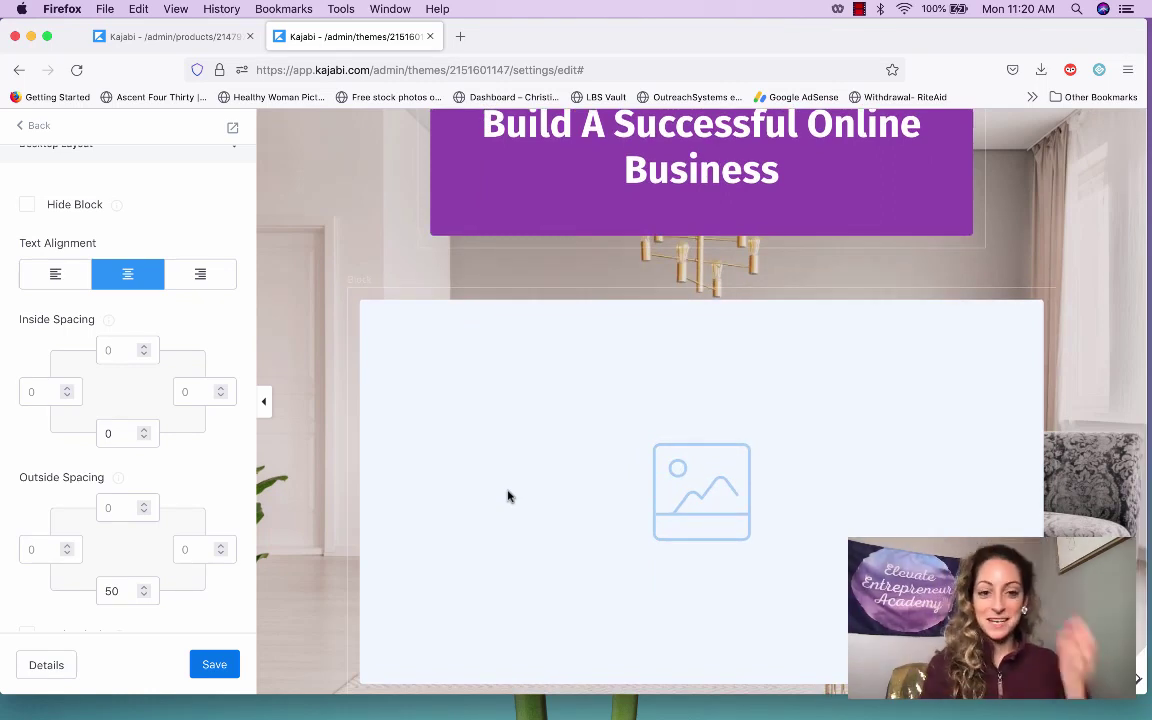
{"action": "scroll", "coordinate": [508, 496], "scroll_direction": "up", "scroll_amount": 3}
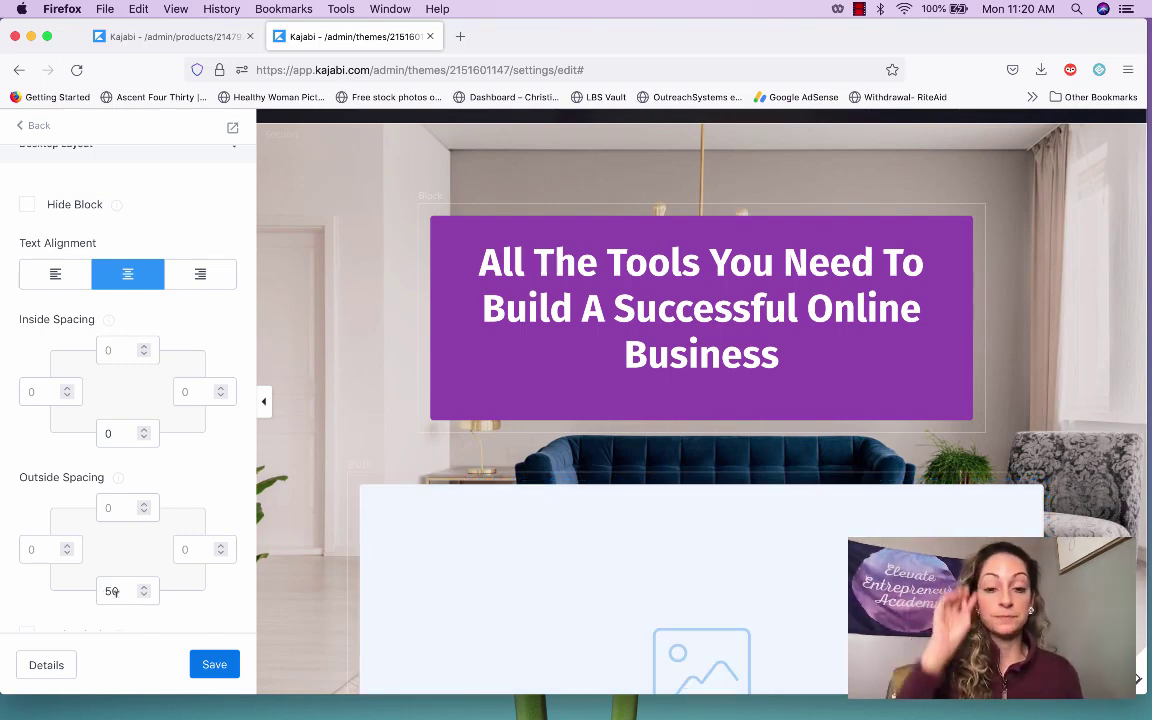
Try a bottom outside spacing of 100 on the heading block, return it to 0 and save the page
{"action": "double_click", "coordinate": [111, 590]}
{"action": "type", "text": "100"}
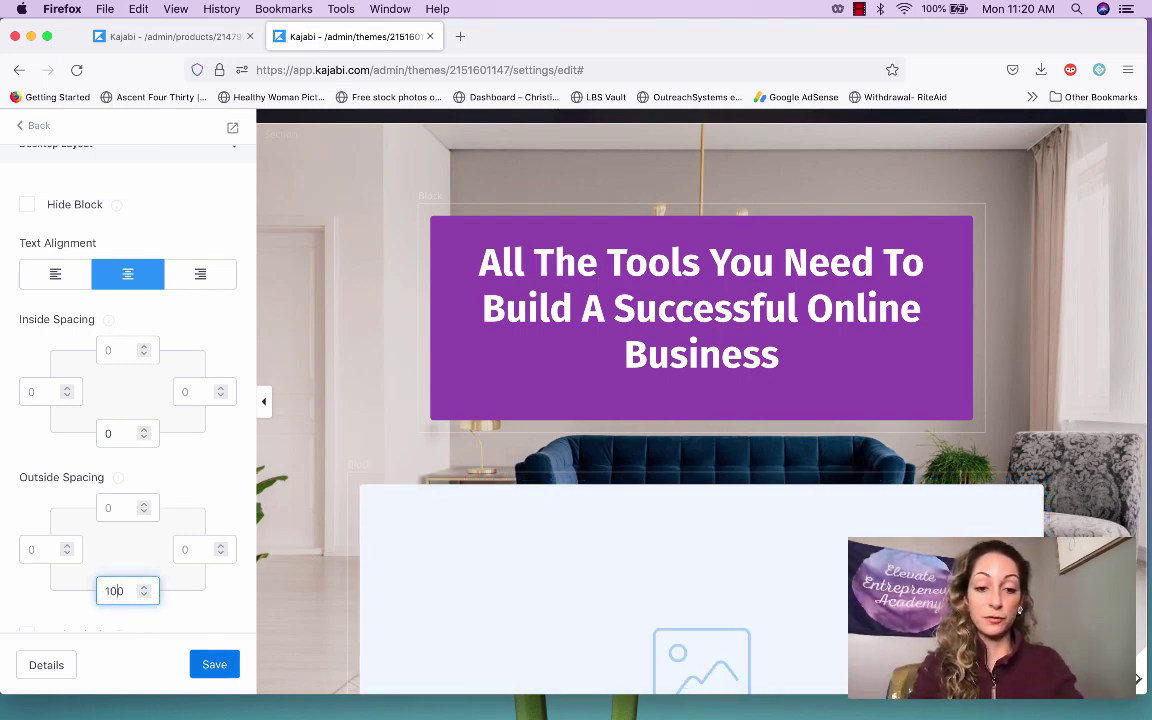
{"action": "key", "text": "BackSpace"}
{"action": "key", "text": "BackSpace"}
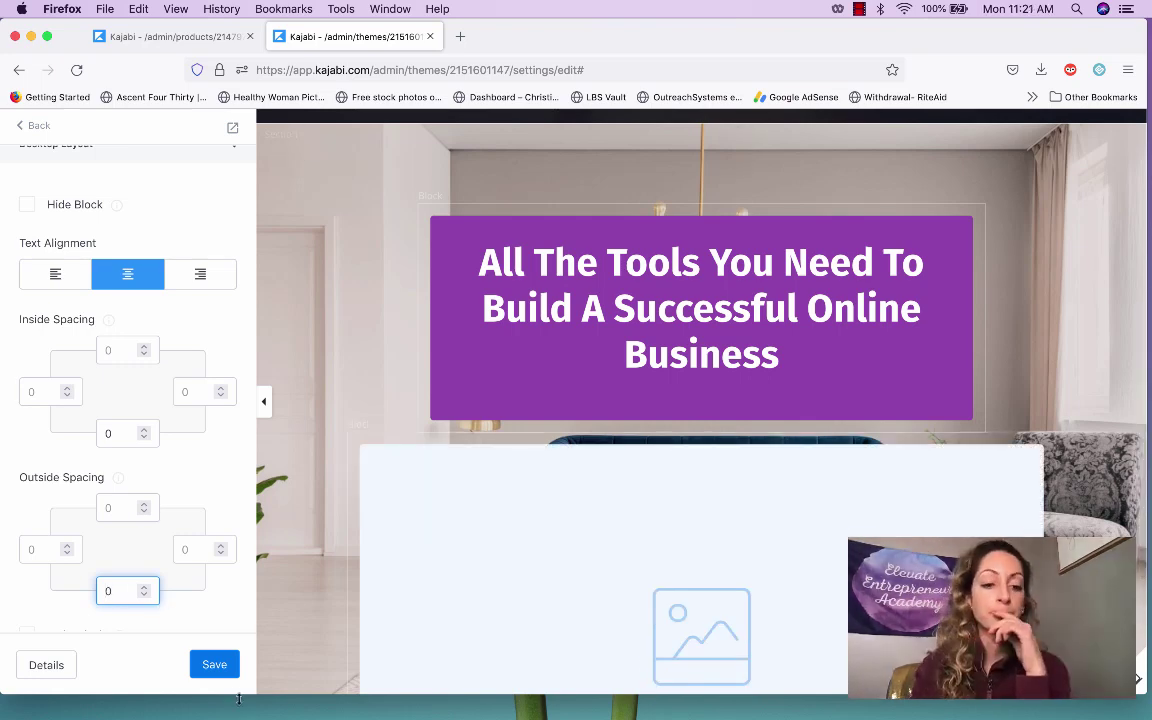
{"action": "left_click", "coordinate": [214, 667]}
Fill the image block below the heading with the recent photo of the woman in a gown and set its width to 5 columns
{"action": "scroll", "coordinate": [617, 571], "scroll_direction": "down", "scroll_amount": 4}
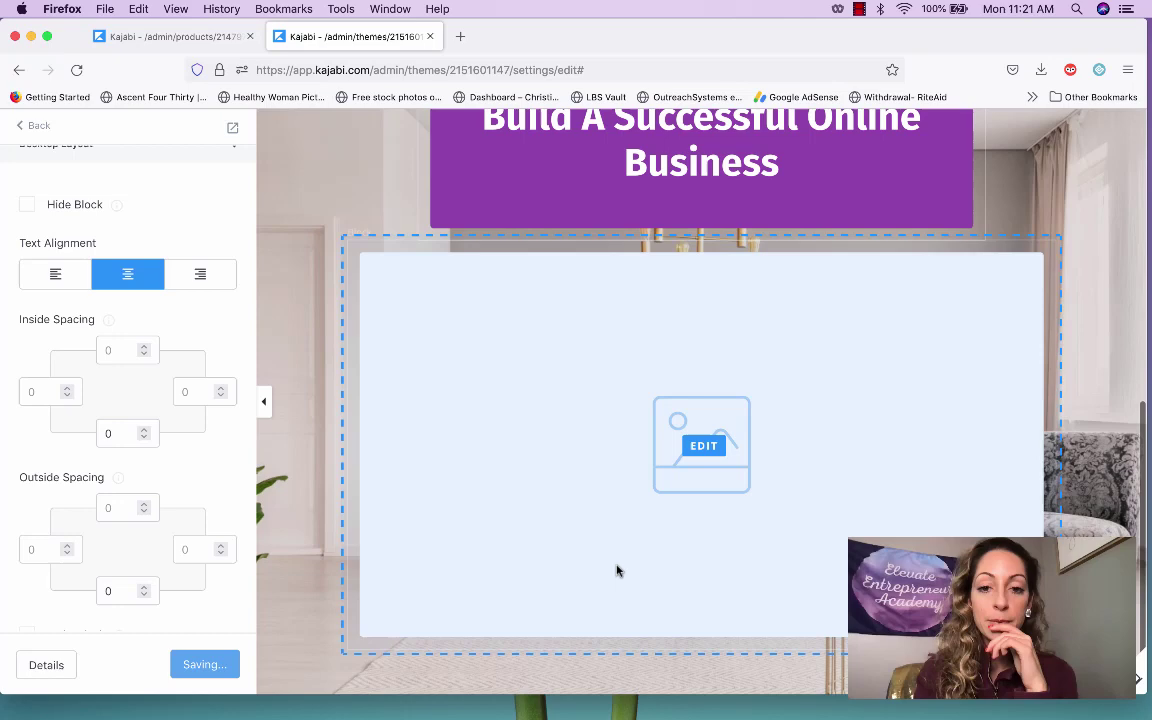
{"action": "left_click", "coordinate": [636, 449]}
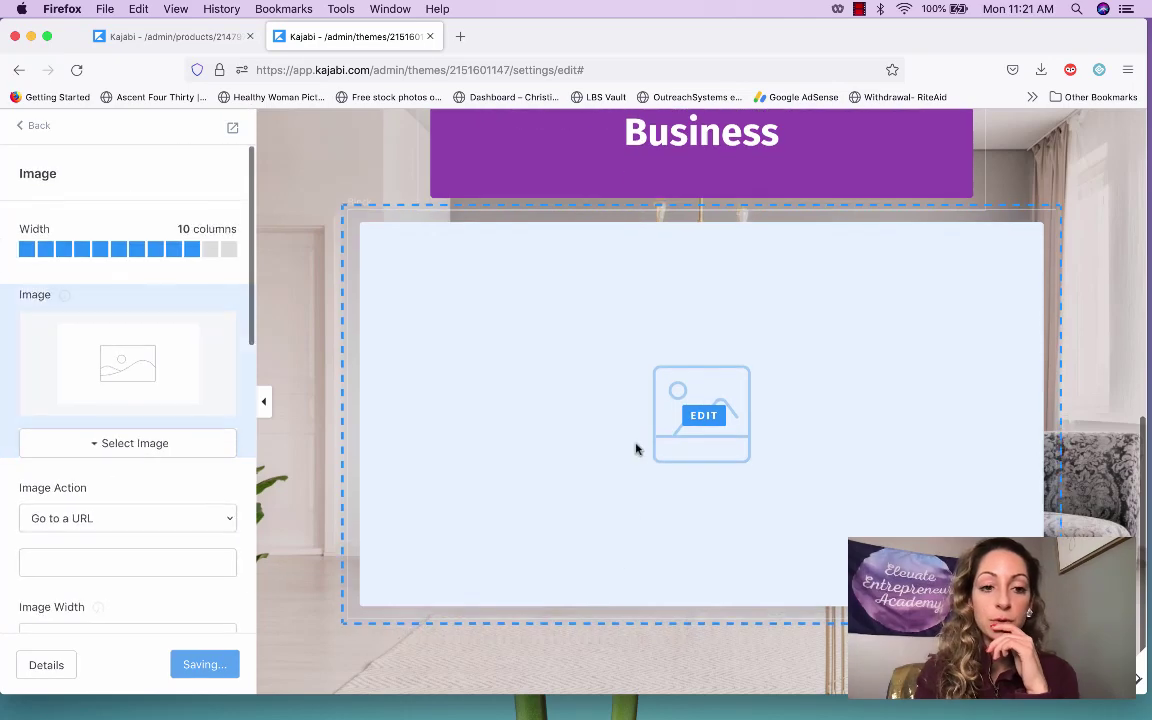
{"action": "left_click", "coordinate": [200, 443]}
{"action": "left_click", "coordinate": [155, 507]}
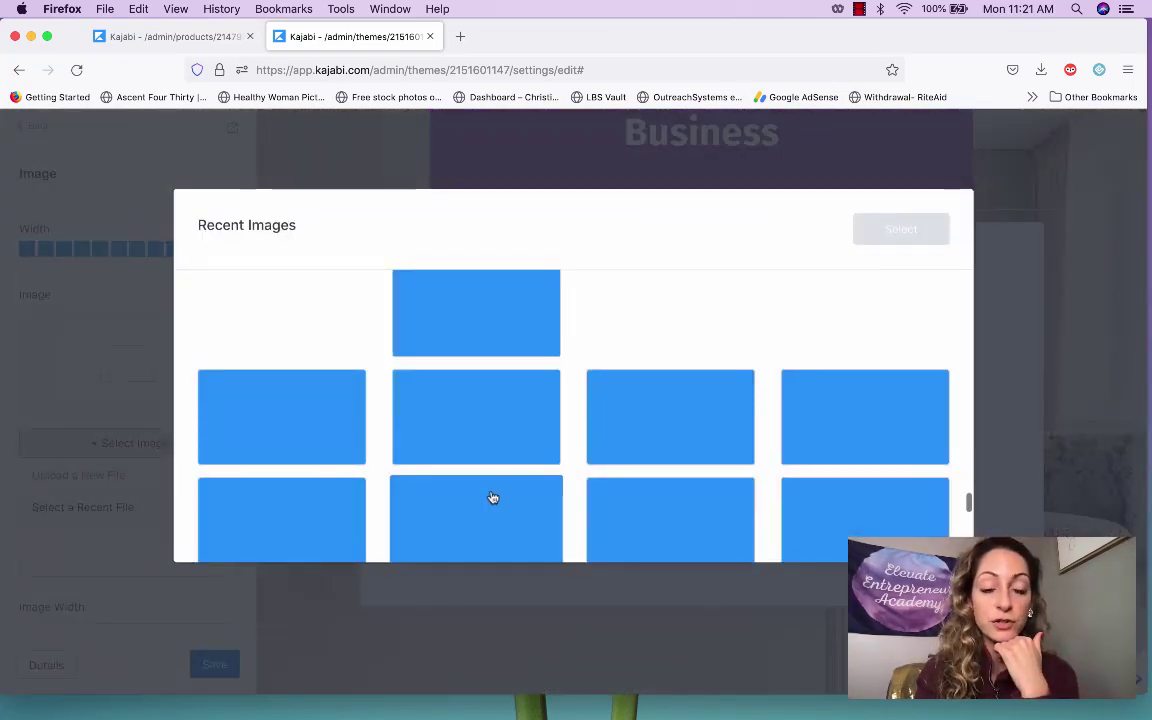
{"action": "scroll", "coordinate": [558, 447], "scroll_direction": "up", "scroll_amount": 15}
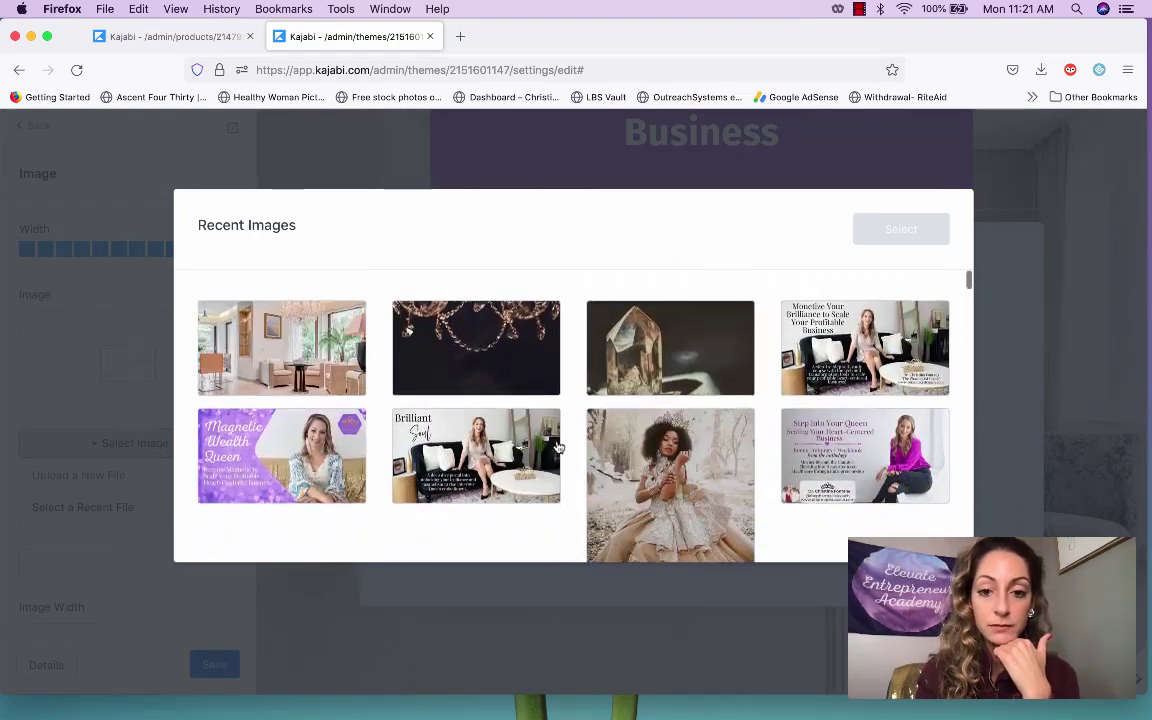
{"action": "left_click", "coordinate": [745, 357]}
{"action": "left_click", "coordinate": [888, 230]}
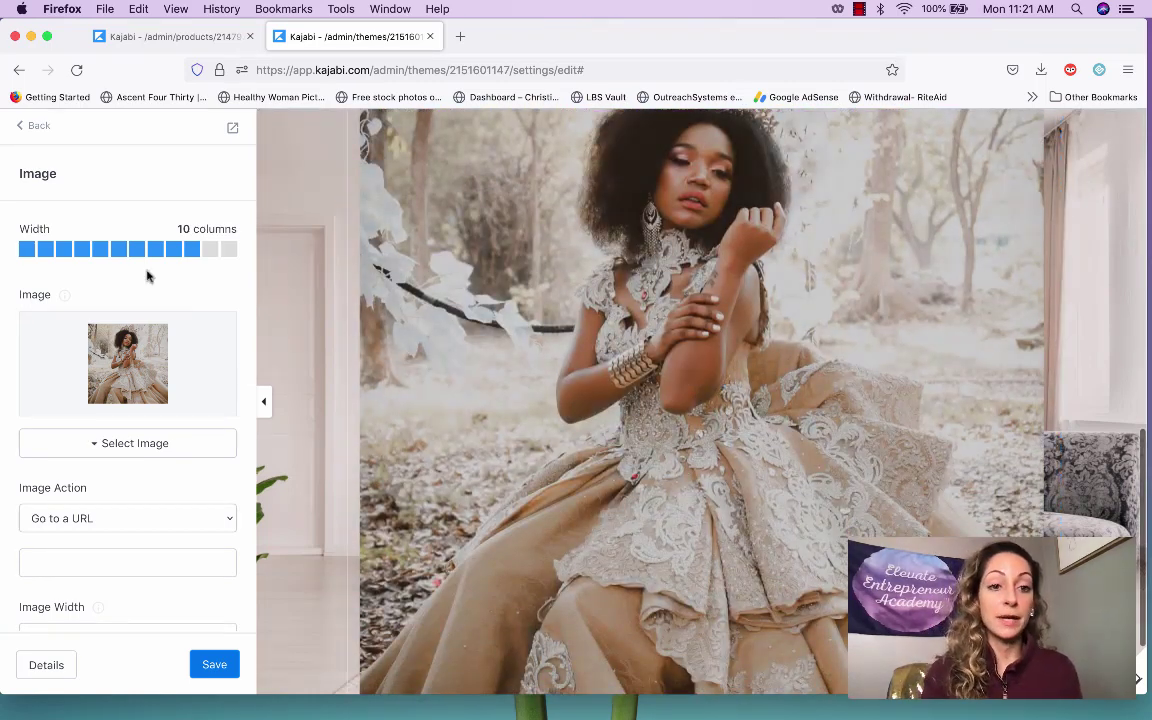
{"action": "left_click", "coordinate": [101, 250]}
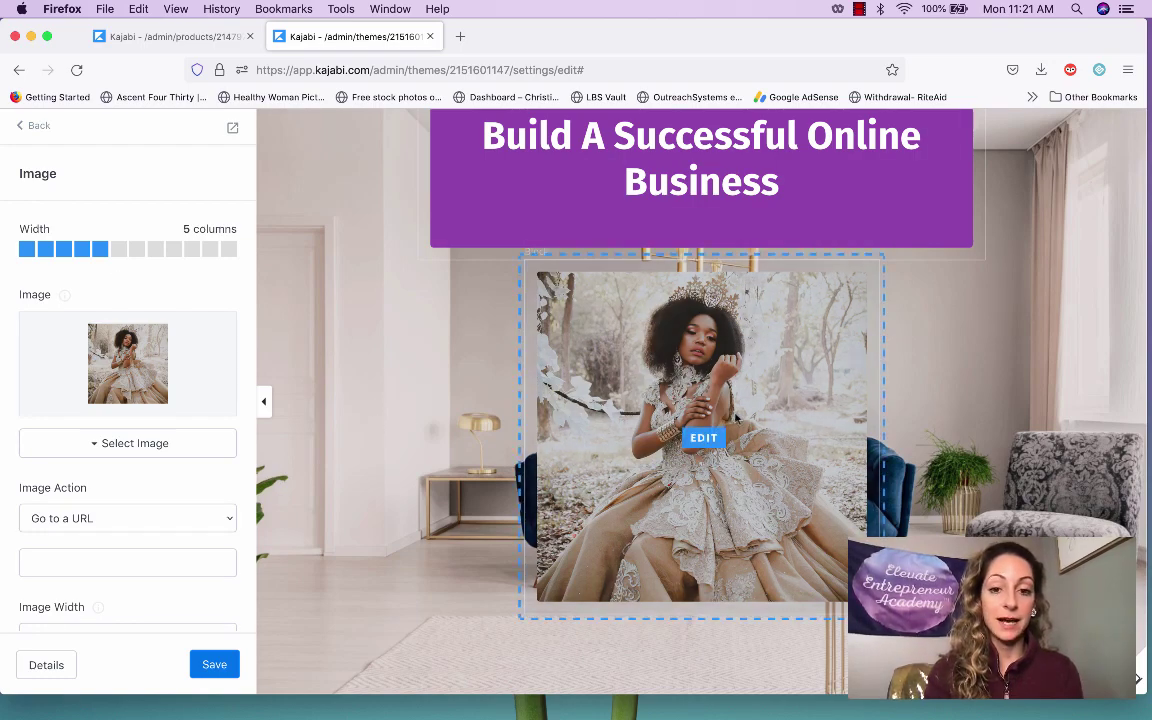
Try right outside spacing values of -300, -100 and -50 in the image block's desktop layout
{"action": "scroll", "coordinate": [160, 505], "scroll_direction": "down", "scroll_amount": 10}
{"action": "scroll", "coordinate": [158, 506], "scroll_direction": "down", "scroll_amount": 3}
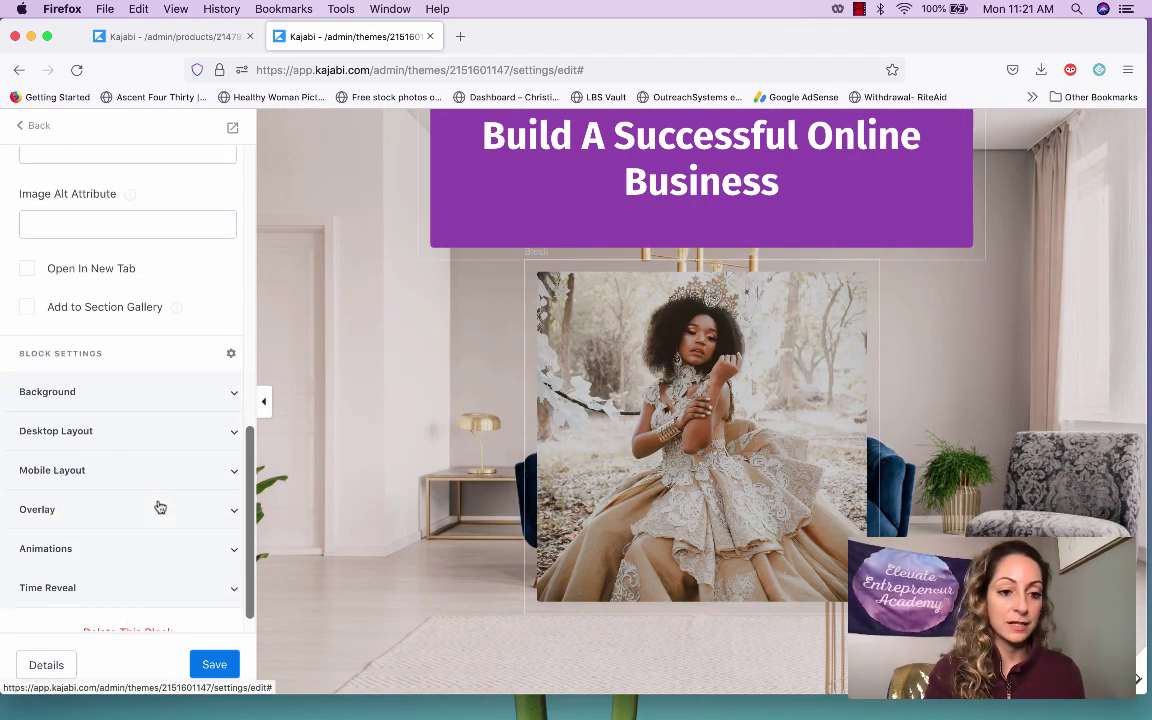
{"action": "left_click", "coordinate": [147, 429]}
{"action": "scroll", "coordinate": [152, 504], "scroll_direction": "down", "scroll_amount": 5}
{"action": "scroll", "coordinate": [152, 500], "scroll_direction": "down", "scroll_amount": 2}
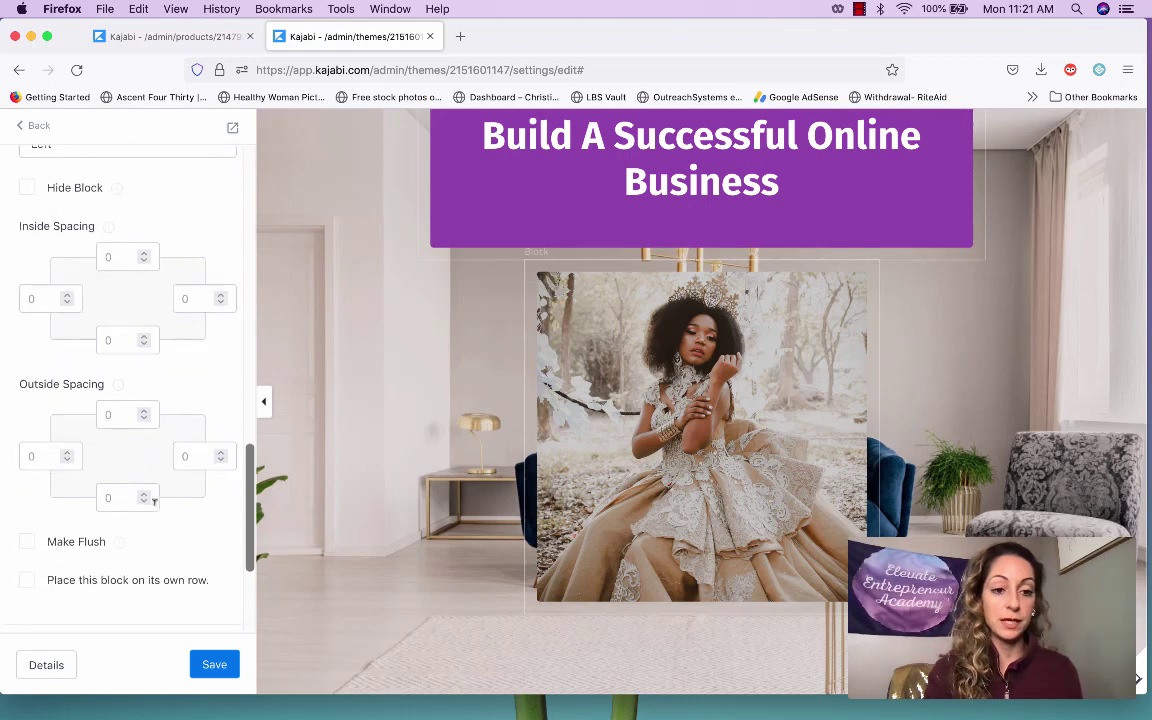
{"action": "left_click", "coordinate": [217, 459]}
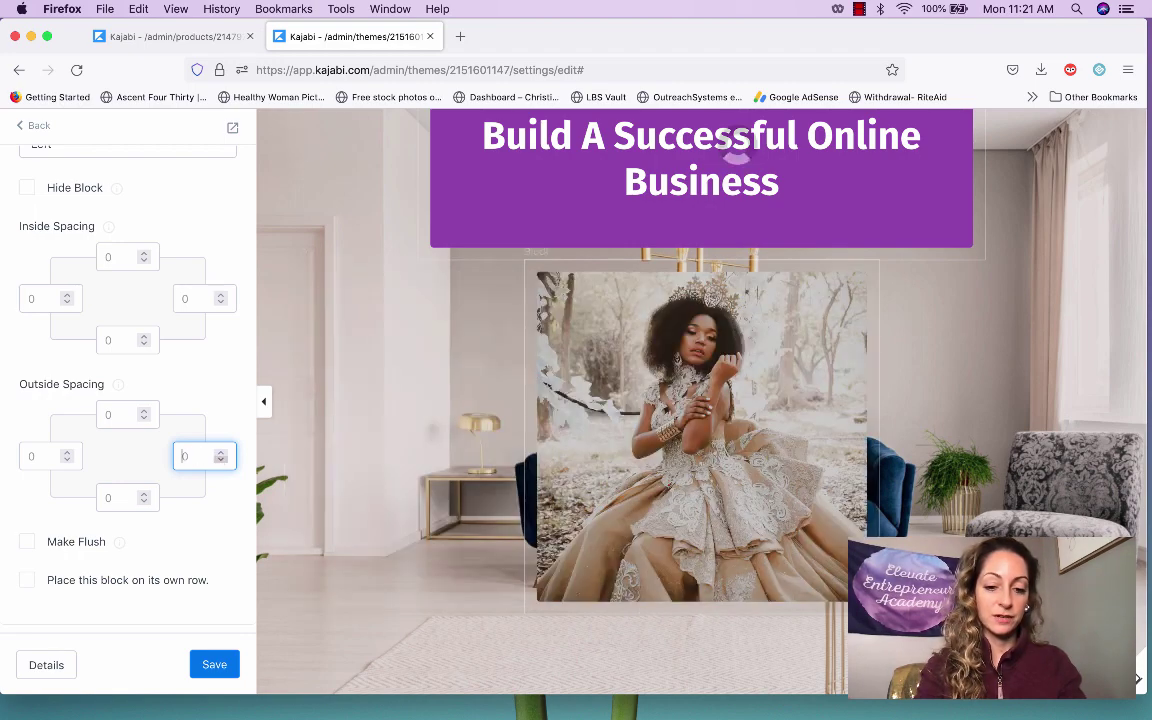
{"action": "type", "text": "-300"}
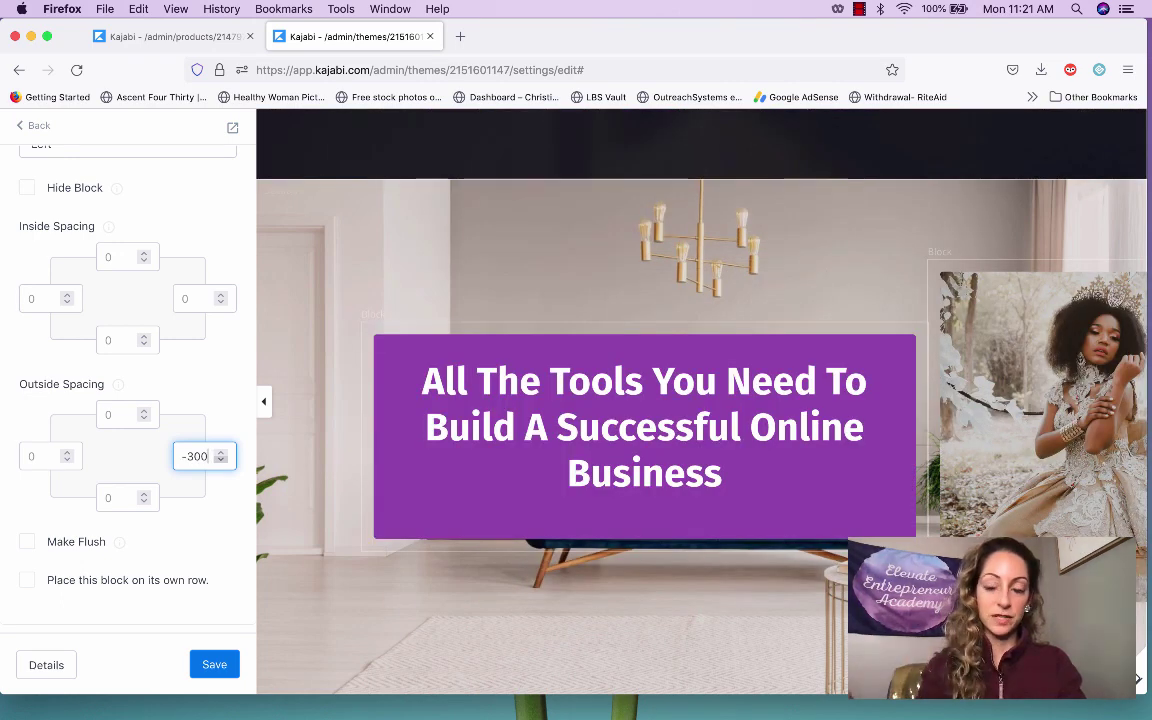
{"action": "type", "text": "200"}
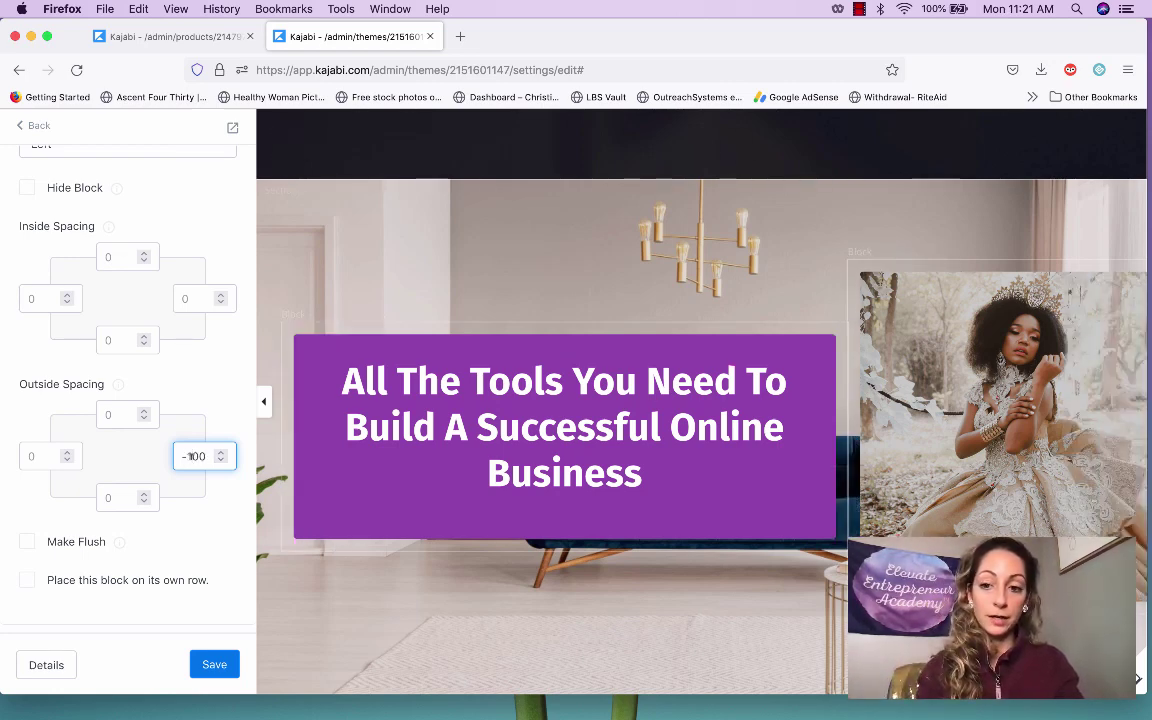
{"action": "type", "text": "50"}
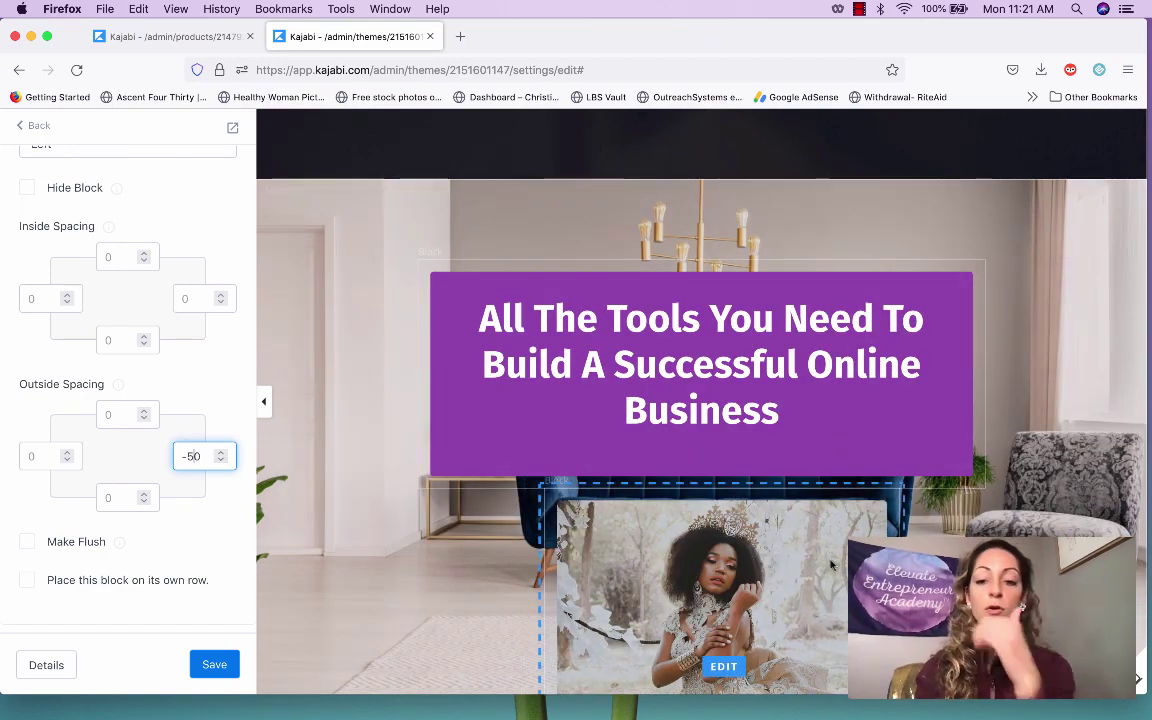
Reopen the image block's settings and try right outside spacing values of 100 and -300
{"action": "left_click", "coordinate": [868, 446]}
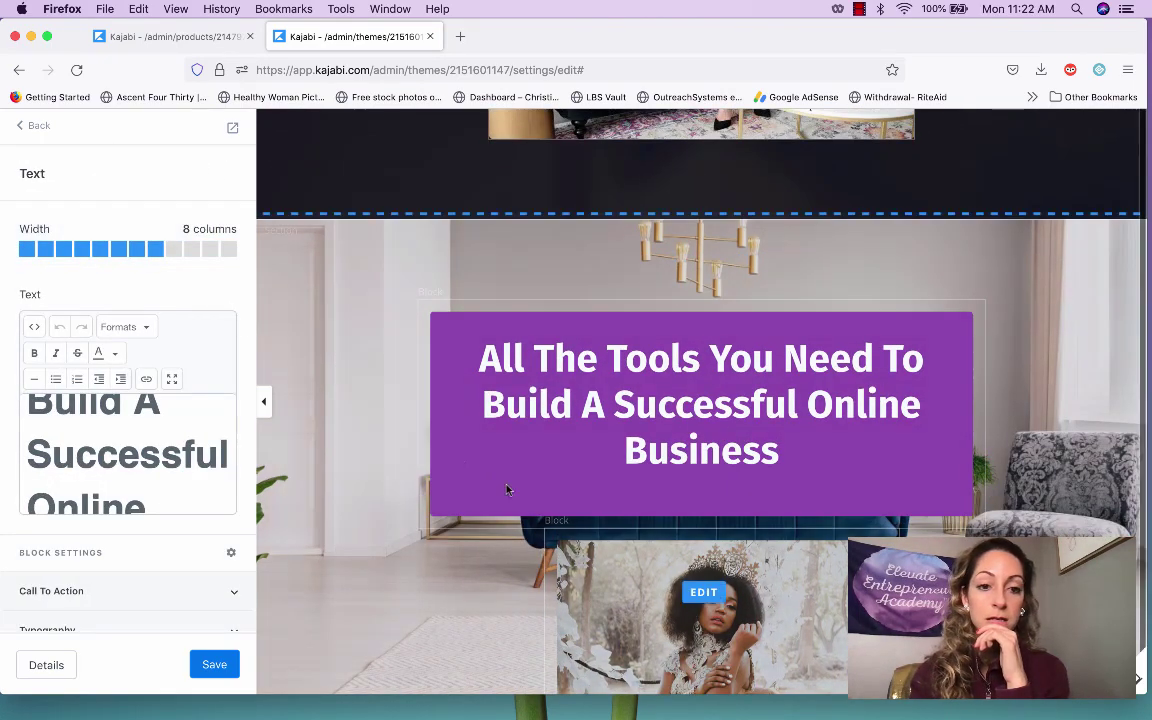
{"action": "scroll", "coordinate": [528, 483], "scroll_direction": "down", "scroll_amount": 3}
{"action": "left_click", "coordinate": [548, 405]}
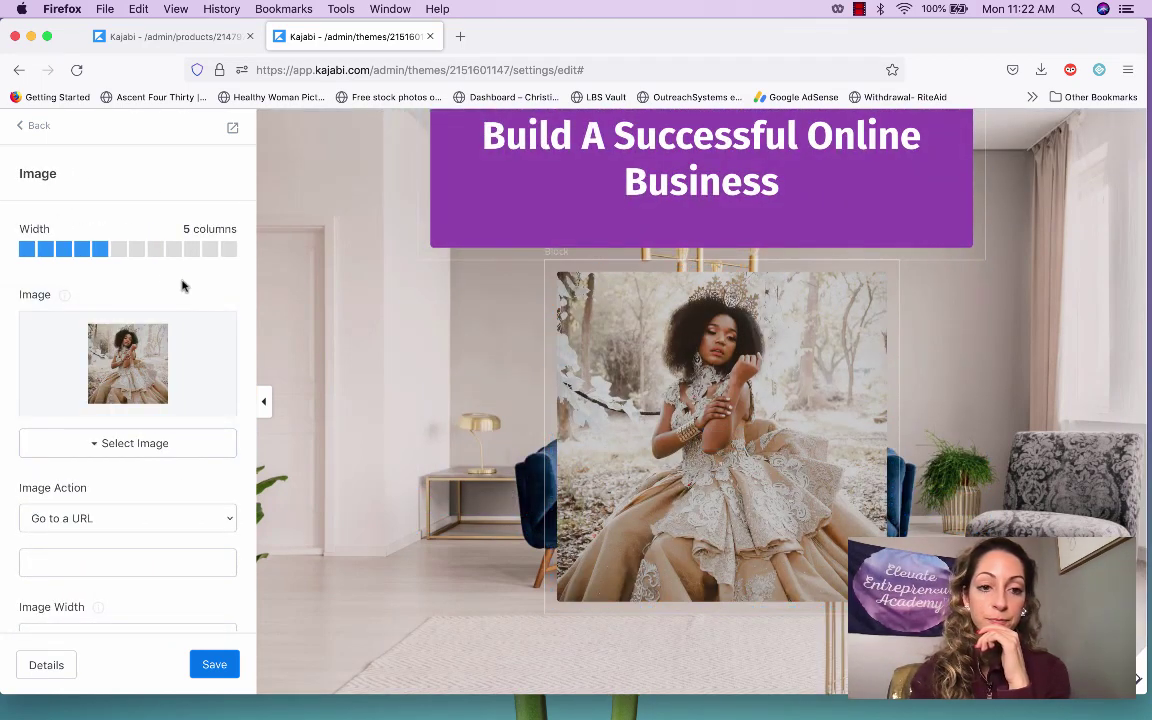
{"action": "scroll", "coordinate": [181, 513], "scroll_direction": "down", "scroll_amount": 5}
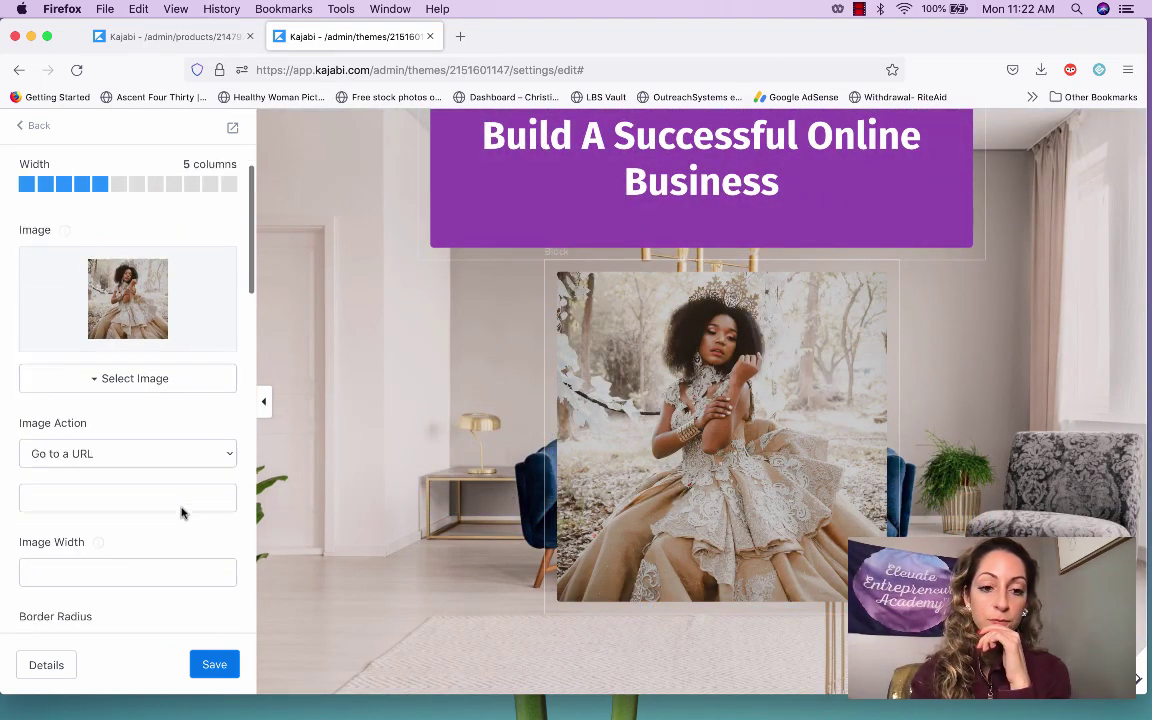
{"action": "scroll", "coordinate": [181, 513], "scroll_direction": "down", "scroll_amount": 10}
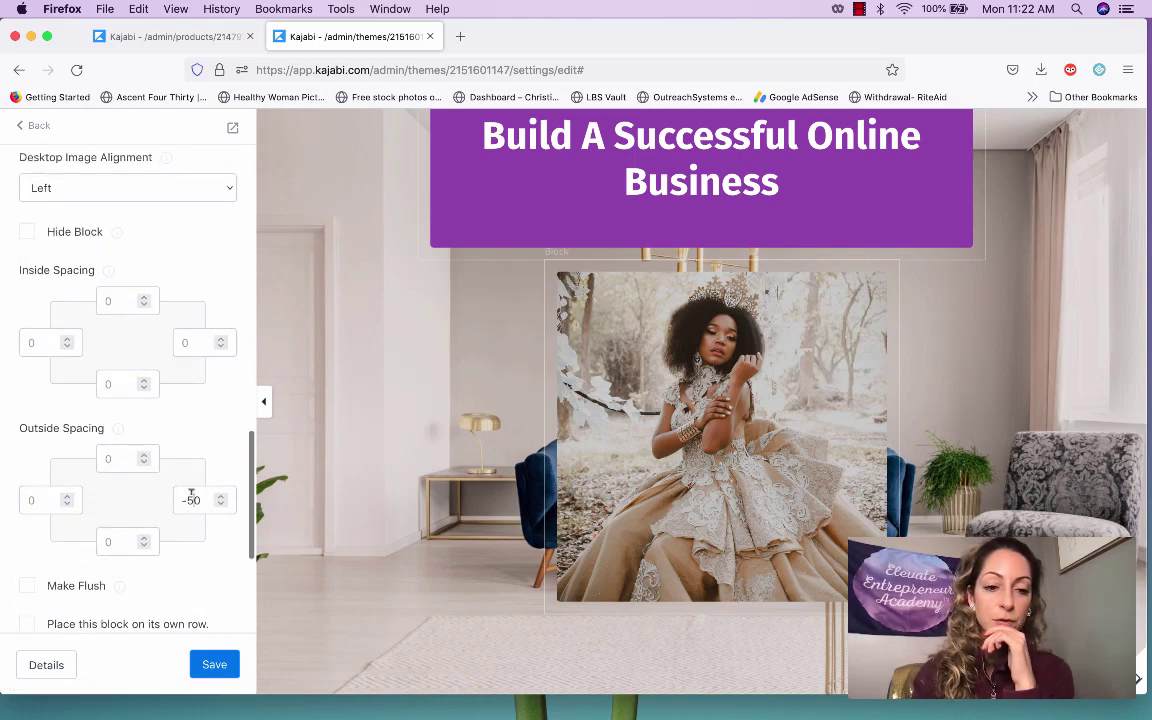
{"action": "double_click", "coordinate": [191, 496]}
{"action": "type", "text": "100"}
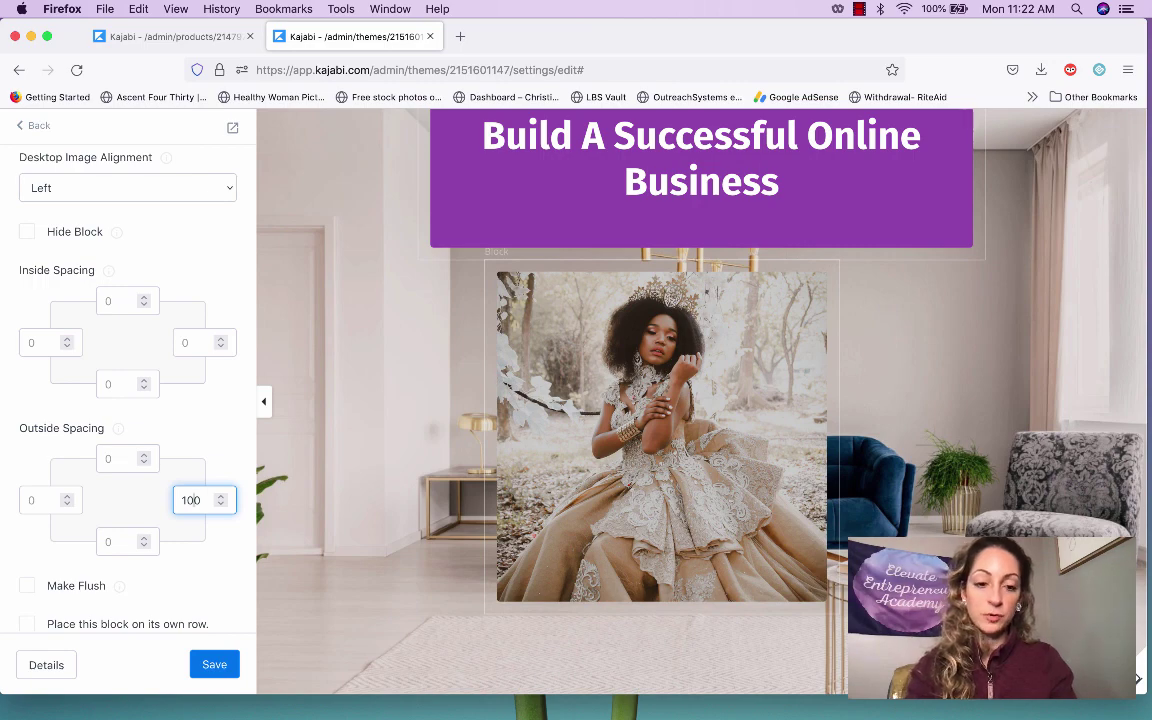
{"action": "type", "text": "-300"}
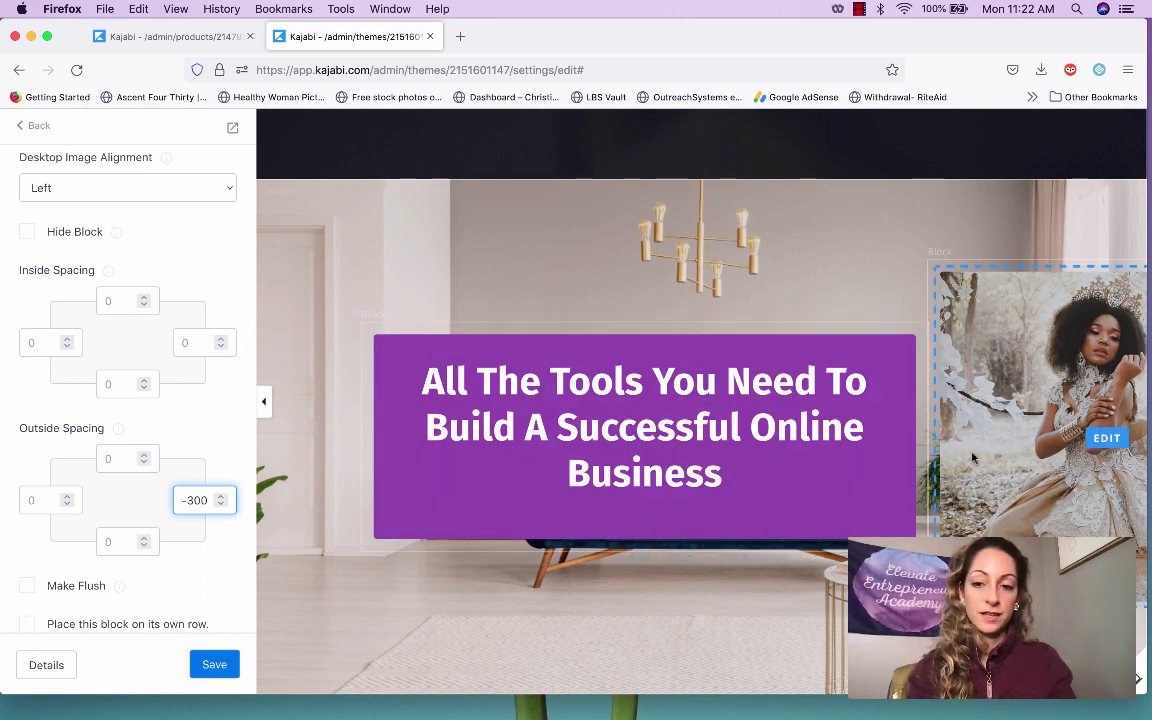
Try a width of 8 columns for the image block and reduce it to 6 columns
{"action": "left_click", "coordinate": [1105, 437]}
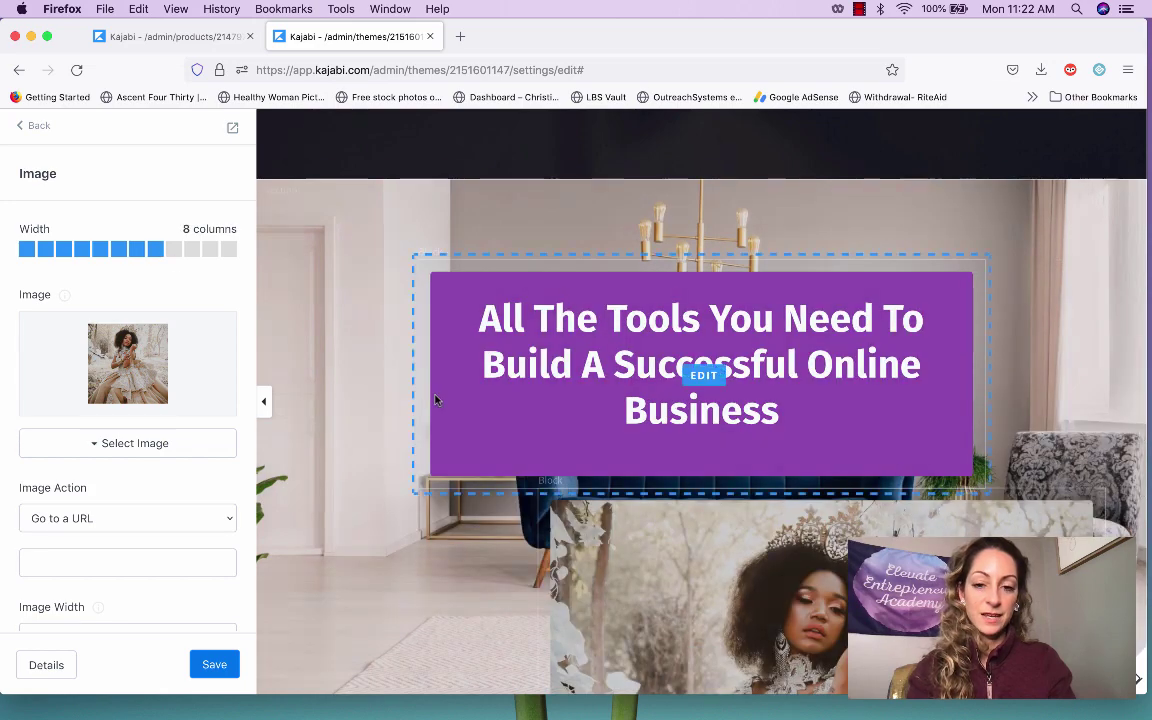
{"action": "scroll", "coordinate": [675, 458], "scroll_direction": "down", "scroll_amount": 5}
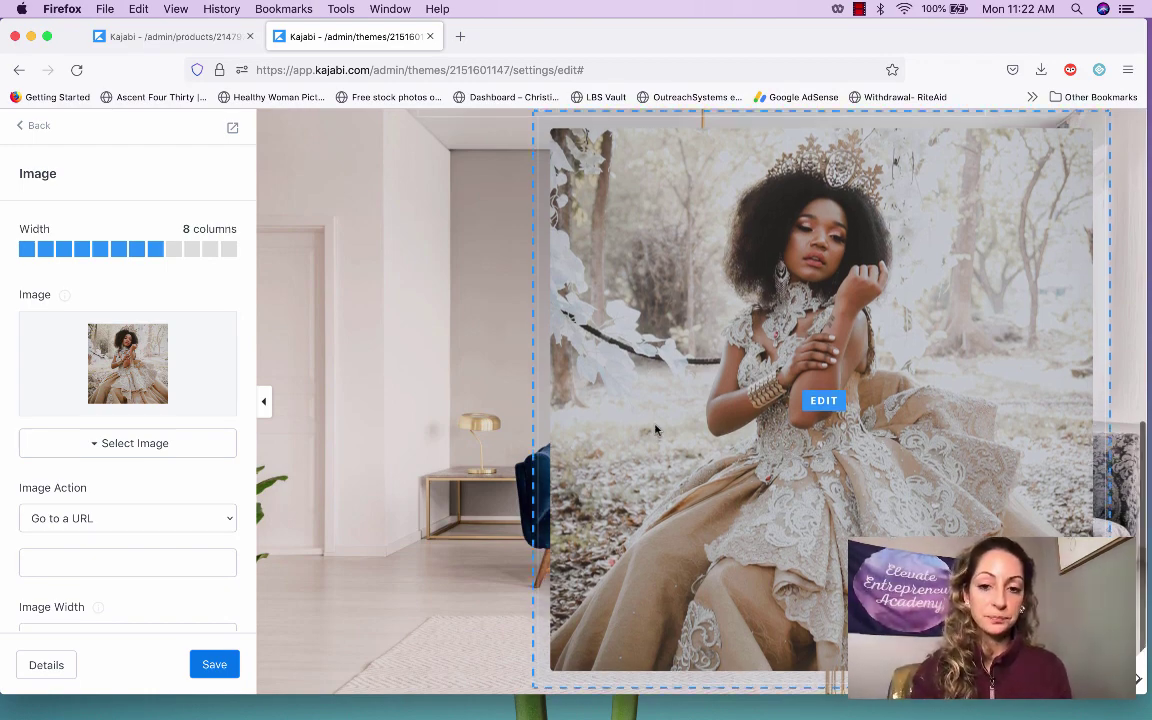
{"action": "scroll", "coordinate": [655, 425], "scroll_direction": "up", "scroll_amount": 1}
{"action": "left_click", "coordinate": [118, 249]}
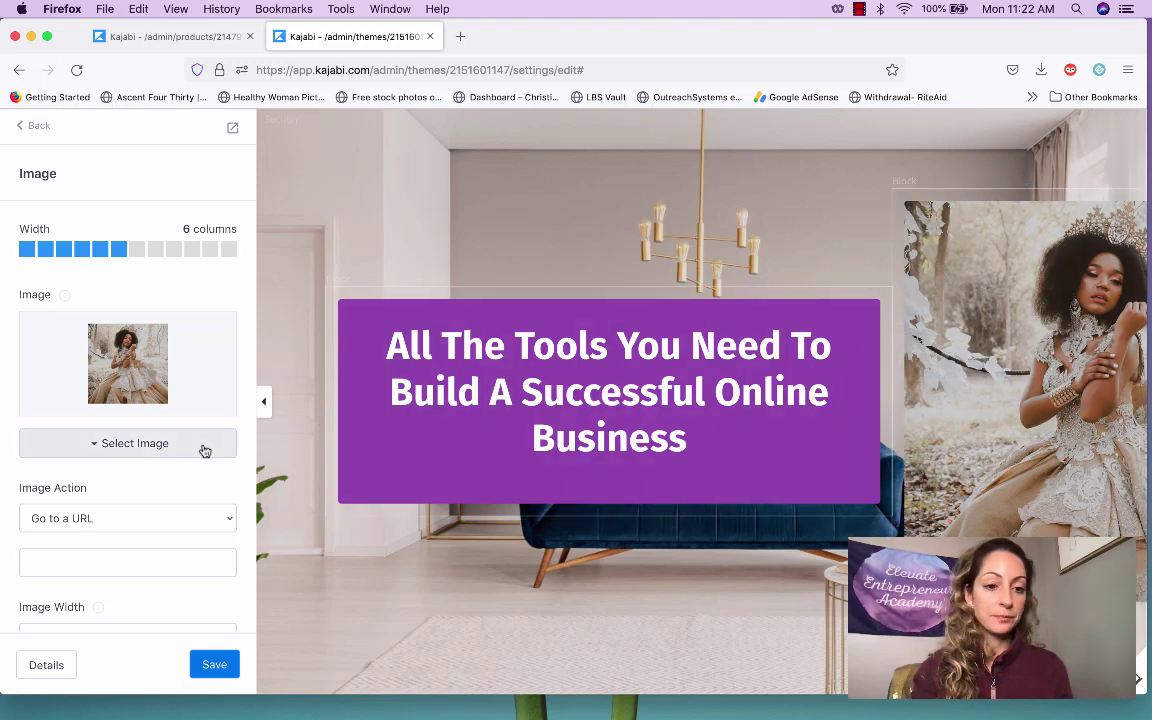
Reset the image block's right outside spacing to 0 and save the page
{"action": "scroll", "coordinate": [205, 450], "scroll_direction": "down", "scroll_amount": 10}
{"action": "scroll", "coordinate": [203, 450], "scroll_direction": "down", "scroll_amount": 3}
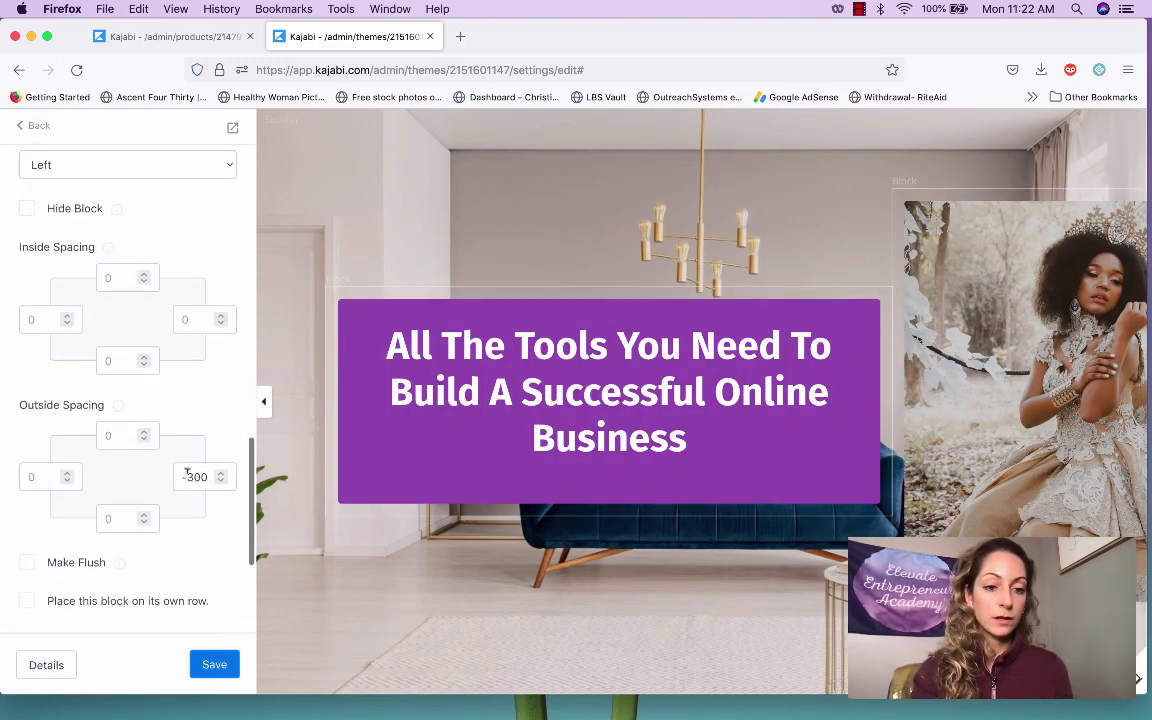
{"action": "left_click", "coordinate": [193, 476]}
{"action": "key", "text": "BackSpace"}
{"action": "key", "text": "BackSpace"}
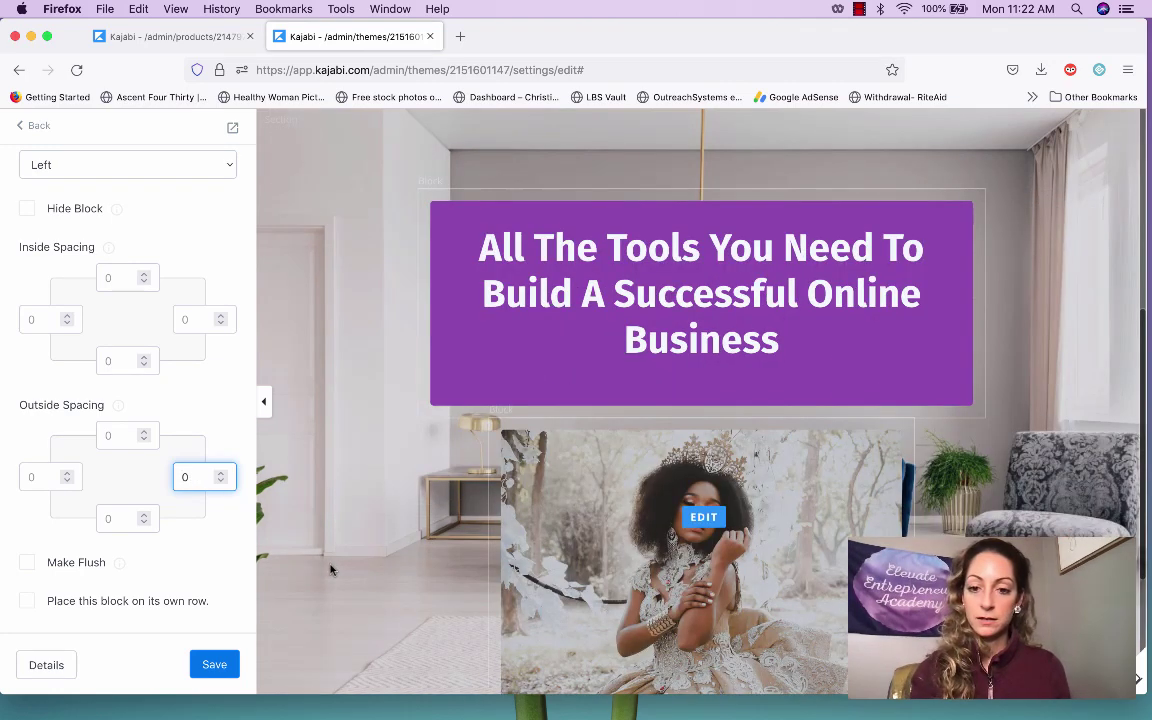
{"action": "left_click", "coordinate": [213, 666]}
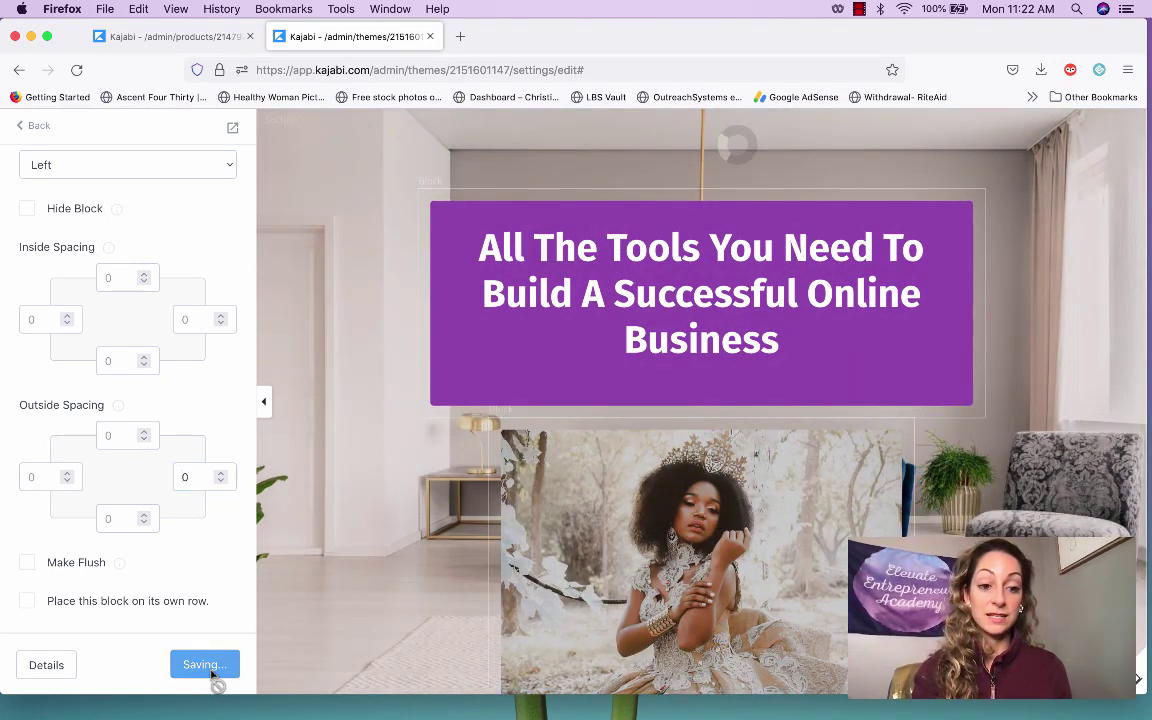
Place the image block on its own row and save the page
{"action": "left_click", "coordinate": [27, 601]}
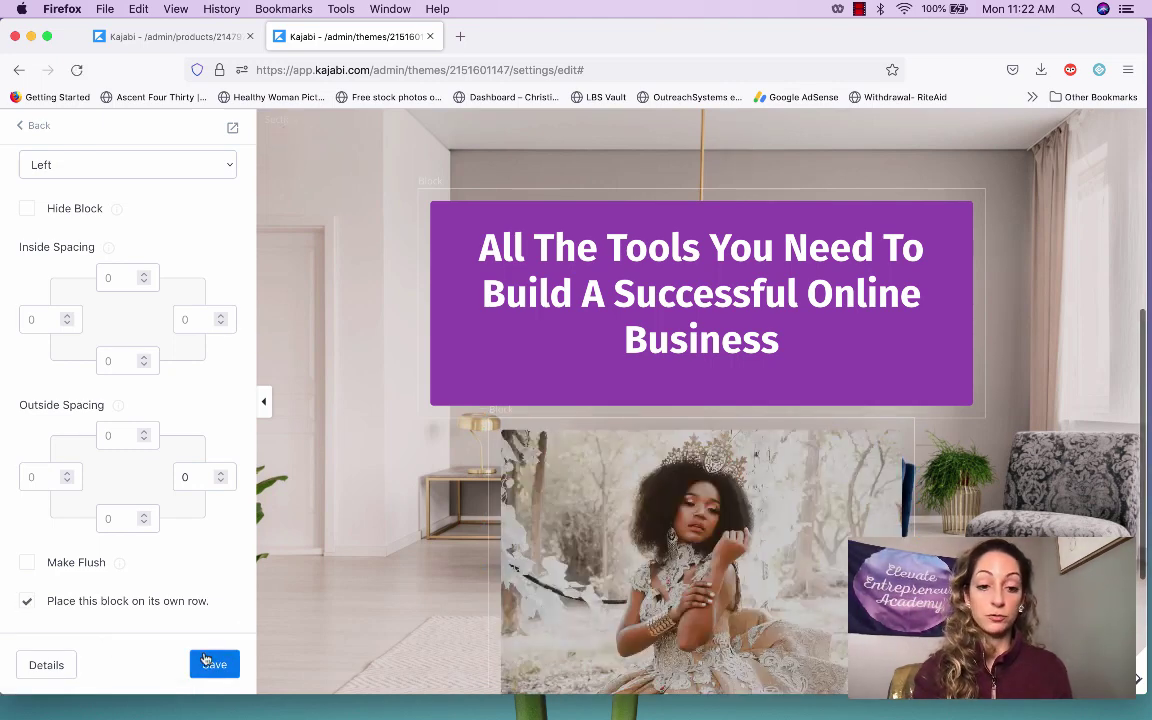
{"action": "left_click", "coordinate": [212, 668]}
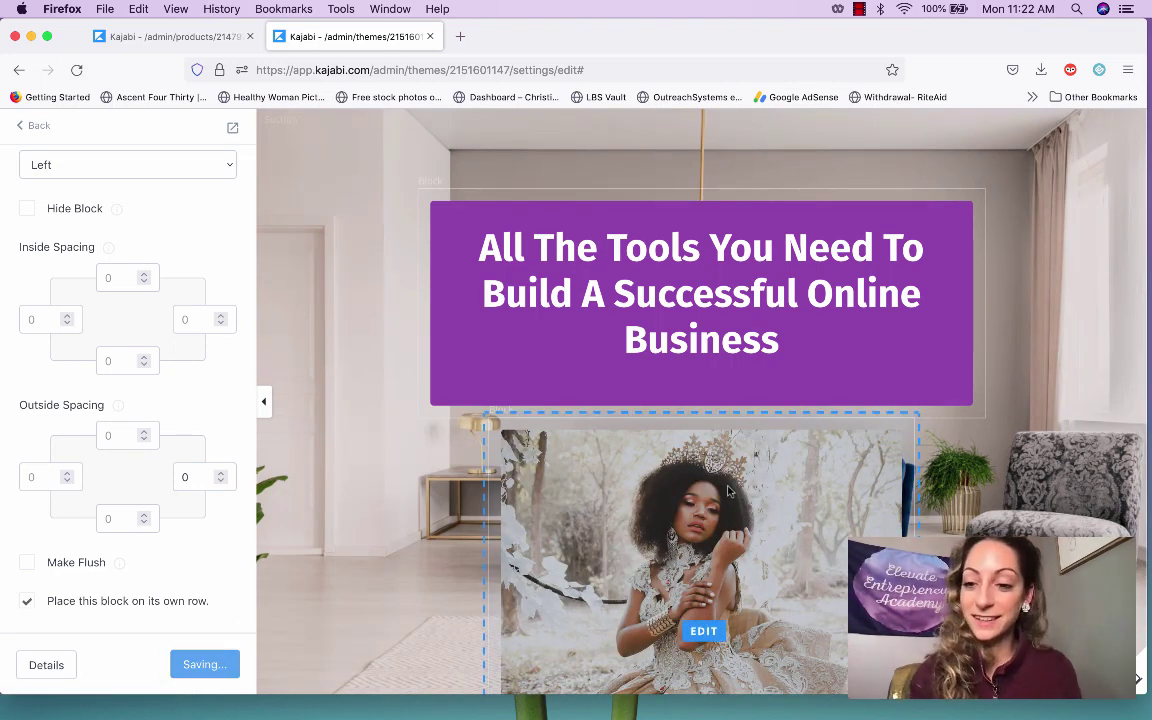
{"action": "scroll", "coordinate": [728, 490], "scroll_direction": "down", "scroll_amount": 3}
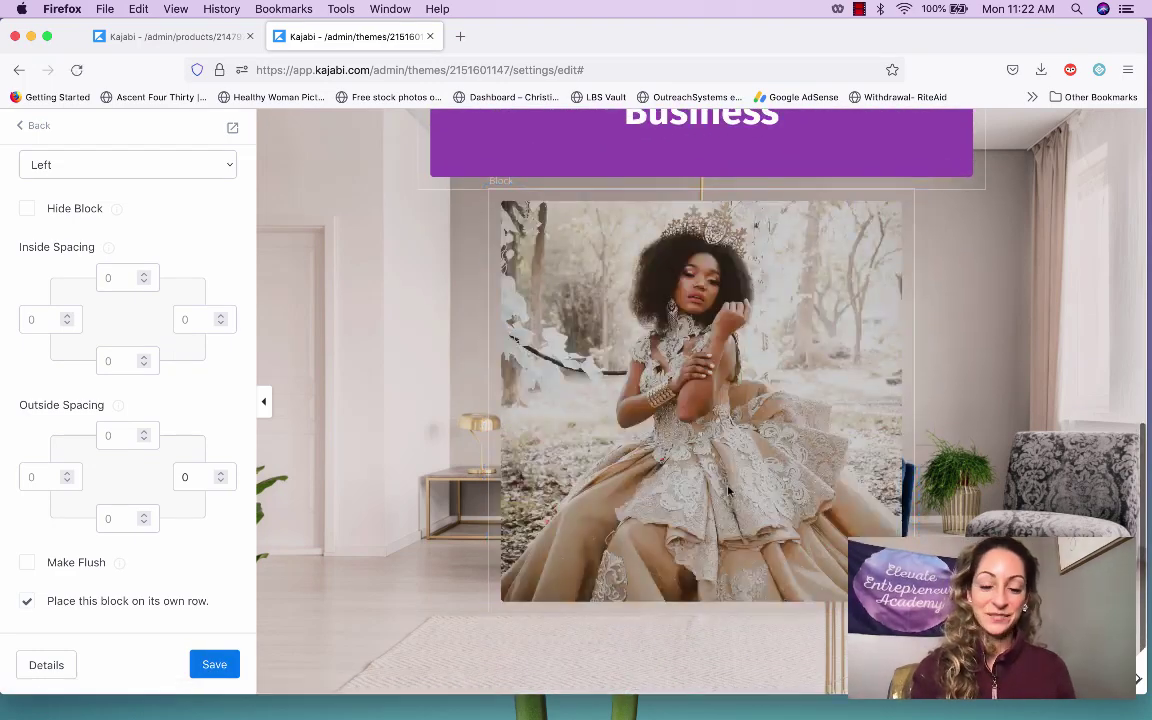
Reopen the Hero section from the page's section list and examine the content block types that can be added
{"action": "left_click", "coordinate": [37, 129]}
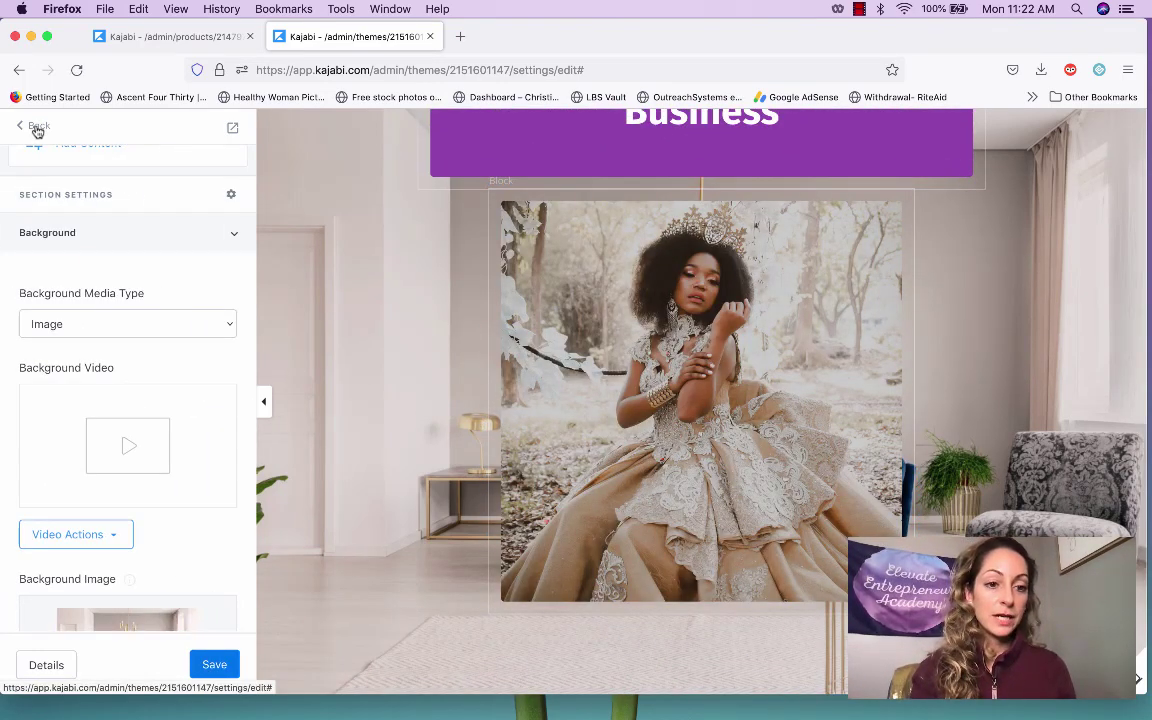
{"action": "left_click", "coordinate": [33, 130]}
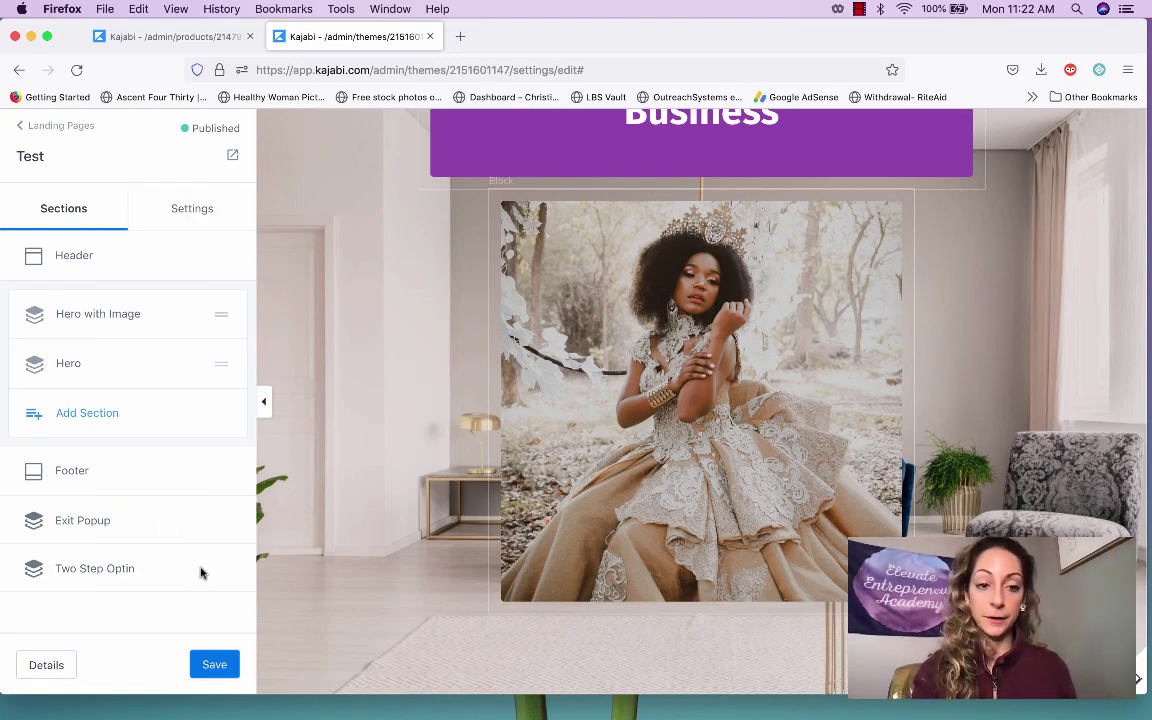
{"action": "scroll", "coordinate": [450, 240], "scroll_direction": "up", "scroll_amount": 6}
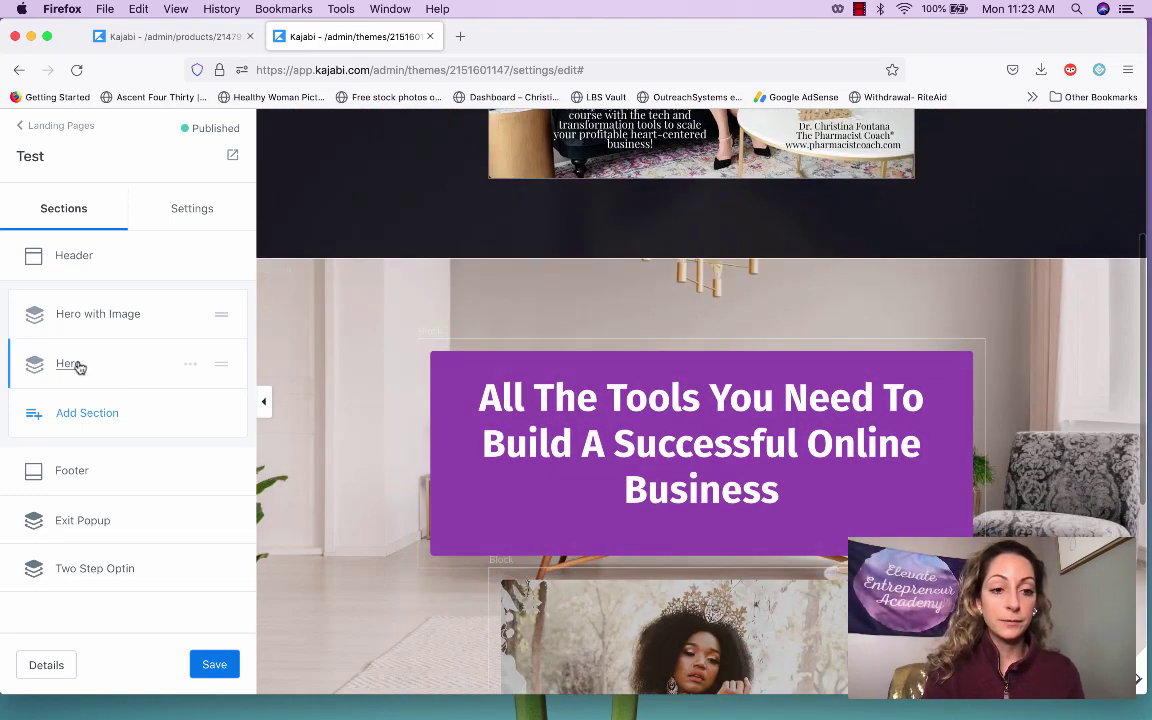
{"action": "left_click", "coordinate": [77, 365]}
{"action": "scroll", "coordinate": [126, 372], "scroll_direction": "up", "scroll_amount": 3}
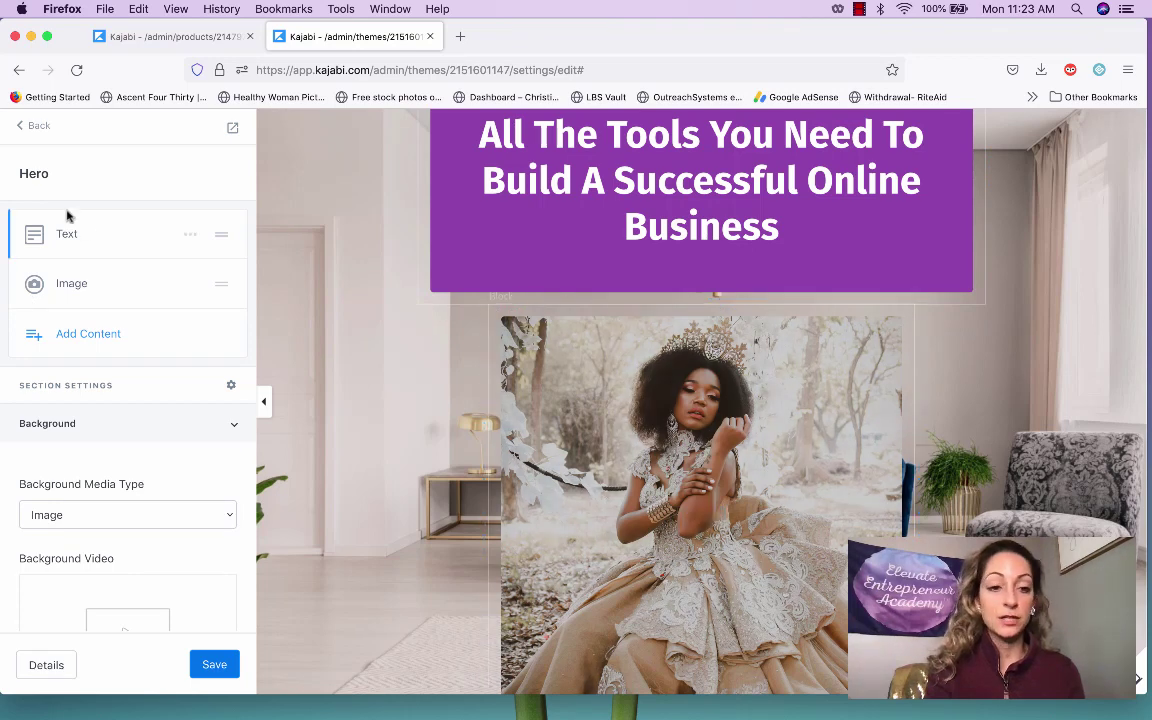
{"action": "left_click", "coordinate": [86, 333]}
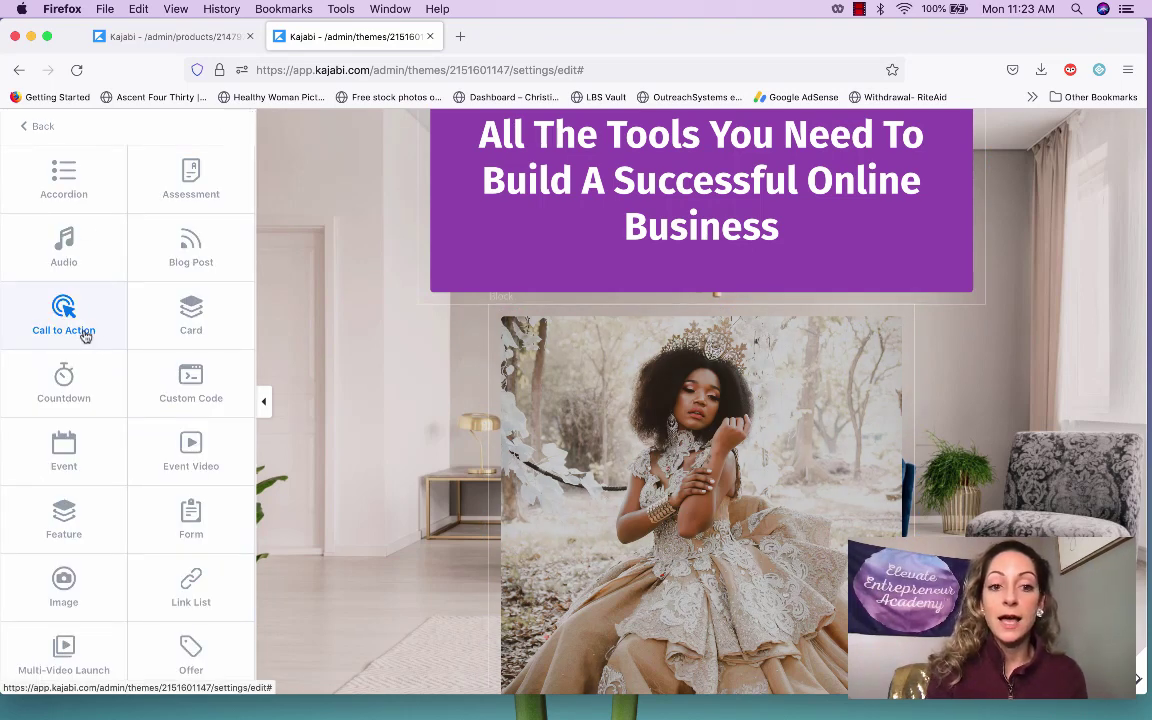
{"action": "scroll", "coordinate": [152, 419], "scroll_direction": "down", "scroll_amount": 1}
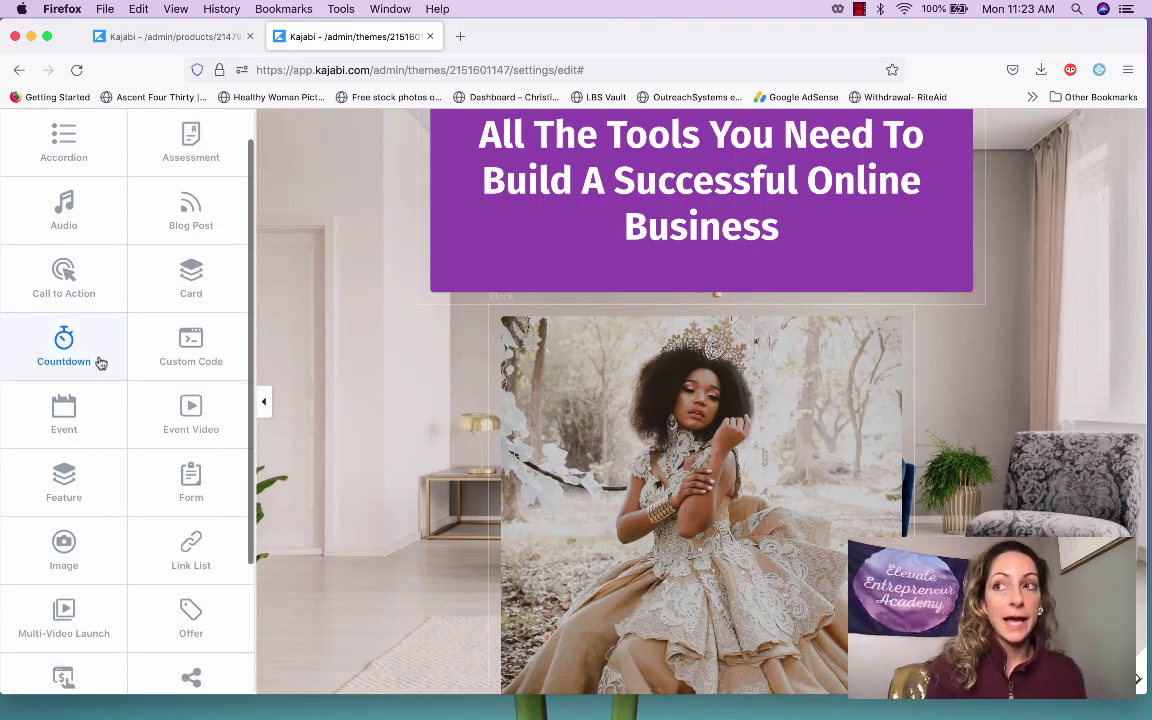
{"action": "scroll", "coordinate": [172, 501], "scroll_direction": "down", "scroll_amount": 3}
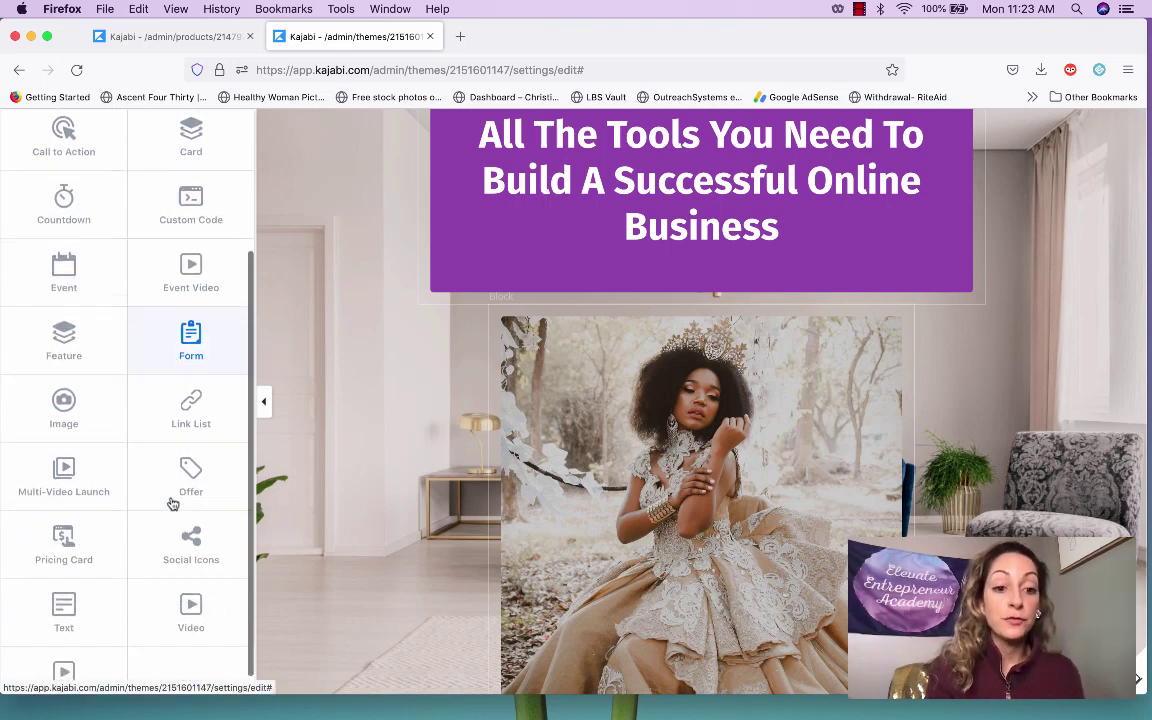
{"action": "scroll", "coordinate": [175, 500], "scroll_direction": "down", "scroll_amount": 1}
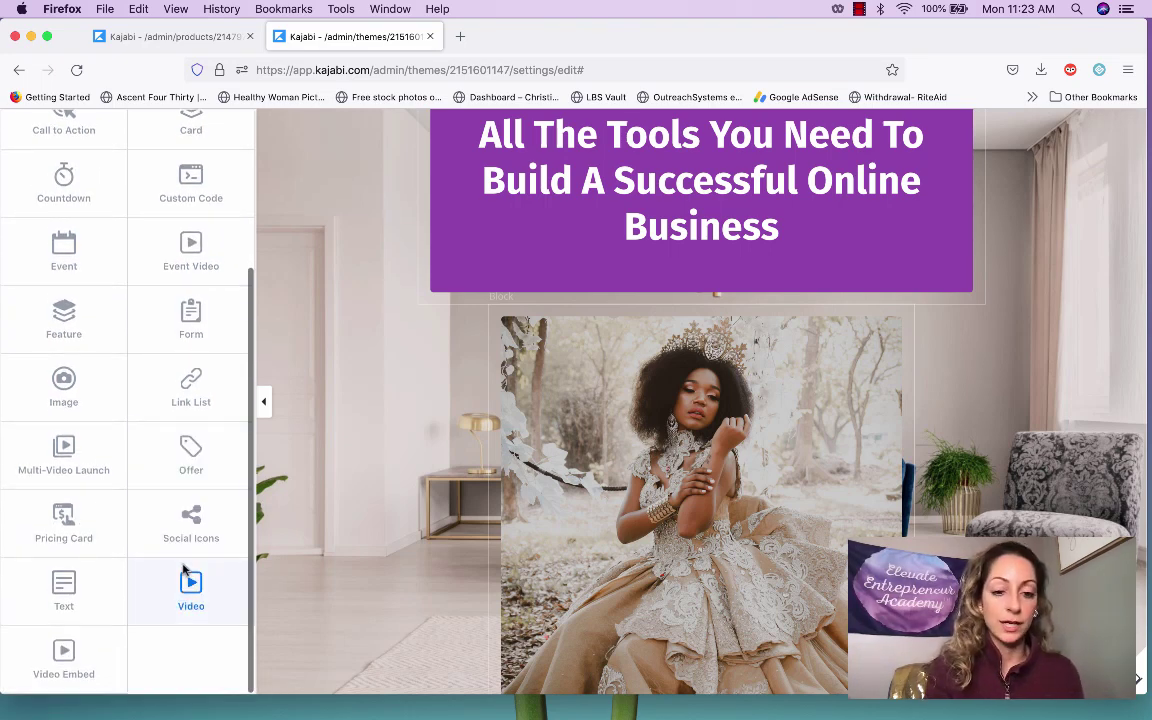
{"action": "scroll", "coordinate": [40, 138], "scroll_direction": "up", "scroll_amount": 5}
{"action": "left_click", "coordinate": [41, 137]}
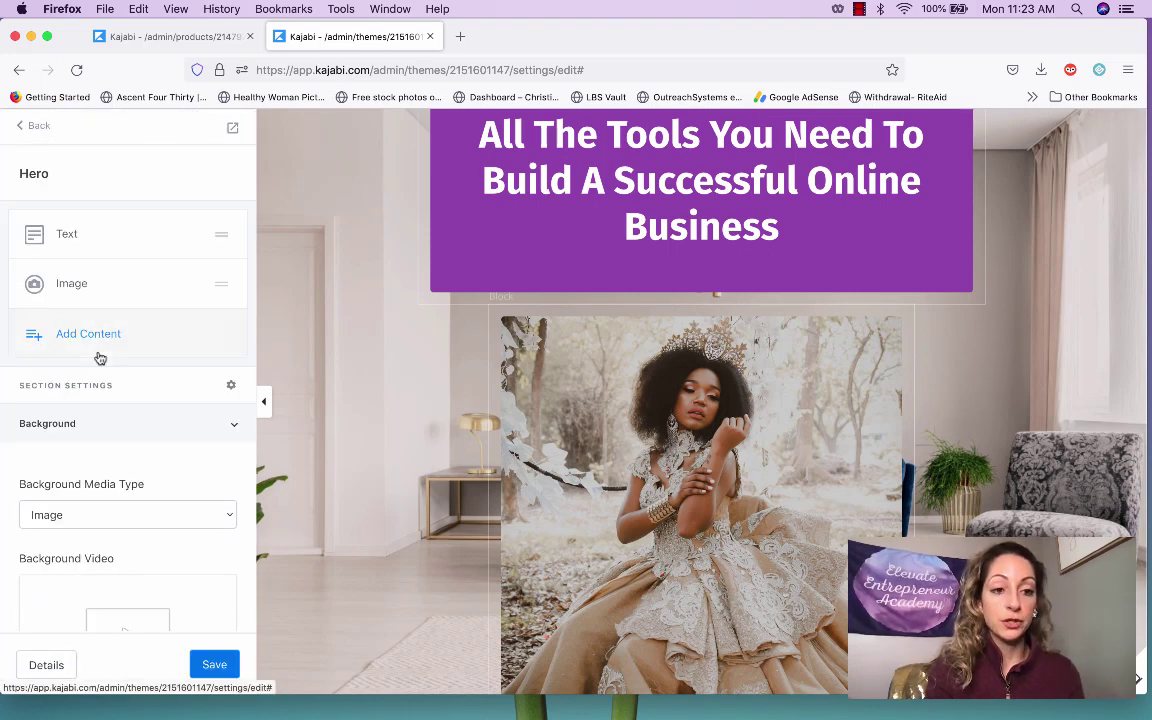
Add a 3 Feature Cards section to the Test page
{"action": "left_click", "coordinate": [32, 126]}
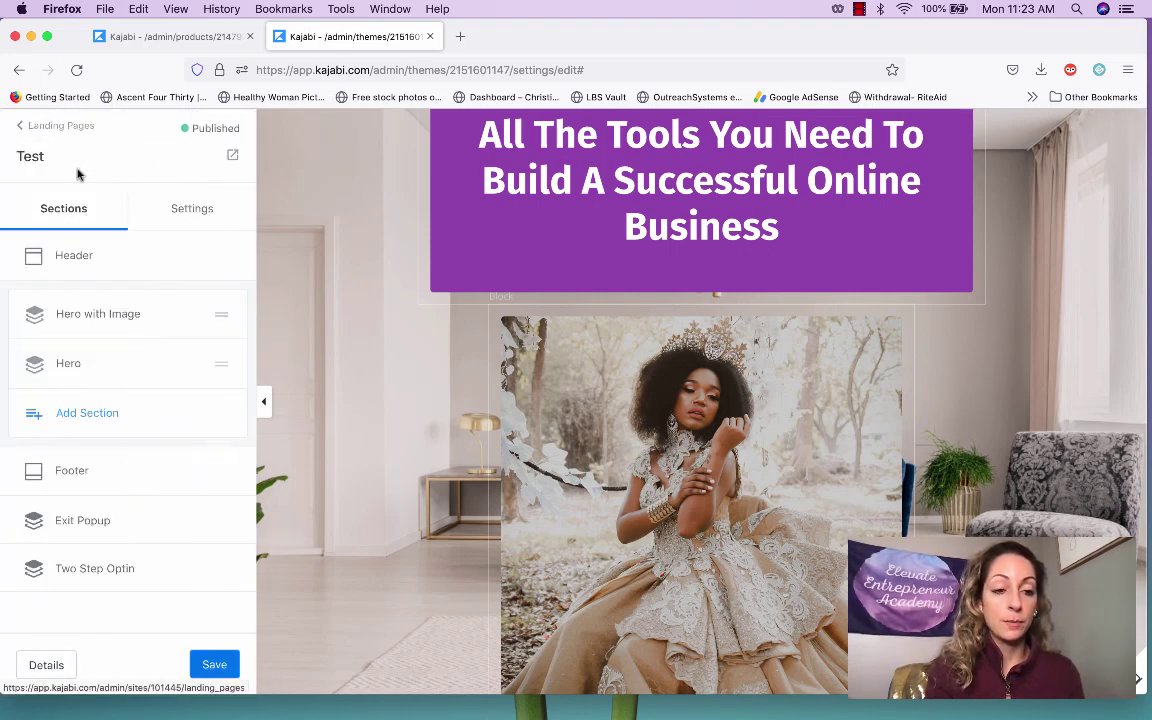
{"action": "left_click", "coordinate": [107, 414]}
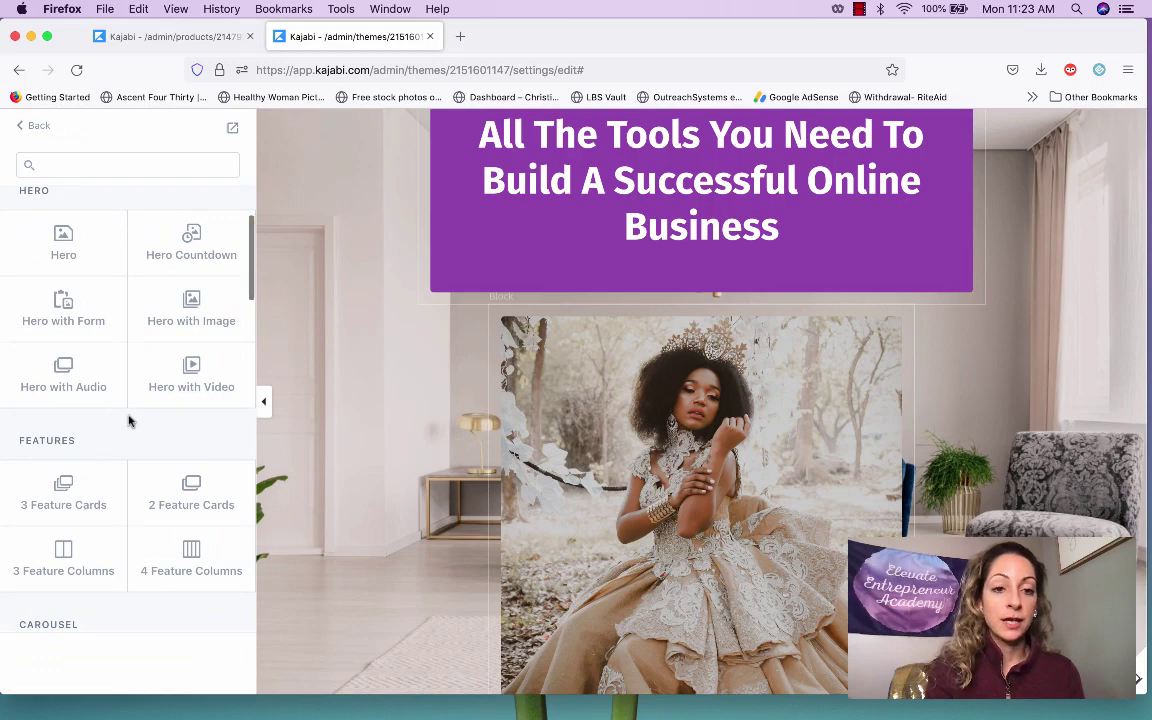
{"action": "scroll", "coordinate": [128, 420], "scroll_direction": "down", "scroll_amount": 5}
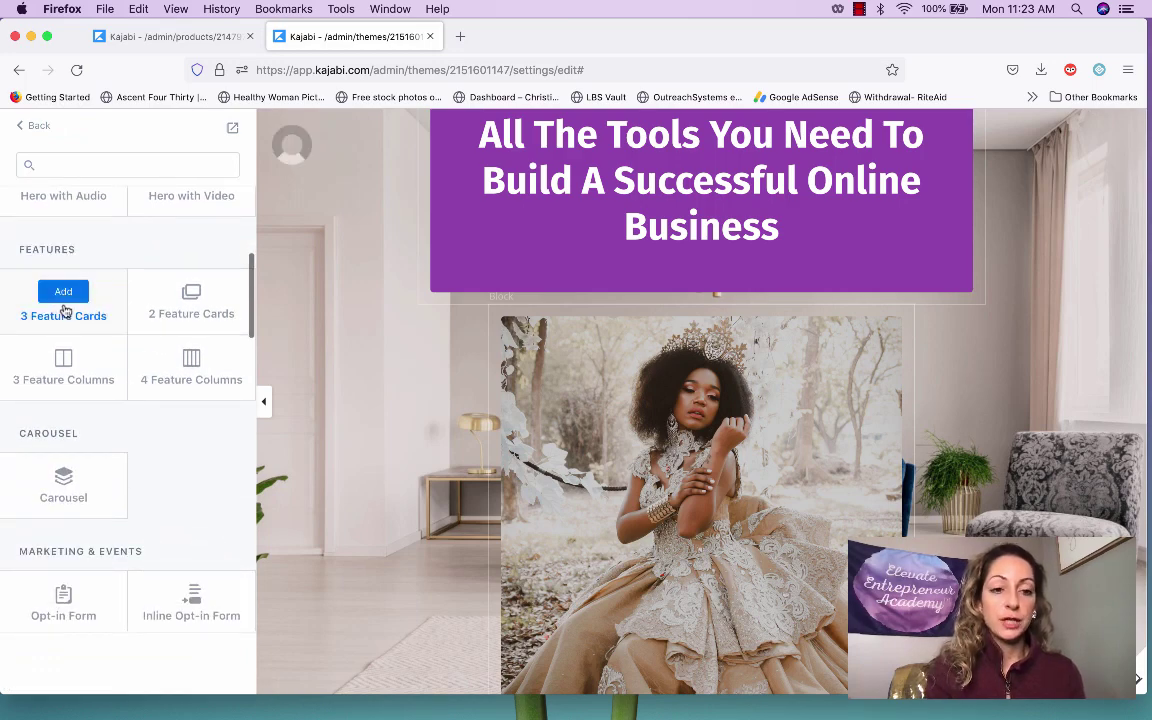
{"action": "left_click", "coordinate": [63, 298]}
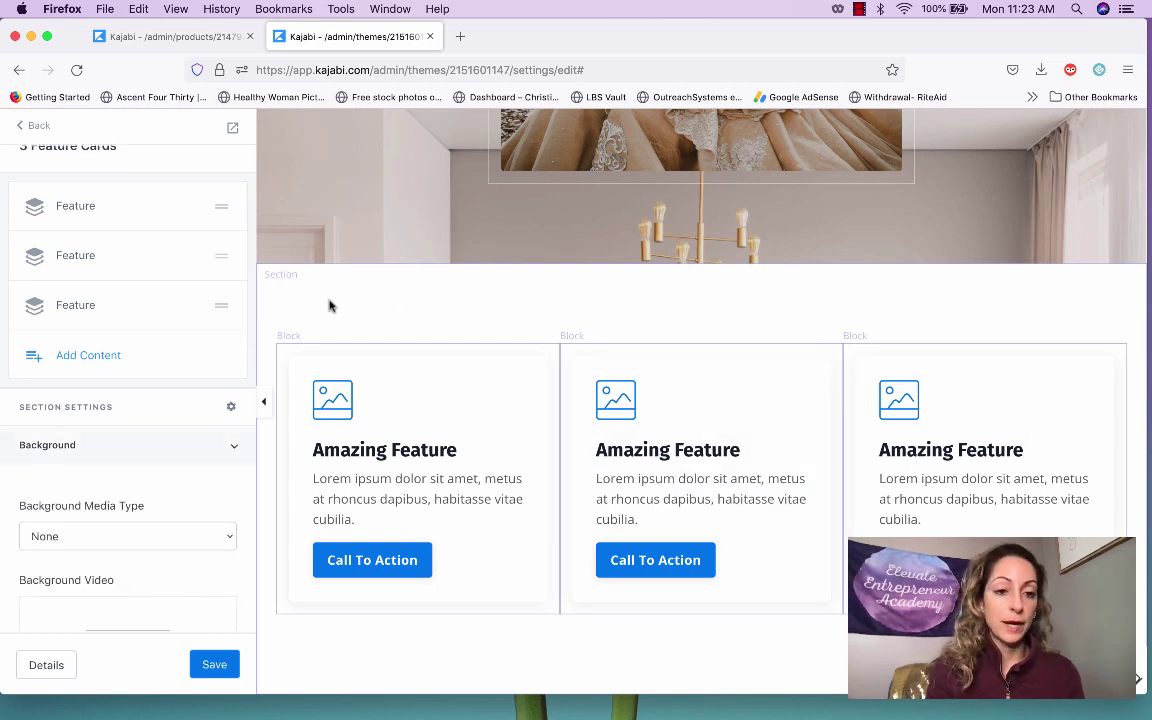
Set the feature cards section's background media type to Image
{"action": "scroll", "coordinate": [100, 410], "scroll_direction": "down", "scroll_amount": 10}
{"action": "scroll", "coordinate": [78, 390], "scroll_direction": "up", "scroll_amount": 3}
{"action": "scroll", "coordinate": [78, 390], "scroll_direction": "up", "scroll_amount": 5}
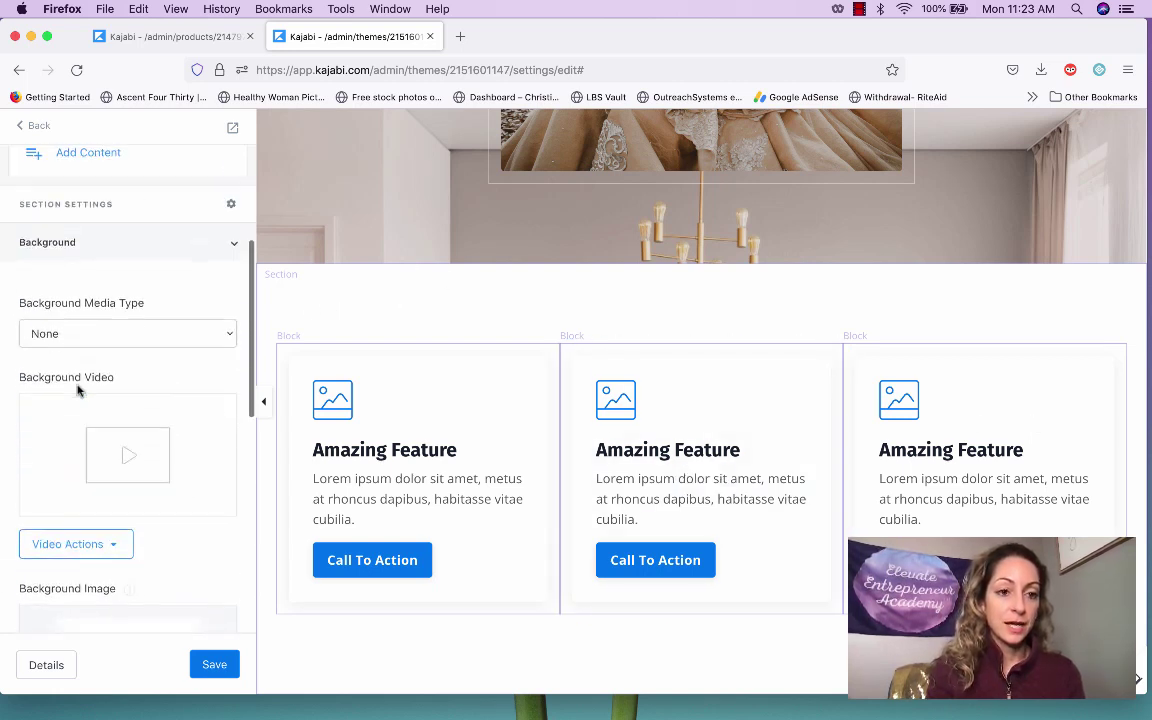
{"action": "left_click", "coordinate": [88, 350]}
{"action": "left_click", "coordinate": [108, 365]}
{"action": "scroll", "coordinate": [155, 380], "scroll_direction": "down", "scroll_amount": 5}
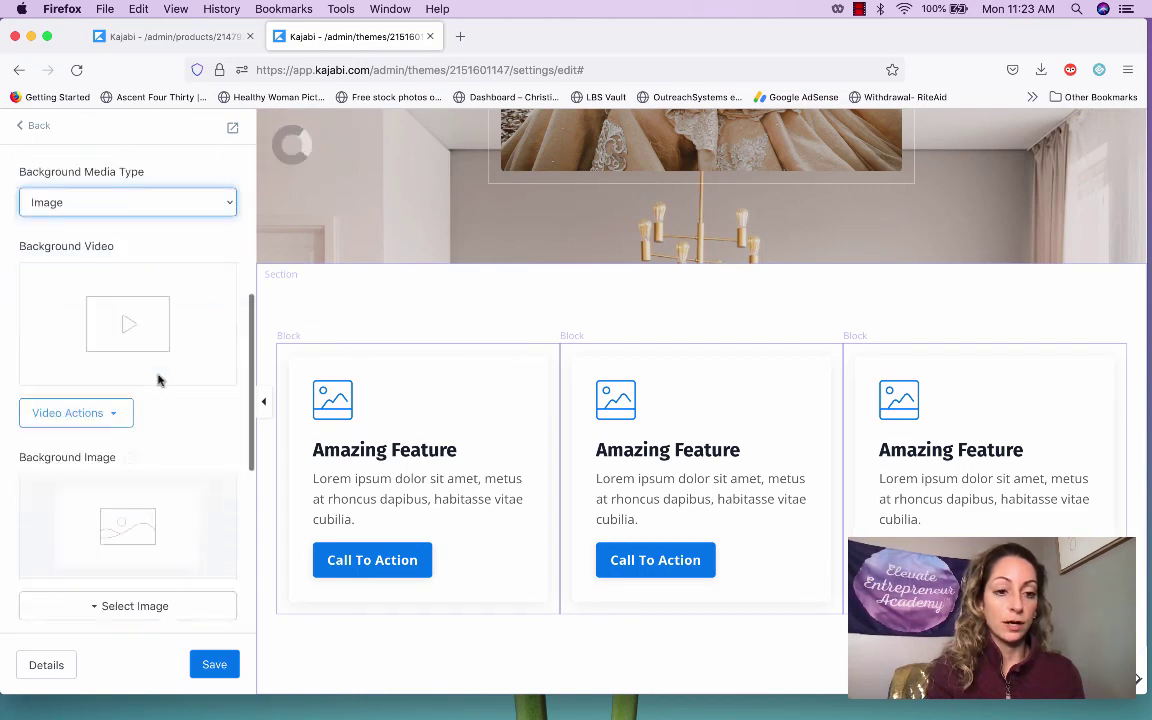
Use the recent dining room image with the crystal chandelier as the section's background and save the page
{"action": "left_click", "coordinate": [150, 485]}
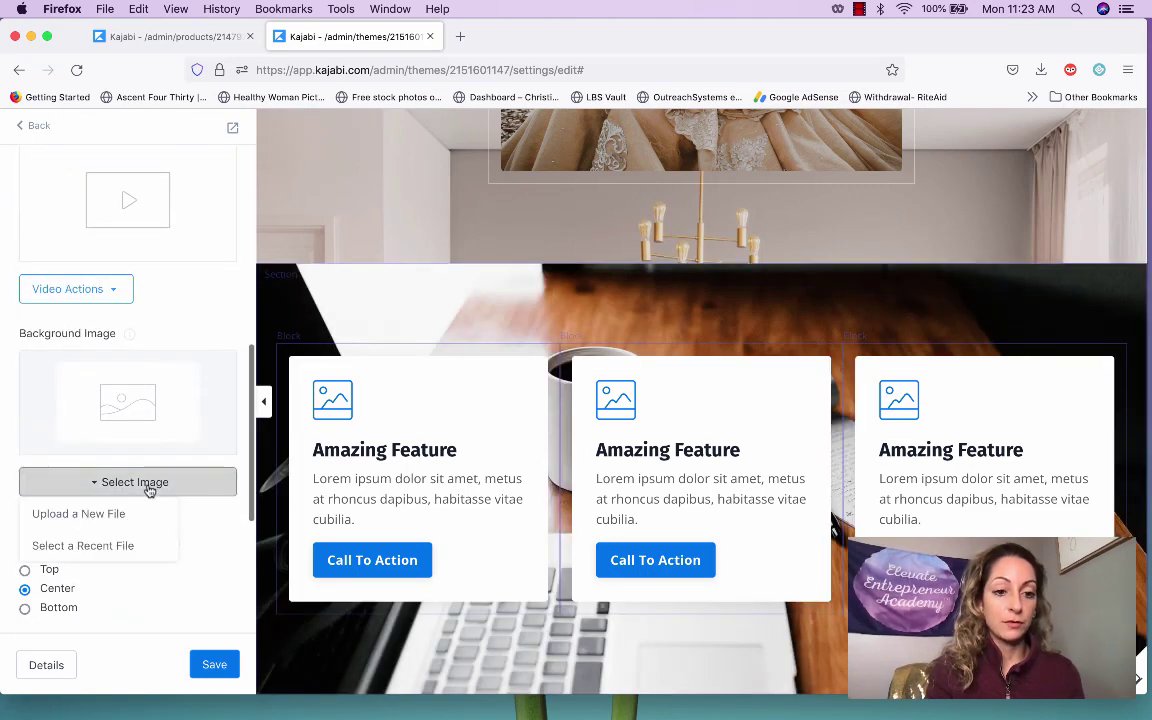
{"action": "left_click", "coordinate": [136, 545]}
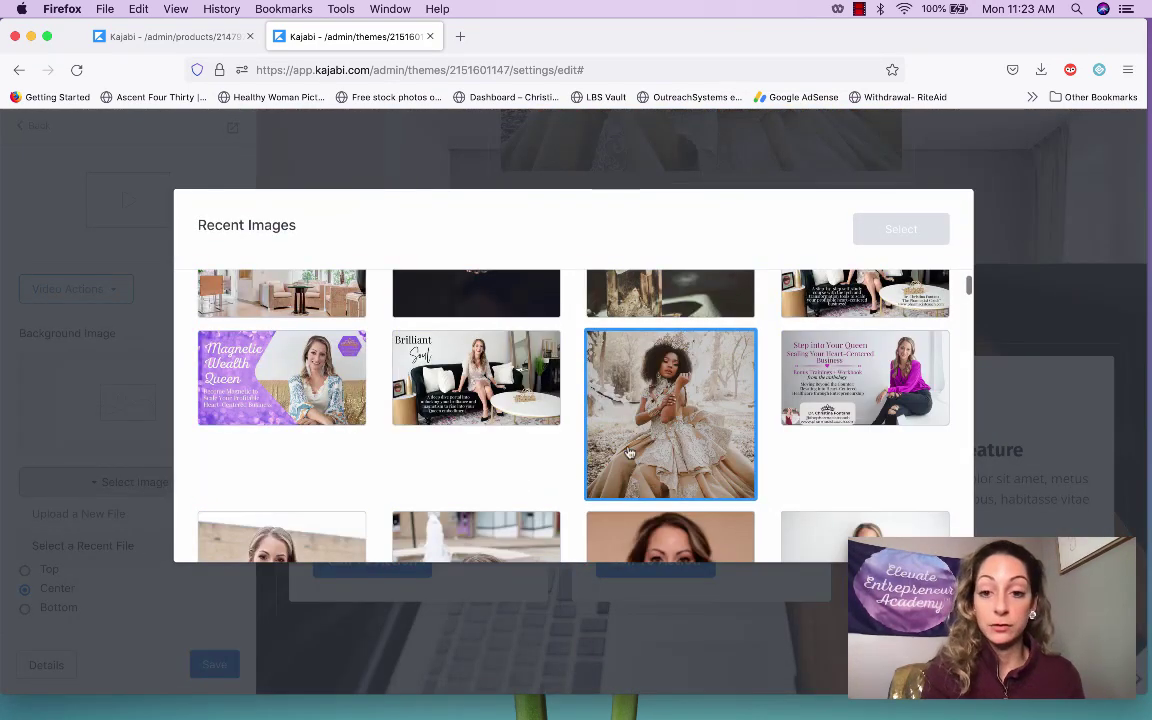
{"action": "scroll", "coordinate": [628, 453], "scroll_direction": "up", "scroll_amount": 2}
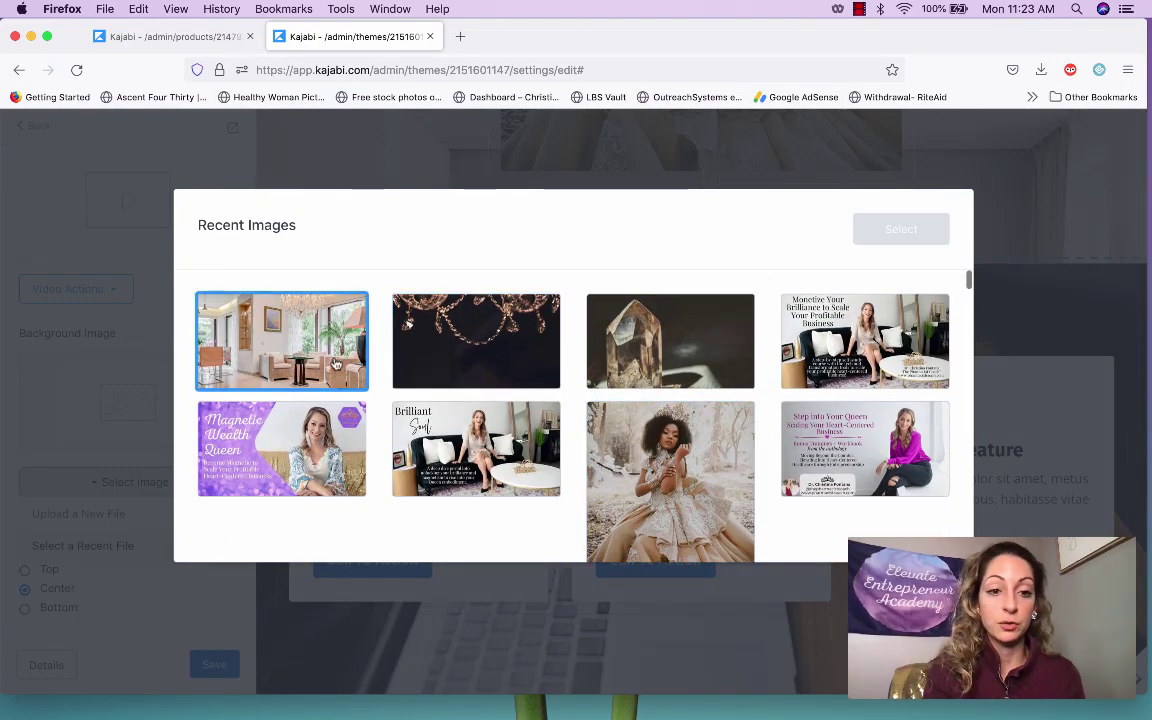
{"action": "left_click", "coordinate": [300, 330]}
{"action": "left_click", "coordinate": [899, 233]}
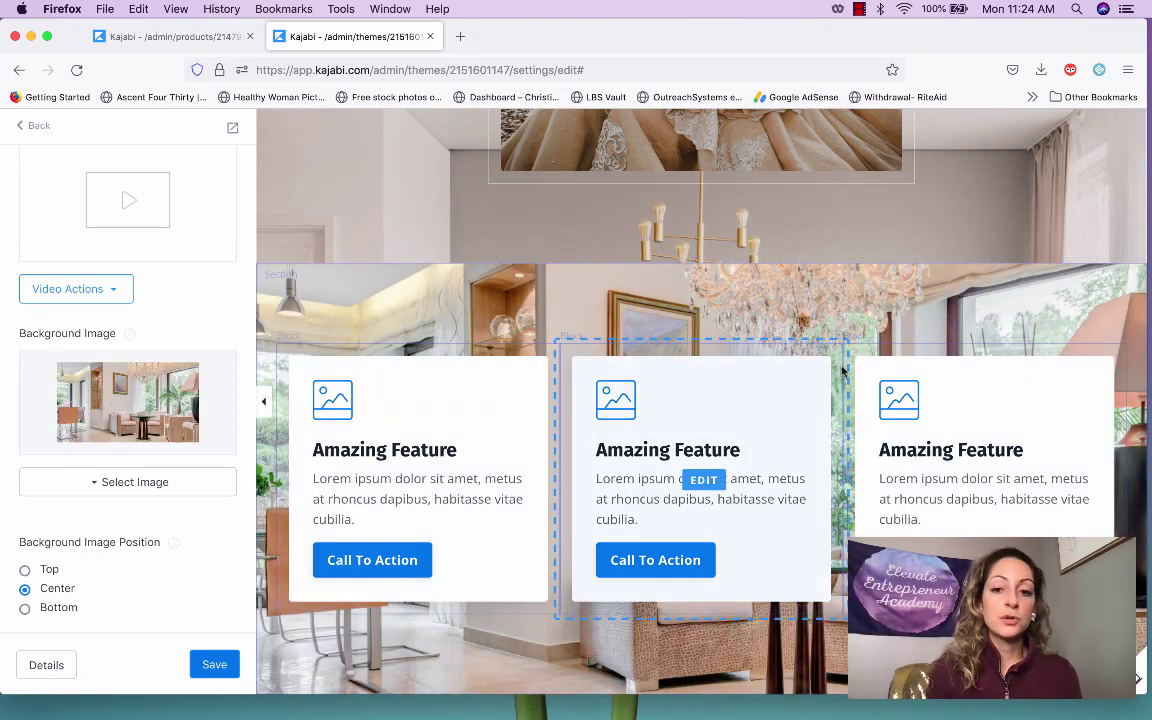
{"action": "left_click", "coordinate": [211, 666]}
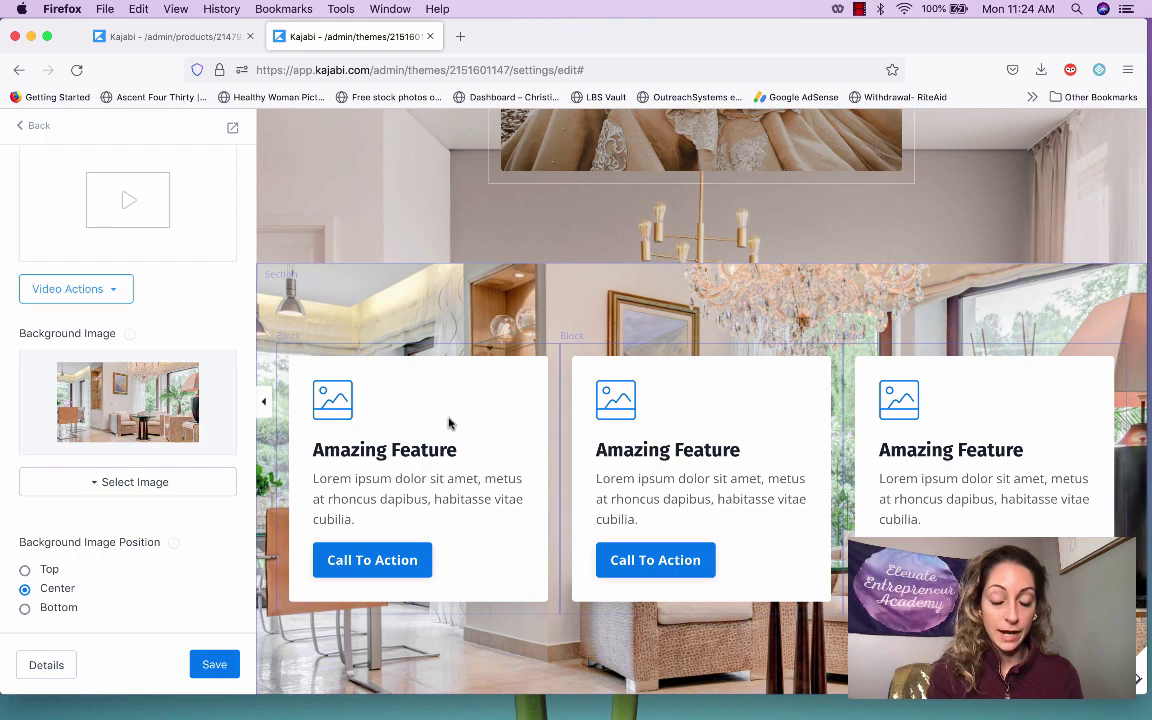
Set the first feature card's image to the recent photo of the woman seated in a red dress, keeping the full crop
{"action": "left_click", "coordinate": [449, 423]}
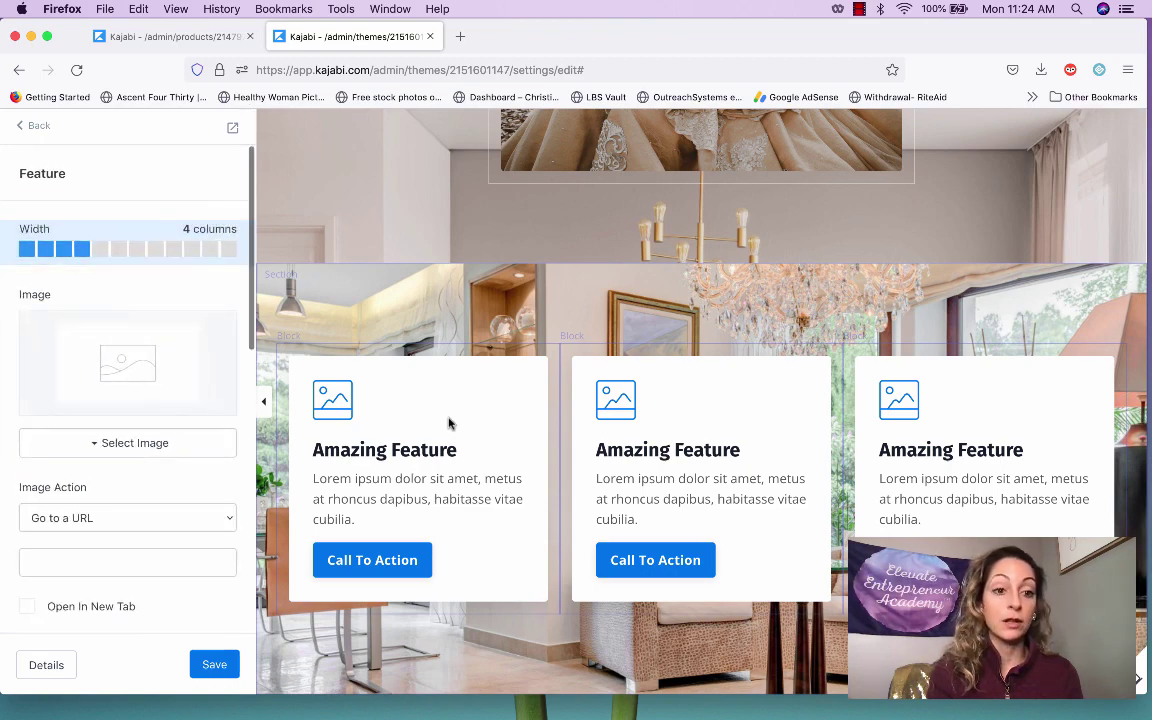
{"action": "left_click", "coordinate": [185, 454]}
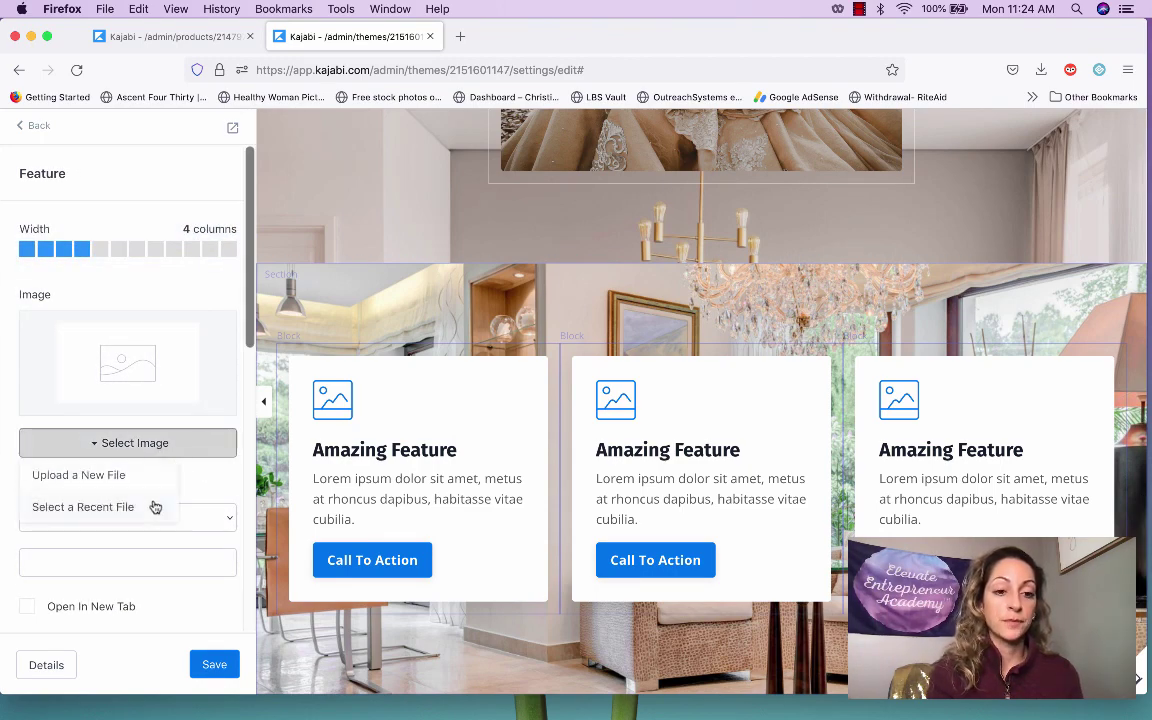
{"action": "left_click", "coordinate": [154, 507]}
{"action": "scroll", "coordinate": [546, 378], "scroll_direction": "down", "scroll_amount": 10}
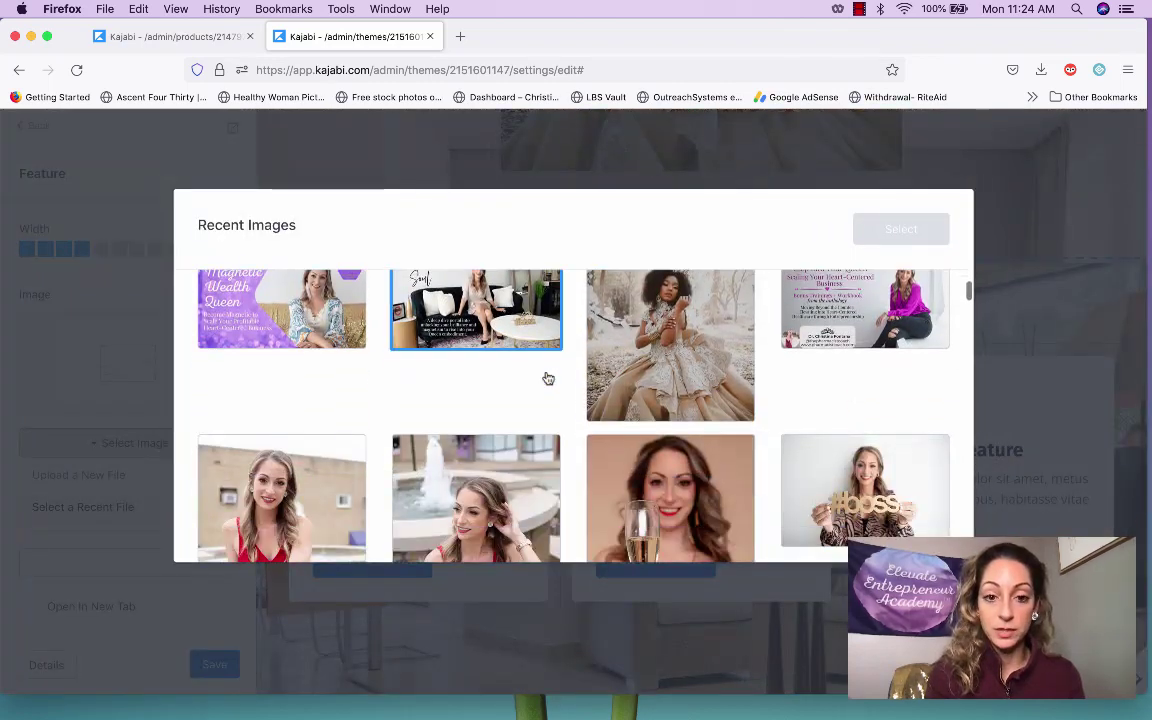
{"action": "left_click", "coordinate": [289, 404]}
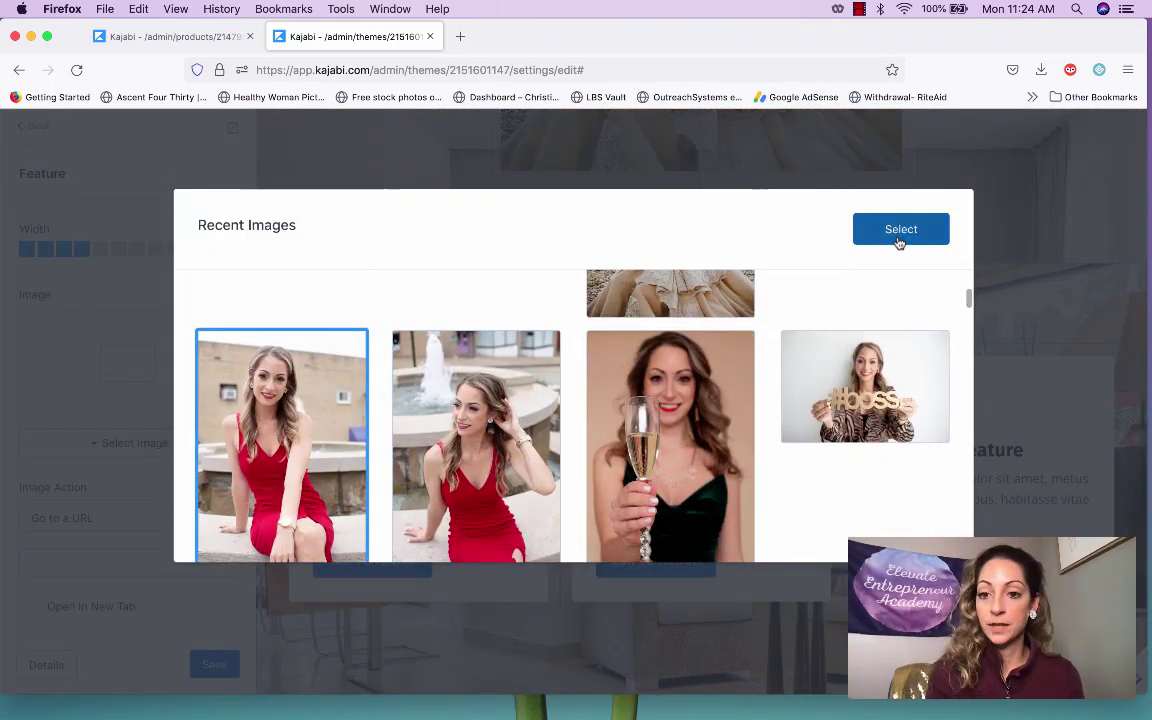
{"action": "left_click", "coordinate": [900, 232]}
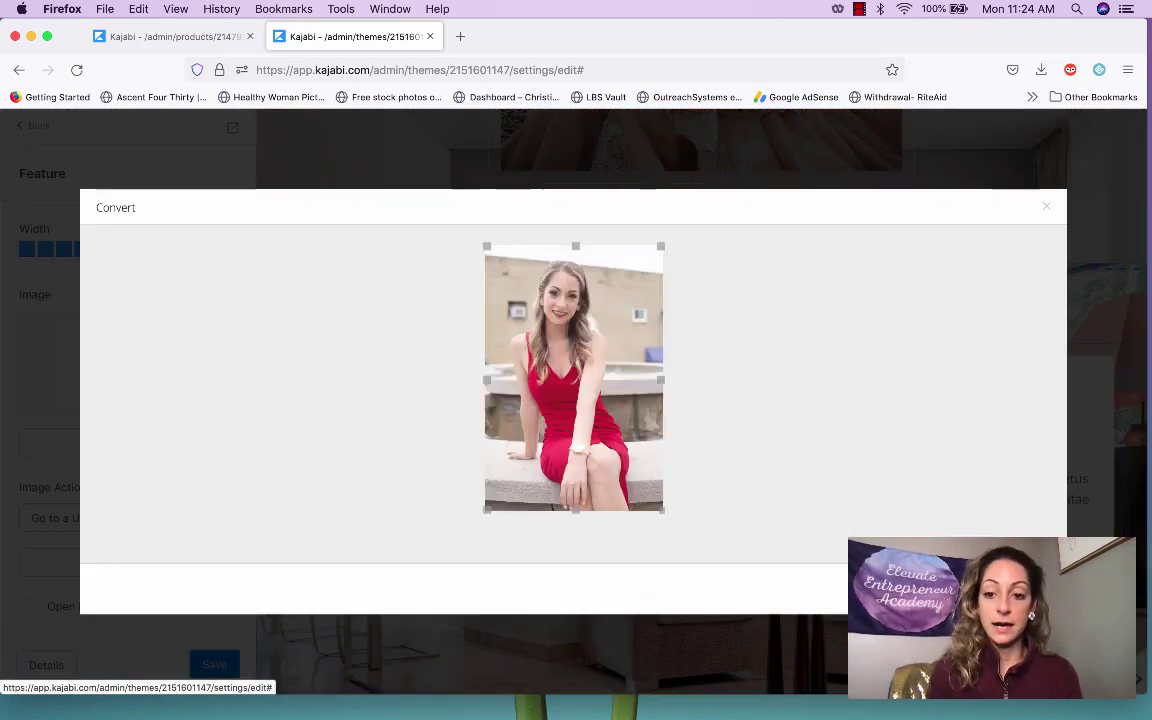
{"action": "left_click", "coordinate": [1010, 589]}
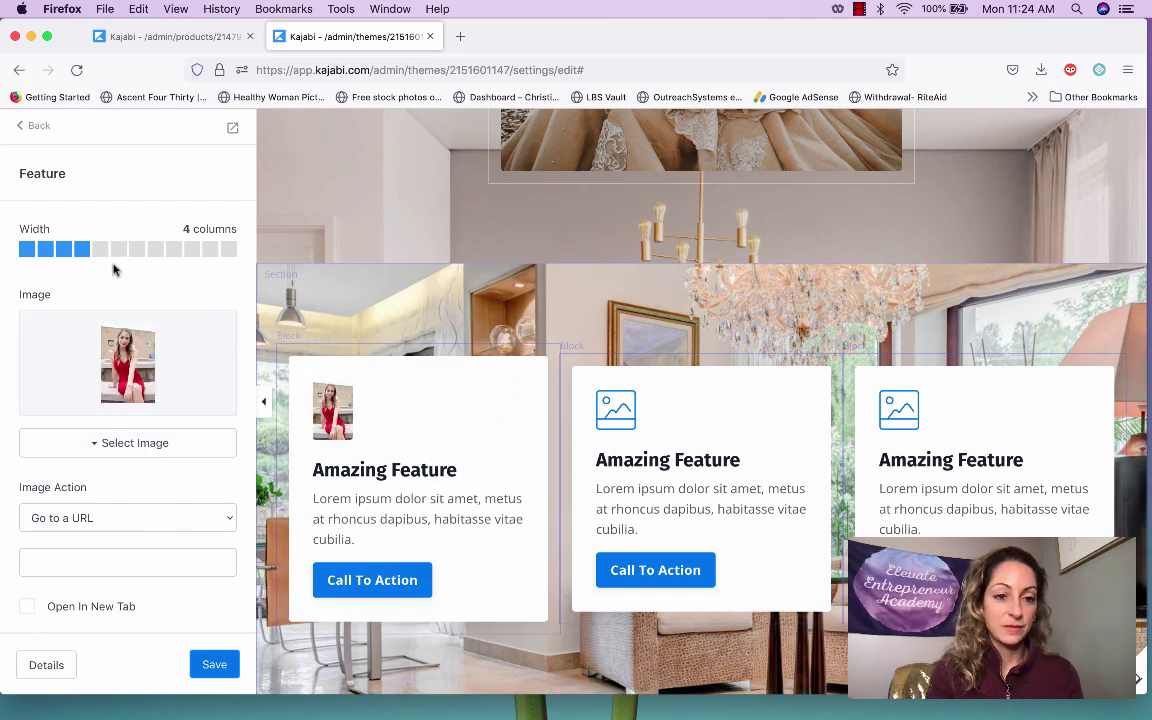
Try a width of 5 columns for the first feature card and return it to 4 columns
{"action": "left_click", "coordinate": [108, 252]}
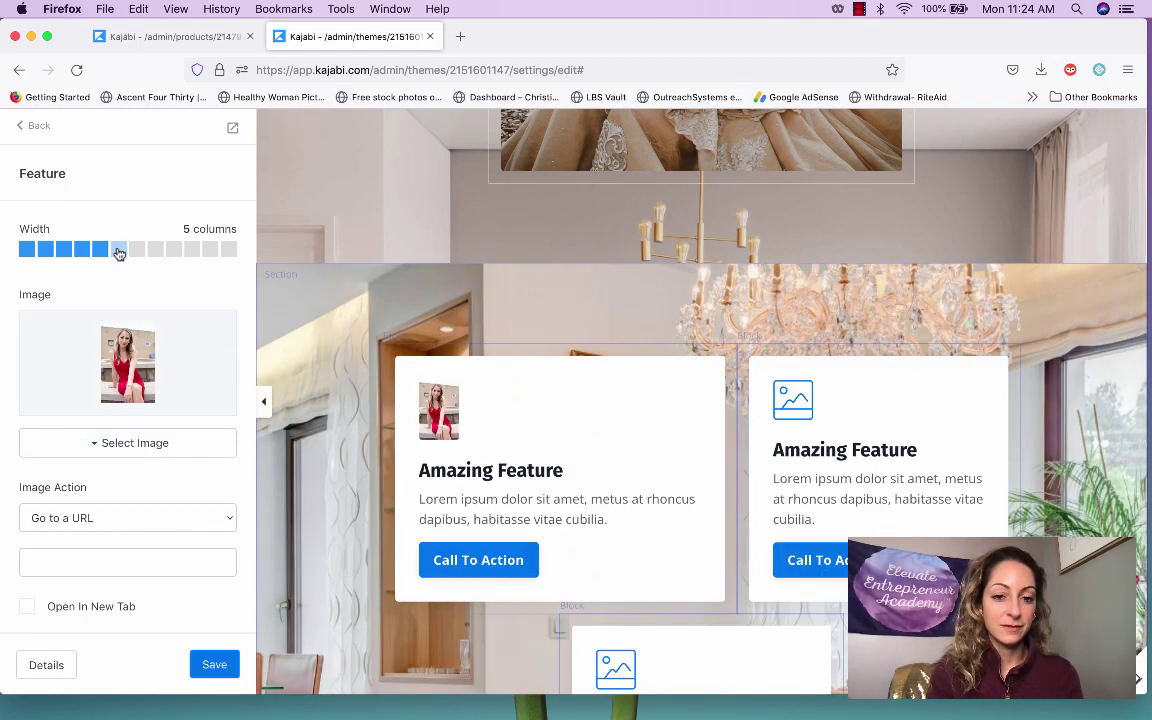
{"action": "left_click", "coordinate": [88, 250]}
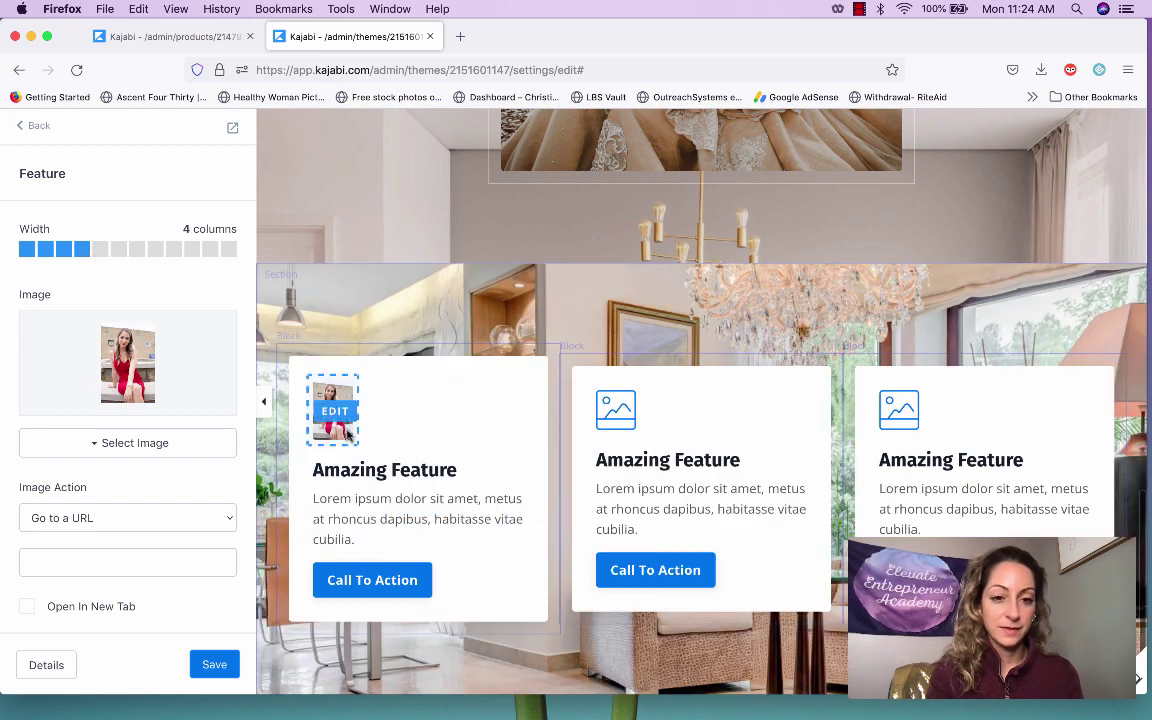
Set the image width of the first feature card's photo to 200 in its image style settings
{"action": "left_click", "coordinate": [348, 437]}
{"action": "scroll", "coordinate": [170, 455], "scroll_direction": "down", "scroll_amount": 3}
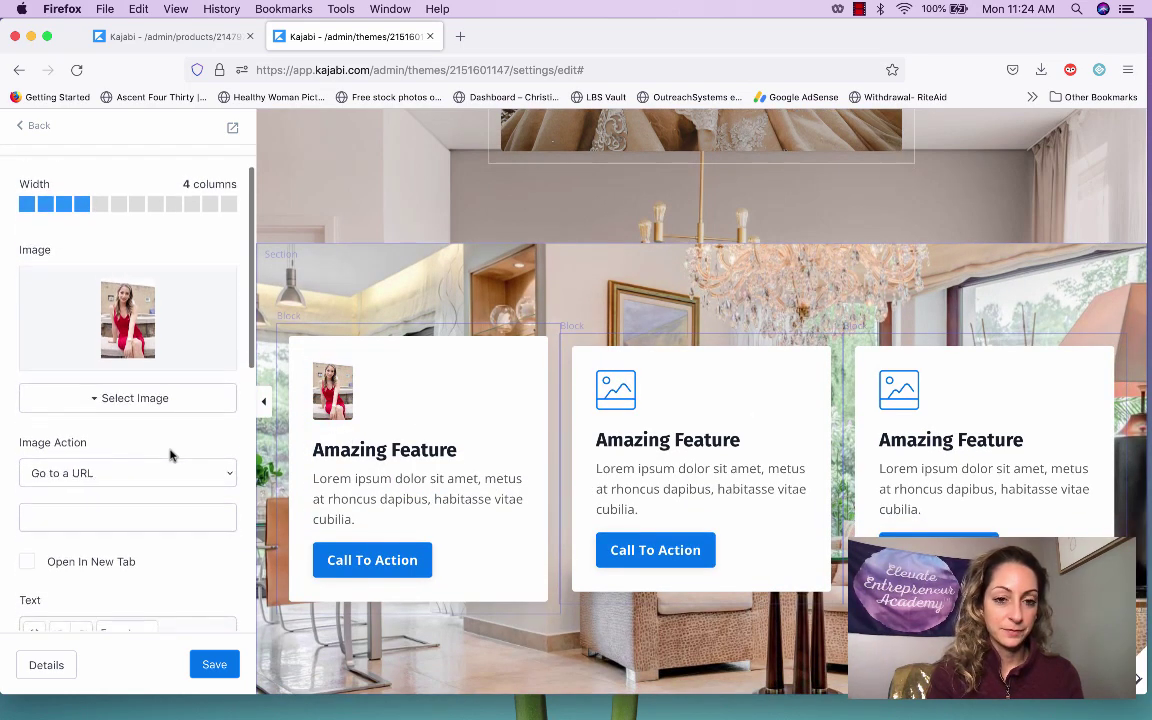
{"action": "scroll", "coordinate": [170, 455], "scroll_direction": "down", "scroll_amount": 5}
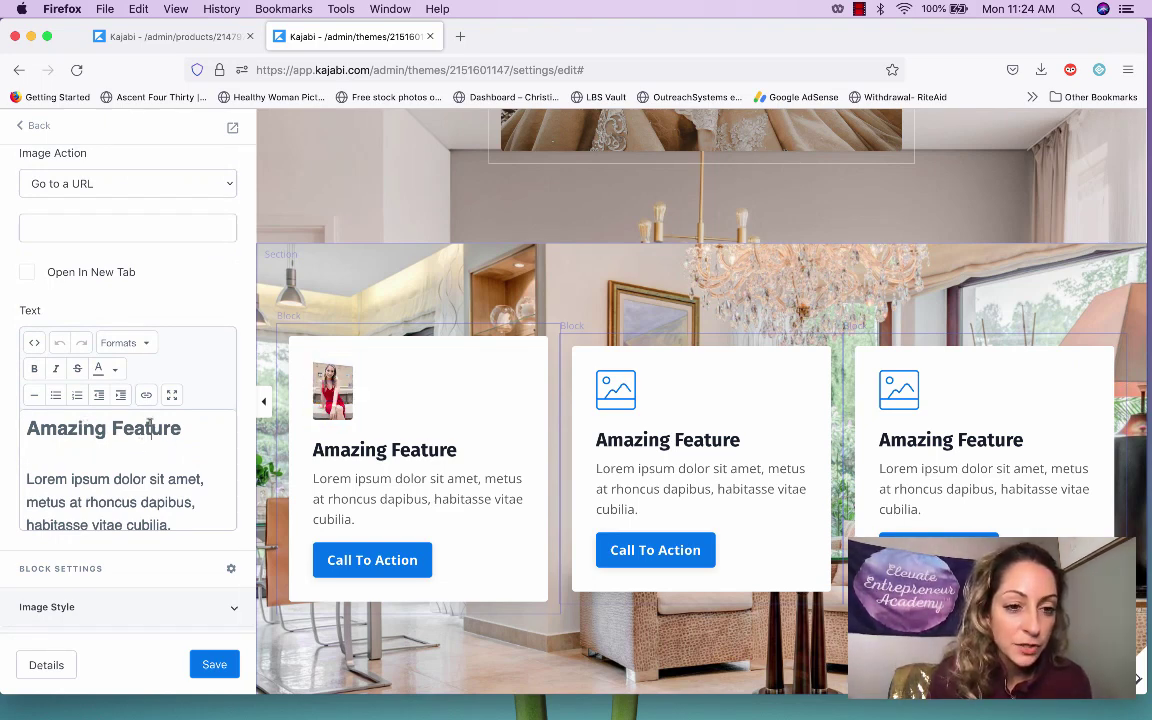
{"action": "left_click", "coordinate": [121, 342]}
{"action": "left_click", "coordinate": [72, 428]}
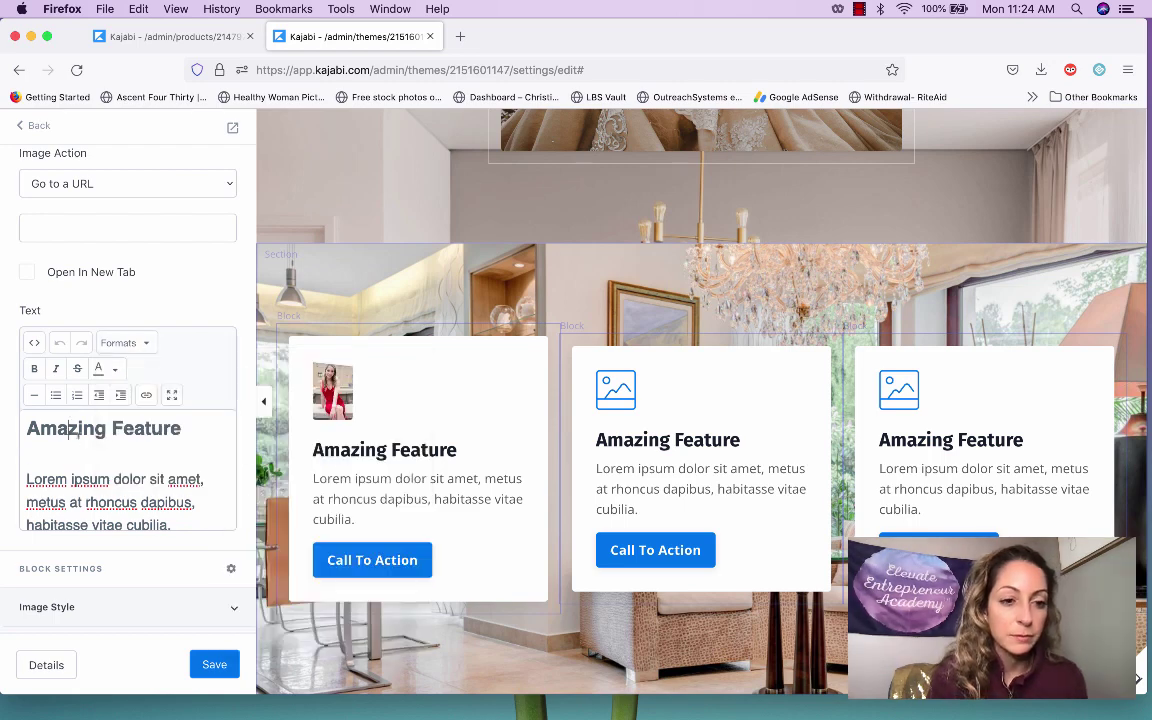
{"action": "scroll", "coordinate": [86, 444], "scroll_direction": "down", "scroll_amount": 3}
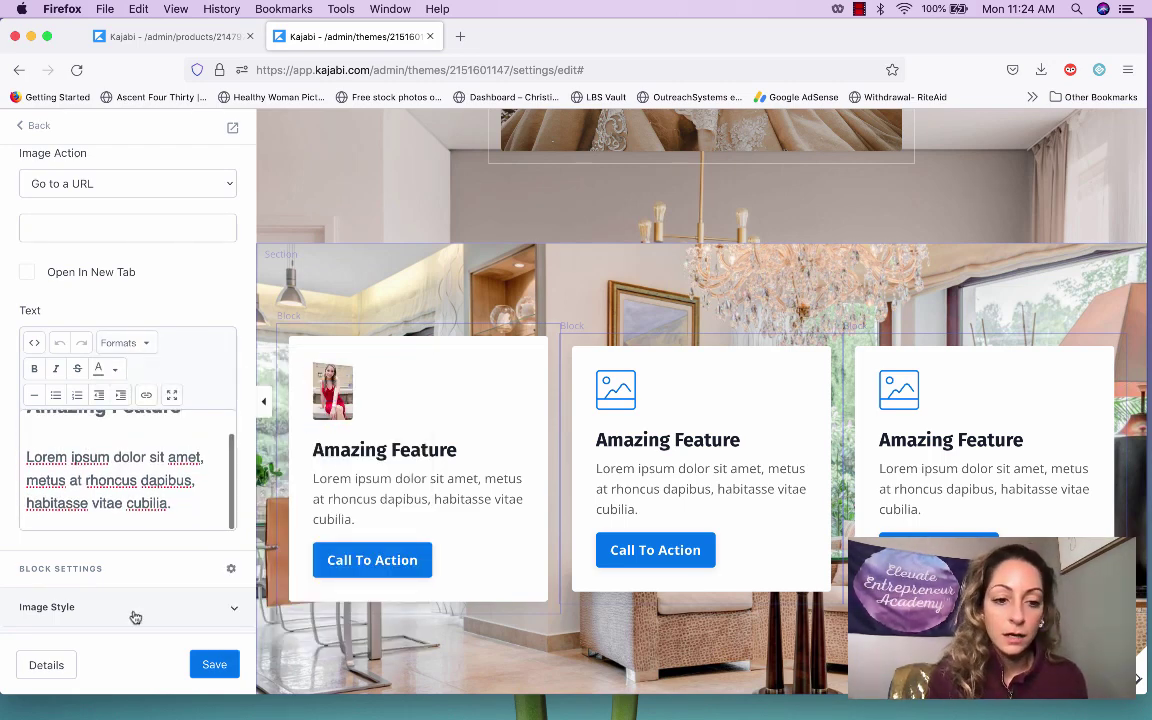
{"action": "scroll", "coordinate": [135, 609], "scroll_direction": "down", "scroll_amount": 3}
{"action": "left_click", "coordinate": [133, 456]}
{"action": "scroll", "coordinate": [134, 460], "scroll_direction": "down", "scroll_amount": 3}
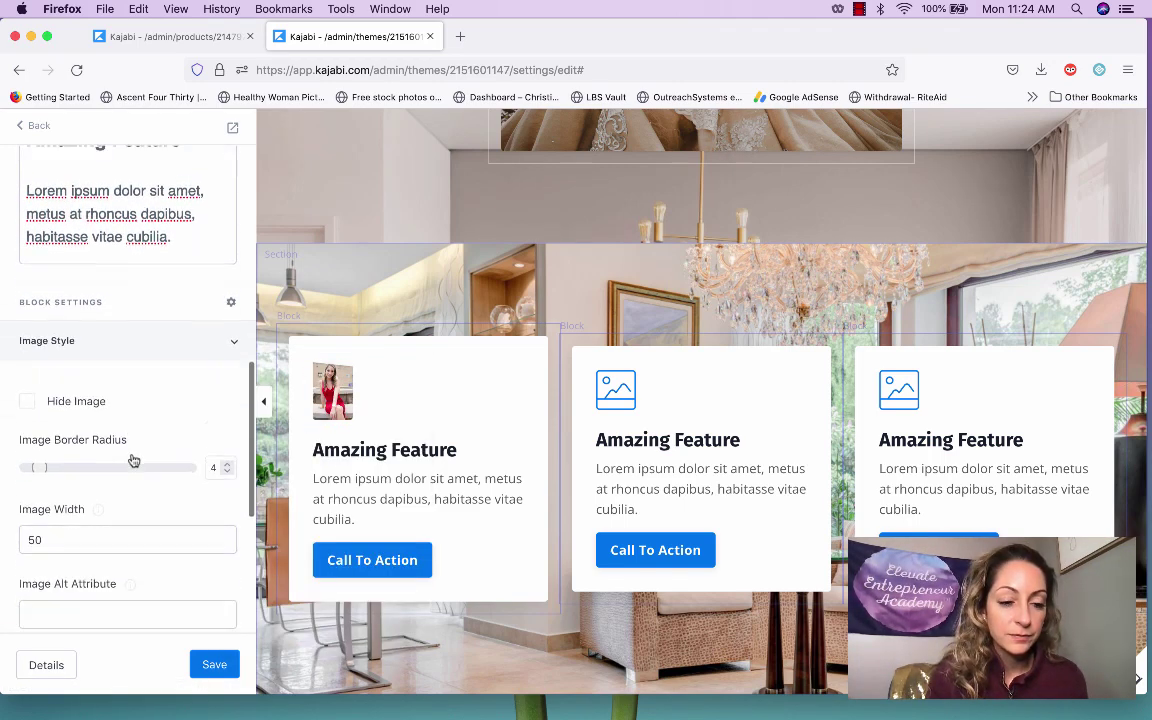
{"action": "scroll", "coordinate": [110, 470], "scroll_direction": "down", "scroll_amount": 1}
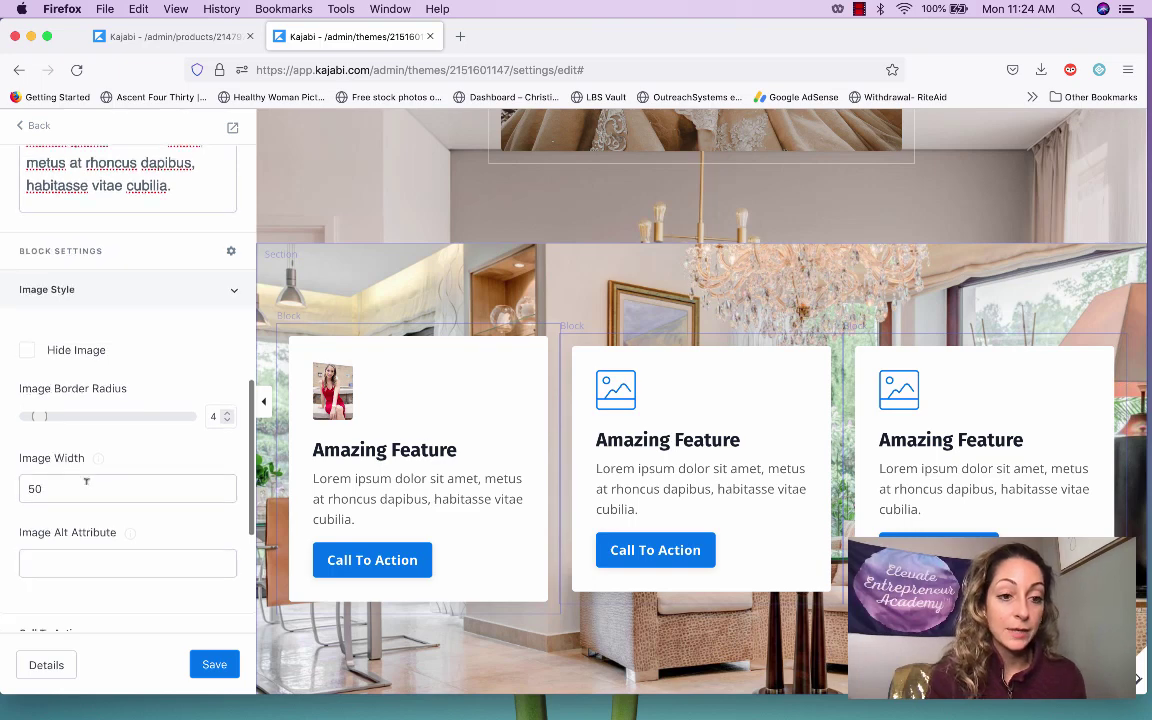
{"action": "double_click", "coordinate": [35, 488]}
{"action": "type", "text": "200"}
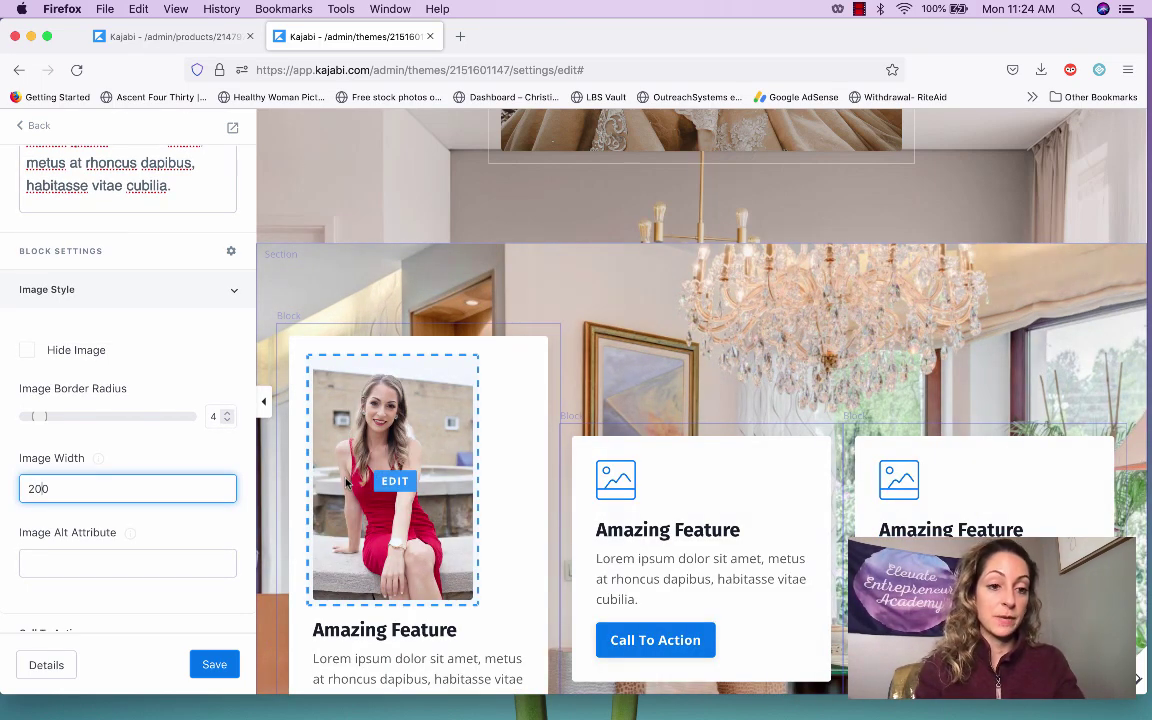
Set the first feature card's right inside spacing to 50 in its desktop layout settings
{"action": "left_click", "coordinate": [333, 428]}
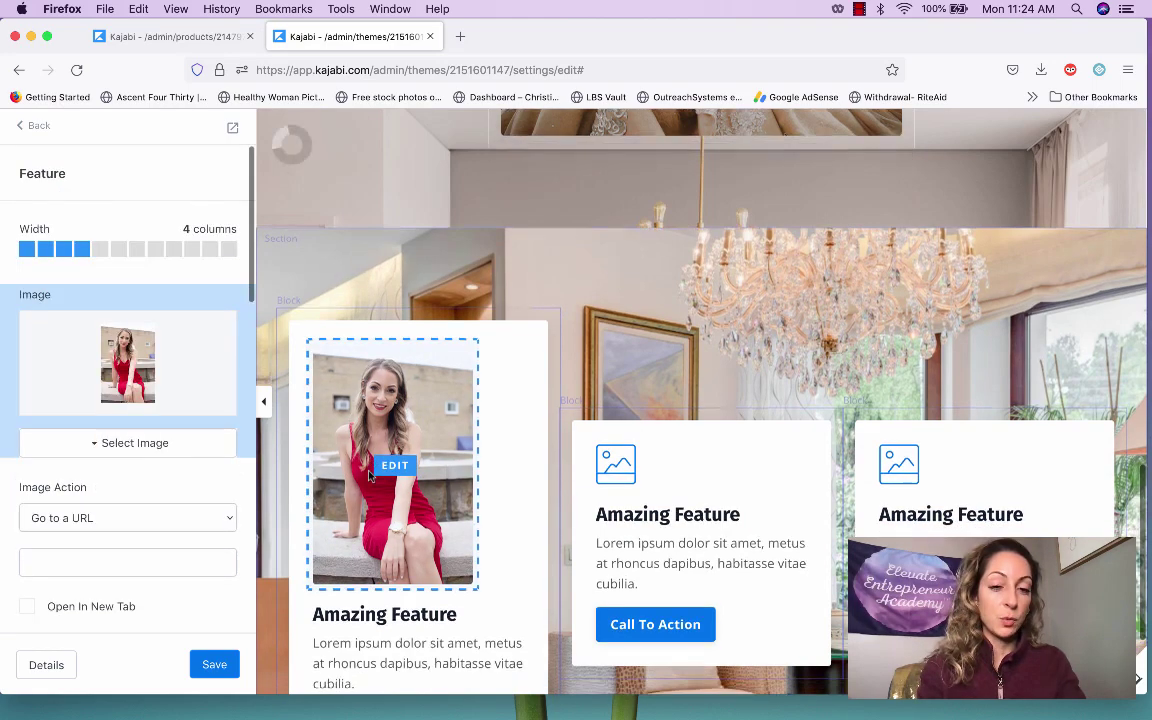
{"action": "scroll", "coordinate": [180, 455], "scroll_direction": "down", "scroll_amount": 5}
{"action": "scroll", "coordinate": [180, 451], "scroll_direction": "down", "scroll_amount": 5}
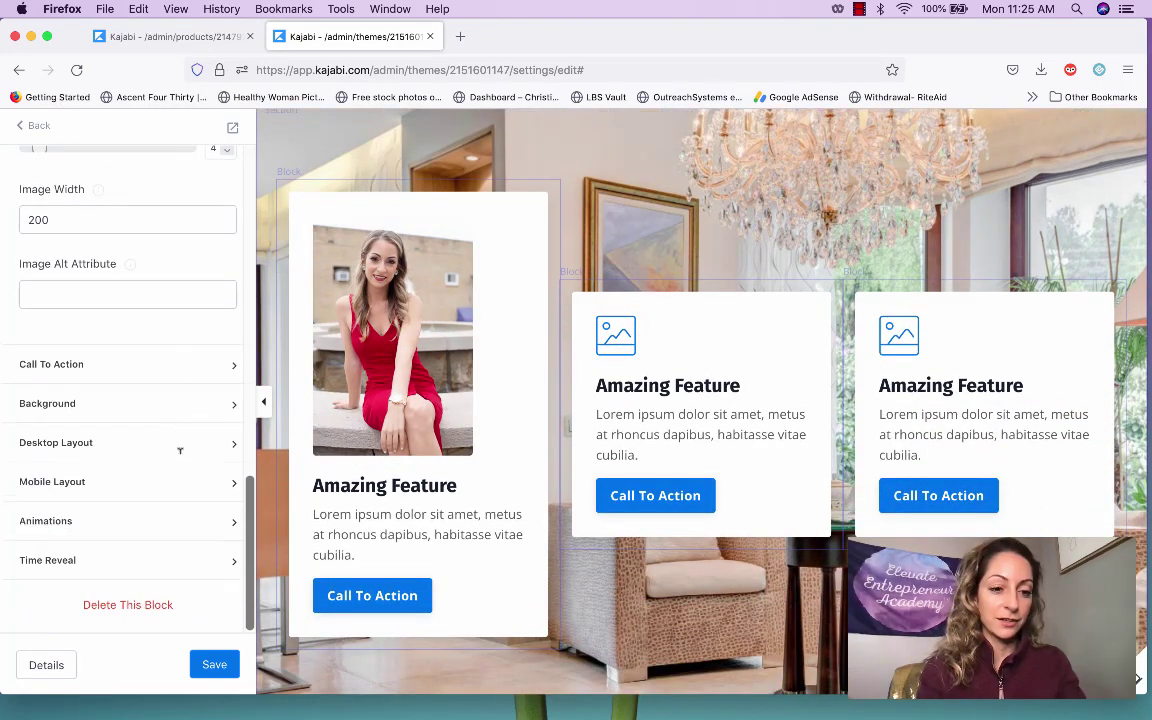
{"action": "left_click", "coordinate": [175, 447]}
{"action": "scroll", "coordinate": [175, 451], "scroll_direction": "down", "scroll_amount": 2}
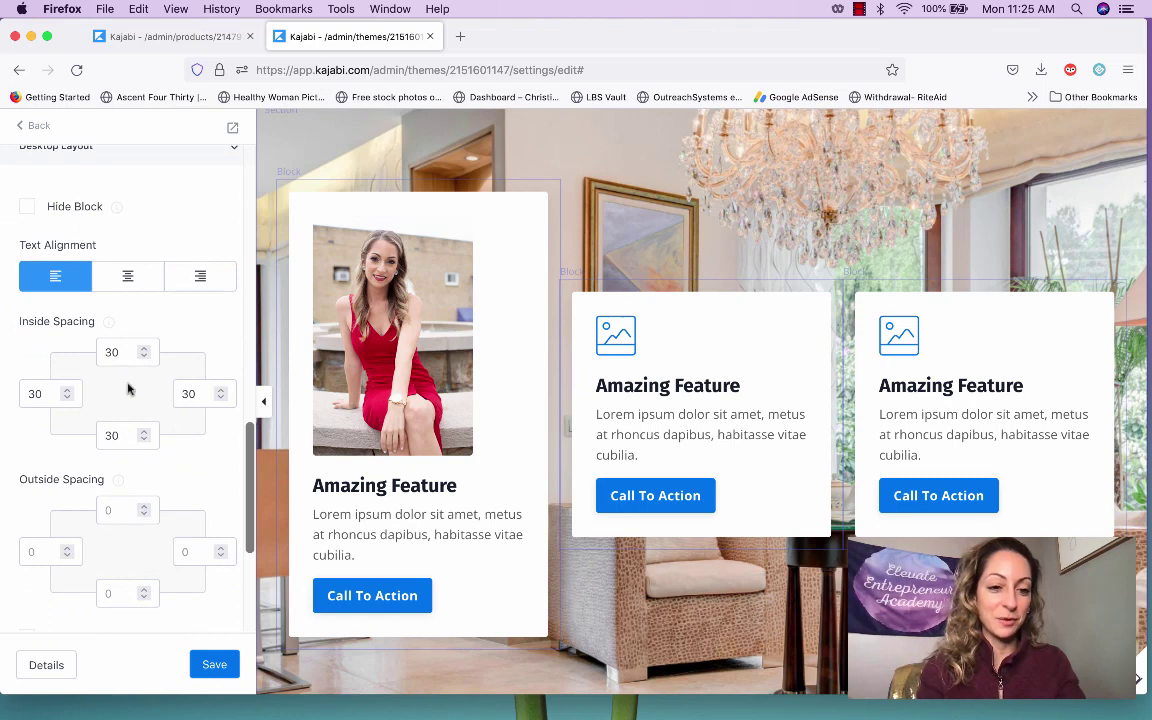
{"action": "double_click", "coordinate": [187, 393]}
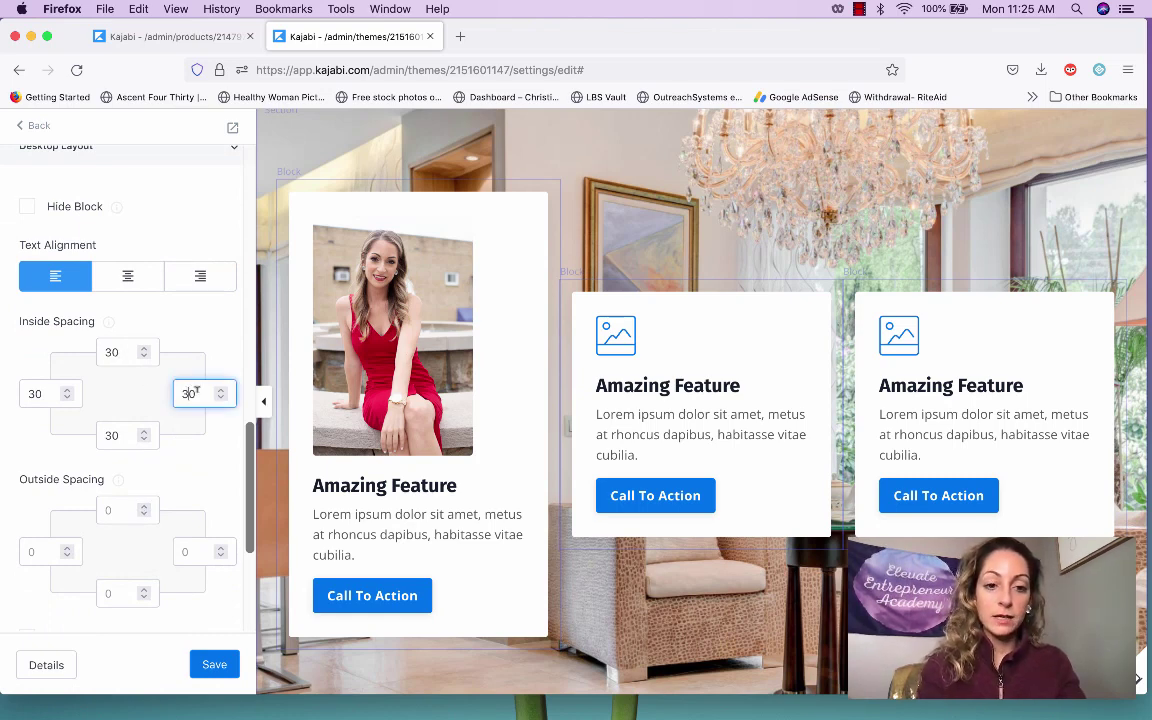
{"action": "type", "text": "40"}
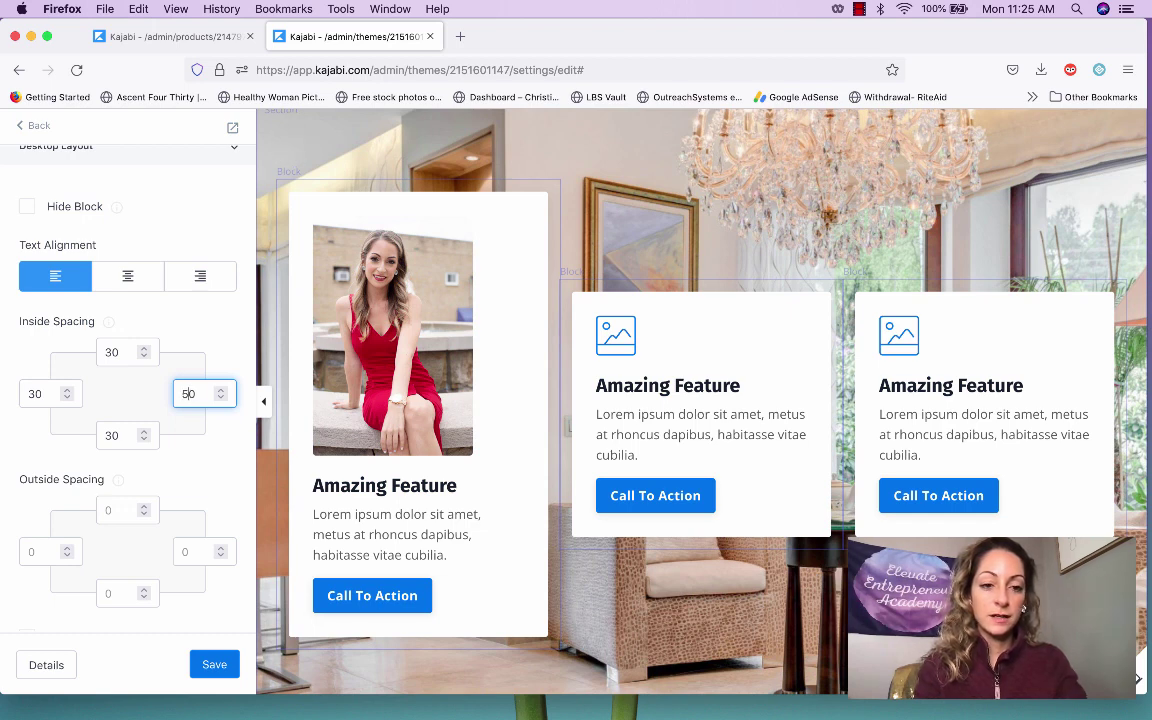
Try a right outside spacing of 50 for the first feature card and return it to 0
{"action": "double_click", "coordinate": [189, 550]}
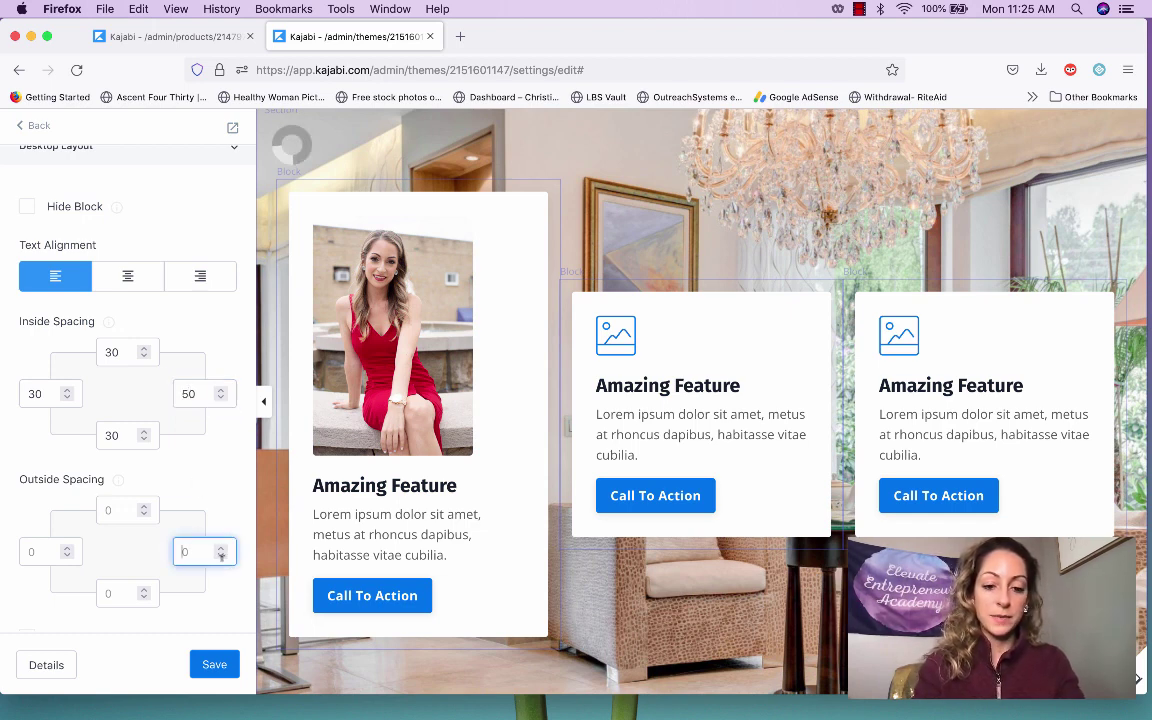
{"action": "type", "text": "50"}
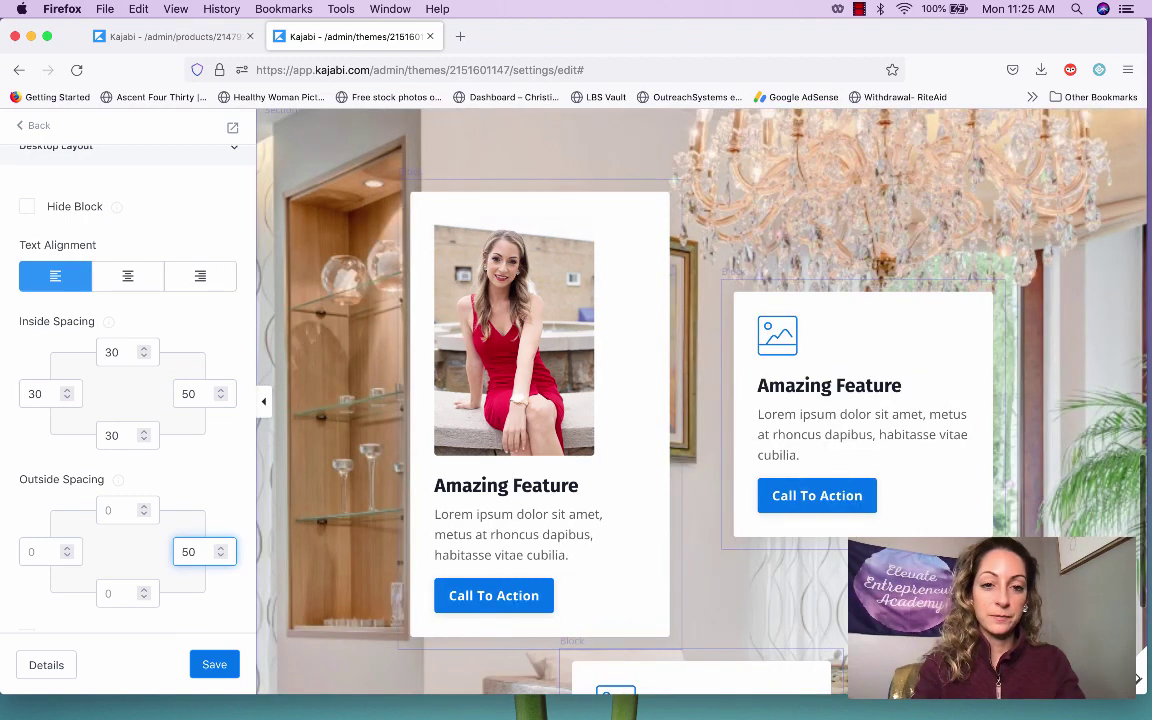
{"action": "type", "text": "0"}
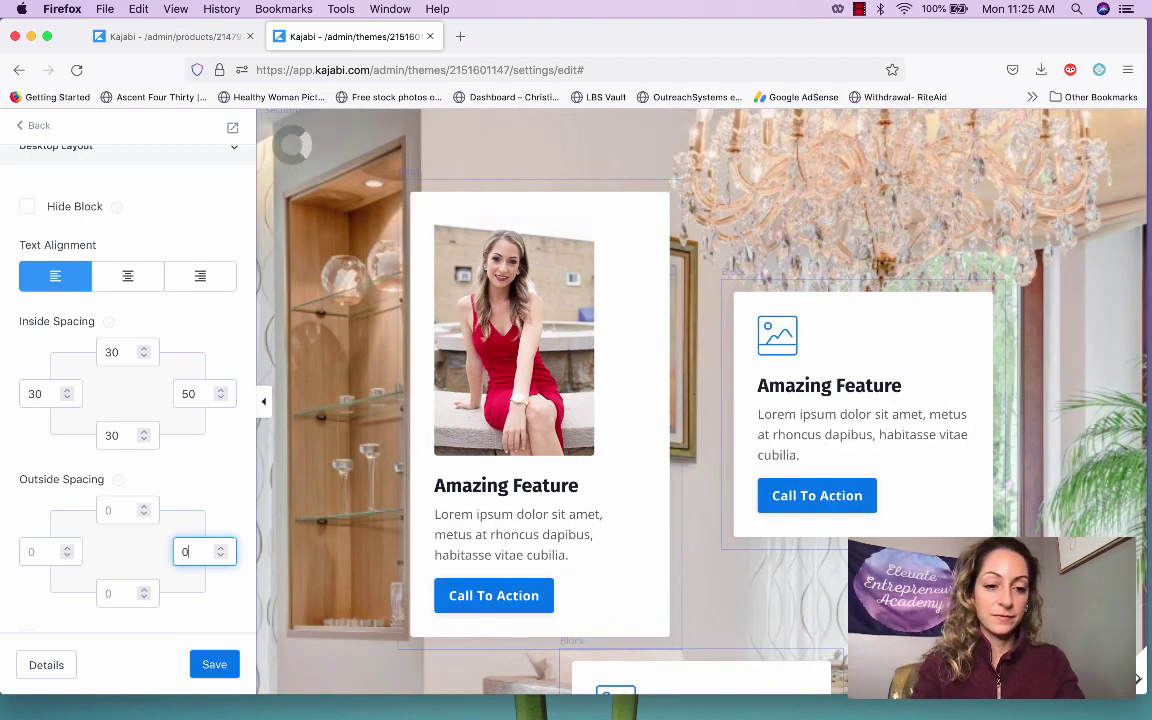
Set the first feature card's right inside spacing to 100 and center its text alignment
{"action": "left_click", "coordinate": [187, 393]}
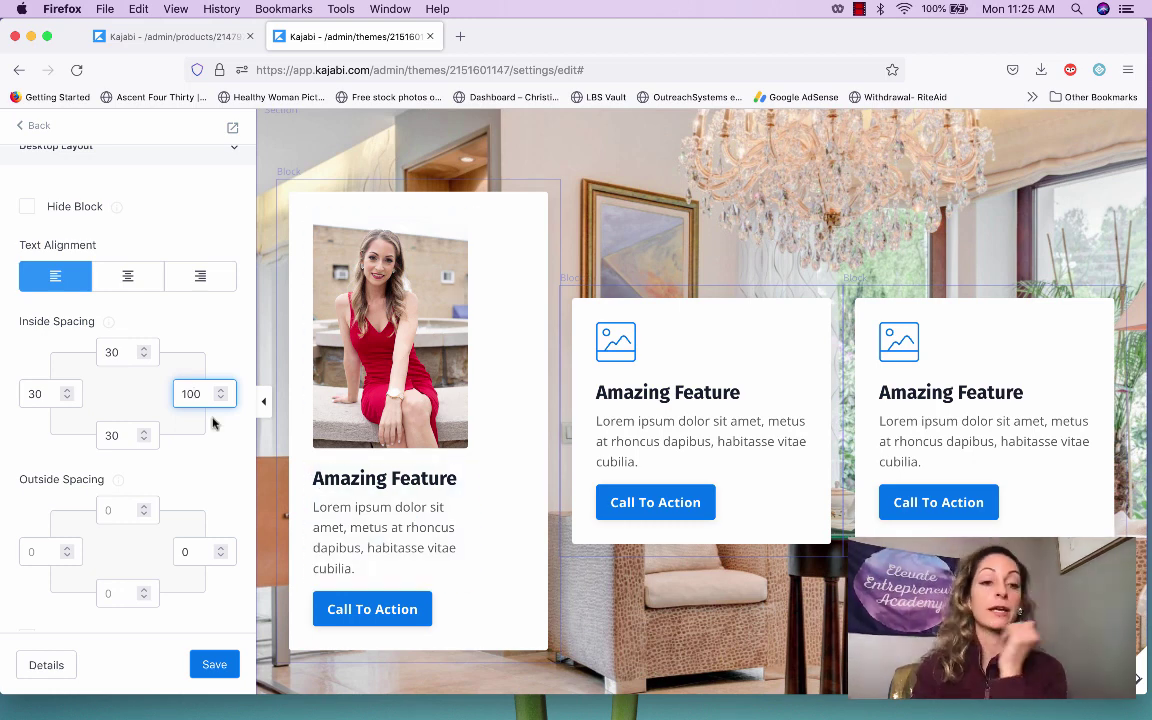
{"action": "left_click", "coordinate": [124, 282]}
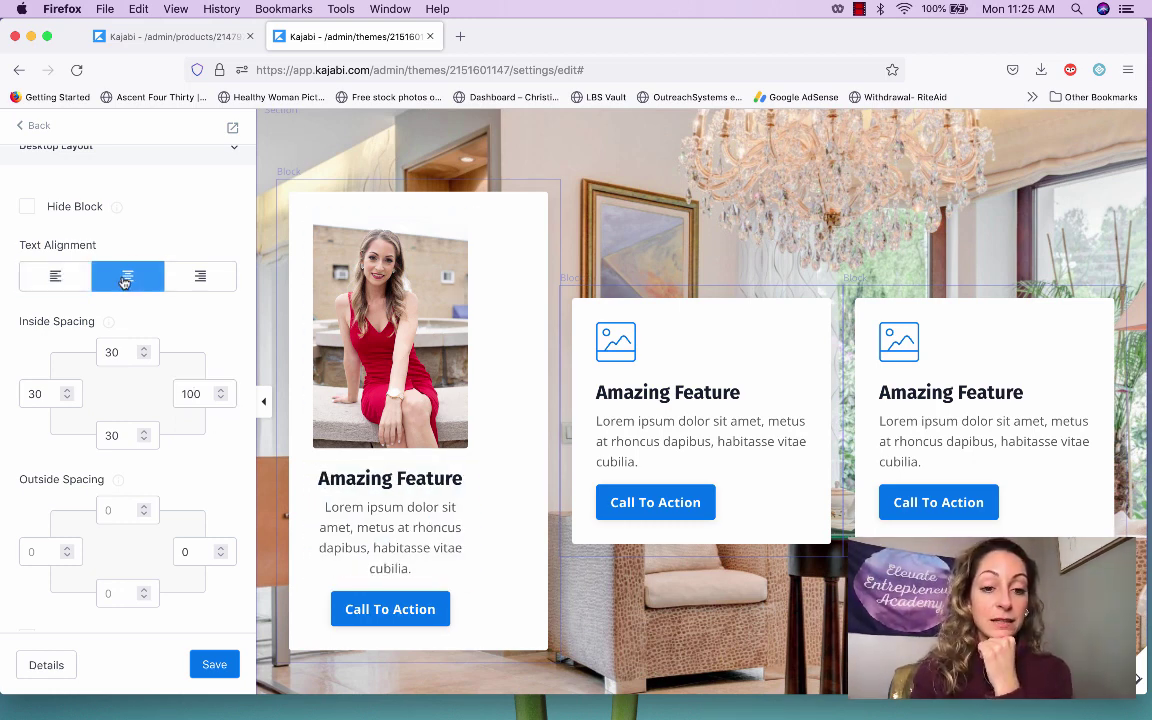
Change the background color of the first feature card's Call To Action button to dark purple
{"action": "left_click", "coordinate": [390, 609]}
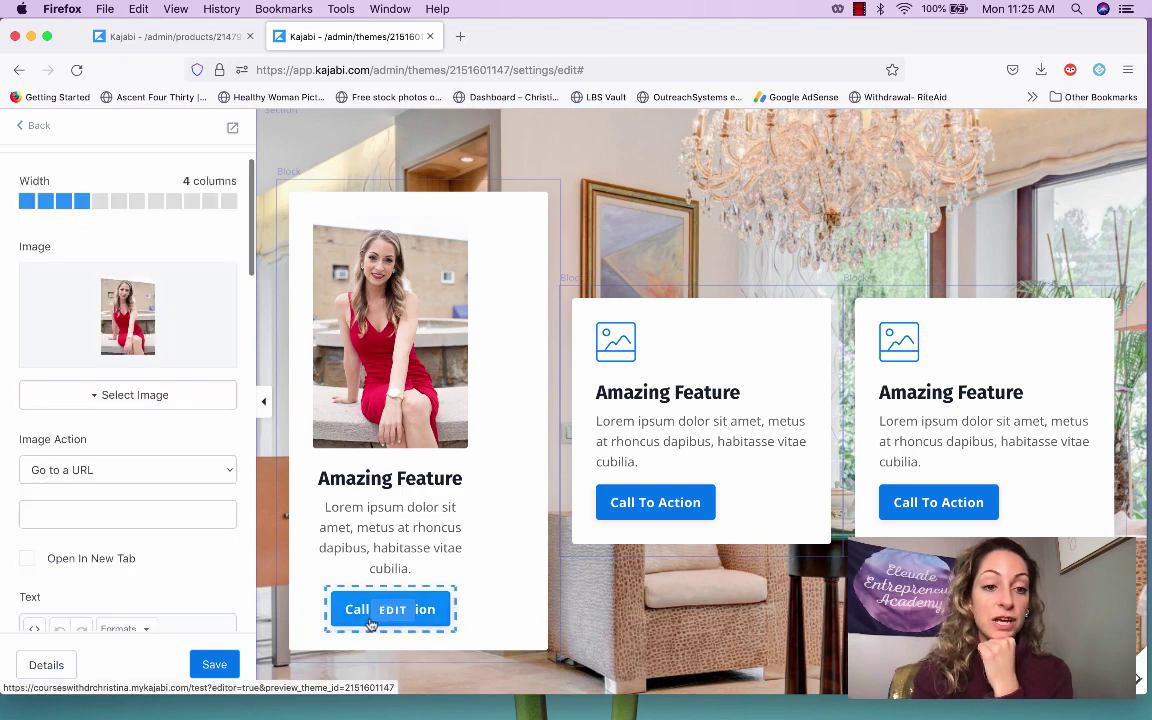
{"action": "scroll", "coordinate": [153, 512], "scroll_direction": "down", "scroll_amount": 5}
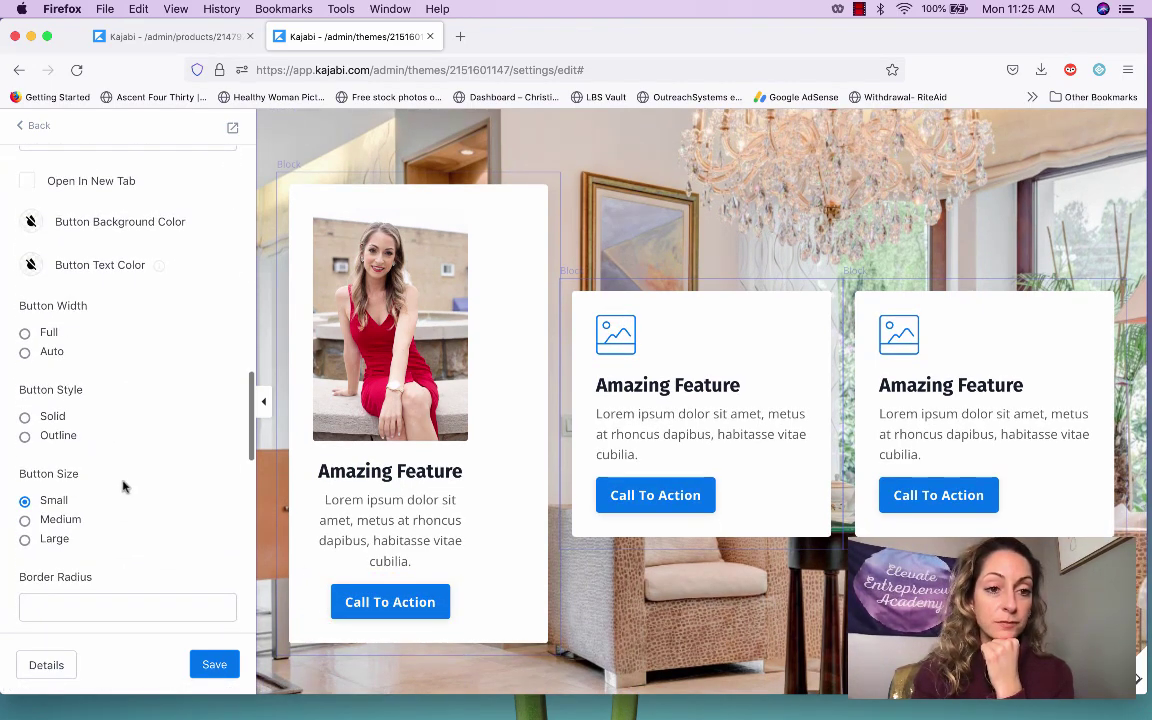
{"action": "left_click", "coordinate": [33, 223]}
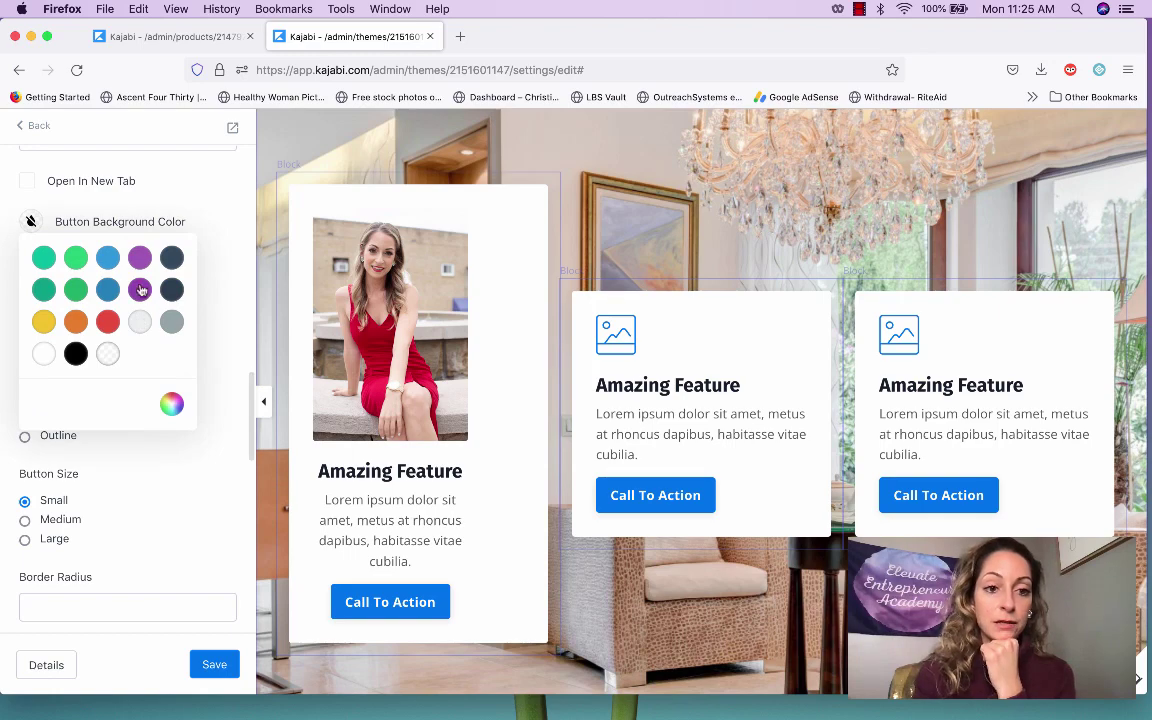
{"action": "left_click", "coordinate": [140, 289]}
{"action": "left_click", "coordinate": [218, 332]}
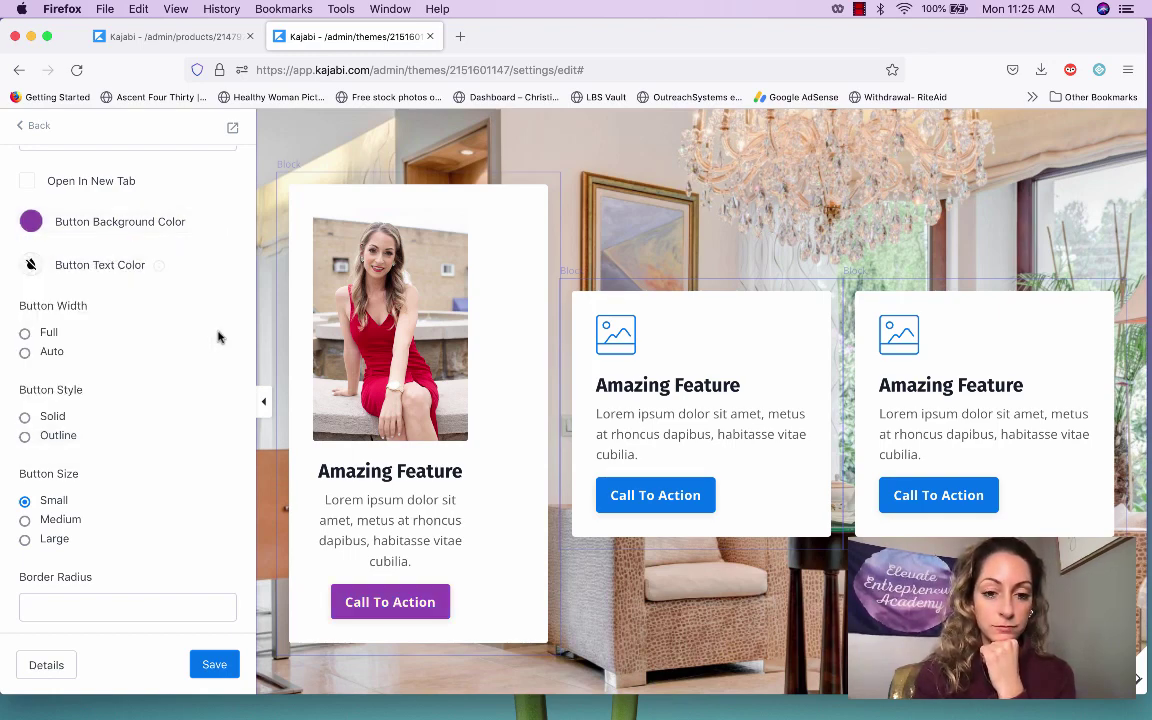
Replace the first feature card's heading and placeholder text with the word "Testimonial"
{"action": "left_click", "coordinate": [343, 563]}
{"action": "scroll", "coordinate": [93, 498], "scroll_direction": "down", "scroll_amount": 4}
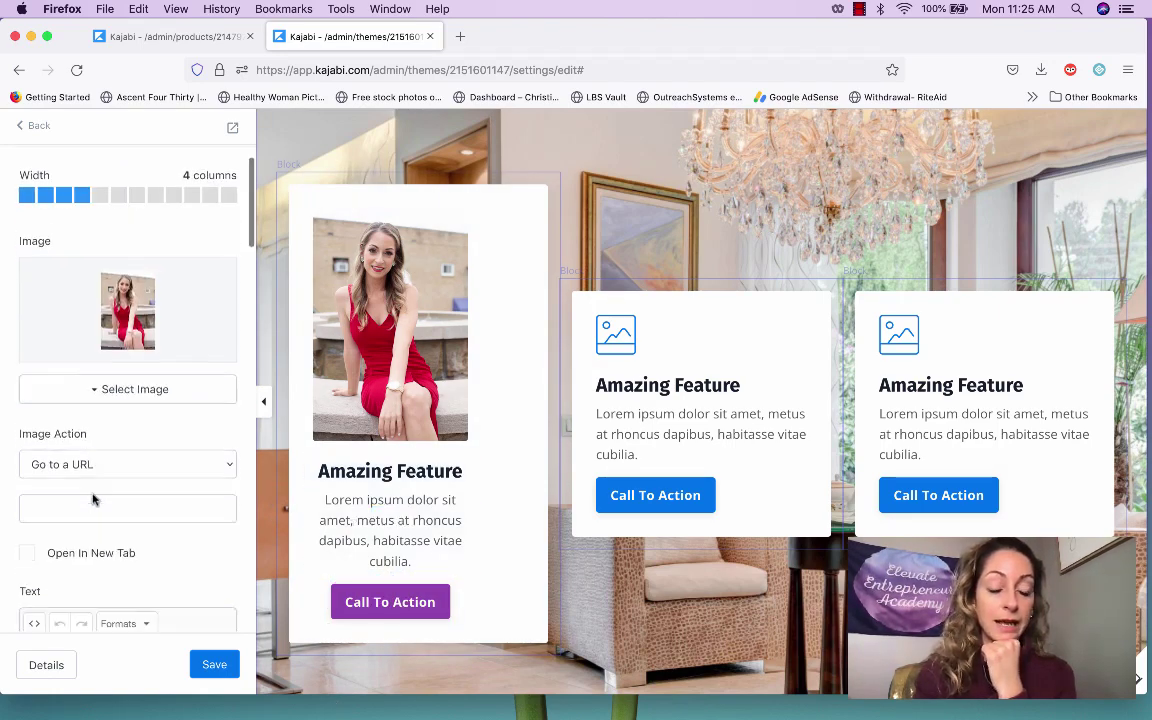
{"action": "scroll", "coordinate": [93, 498], "scroll_direction": "down", "scroll_amount": 2}
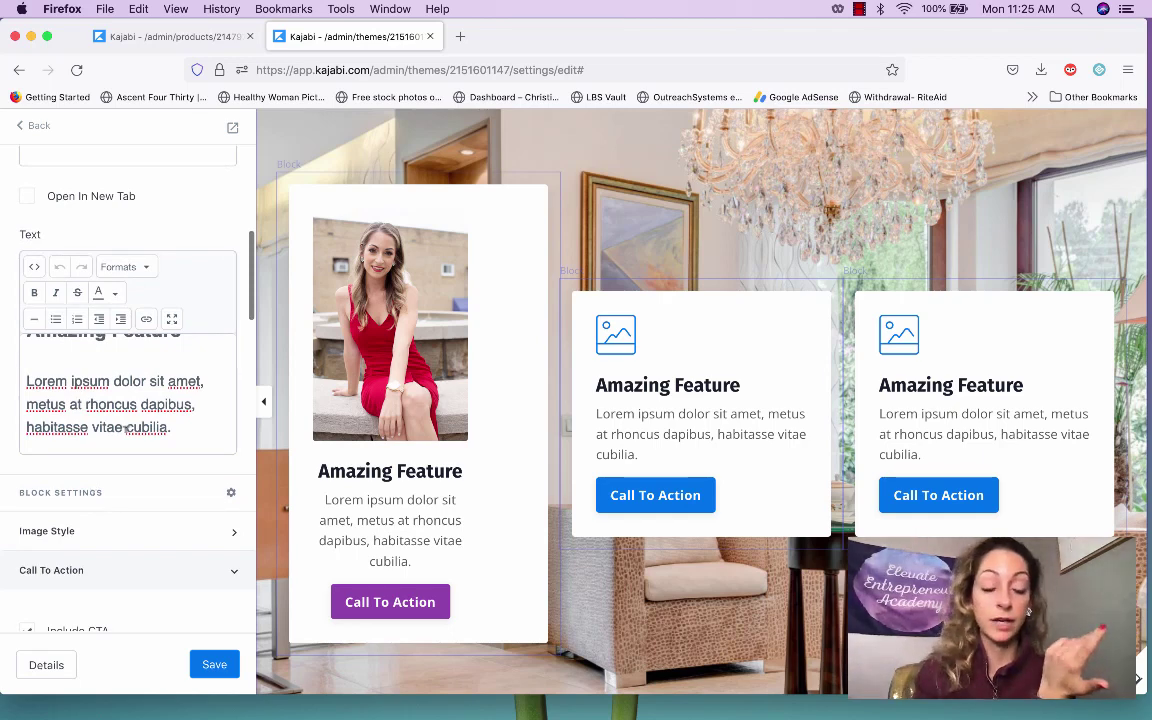
{"action": "scroll", "coordinate": [127, 427], "scroll_direction": "up", "scroll_amount": 2}
{"action": "scroll", "coordinate": [150, 430], "scroll_direction": "down", "scroll_amount": 2}
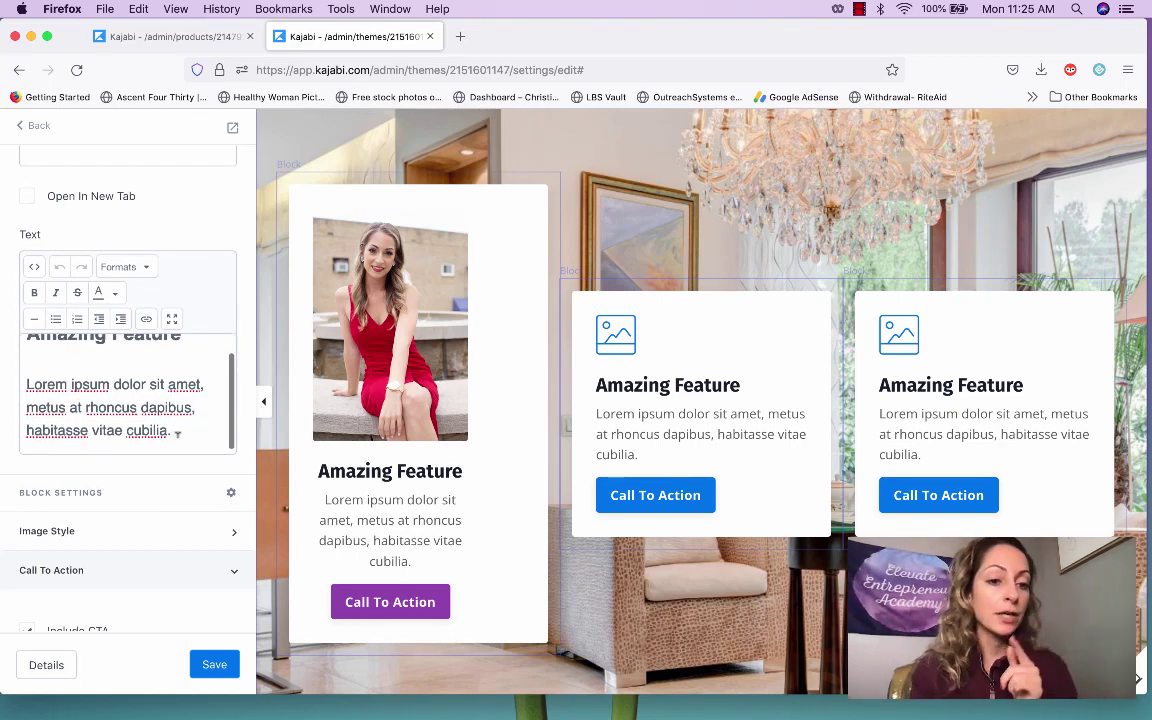
{"action": "left_click_drag", "start_coordinate": [177, 432], "coordinate": [1, 303]}
{"action": "key", "text": "BackSpace"}
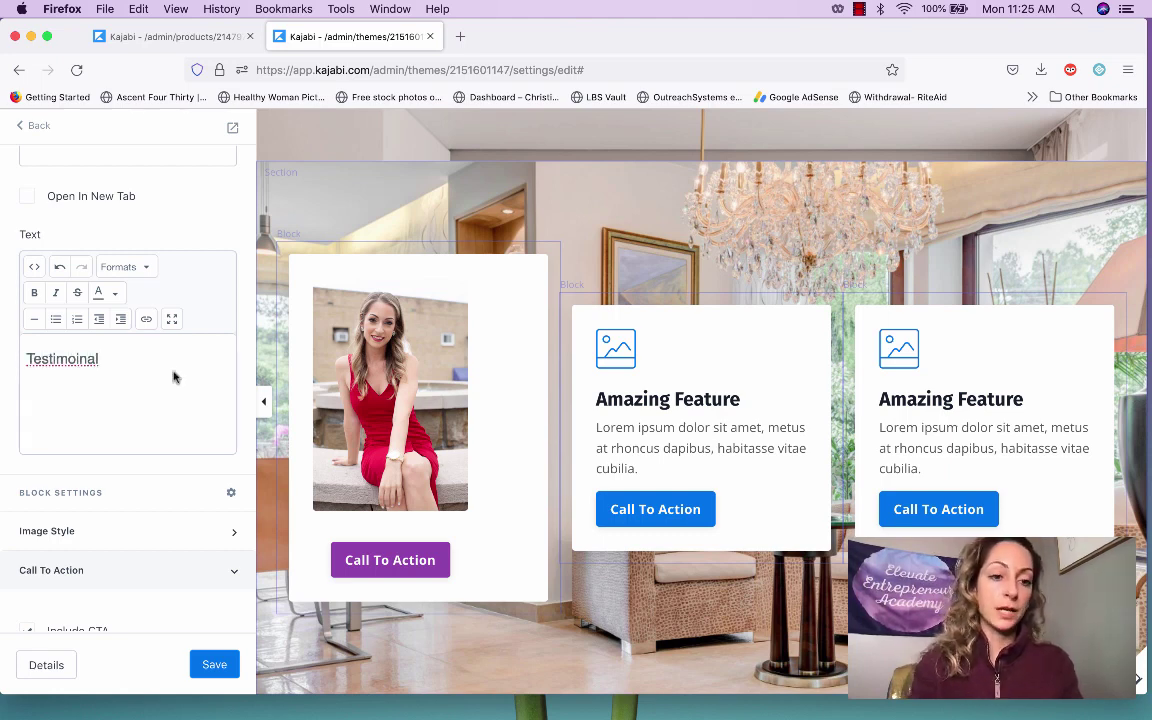
{"action": "key", "text": "shift+Left"}
{"action": "key", "text": "shift+Left"}
{"action": "key", "text": "shift+Left"}
{"action": "key", "text": "shift+Left"}
{"action": "key", "text": "shift+Left"}
{"action": "type", "text": "onial"}
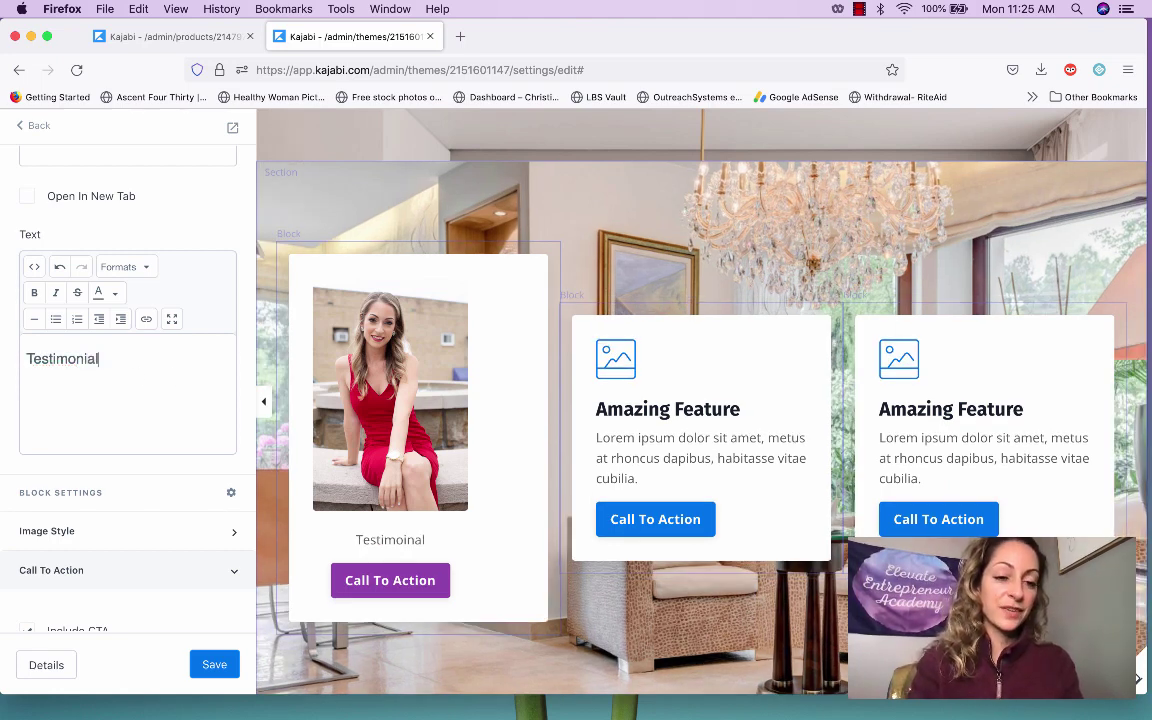
Format the word "Testimonial" in the first feature card as Heading 4 and save the page
{"action": "double_click", "coordinate": [90, 358]}
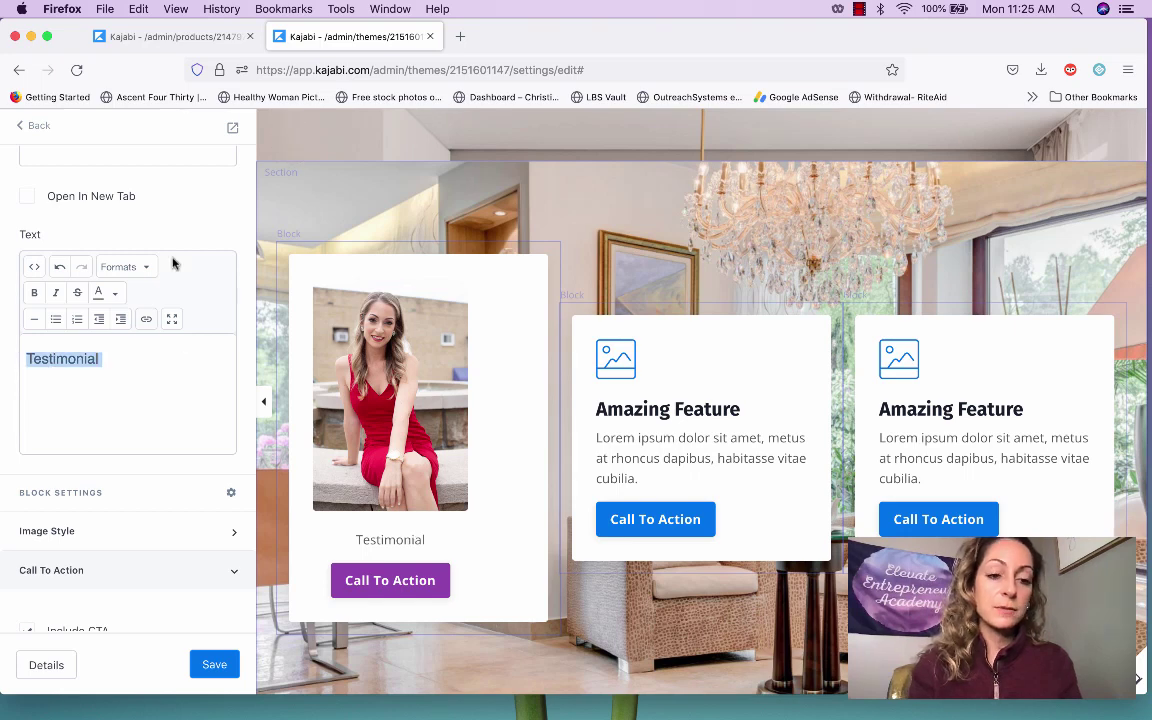
{"action": "left_click", "coordinate": [143, 268]}
{"action": "mouse_move", "coordinate": [147, 296]}
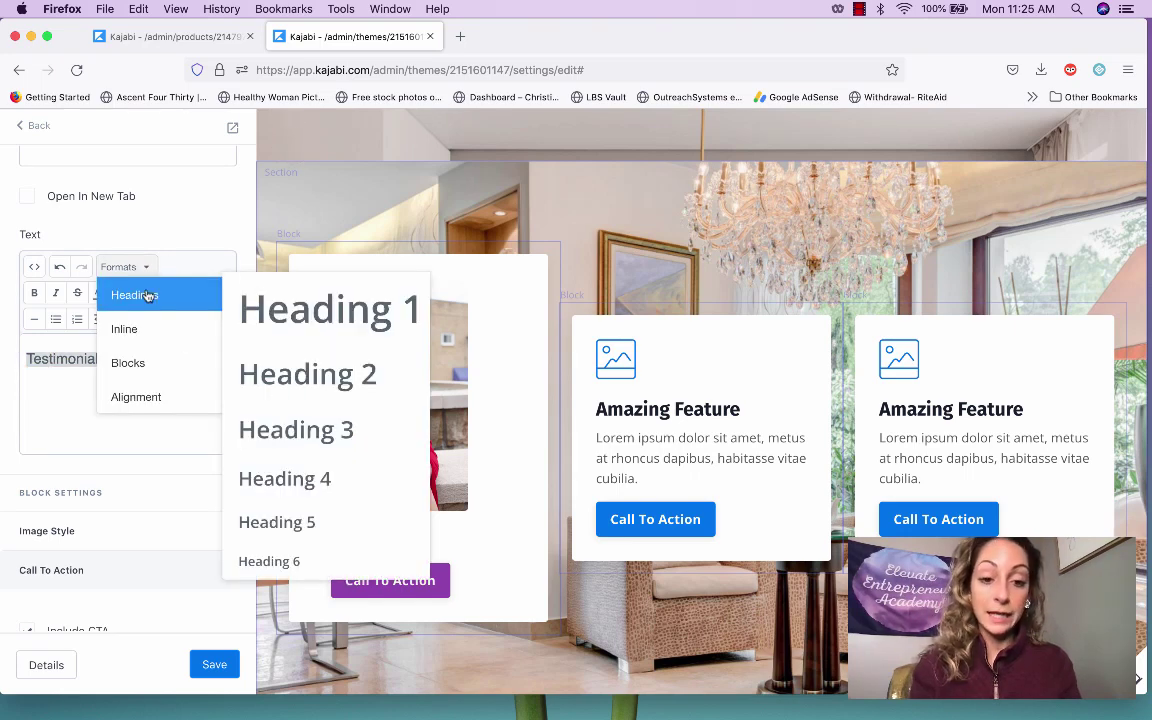
{"action": "left_click", "coordinate": [260, 477]}
{"action": "left_click", "coordinate": [157, 362]}
{"action": "left_click", "coordinate": [214, 667]}
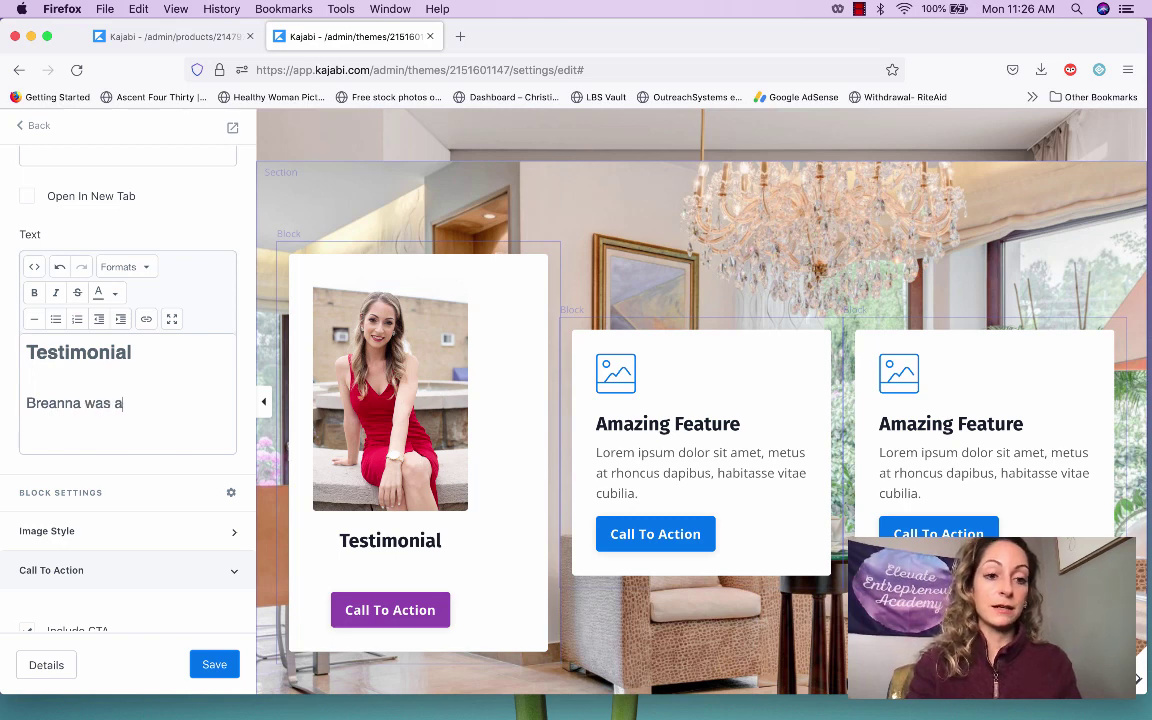
Write a testimonial under the card's heading saying the named coach "was amazing at coaching!", and sign it on a new line with the client's name
{"action": "type", "text": "aching!"}
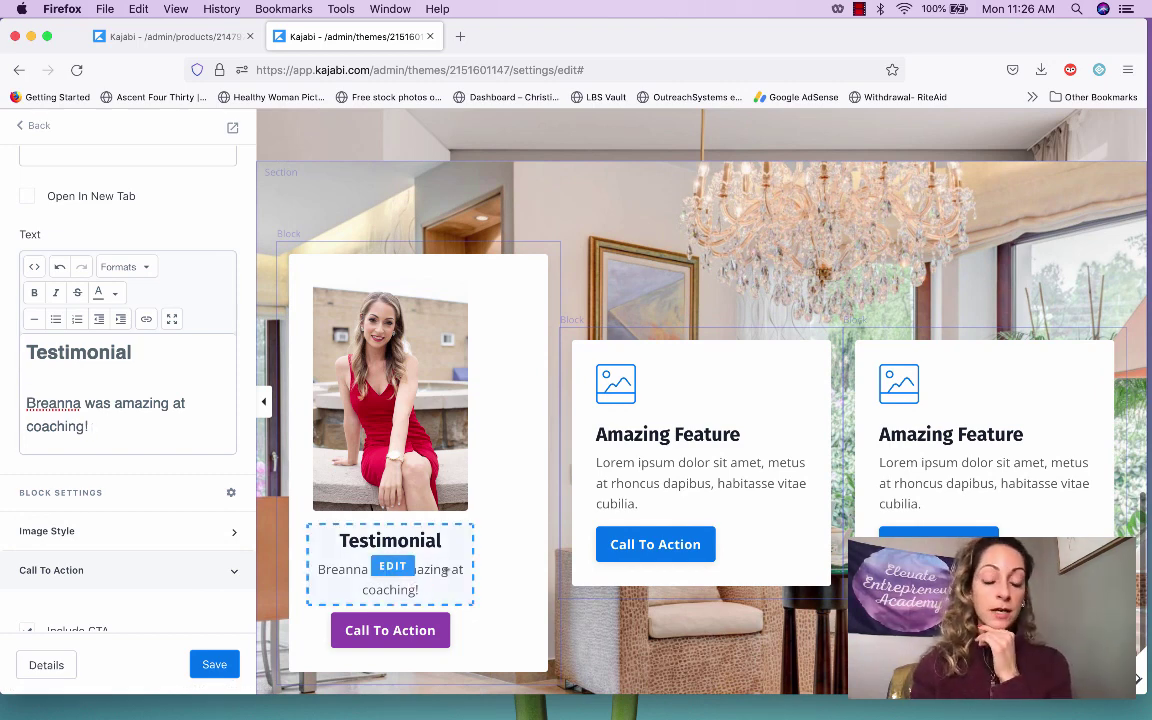
{"action": "key", "text": "Return"}
{"action": "type", "text": "-"}
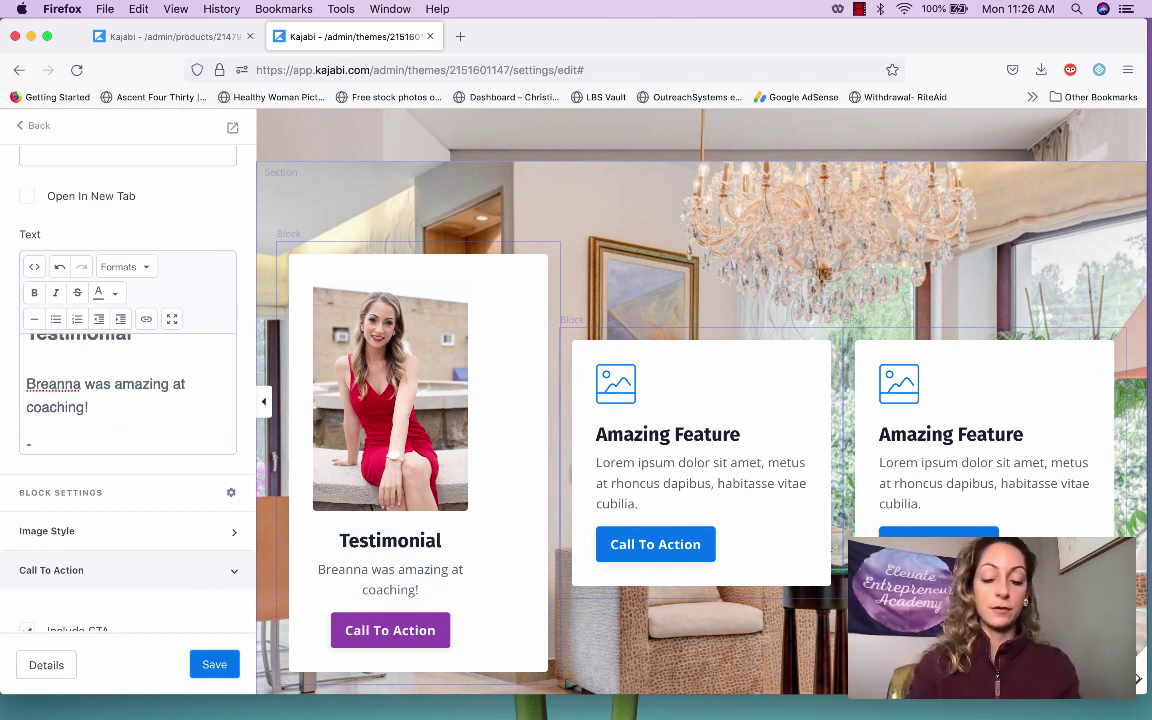
{"action": "type", "text": "Beth T."}
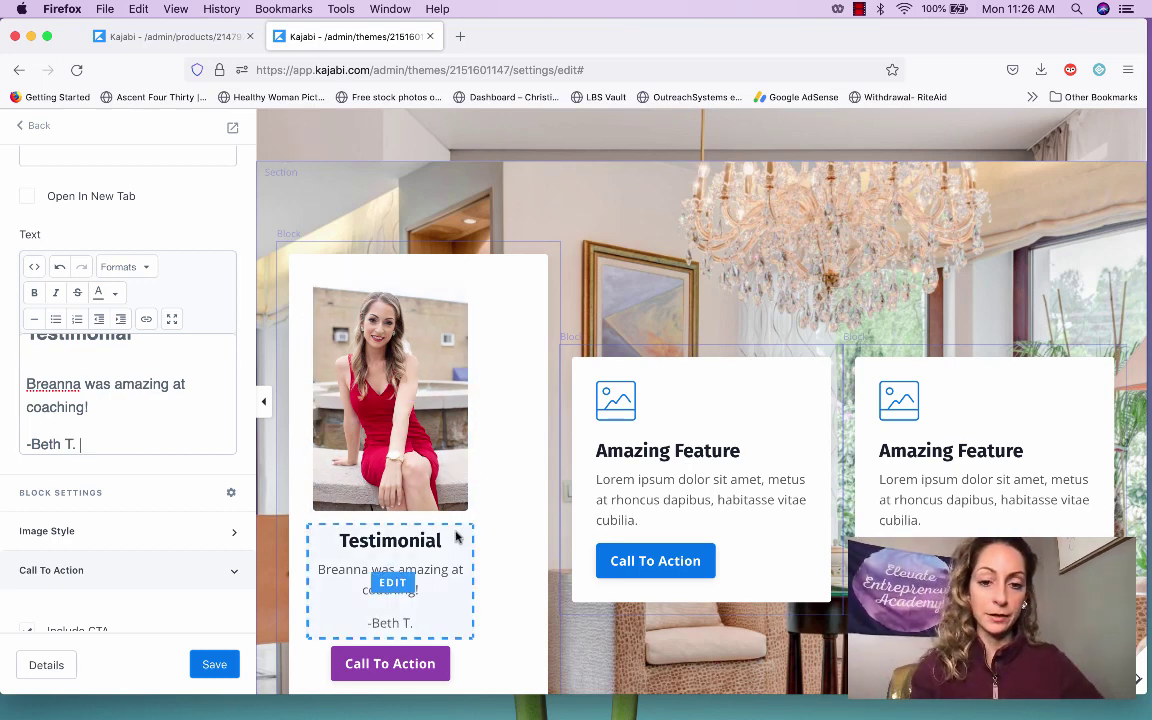
Set the block background color of the first feature card, the testimonial card, to dark purple #8E44AD
{"action": "left_click", "coordinate": [491, 537]}
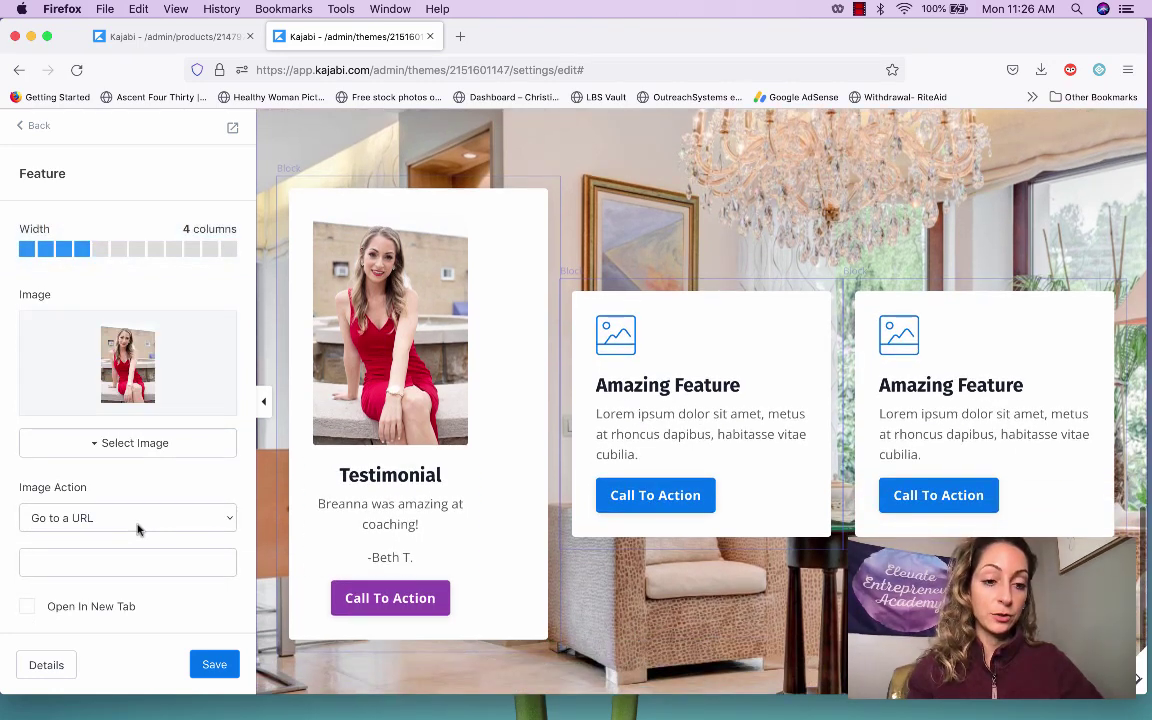
{"action": "scroll", "coordinate": [139, 527], "scroll_direction": "down", "scroll_amount": 10}
{"action": "scroll", "coordinate": [138, 521], "scroll_direction": "down", "scroll_amount": 6}
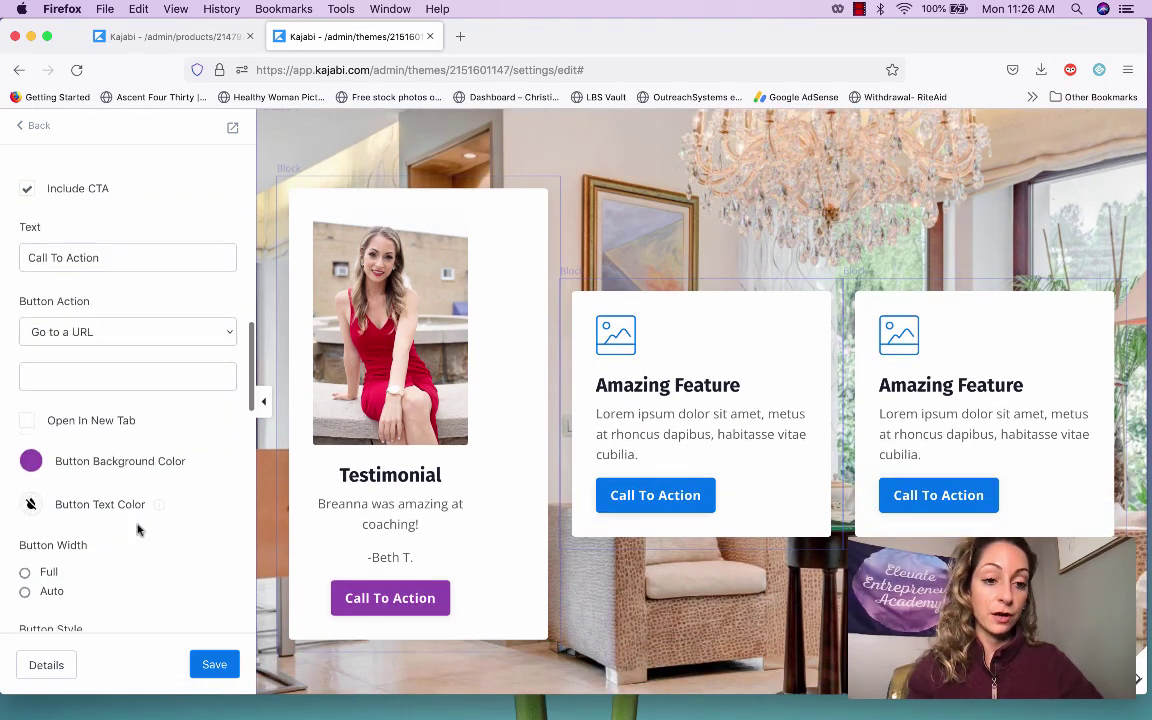
{"action": "scroll", "coordinate": [138, 529], "scroll_direction": "down", "scroll_amount": 8}
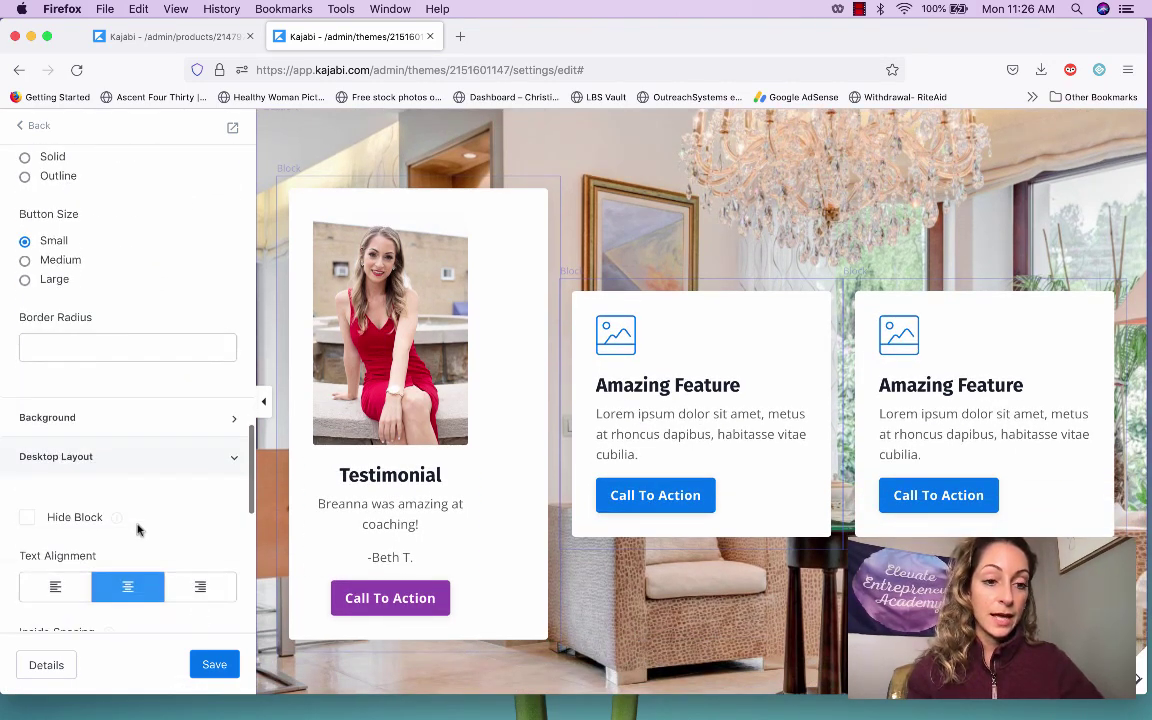
{"action": "left_click", "coordinate": [114, 295]}
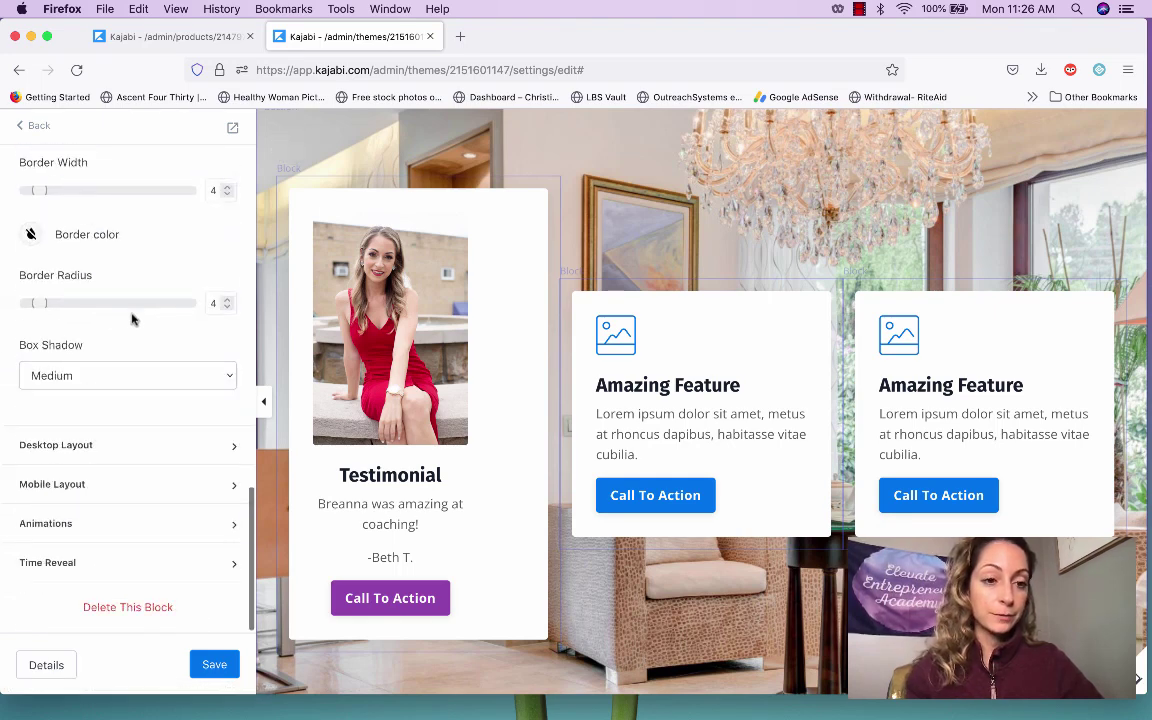
{"action": "scroll", "coordinate": [113, 300], "scroll_direction": "up", "scroll_amount": 5}
{"action": "left_click", "coordinate": [30, 267]}
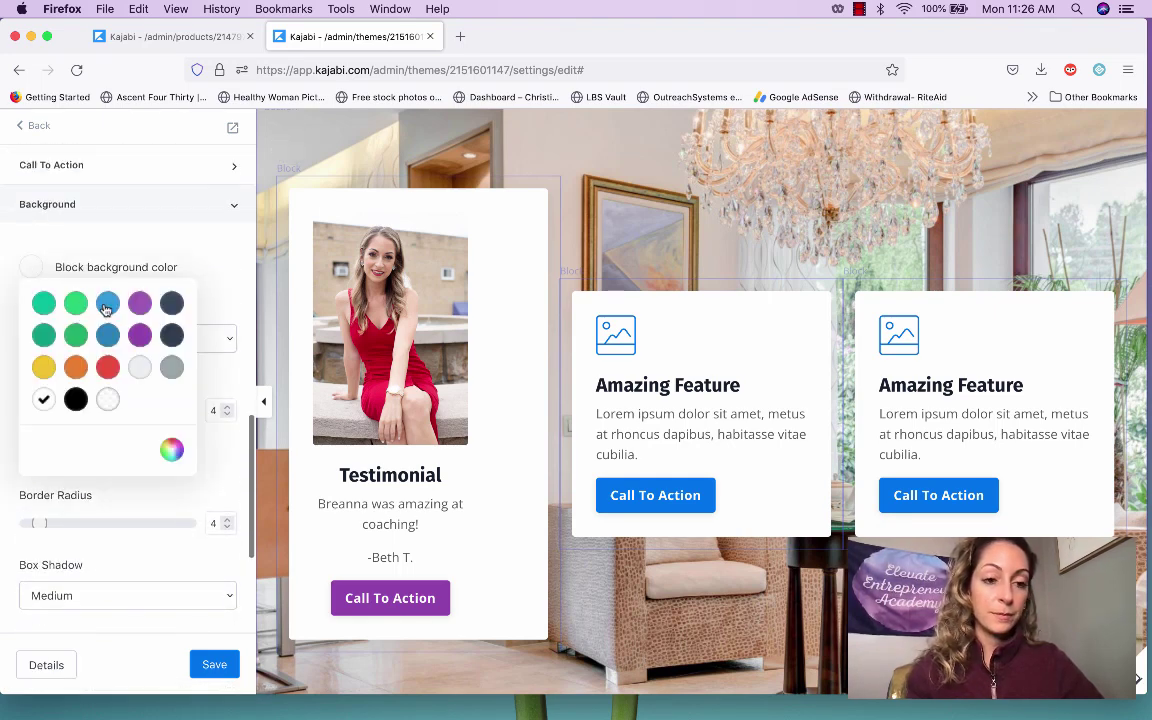
{"action": "left_click", "coordinate": [139, 335]}
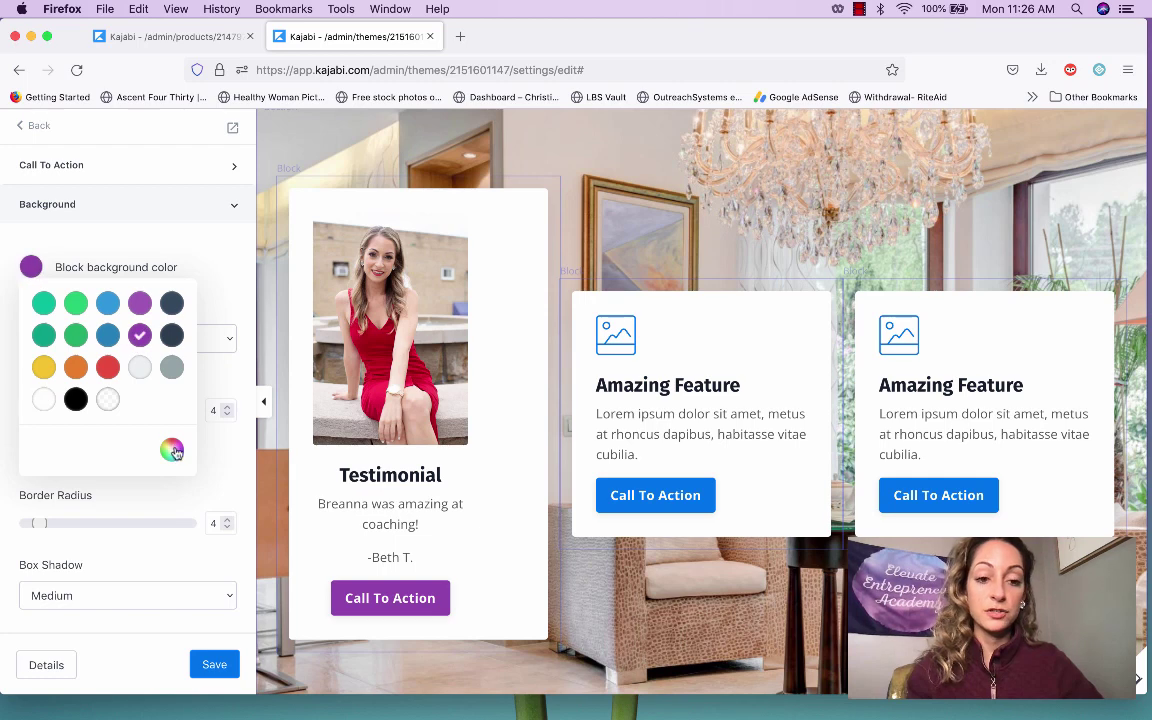
Make the testimonial card's purple background slightly transparent, at about three-quarters opacity
{"action": "left_click", "coordinate": [172, 450]}
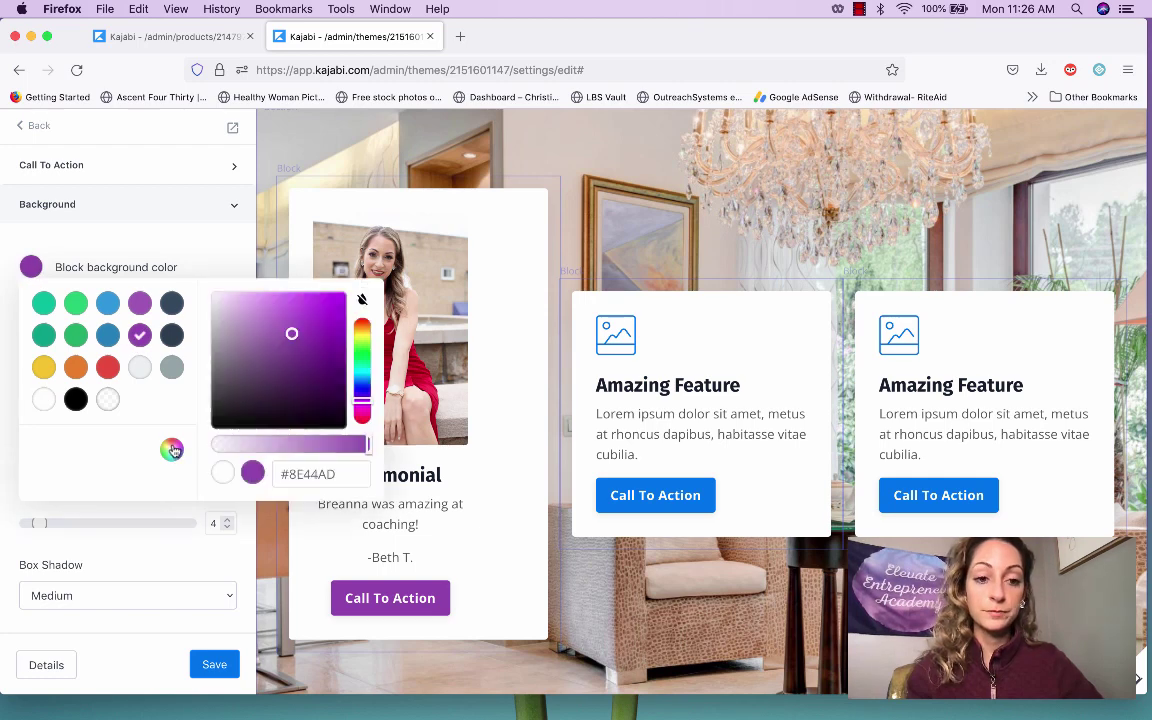
{"action": "left_click", "coordinate": [283, 446]}
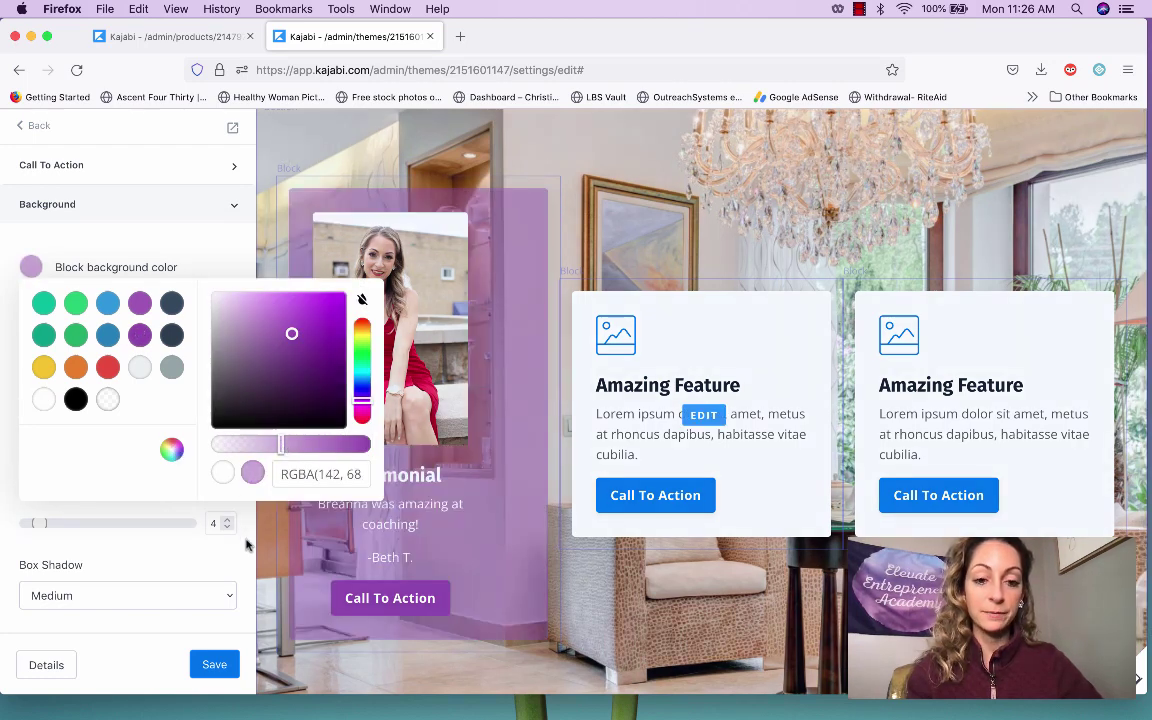
{"action": "left_click", "coordinate": [247, 545]}
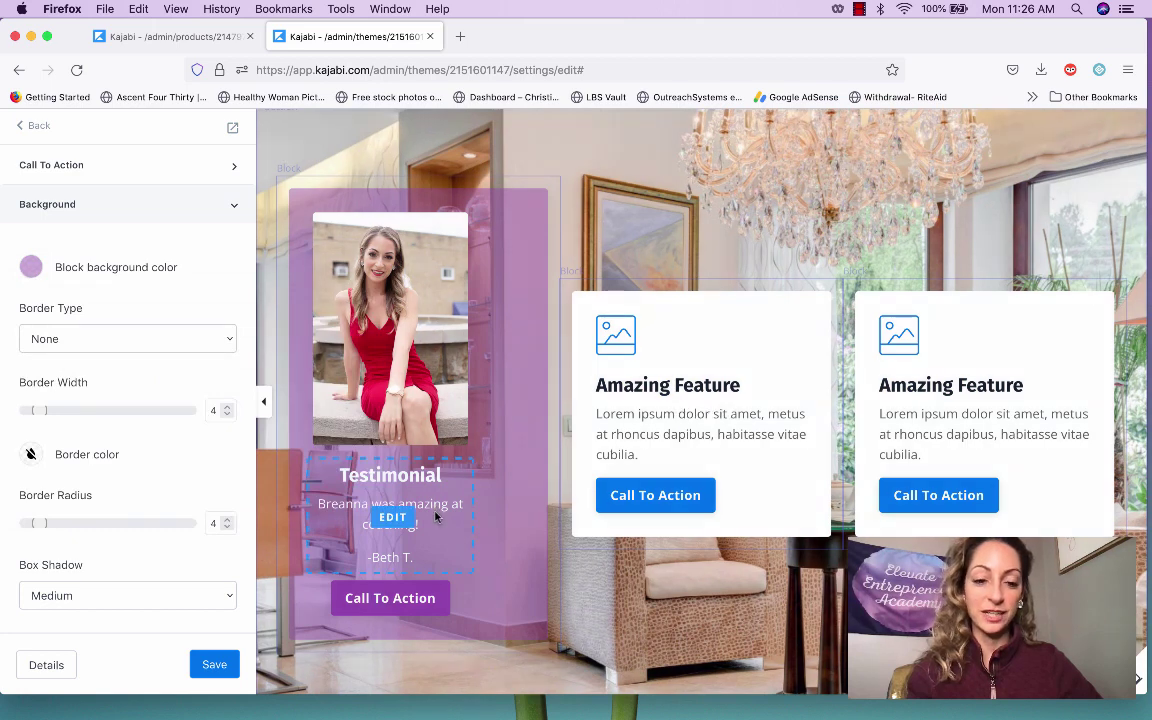
{"action": "left_click", "coordinate": [40, 272]}
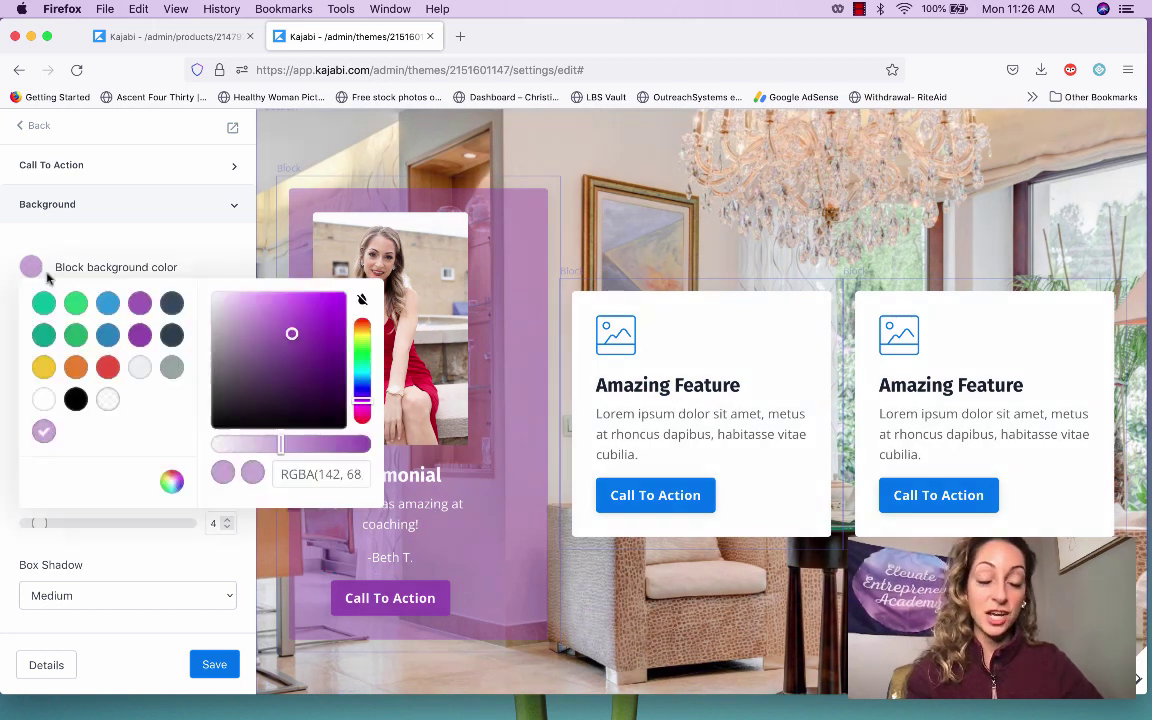
{"action": "left_click", "coordinate": [296, 444]}
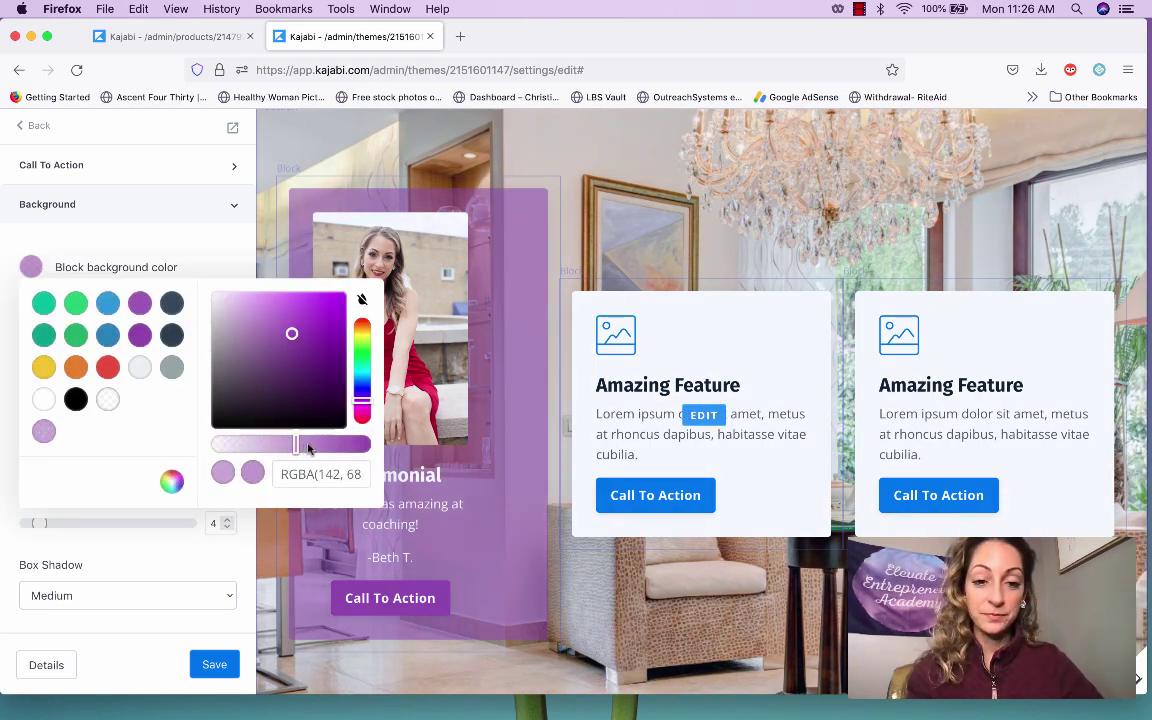
{"action": "left_click_drag", "start_coordinate": [308, 446], "coordinate": [333, 448]}
{"action": "left_click", "coordinate": [332, 447]}
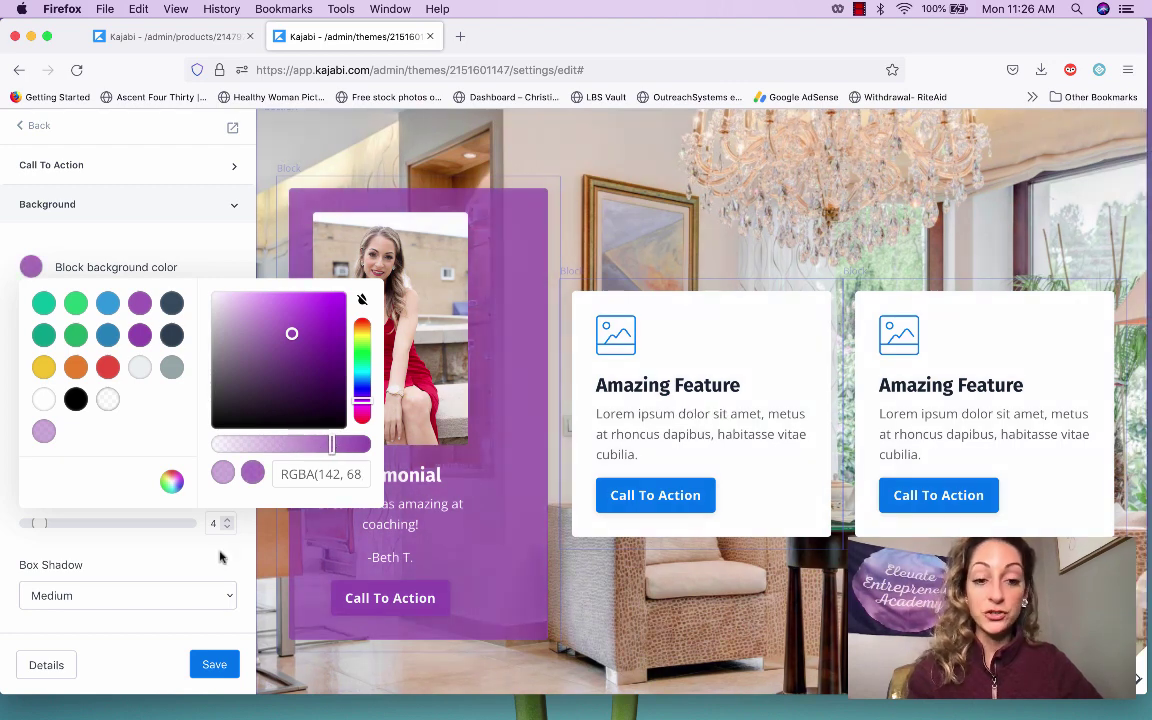
{"action": "left_click", "coordinate": [224, 559]}
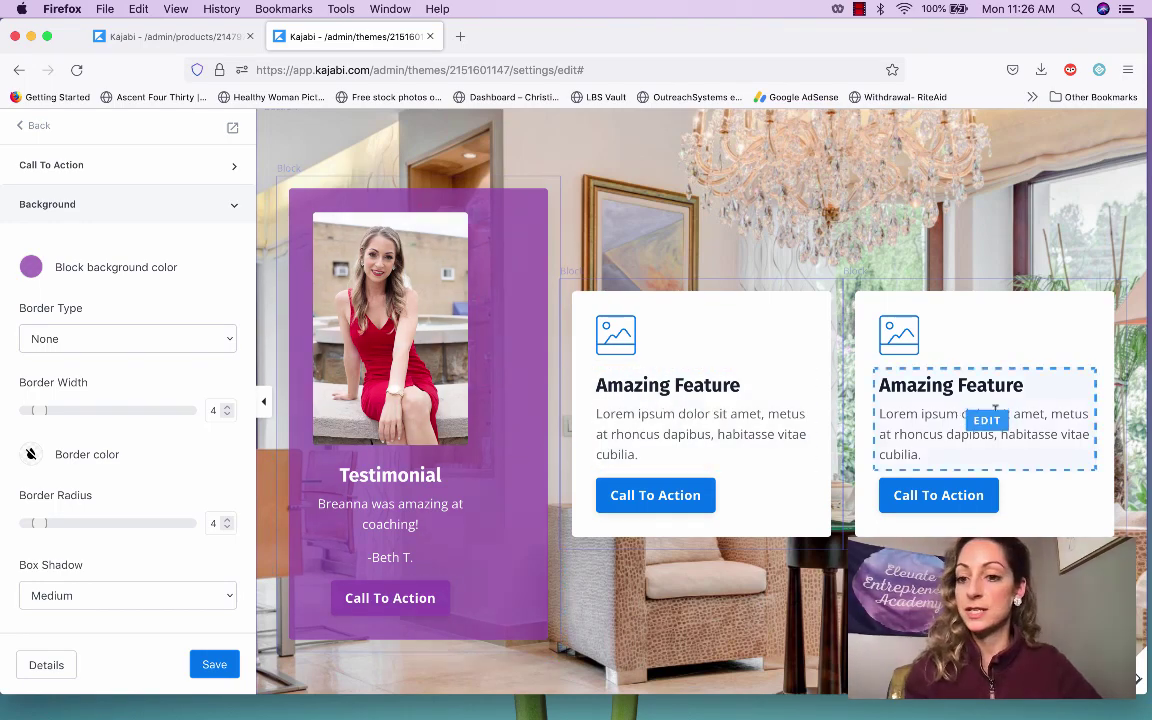
{"action": "scroll", "coordinate": [955, 448], "scroll_direction": "down", "scroll_amount": 1}
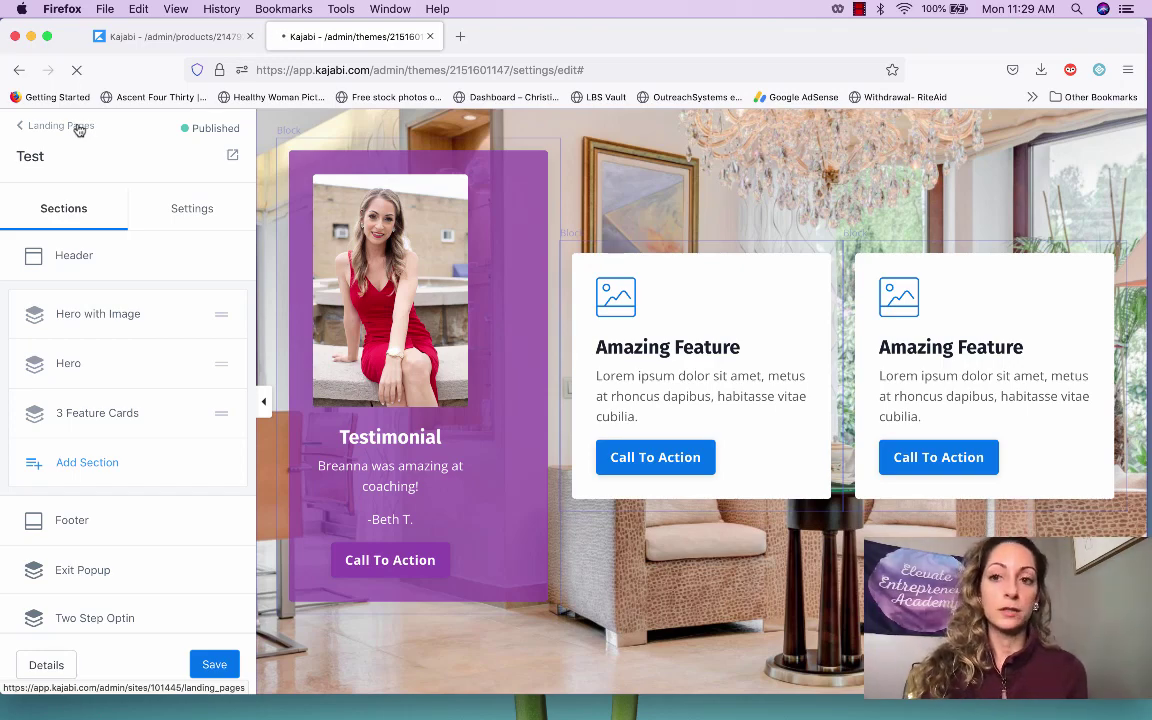
Leave the Test page and open the Elevate Entrepreneur Academy landing page for editing
{"action": "left_click", "coordinate": [79, 130]}
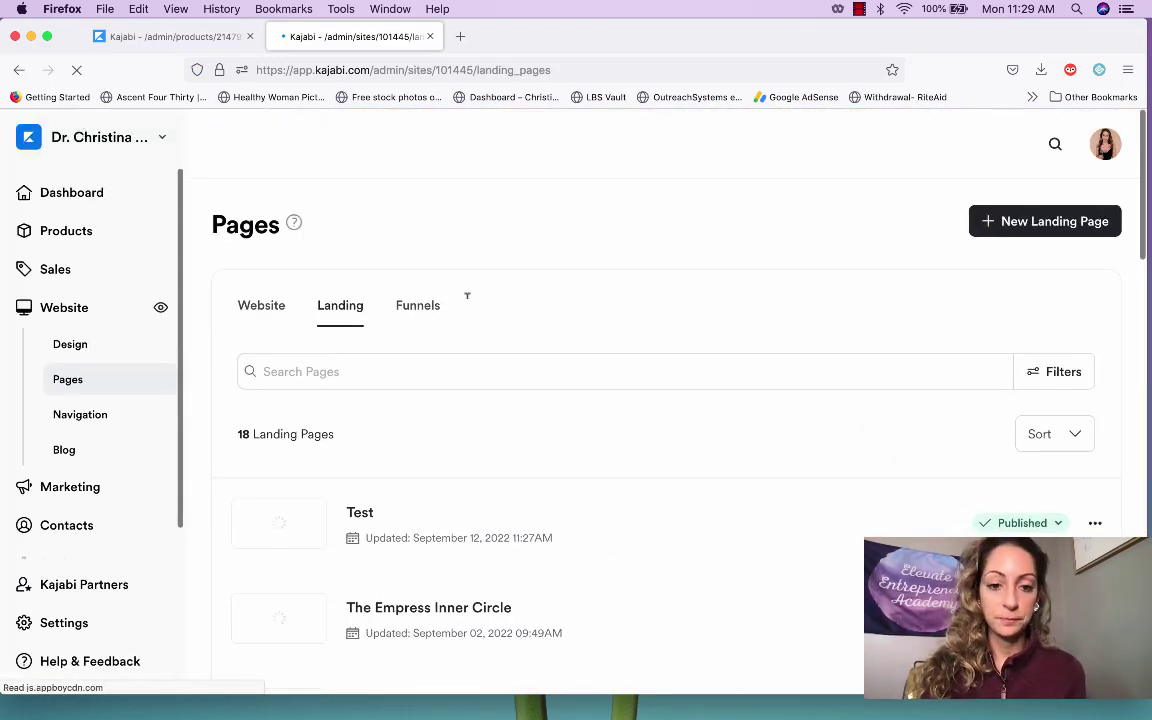
{"action": "scroll", "coordinate": [467, 300], "scroll_direction": "down", "scroll_amount": 5}
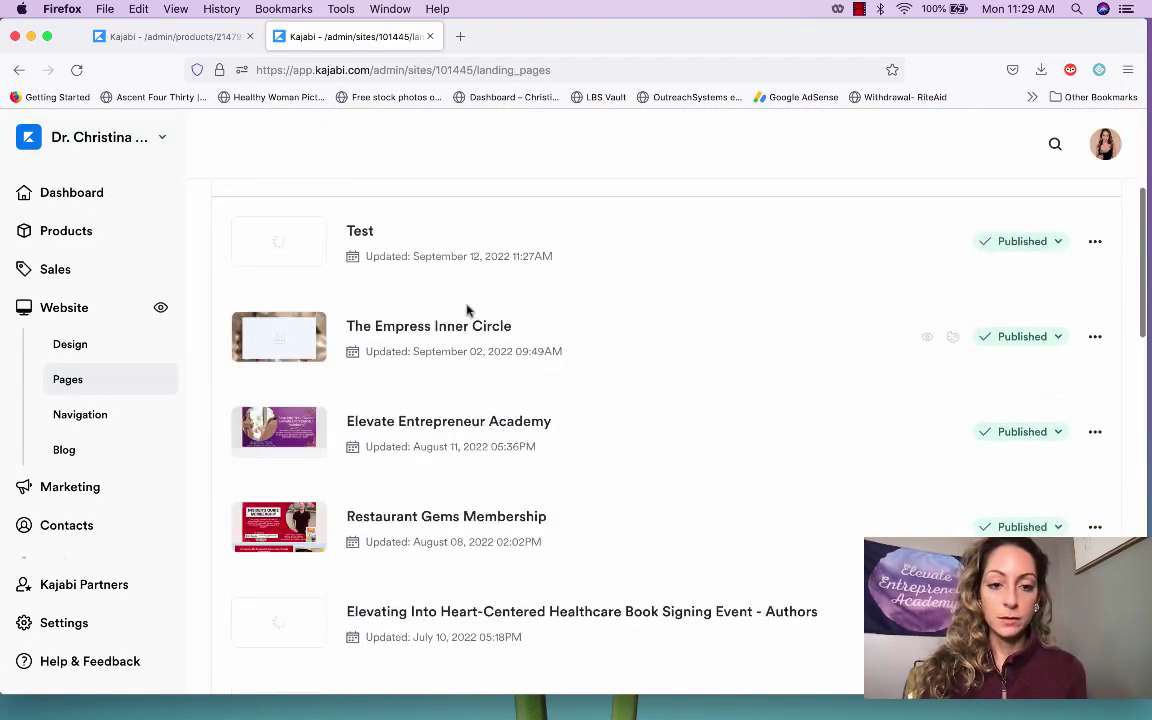
{"action": "scroll", "coordinate": [467, 310], "scroll_direction": "down", "scroll_amount": 1}
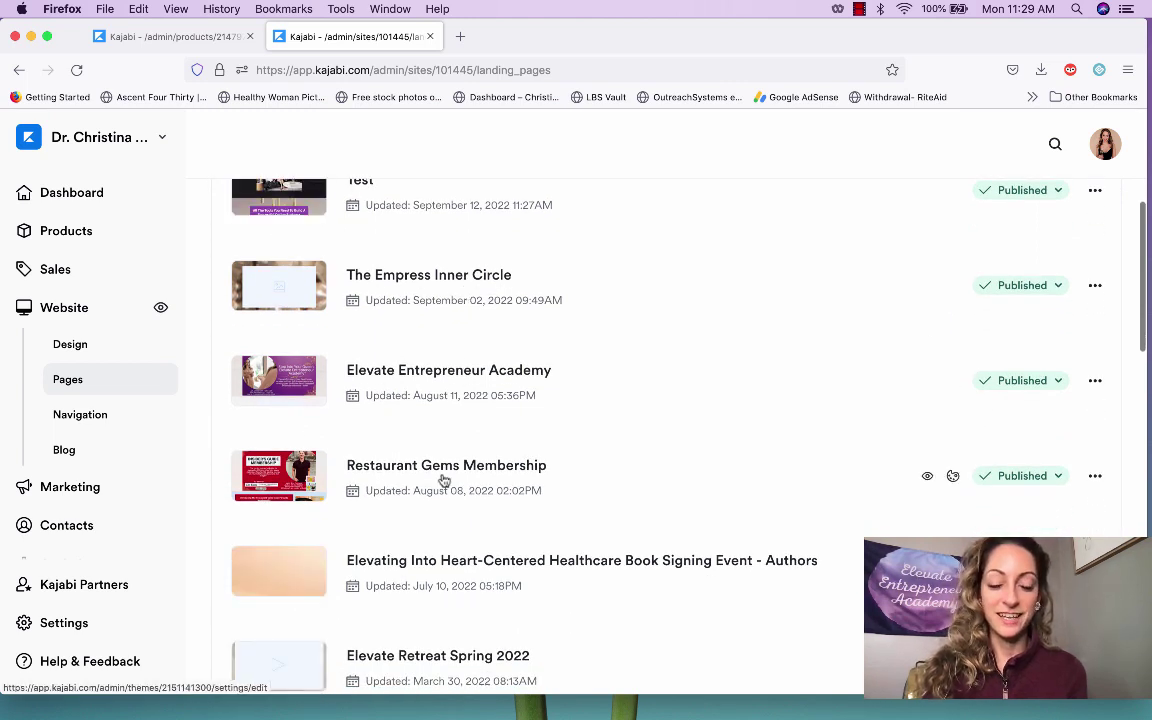
{"action": "left_click", "coordinate": [469, 379]}
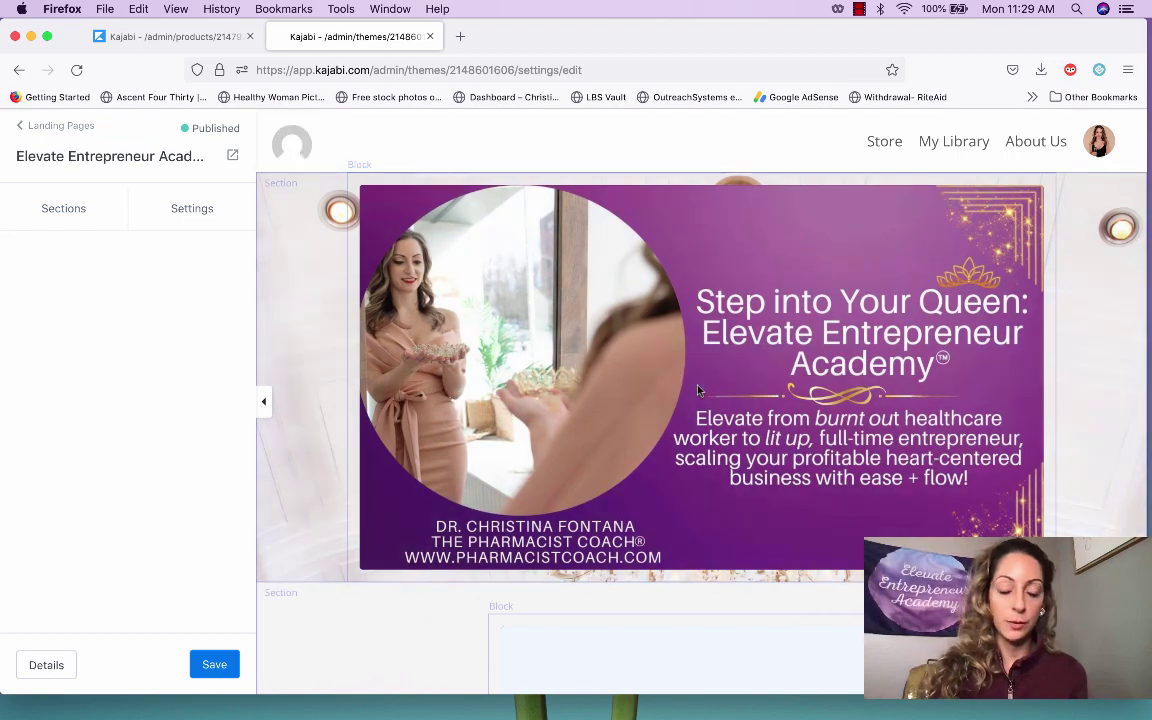
Examine the Elevate Entrepreneur Academy page's banner image, video block and purple text blocks down to the coaching photo
{"action": "scroll", "coordinate": [340, 499], "scroll_direction": "down", "scroll_amount": 5}
{"action": "scroll", "coordinate": [340, 499], "scroll_direction": "down", "scroll_amount": 1}
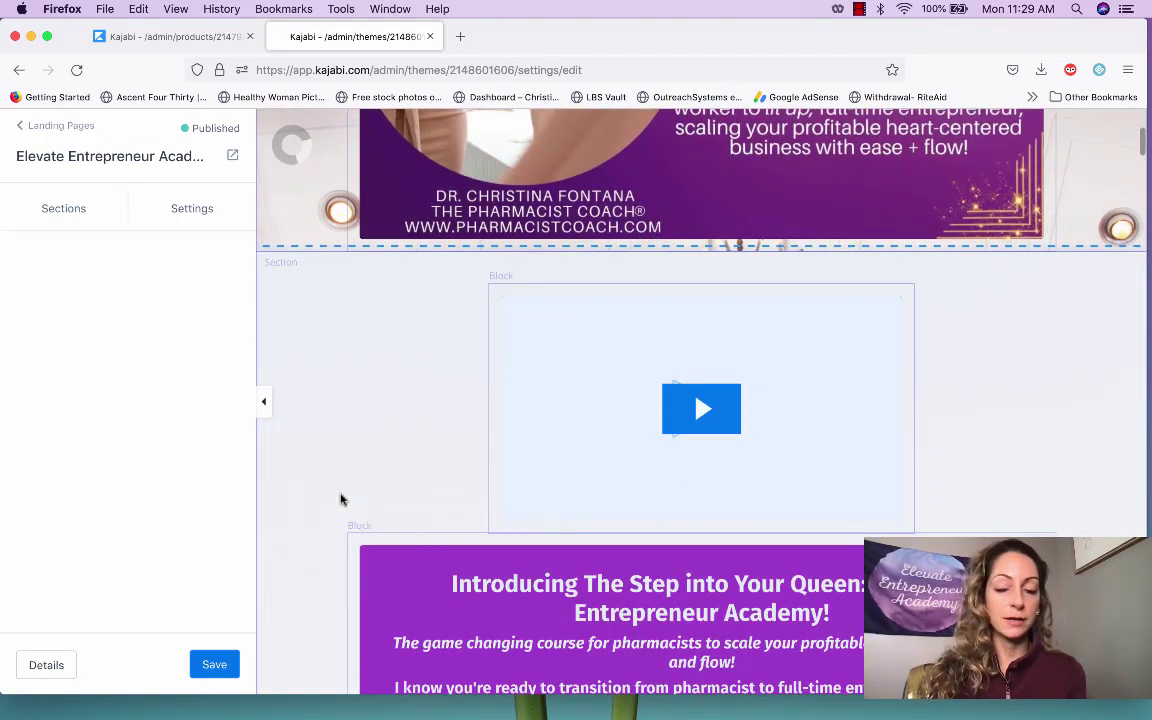
{"action": "scroll", "coordinate": [340, 499], "scroll_direction": "down", "scroll_amount": 3}
{"action": "scroll", "coordinate": [340, 499], "scroll_direction": "up", "scroll_amount": 8}
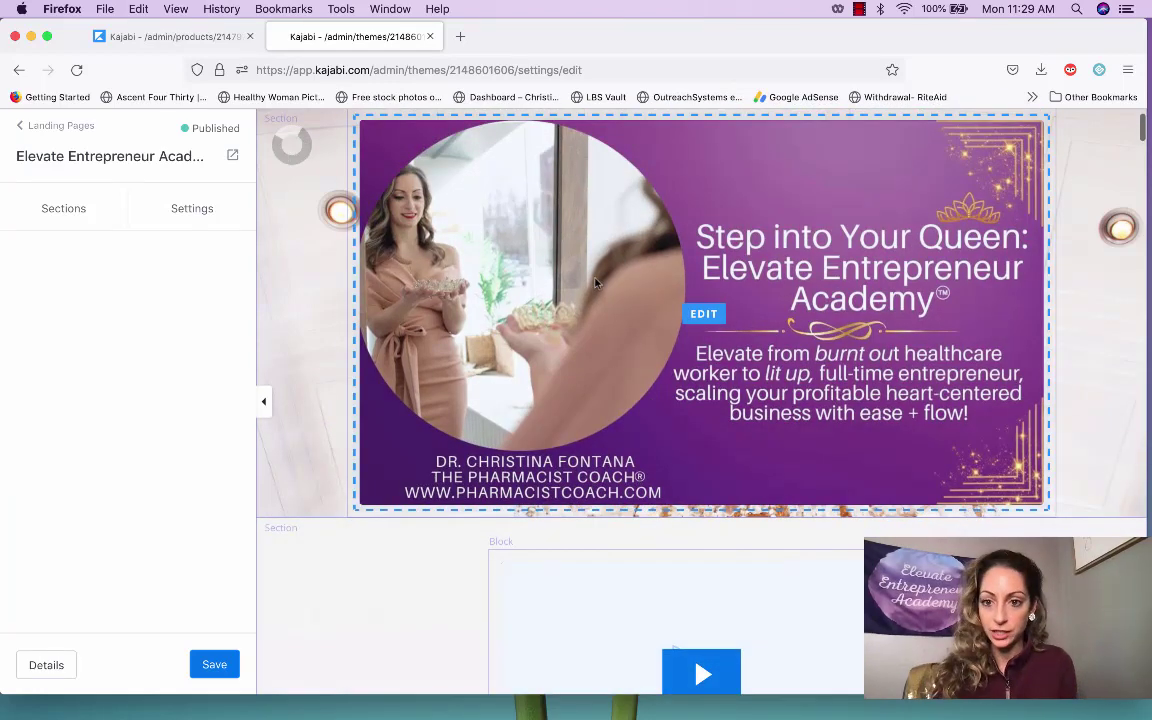
{"action": "scroll", "coordinate": [496, 432], "scroll_direction": "down", "scroll_amount": 5}
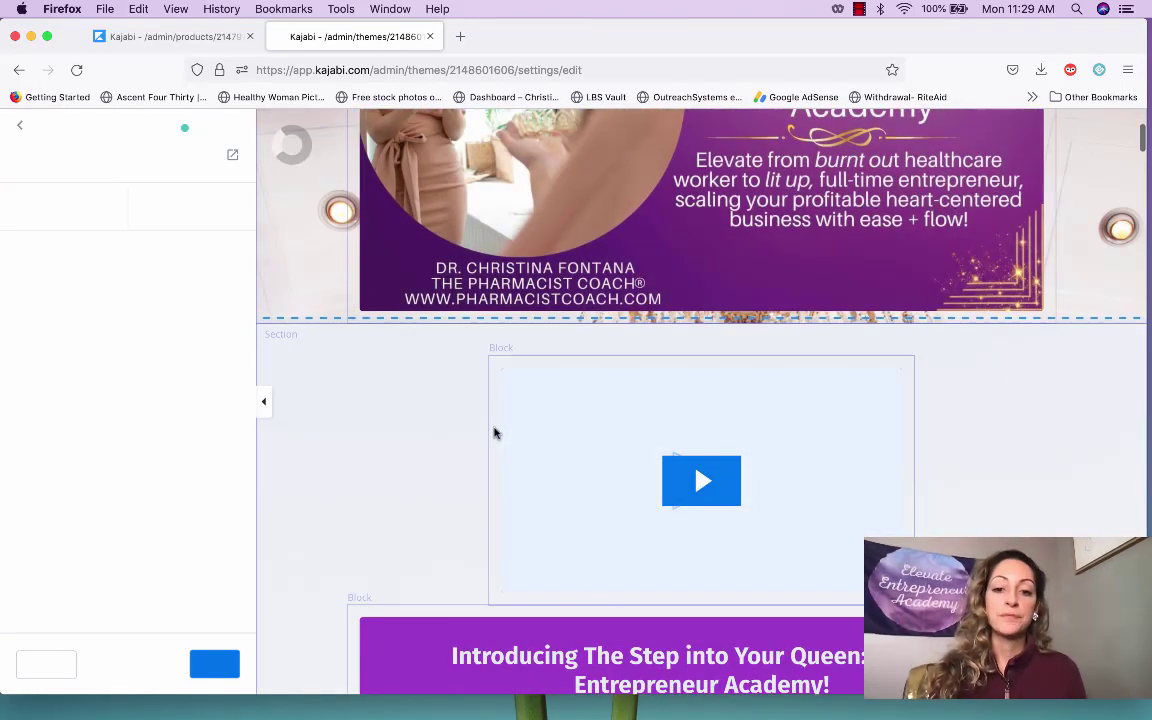
{"action": "scroll", "coordinate": [640, 464], "scroll_direction": "down", "scroll_amount": 12}
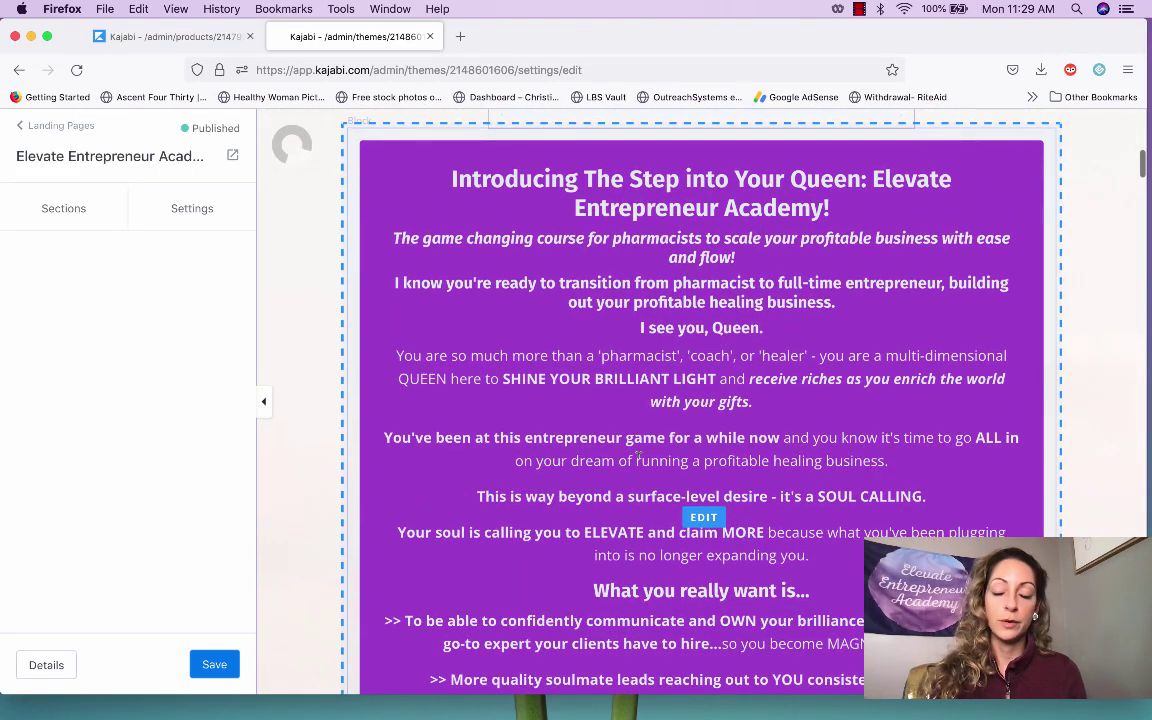
{"action": "scroll", "coordinate": [637, 454], "scroll_direction": "down", "scroll_amount": 4}
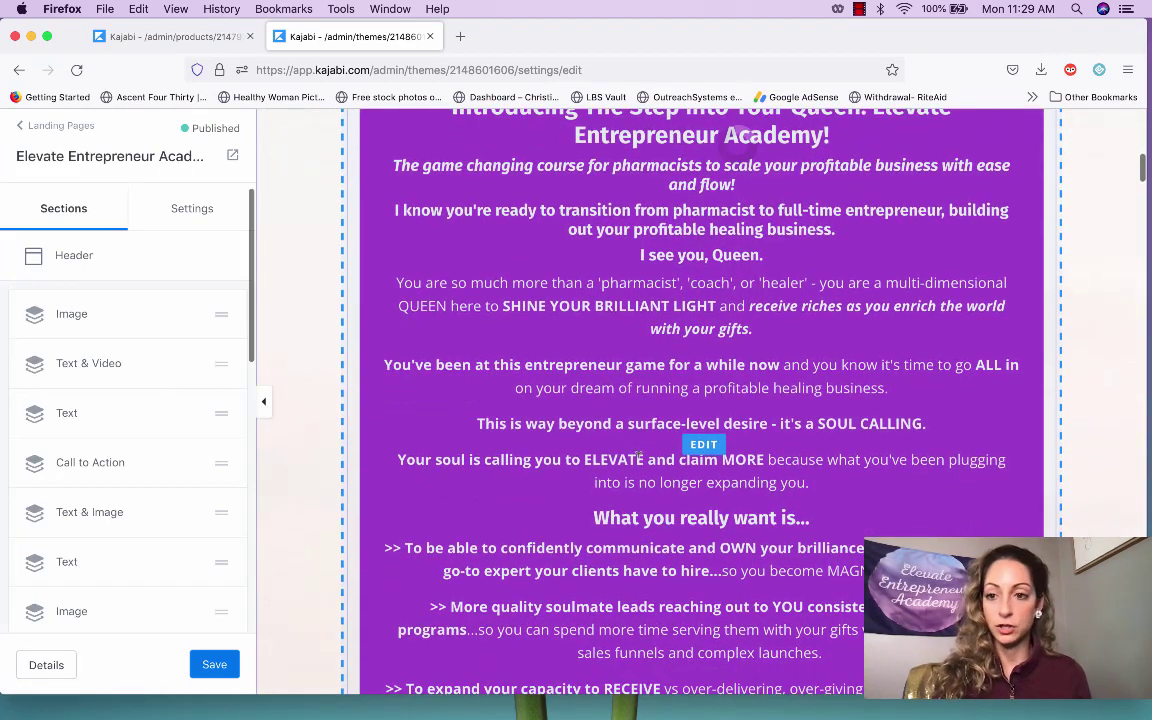
{"action": "scroll", "coordinate": [640, 452], "scroll_direction": "down", "scroll_amount": 2}
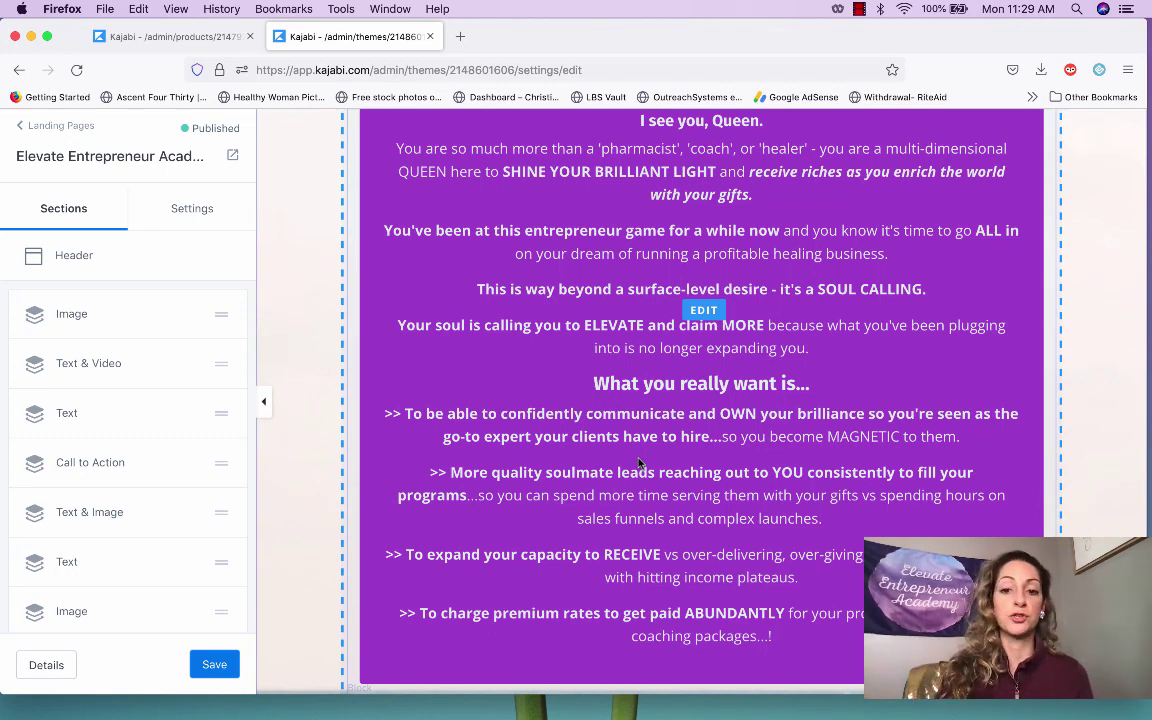
{"action": "scroll", "coordinate": [640, 462], "scroll_direction": "down", "scroll_amount": 10}
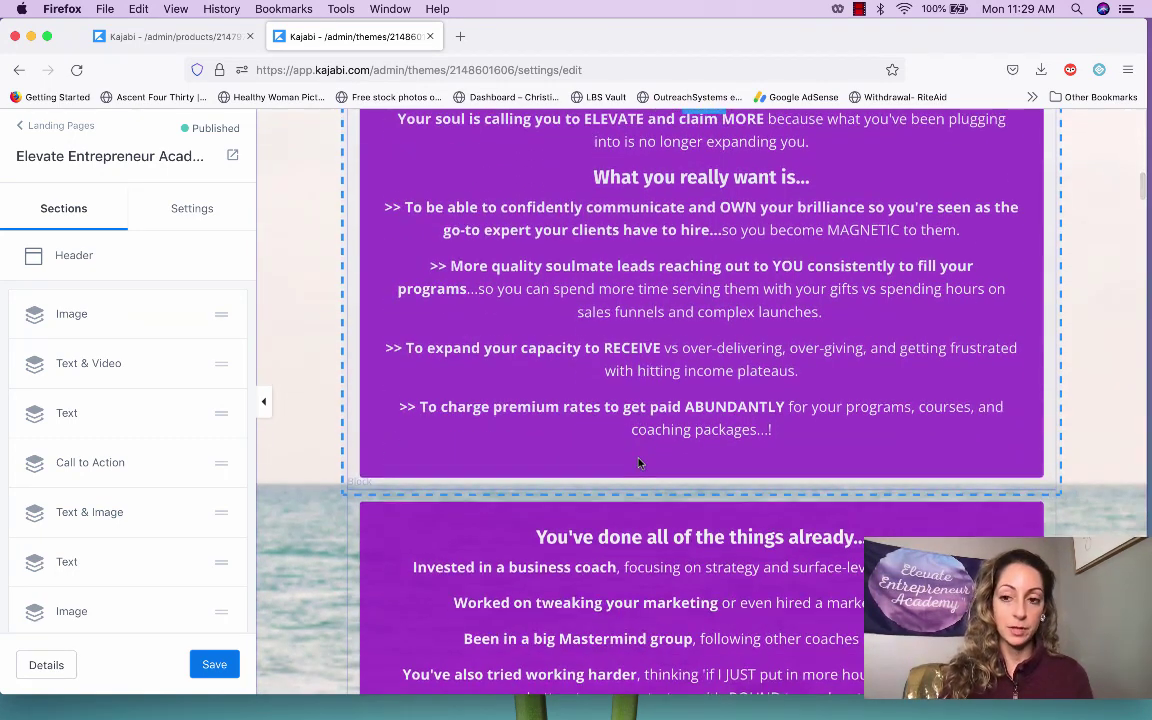
{"action": "scroll", "coordinate": [640, 462], "scroll_direction": "down", "scroll_amount": 11}
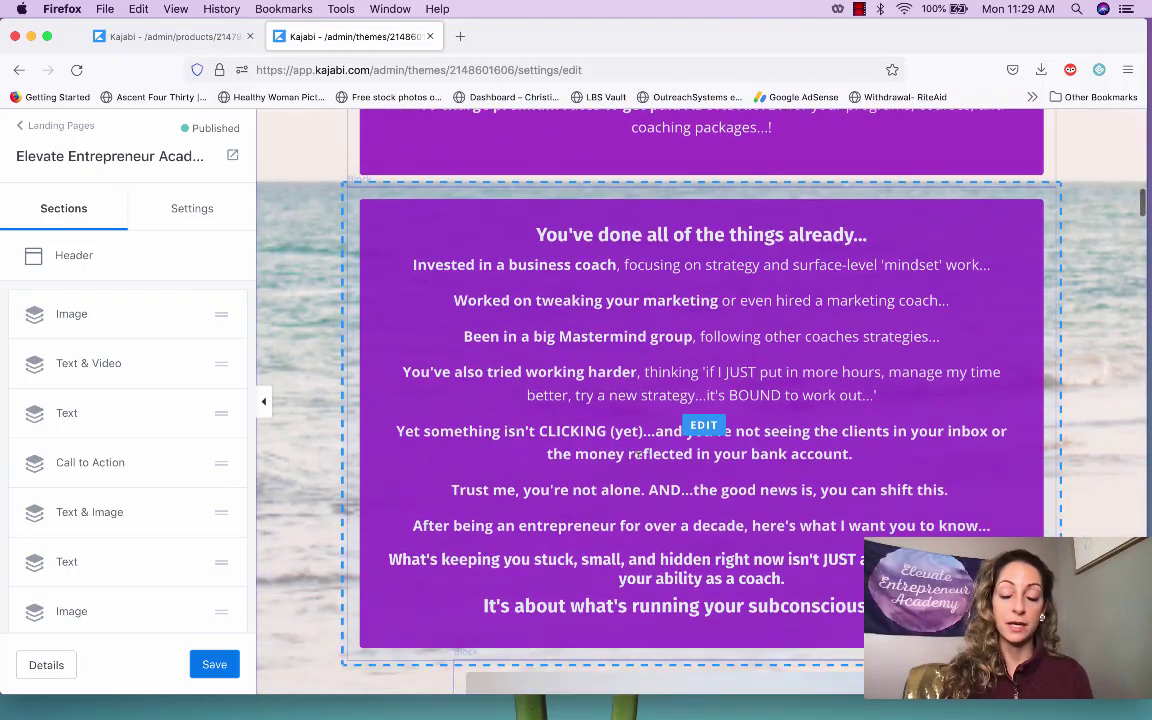
{"action": "scroll", "coordinate": [637, 455], "scroll_direction": "down", "scroll_amount": 4}
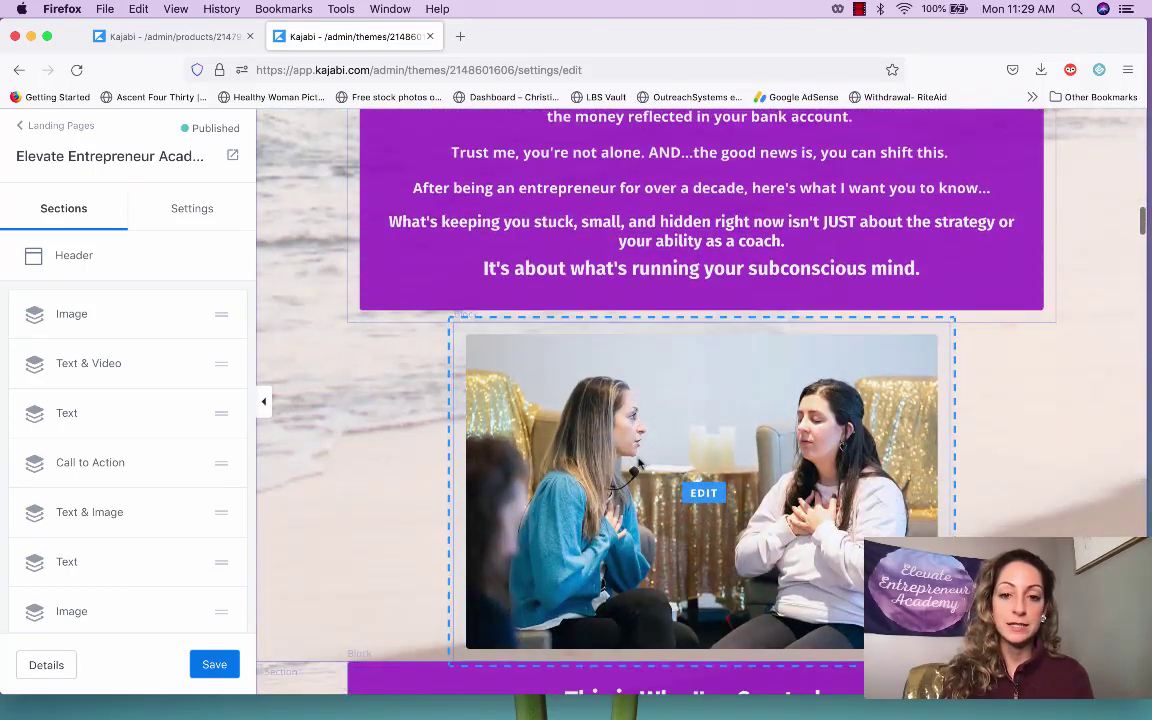
Examine the page's "This is Why I've Created" text section, the call-to-action section and the text block beside the group photo
{"action": "scroll", "coordinate": [640, 463], "scroll_direction": "down", "scroll_amount": 14}
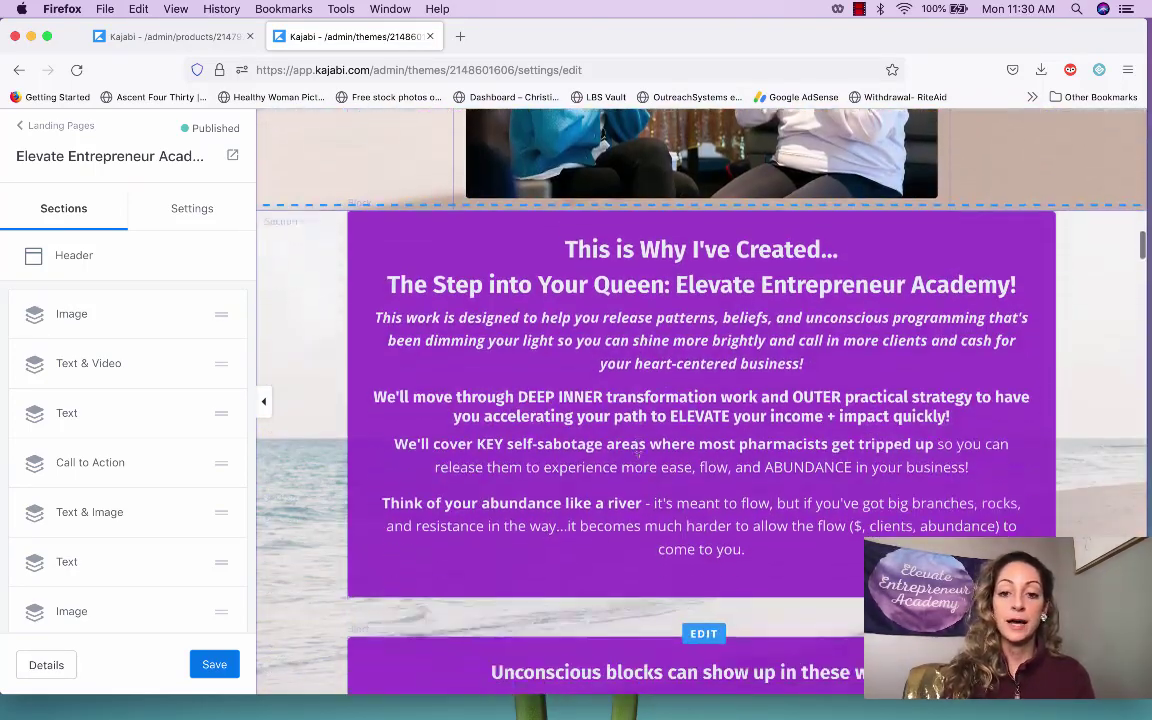
{"action": "scroll", "coordinate": [637, 455], "scroll_direction": "down", "scroll_amount": 5}
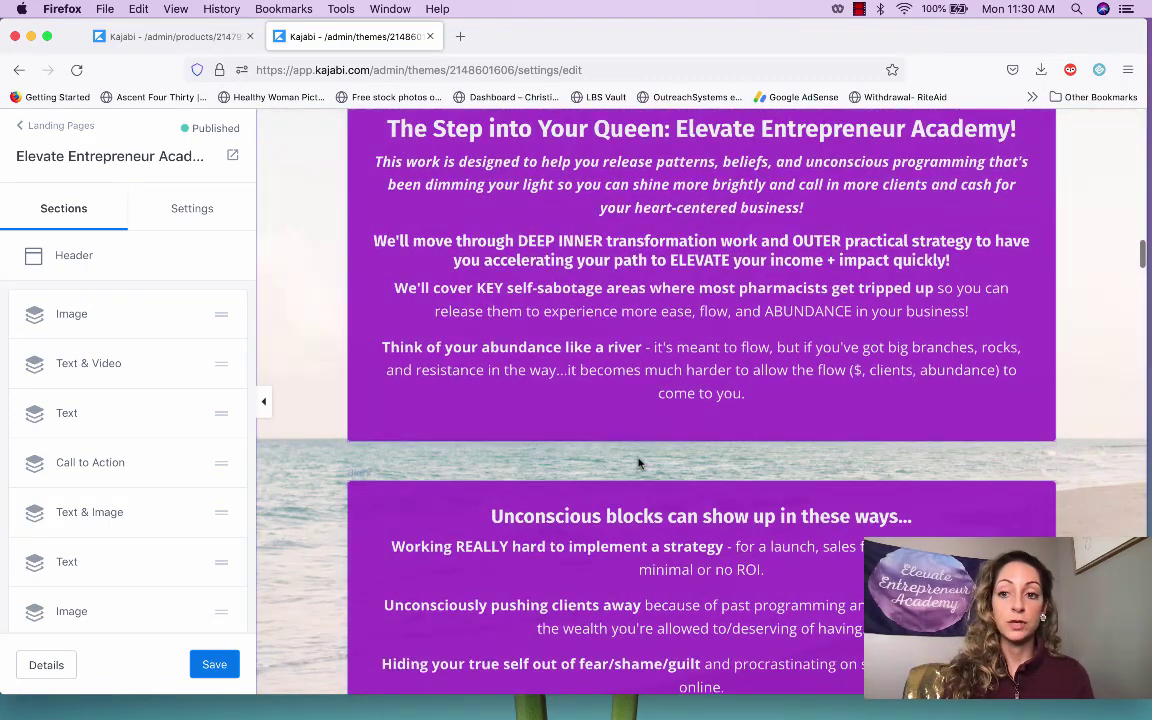
{"action": "scroll", "coordinate": [640, 463], "scroll_direction": "down", "scroll_amount": 7}
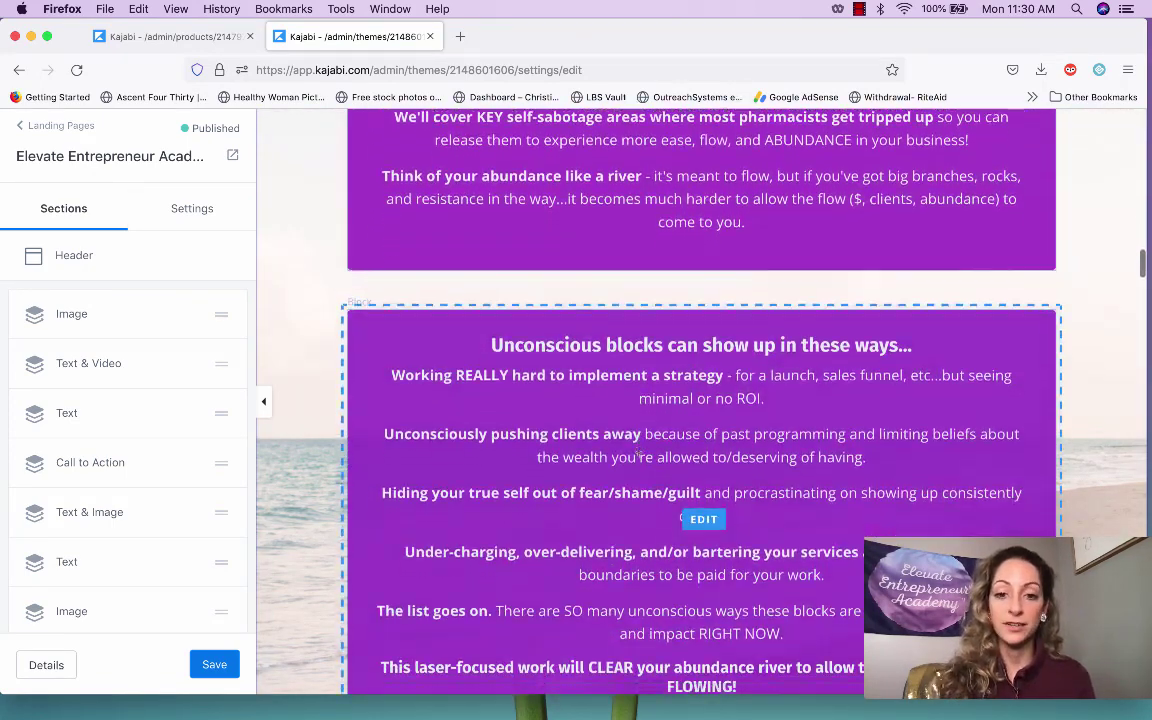
{"action": "scroll", "coordinate": [638, 455], "scroll_direction": "down", "scroll_amount": 14}
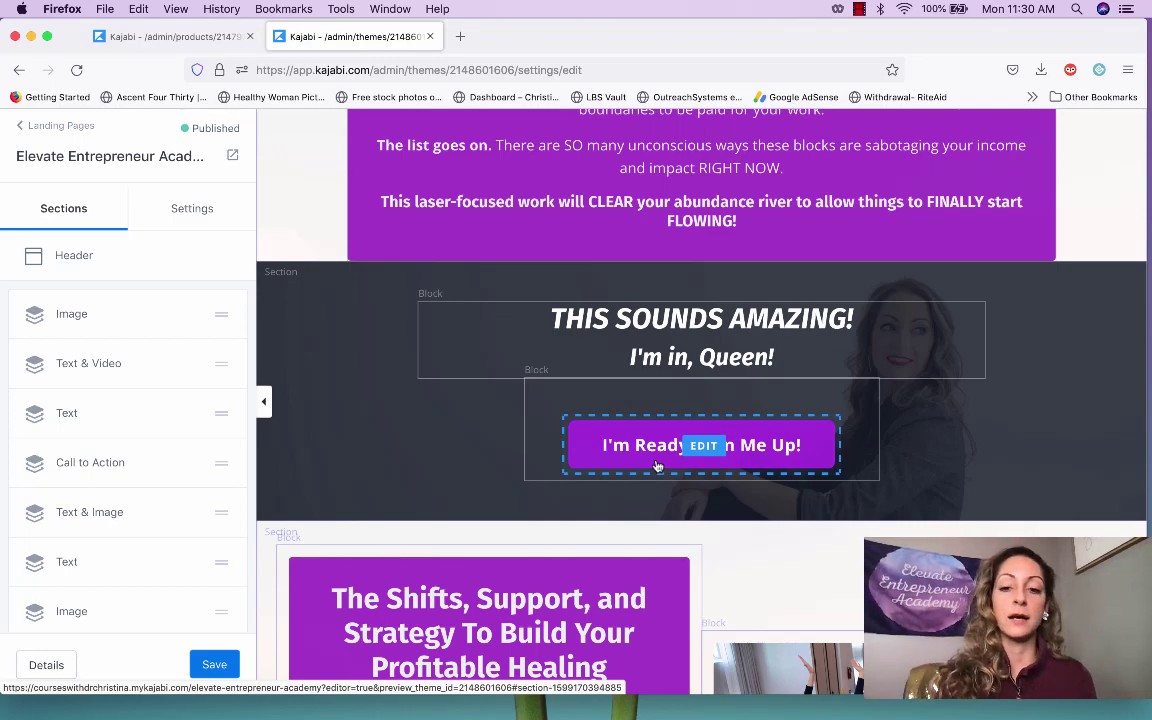
{"action": "scroll", "coordinate": [657, 465], "scroll_direction": "down", "scroll_amount": 5}
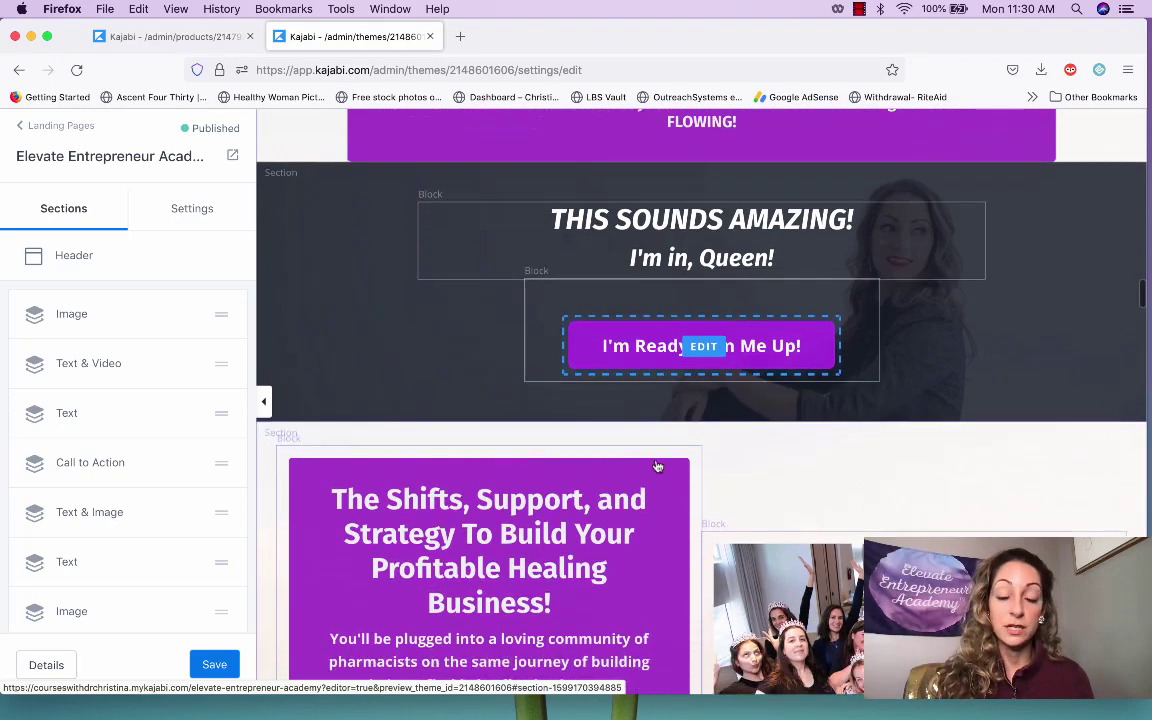
{"action": "scroll", "coordinate": [657, 465], "scroll_direction": "down", "scroll_amount": 10}
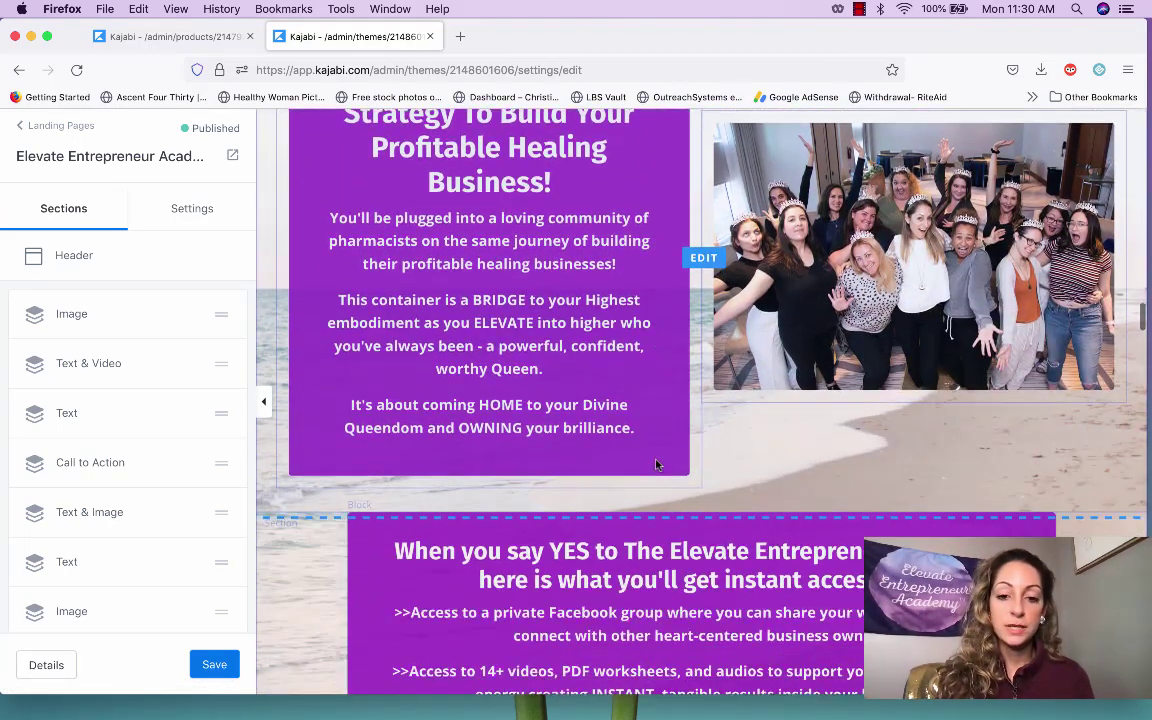
{"action": "scroll", "coordinate": [657, 465], "scroll_direction": "up", "scroll_amount": 4}
{"action": "scroll", "coordinate": [657, 465], "scroll_direction": "up", "scroll_amount": 2}
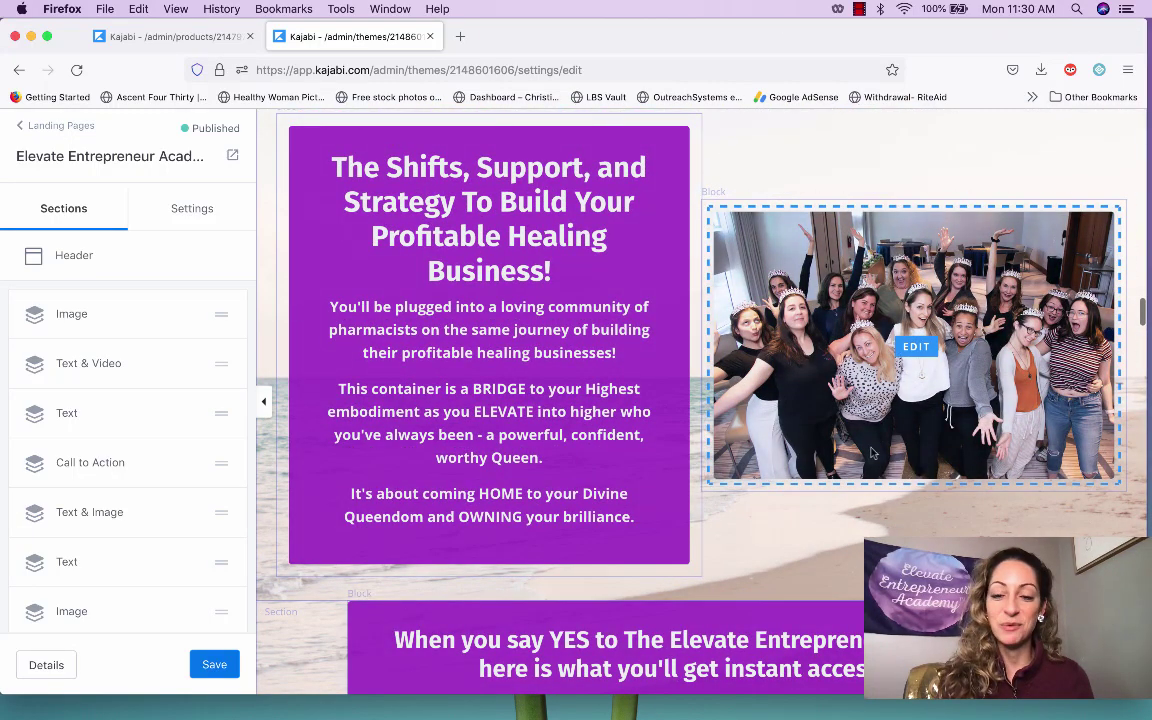
{"action": "scroll", "coordinate": [858, 451], "scroll_direction": "down", "scroll_amount": 3}
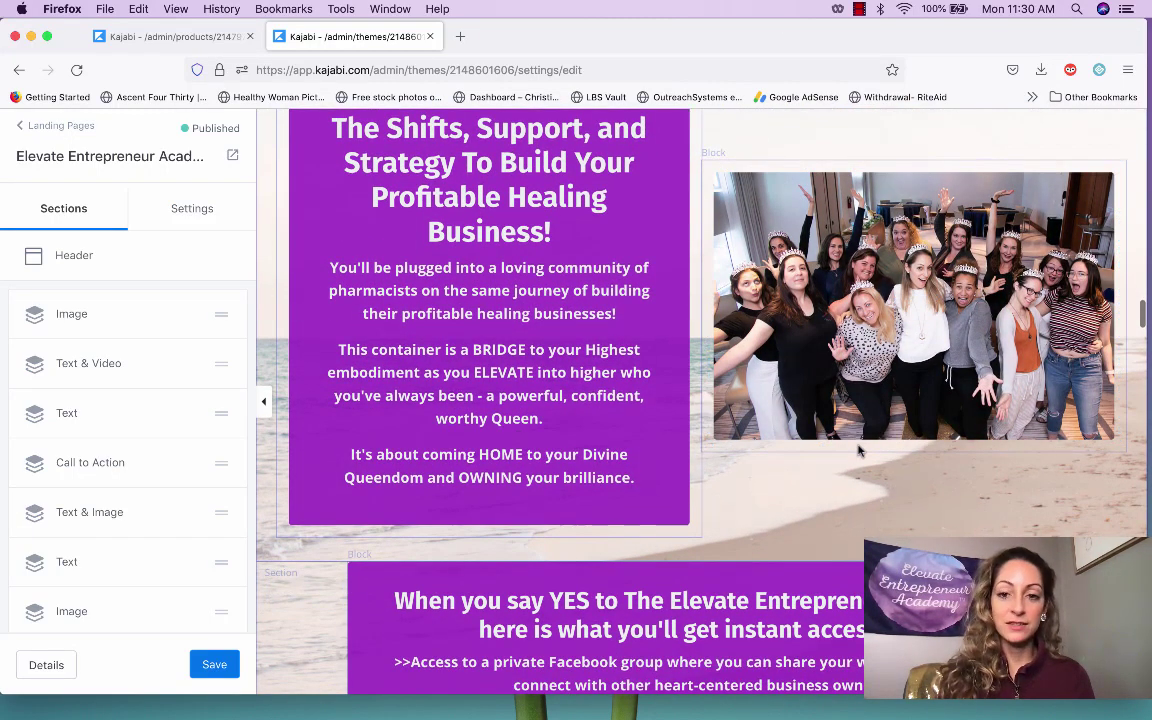
Examine the page's instant-access and trainings text blocks, the paired group photos, the sign-up call to action and the three testimonial cards
{"action": "scroll", "coordinate": [858, 451], "scroll_direction": "down", "scroll_amount": 4}
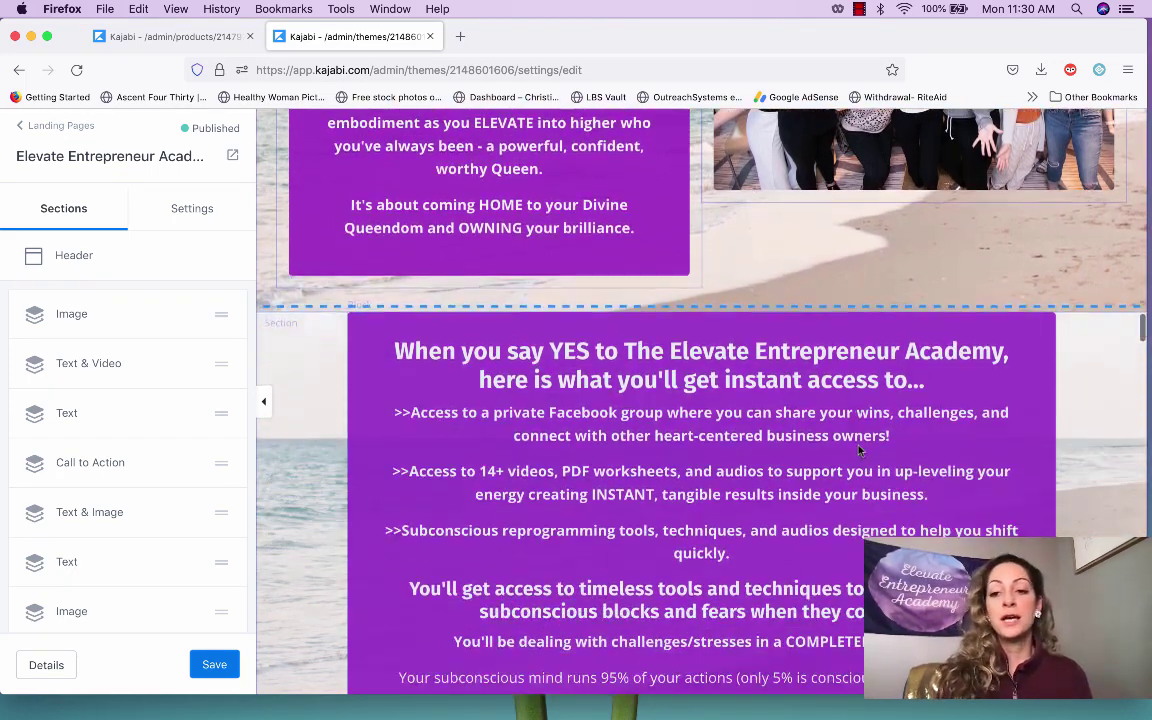
{"action": "scroll", "coordinate": [858, 451], "scroll_direction": "down", "scroll_amount": 6}
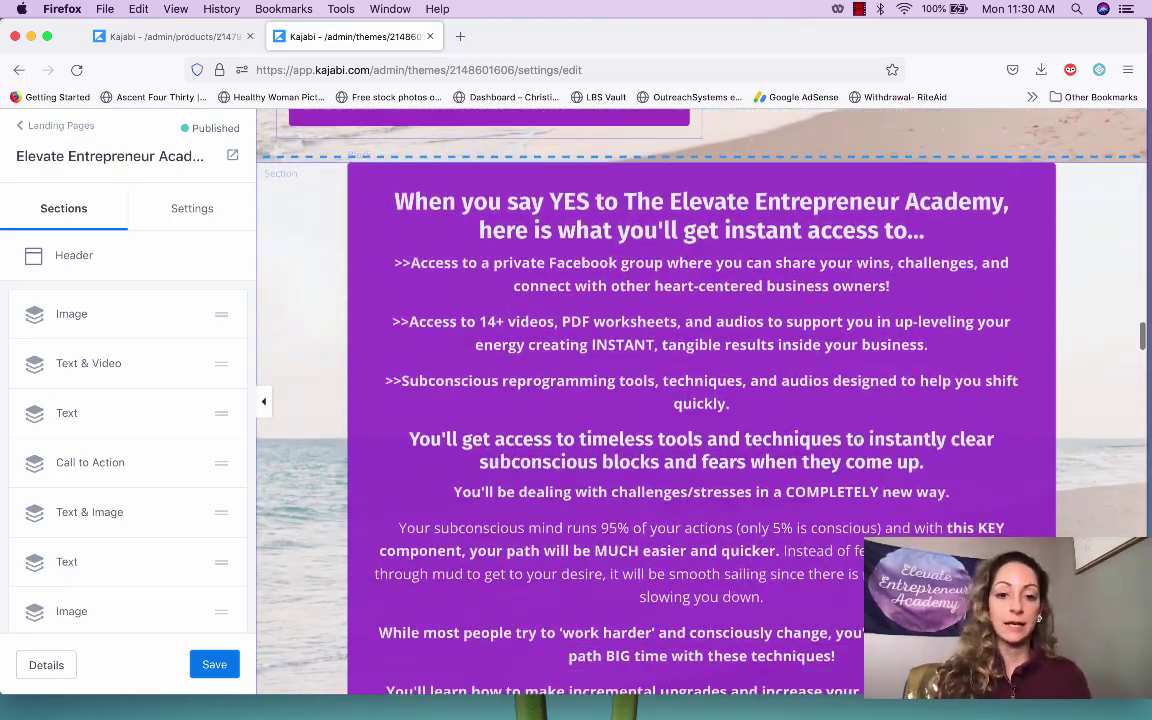
{"action": "scroll", "coordinate": [858, 435], "scroll_direction": "down", "scroll_amount": 15}
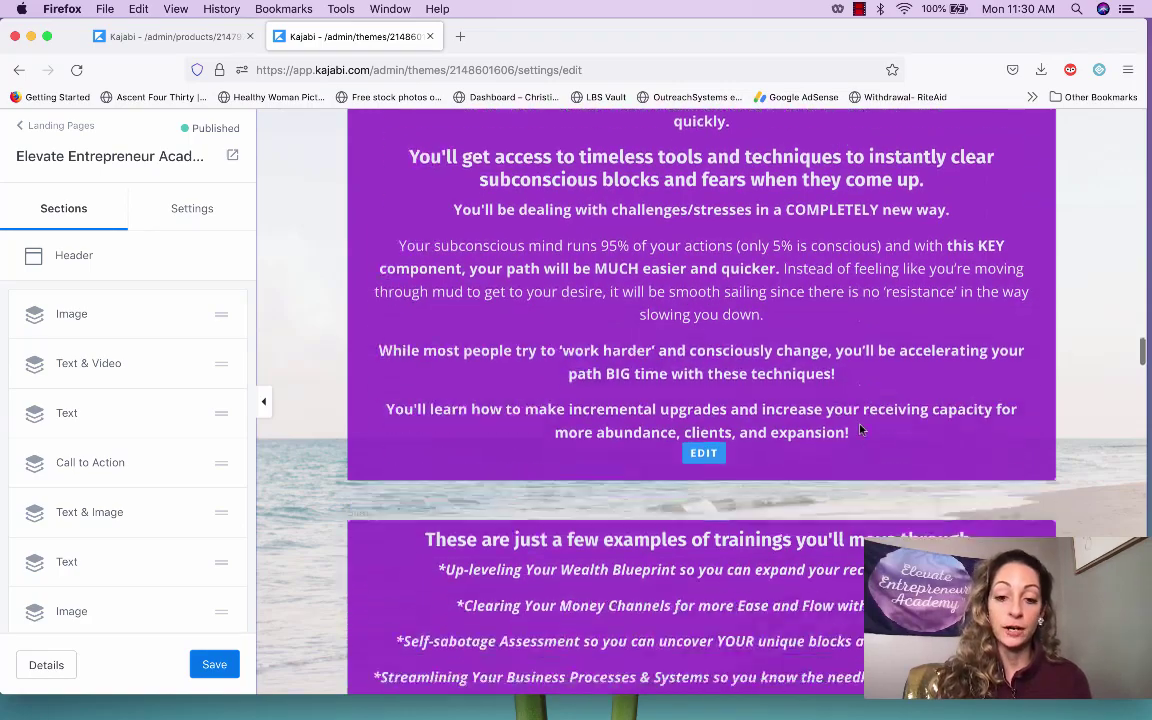
{"action": "scroll", "coordinate": [860, 427], "scroll_direction": "down", "scroll_amount": 14}
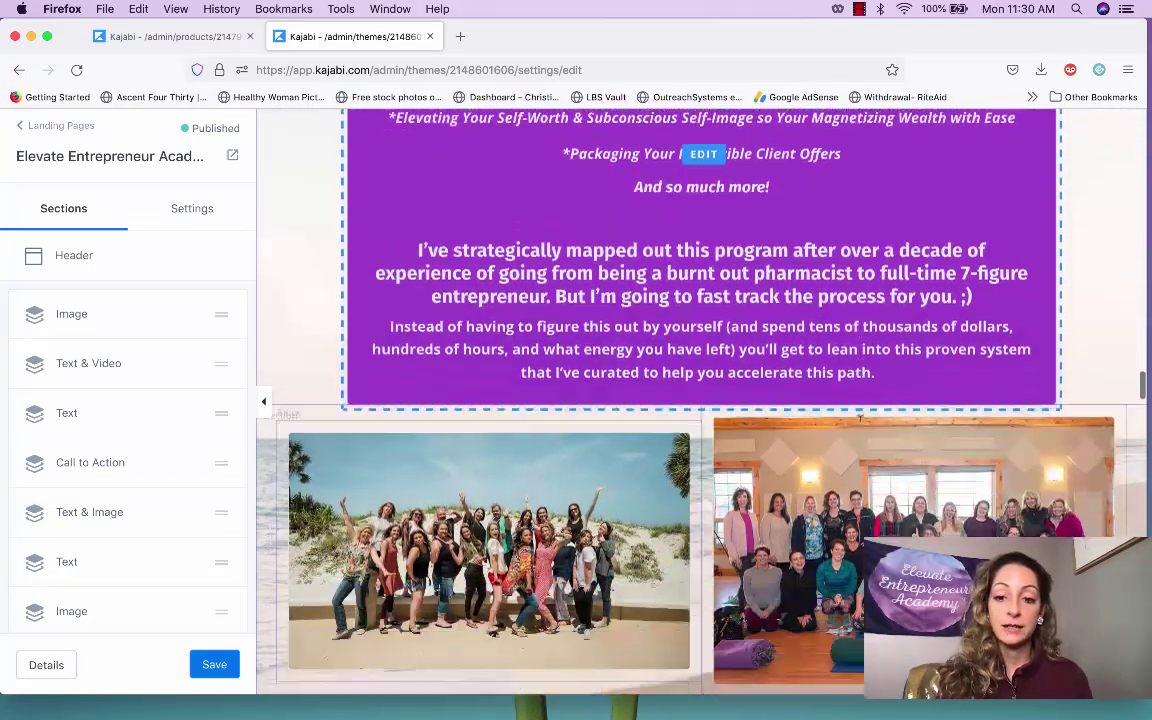
{"action": "scroll", "coordinate": [860, 420], "scroll_direction": "down", "scroll_amount": 3}
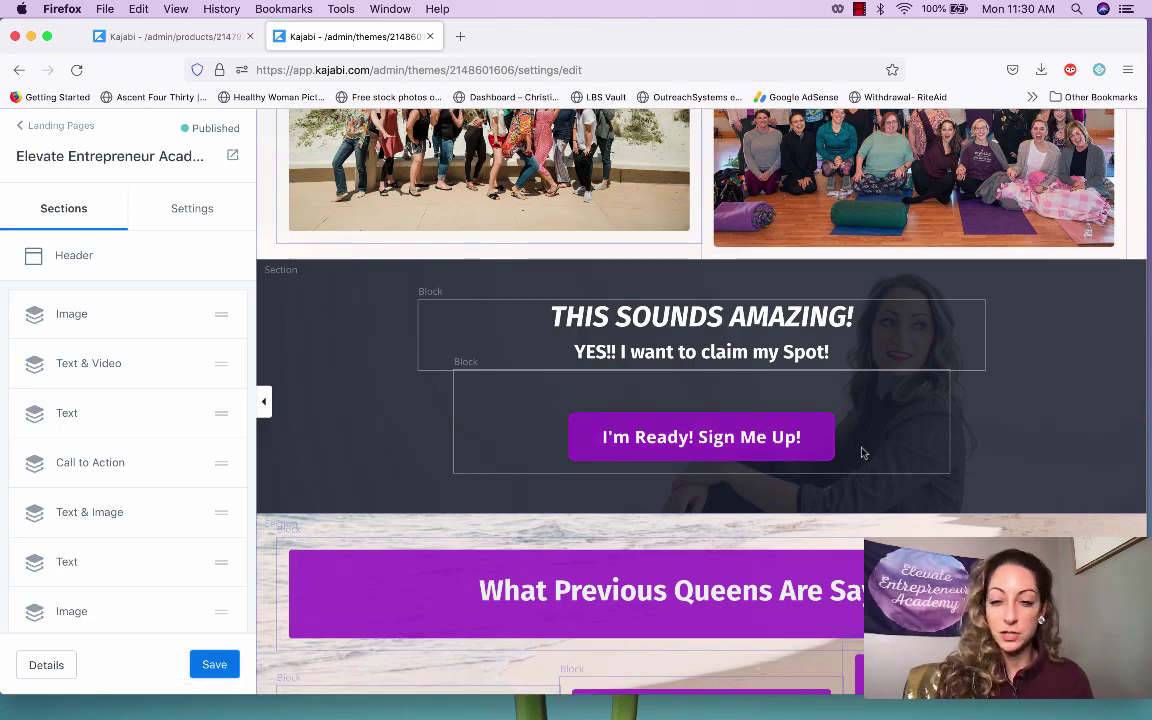
{"action": "scroll", "coordinate": [861, 450], "scroll_direction": "down", "scroll_amount": 5}
{"action": "scroll", "coordinate": [862, 446], "scroll_direction": "down", "scroll_amount": 5}
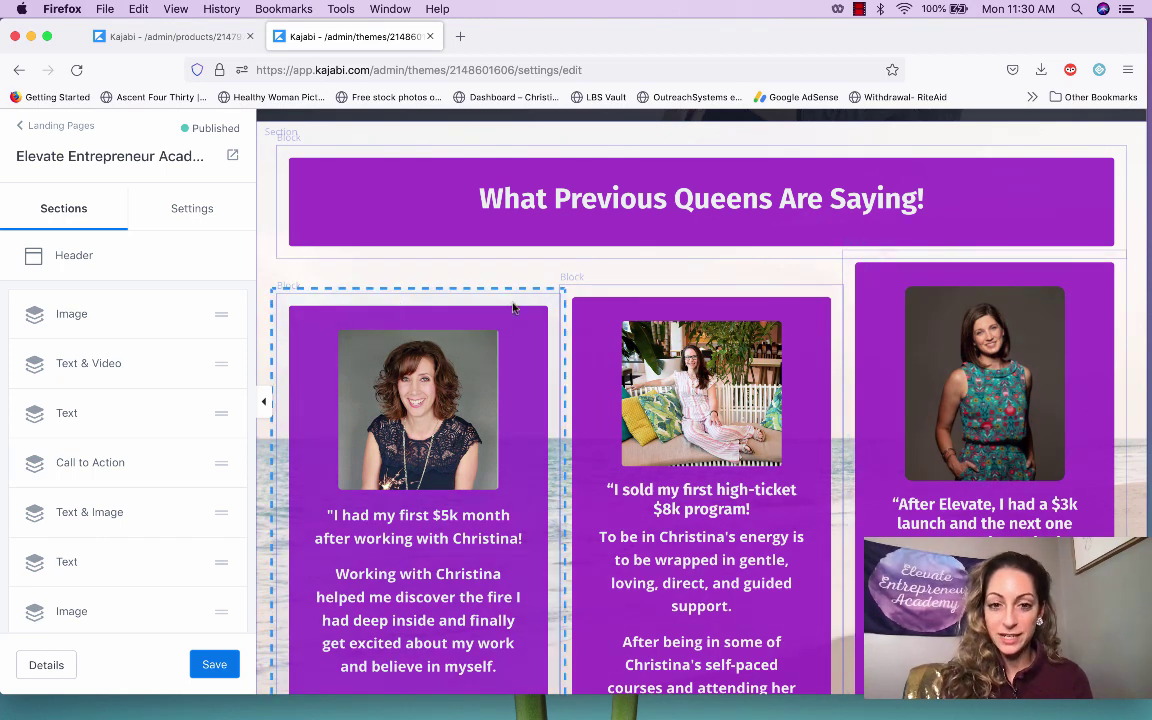
{"action": "scroll", "coordinate": [870, 251], "scroll_direction": "up", "scroll_amount": 2}
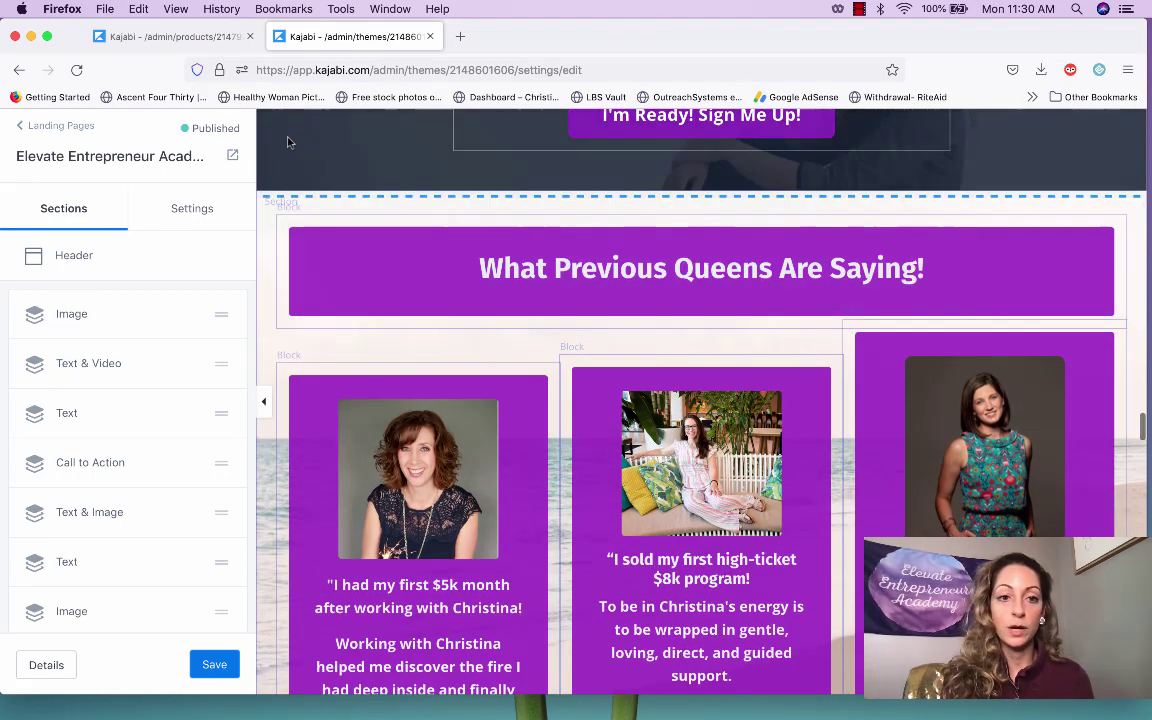
Open the Elevate Entrepreneur Academy page's live preview and review it down to the "What Previous Queens Are Saying!" testimonials
{"action": "left_click", "coordinate": [231, 155]}
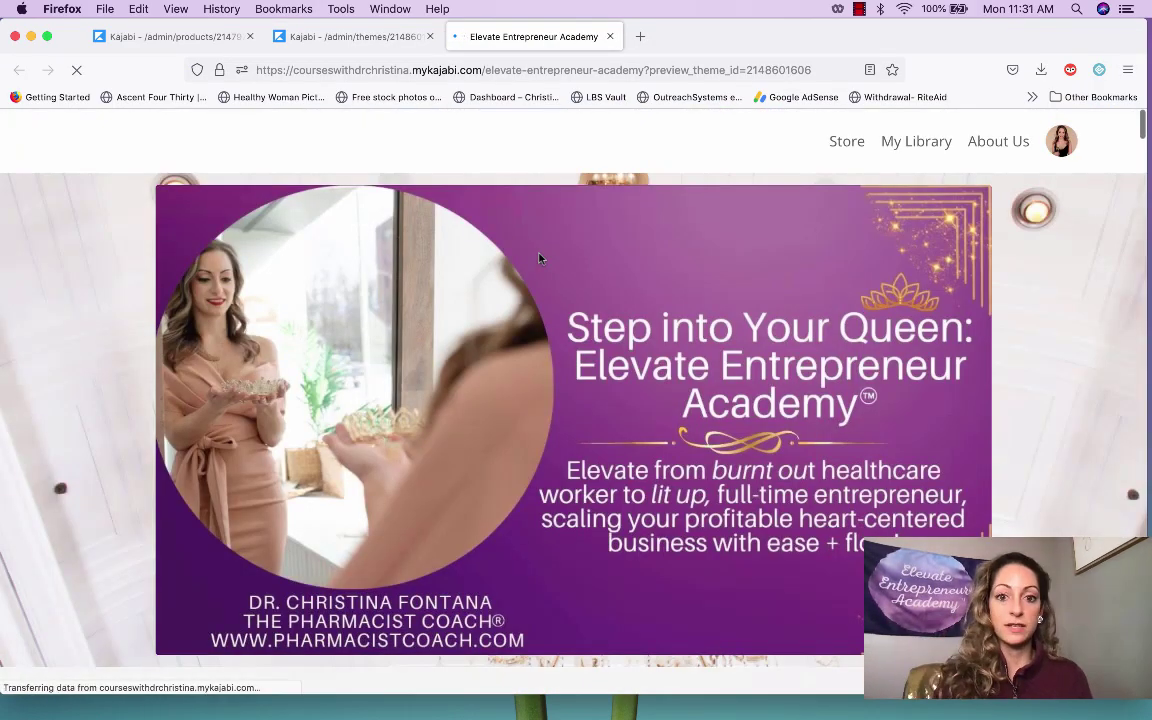
{"action": "scroll", "coordinate": [538, 258], "scroll_direction": "down", "scroll_amount": 15}
{"action": "scroll", "coordinate": [759, 420], "scroll_direction": "down", "scroll_amount": 20}
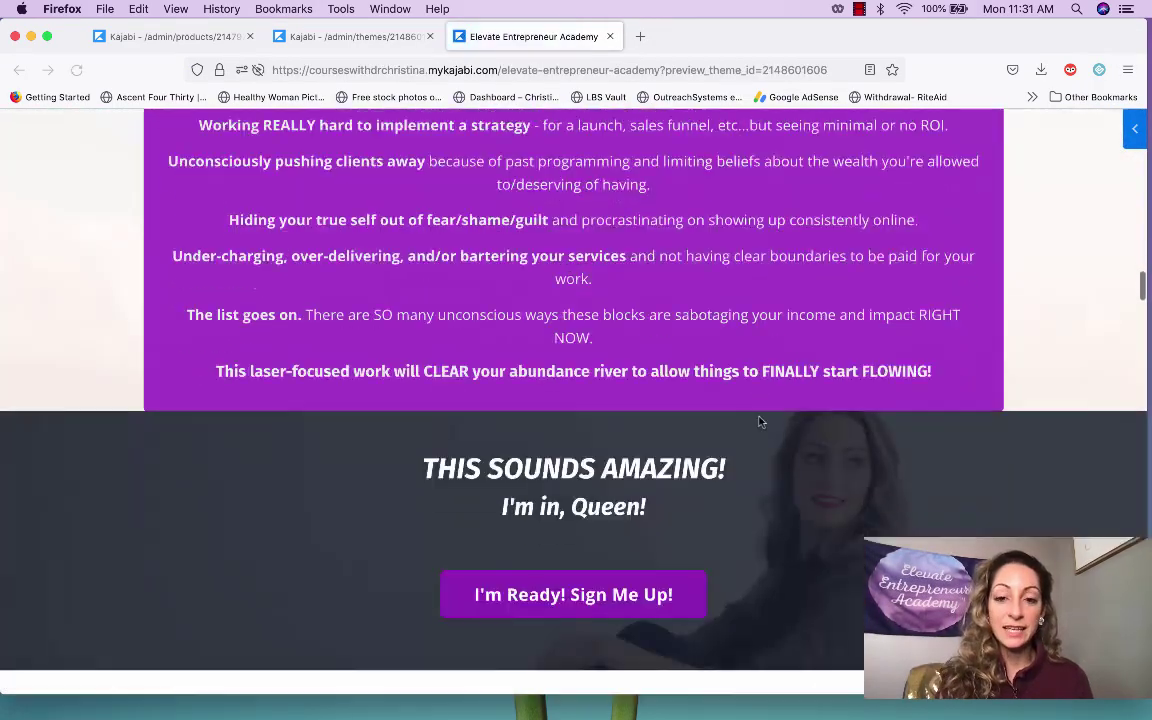
{"action": "scroll", "coordinate": [759, 420], "scroll_direction": "down", "scroll_amount": 15}
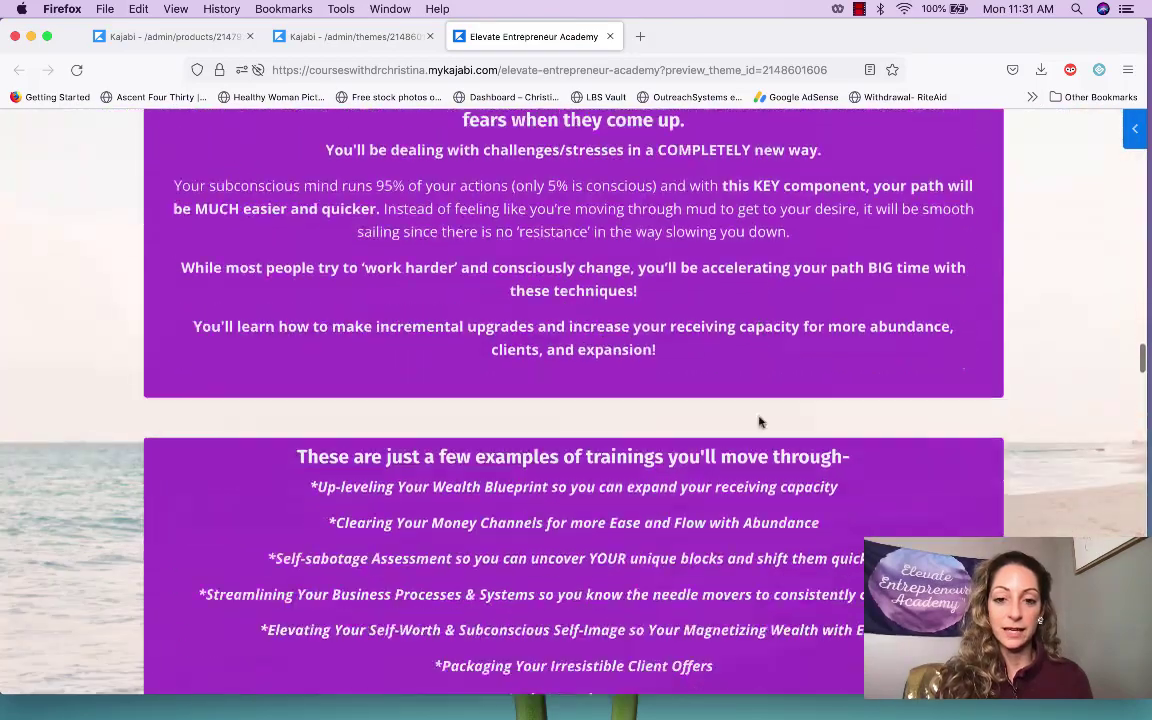
{"action": "scroll", "coordinate": [759, 420], "scroll_direction": "down", "scroll_amount": 15}
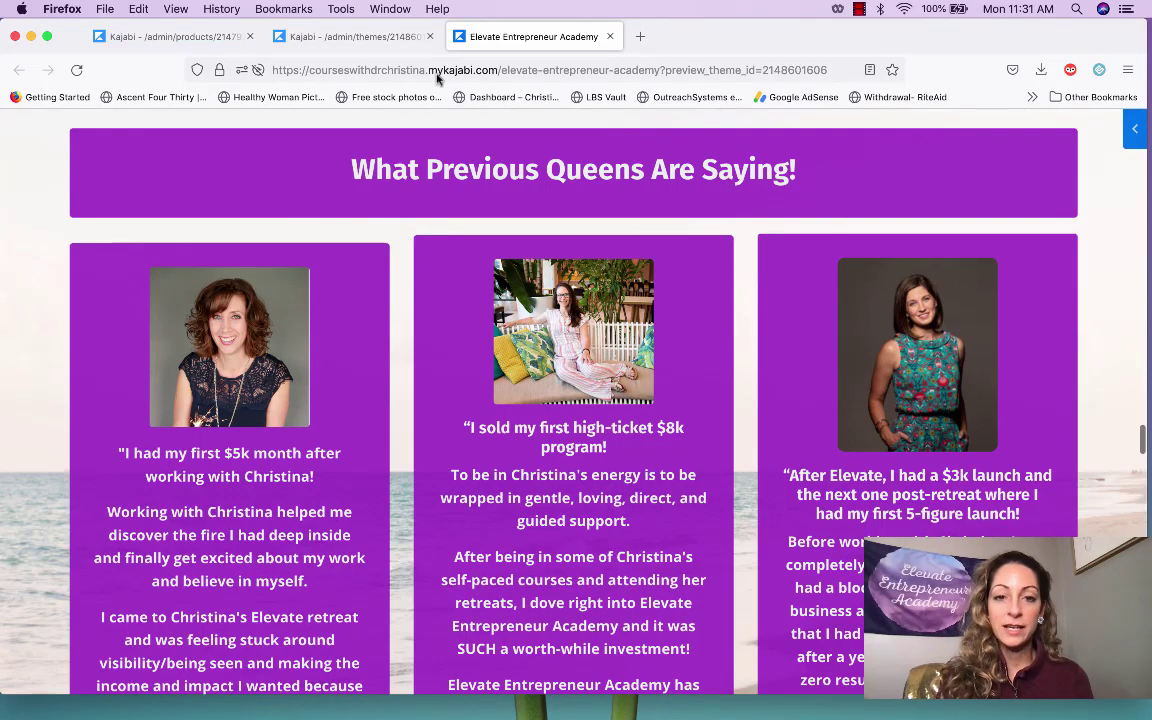
Return to the page editor and inspect the middle testimonial card's desktop layout settings, including its text alignment and outside spacing
{"action": "left_click", "coordinate": [350, 36]}
{"action": "scroll", "coordinate": [603, 383], "scroll_direction": "down", "scroll_amount": 2}
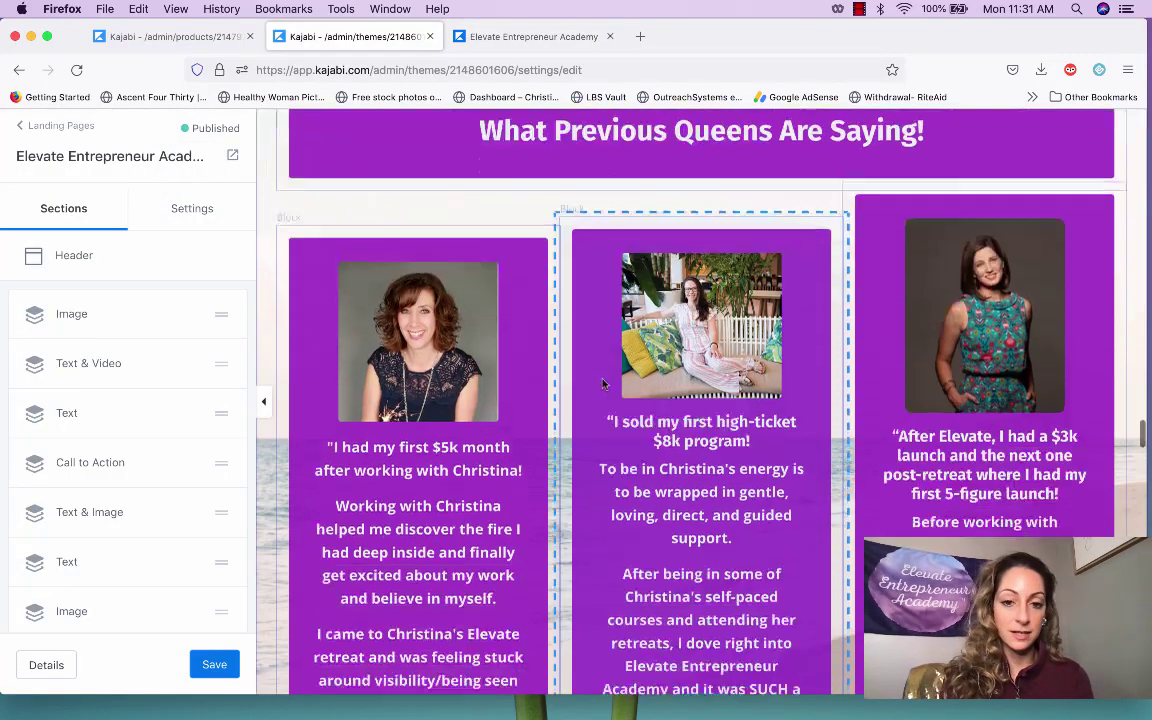
{"action": "scroll", "coordinate": [603, 383], "scroll_direction": "down", "scroll_amount": 3}
{"action": "left_click", "coordinate": [603, 383]}
{"action": "scroll", "coordinate": [123, 524], "scroll_direction": "down", "scroll_amount": 5}
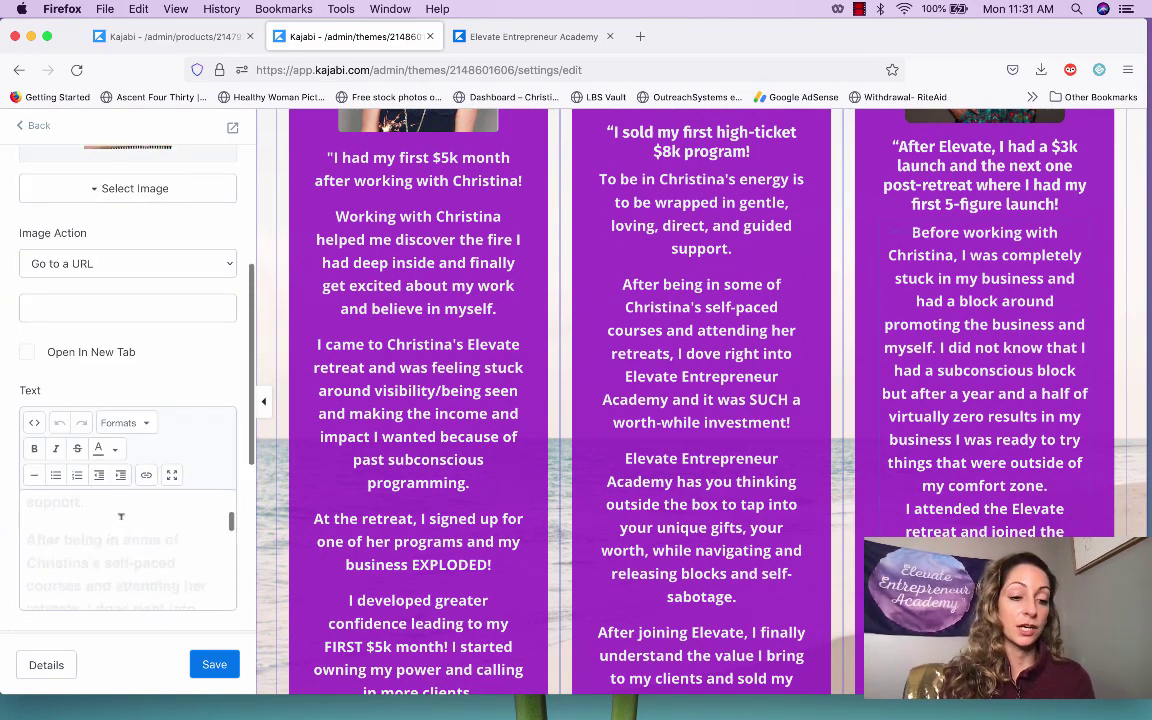
{"action": "scroll", "coordinate": [155, 415], "scroll_direction": "down", "scroll_amount": 5}
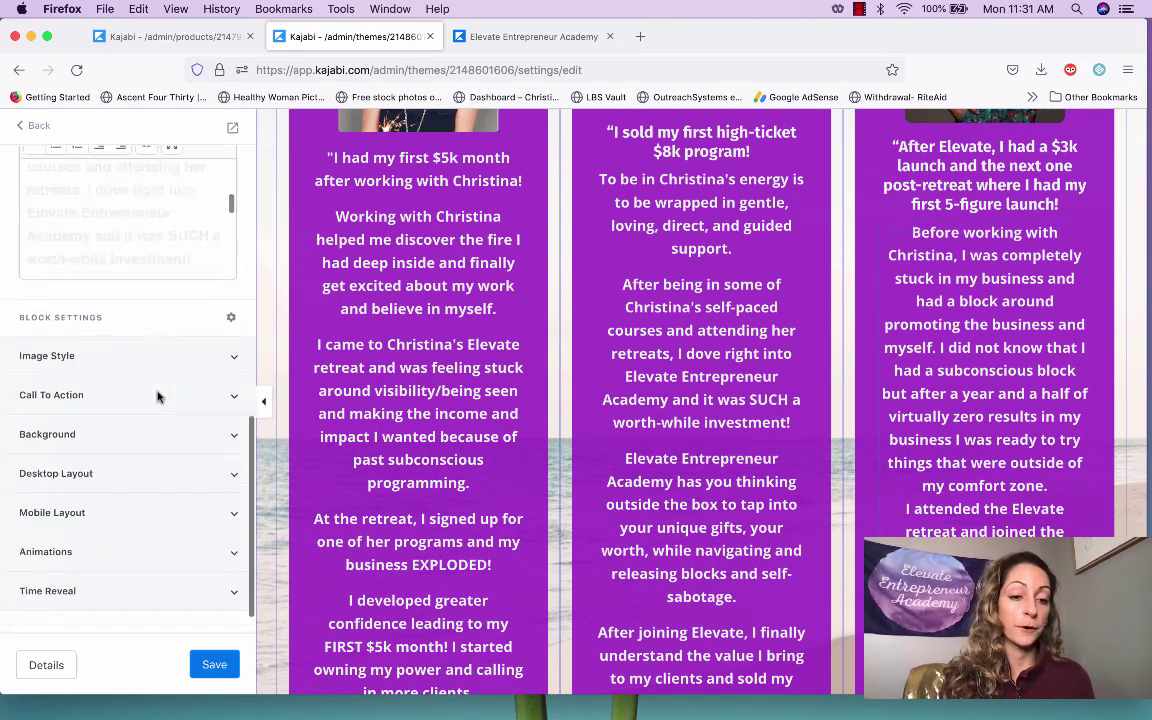
{"action": "left_click", "coordinate": [143, 464]}
{"action": "scroll", "coordinate": [145, 482], "scroll_direction": "down", "scroll_amount": 4}
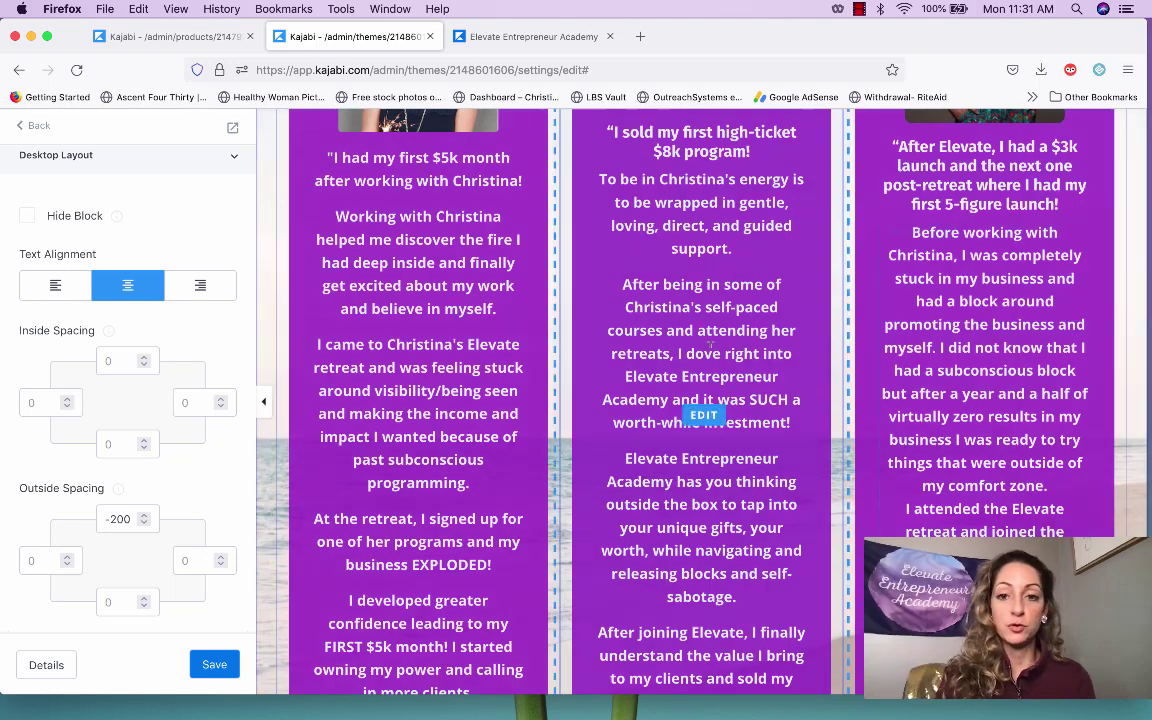
{"action": "scroll", "coordinate": [669, 399], "scroll_direction": "up", "scroll_amount": 4}
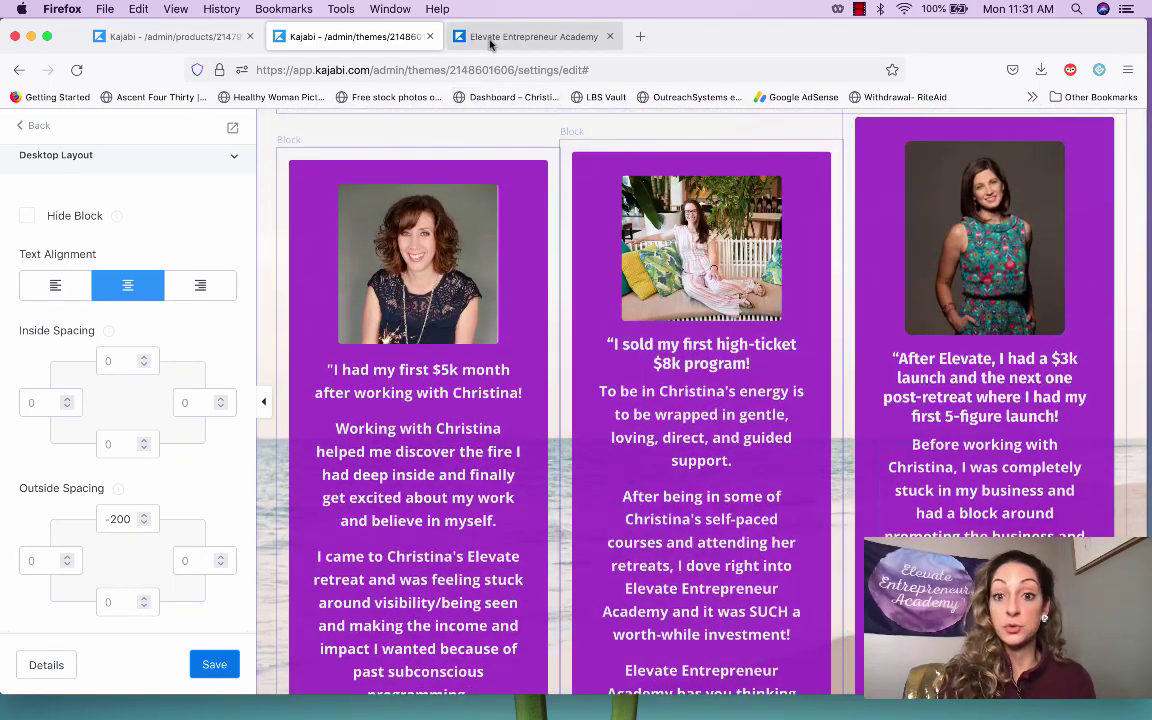
Examine the client wins text block, the testimonial video beside it and the social media comment screenshots below
{"action": "scroll", "coordinate": [480, 254], "scroll_direction": "down", "scroll_amount": 10}
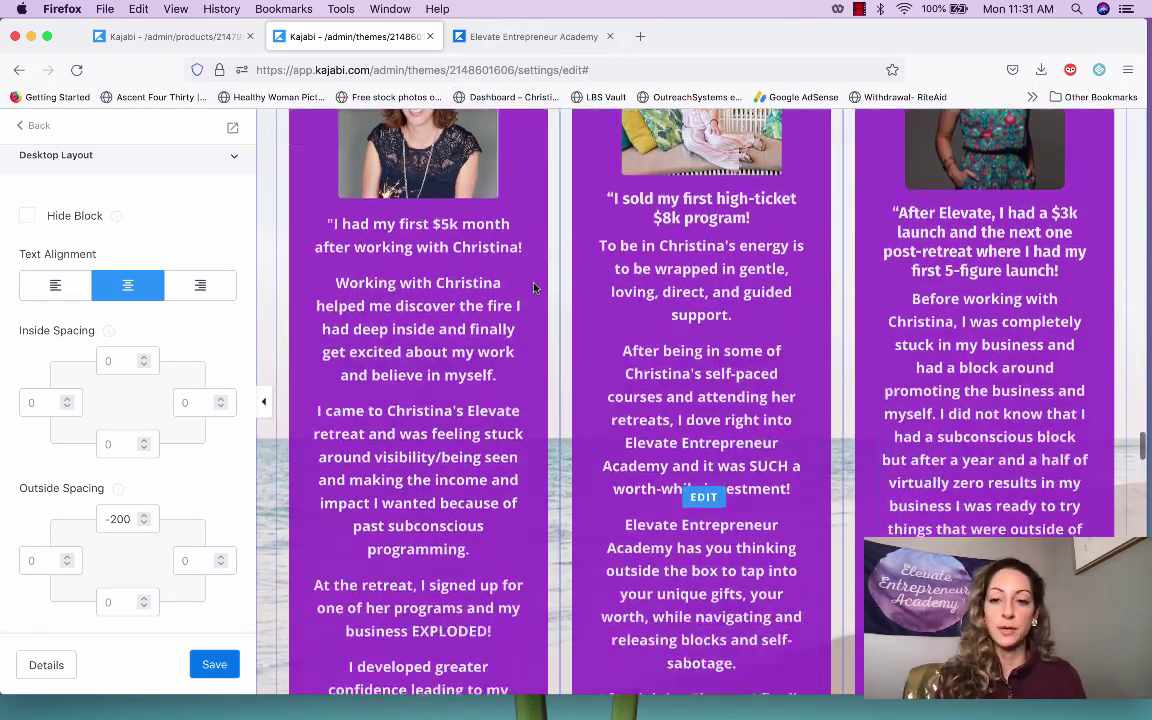
{"action": "scroll", "coordinate": [533, 287], "scroll_direction": "down", "scroll_amount": 15}
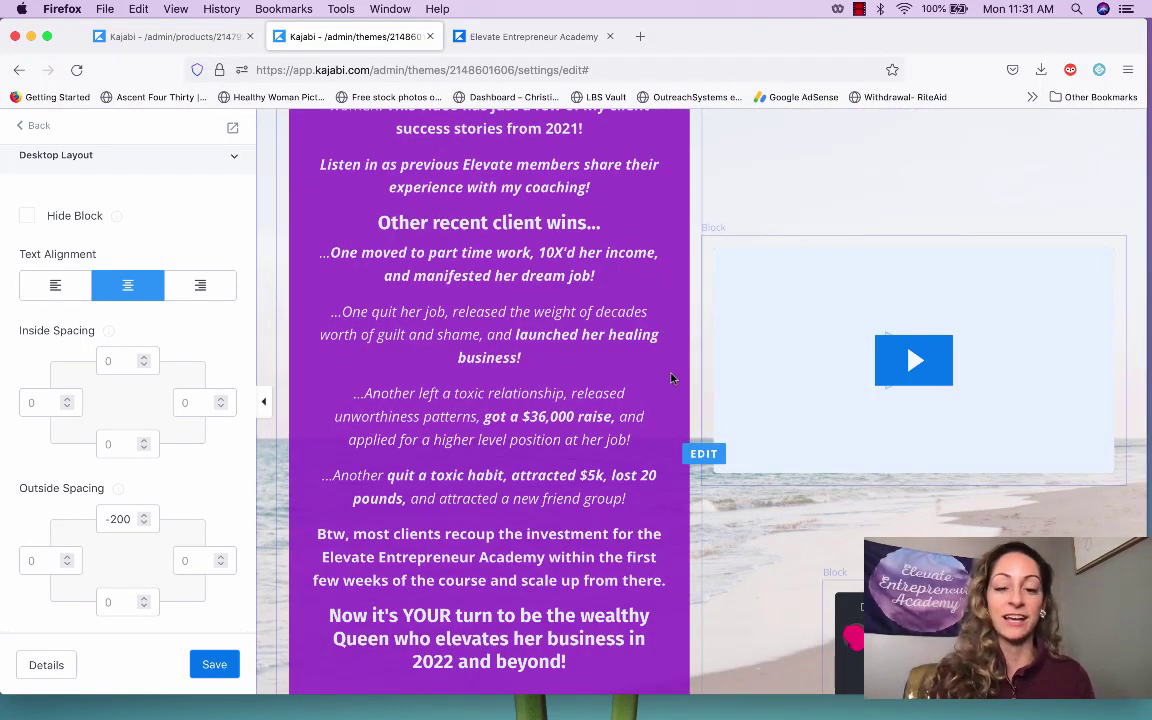
{"action": "scroll", "coordinate": [672, 378], "scroll_direction": "up", "scroll_amount": 3}
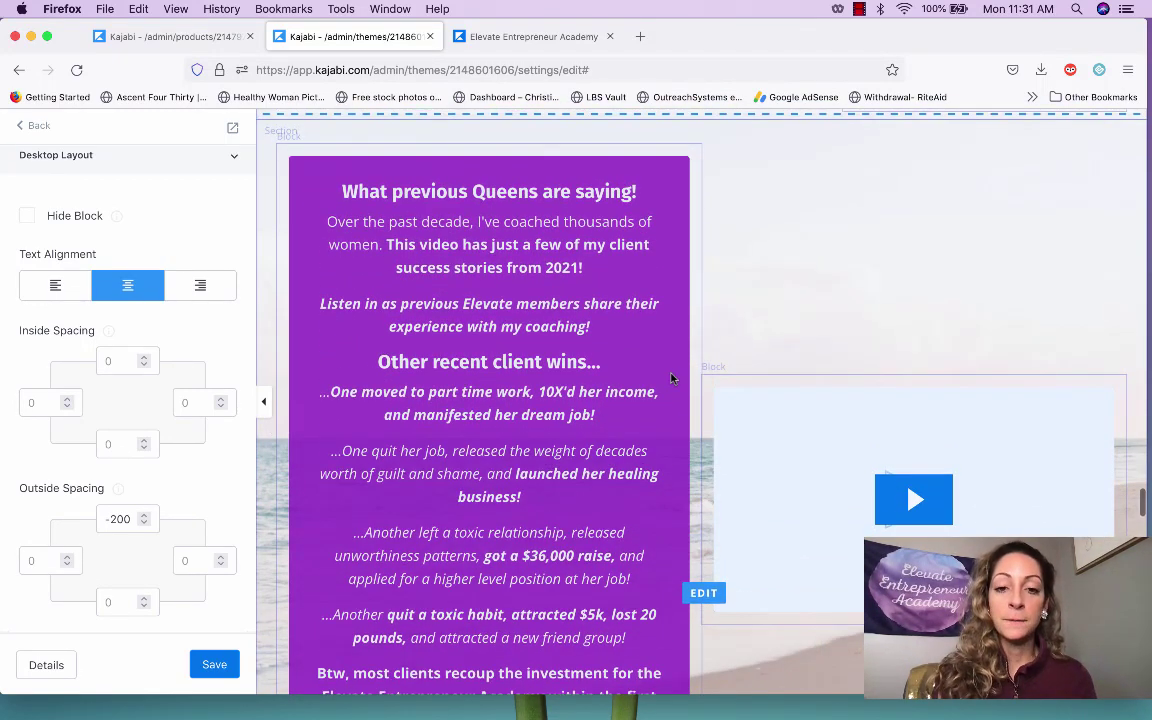
{"action": "scroll", "coordinate": [671, 378], "scroll_direction": "down", "scroll_amount": 4}
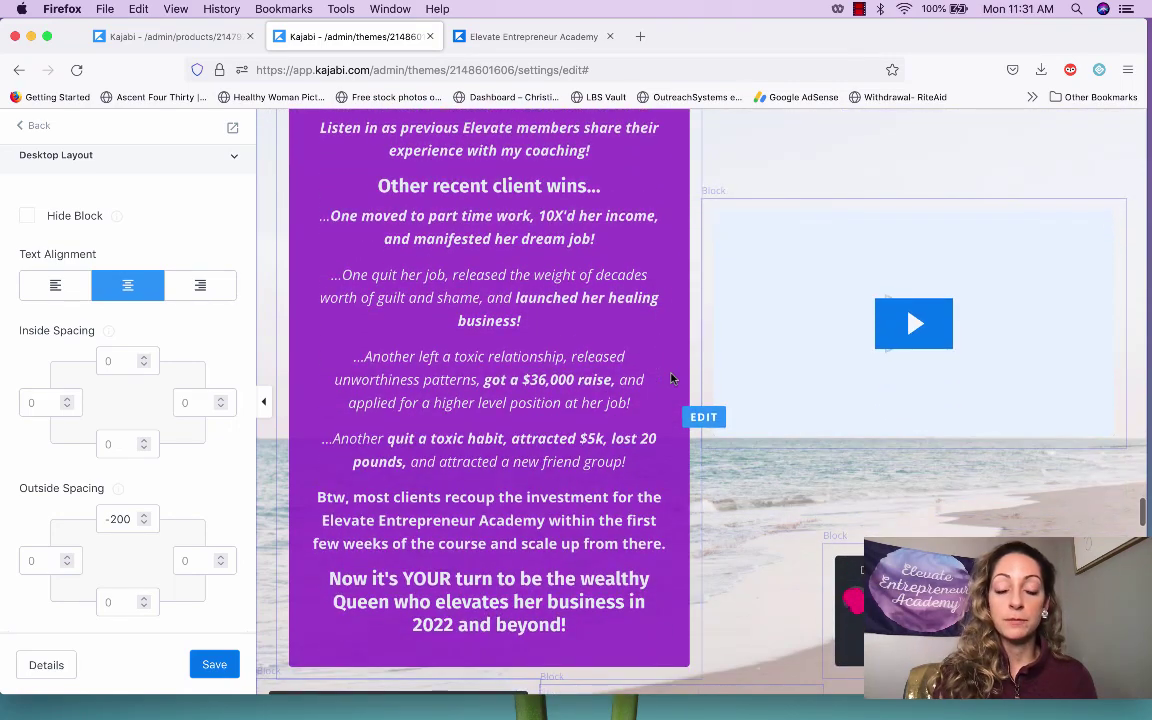
{"action": "scroll", "coordinate": [671, 370], "scroll_direction": "down", "scroll_amount": 7}
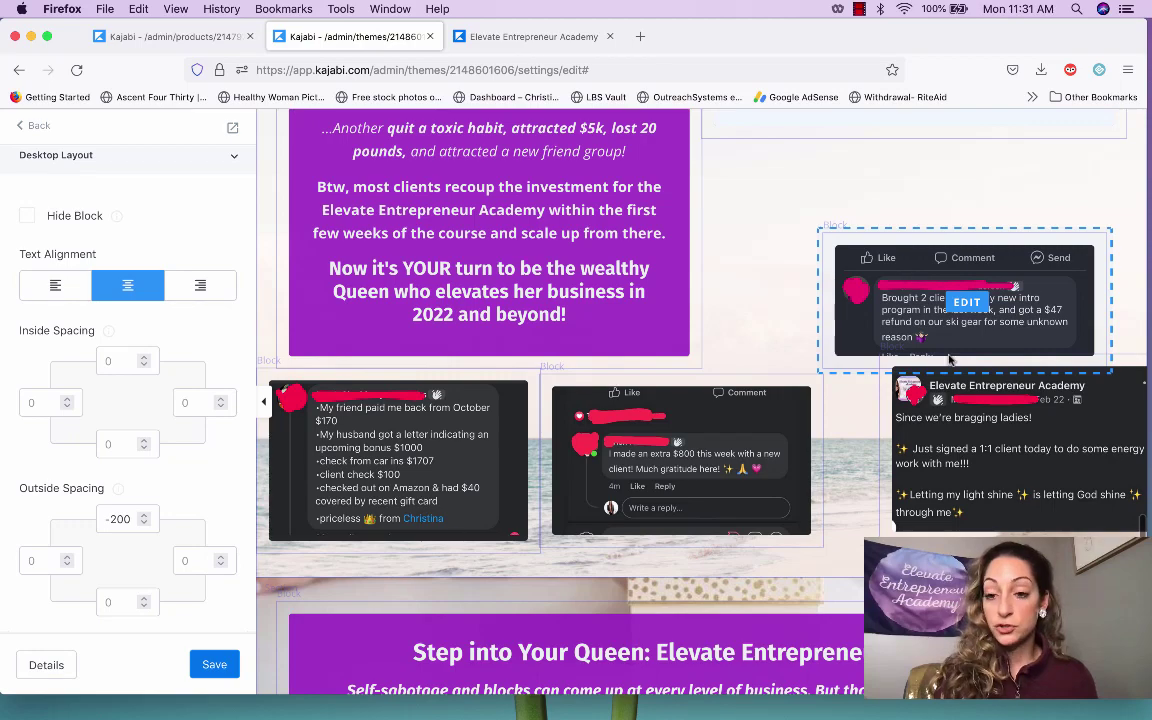
Examine the "Step into Your Queen" offer section, covering its payment plan, list of inclusions with values, and sign-up button
{"action": "scroll", "coordinate": [760, 440], "scroll_direction": "down", "scroll_amount": 8}
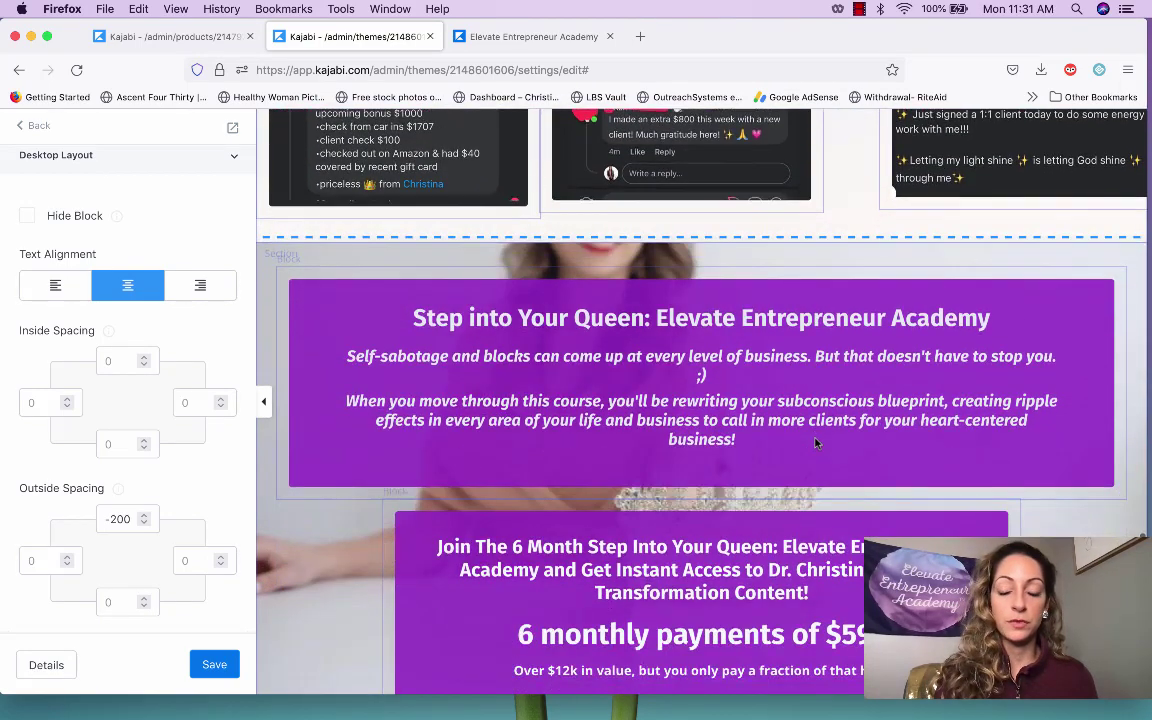
{"action": "scroll", "coordinate": [816, 443], "scroll_direction": "down", "scroll_amount": 3}
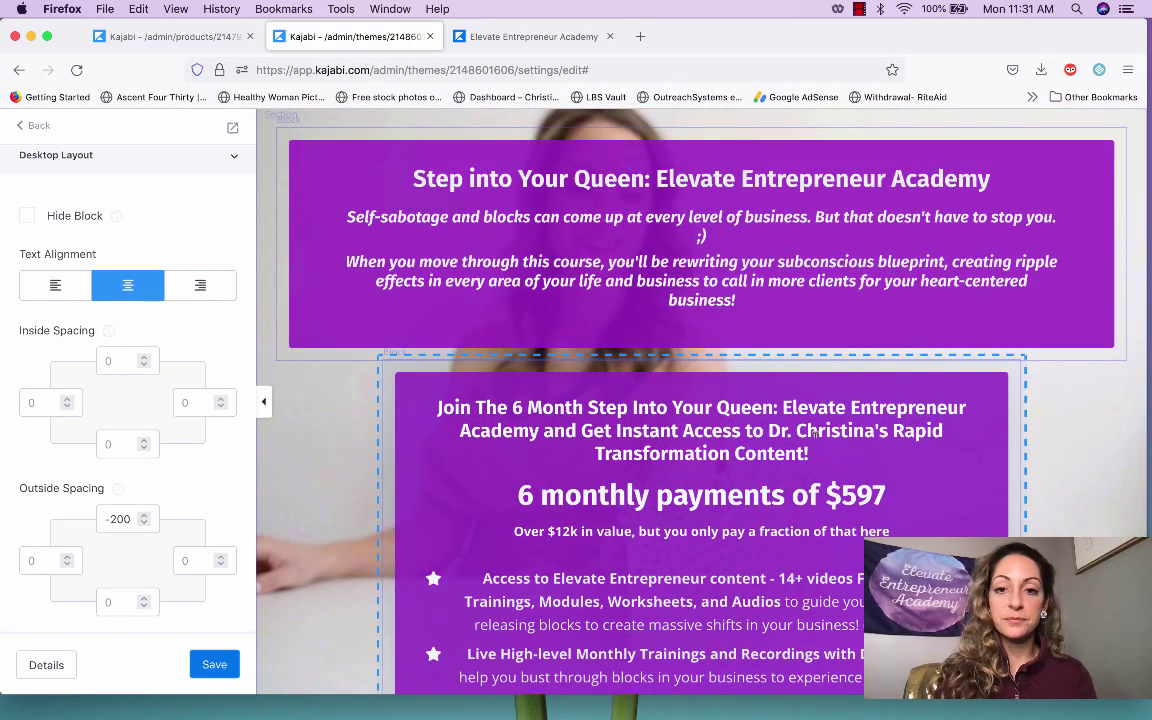
{"action": "scroll", "coordinate": [815, 432], "scroll_direction": "down", "scroll_amount": 4}
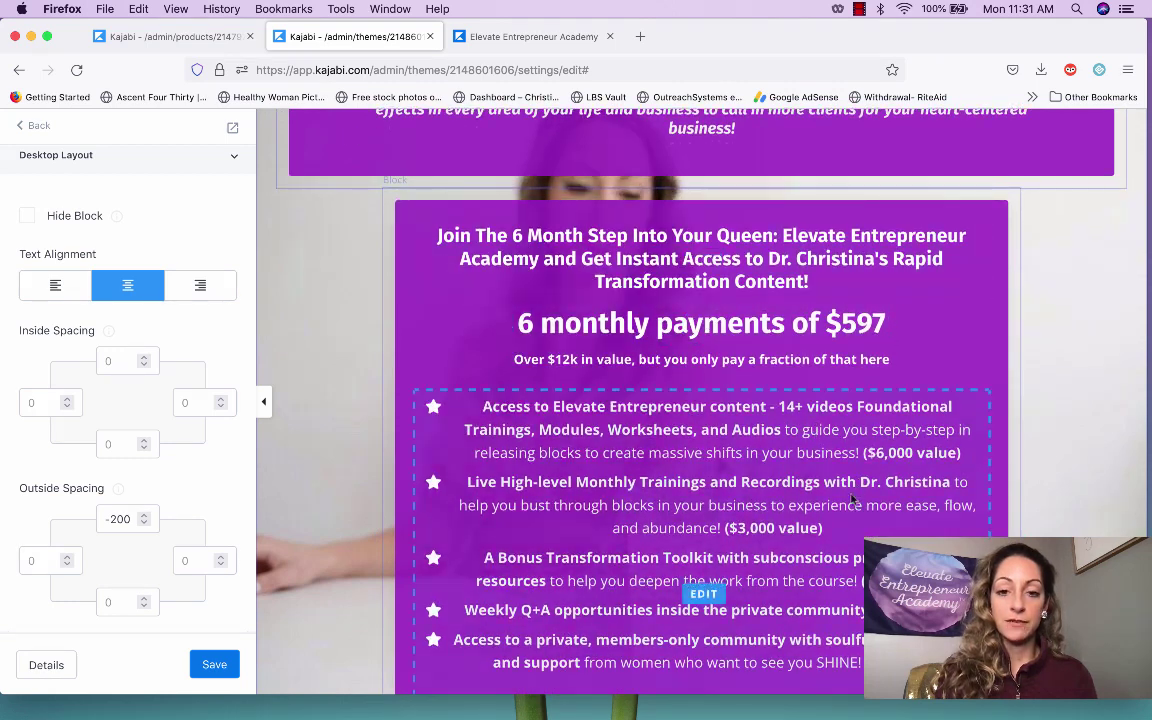
{"action": "scroll", "coordinate": [851, 497], "scroll_direction": "down", "scroll_amount": 2}
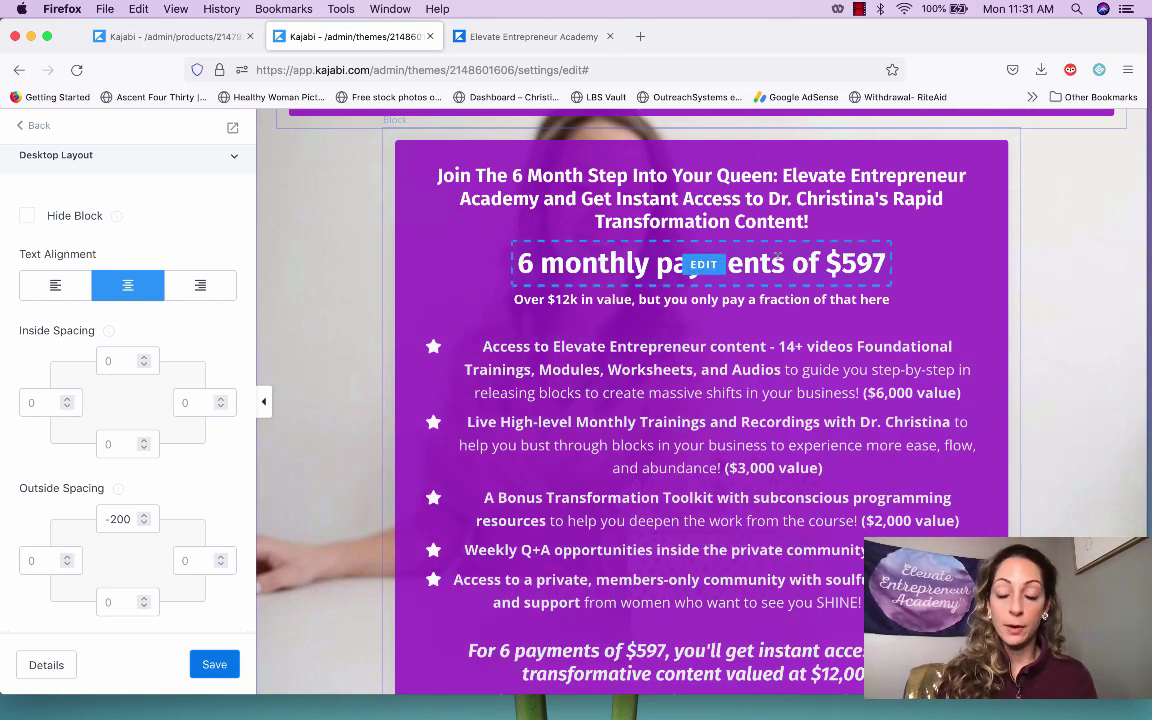
{"action": "scroll", "coordinate": [641, 394], "scroll_direction": "down", "scroll_amount": 1}
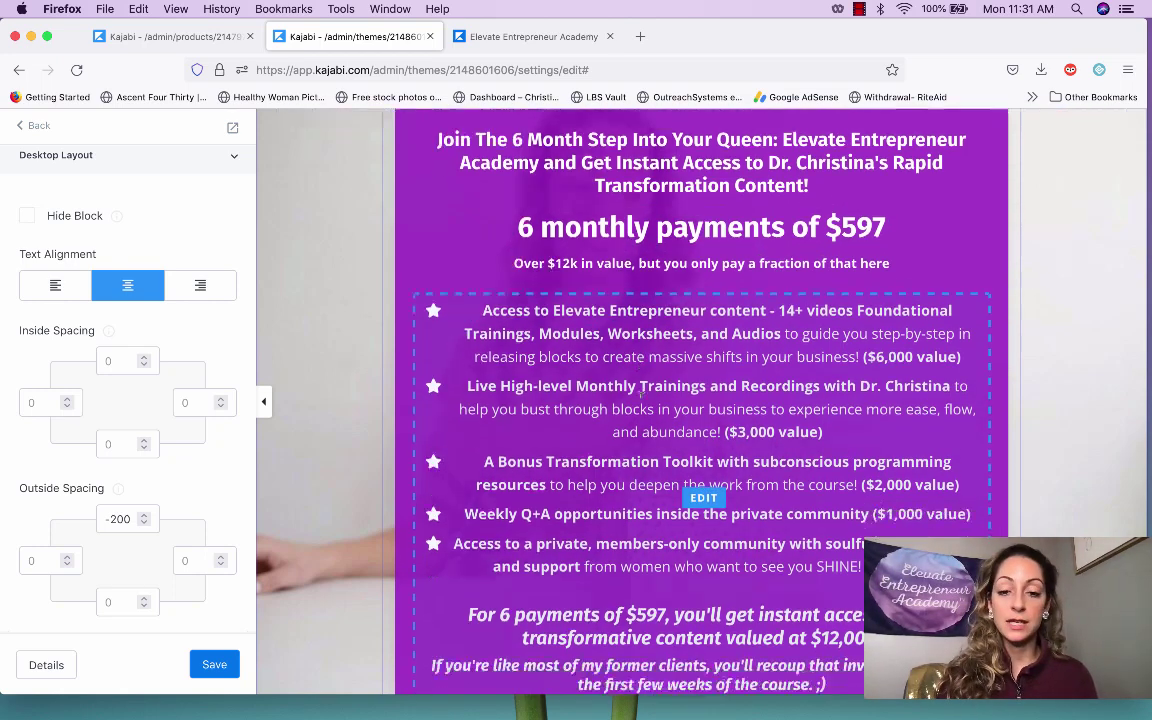
{"action": "scroll", "coordinate": [641, 394], "scroll_direction": "down", "scroll_amount": 1}
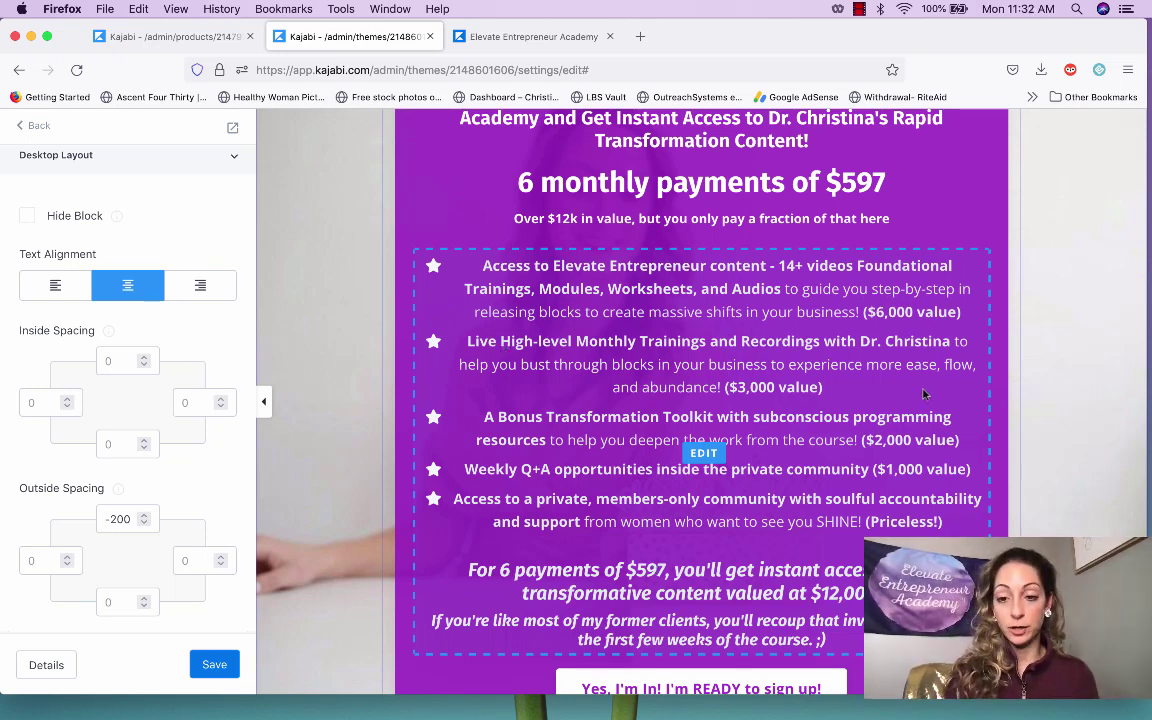
{"action": "scroll", "coordinate": [830, 554], "scroll_direction": "down", "scroll_amount": 1}
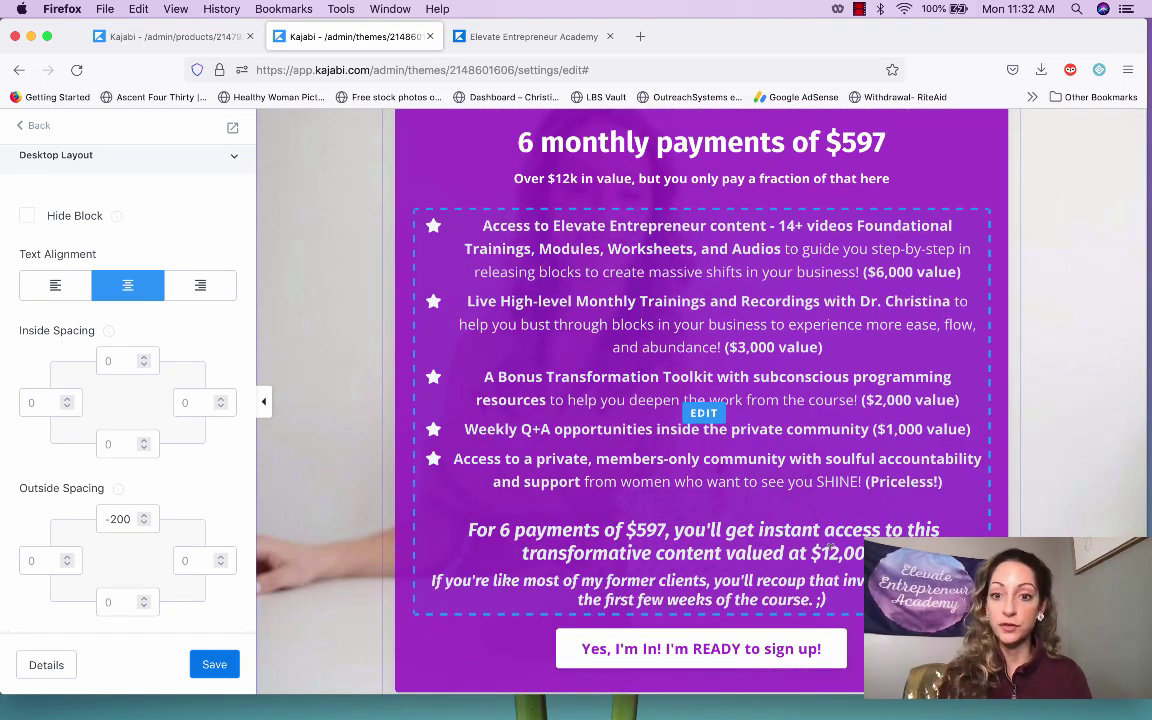
{"action": "scroll", "coordinate": [830, 545], "scroll_direction": "down", "scroll_amount": 3}
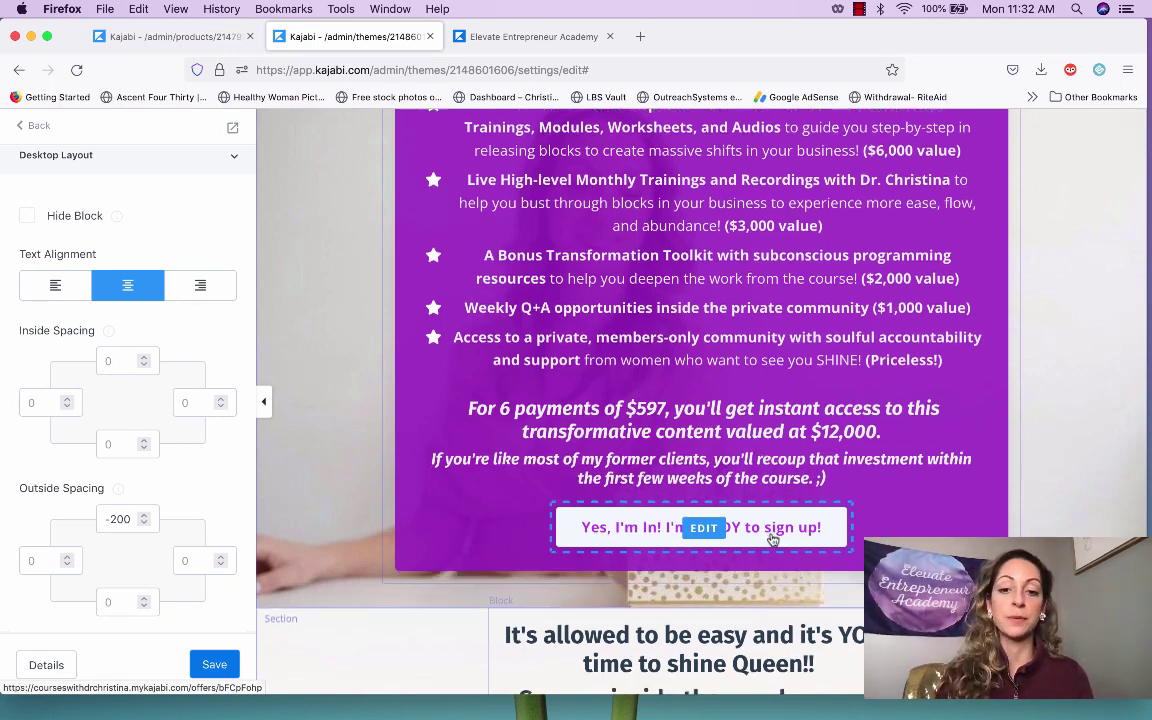
Give the "It's allowed to be easy and it's YOUR time to shine Queen!!" text block a dark purple background color
{"action": "scroll", "coordinate": [772, 540], "scroll_direction": "down", "scroll_amount": 8}
{"action": "scroll", "coordinate": [772, 540], "scroll_direction": "down", "scroll_amount": 8}
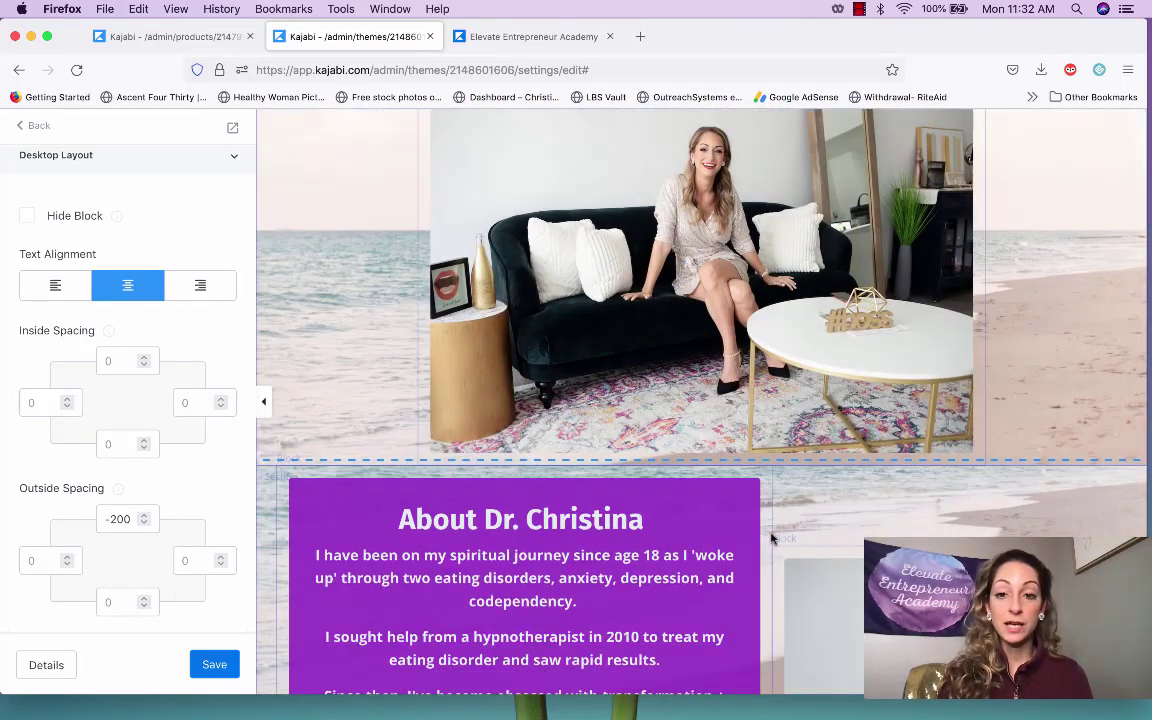
{"action": "scroll", "coordinate": [772, 540], "scroll_direction": "up", "scroll_amount": 5}
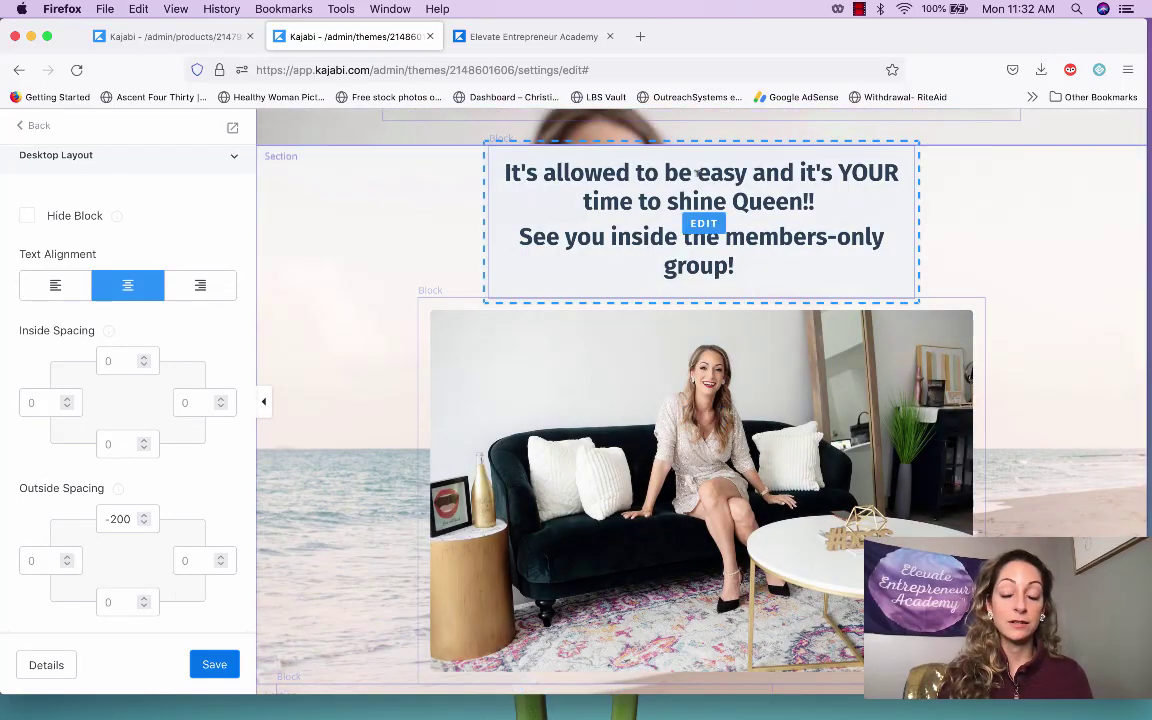
{"action": "left_click", "coordinate": [608, 285]}
{"action": "scroll", "coordinate": [155, 440], "scroll_direction": "down", "scroll_amount": 4}
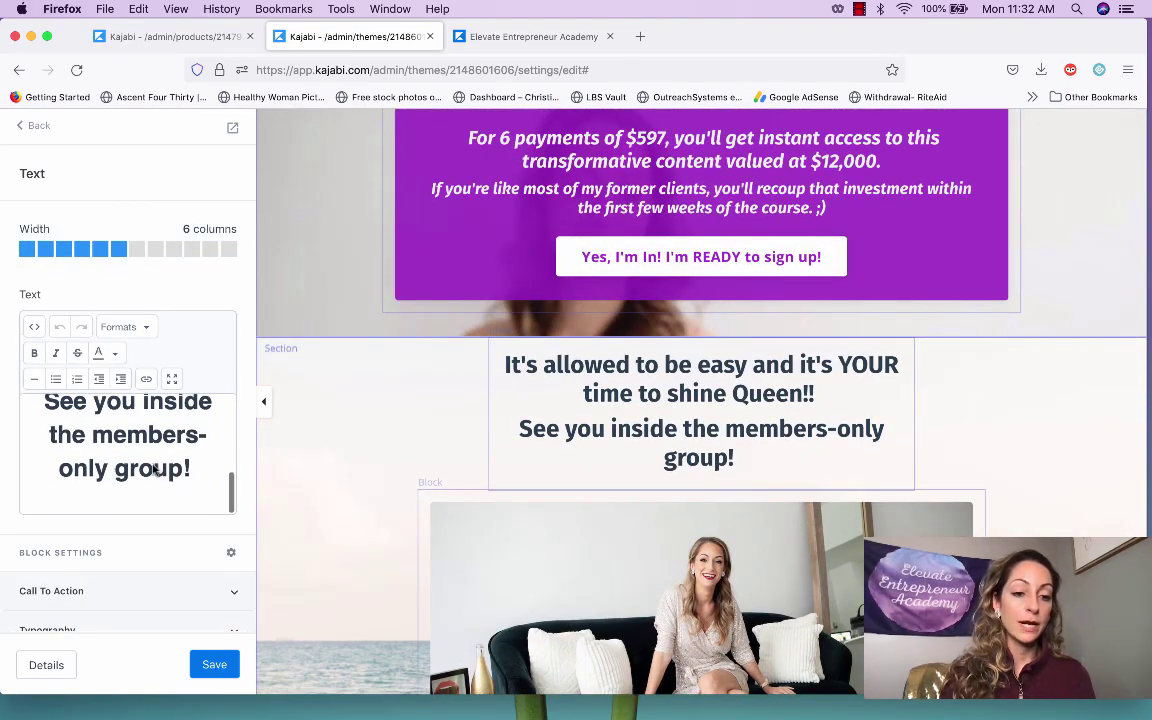
{"action": "scroll", "coordinate": [152, 520], "scroll_direction": "down", "scroll_amount": 3}
{"action": "left_click", "coordinate": [110, 444]}
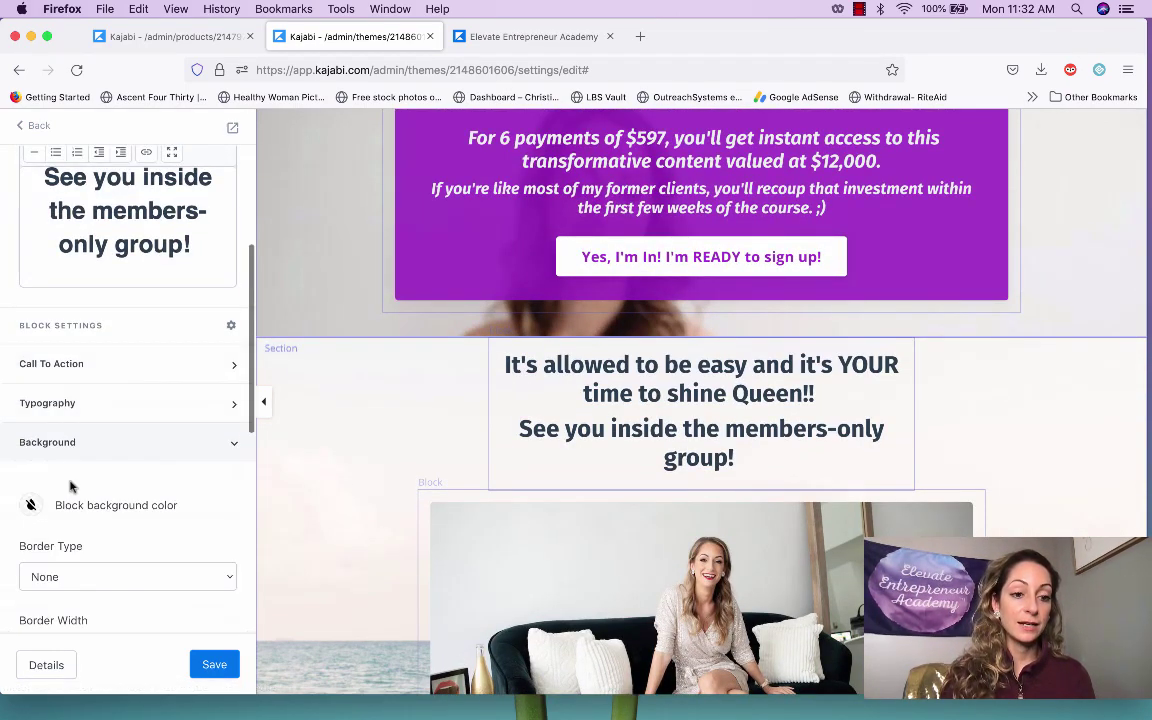
{"action": "left_click", "coordinate": [31, 505]}
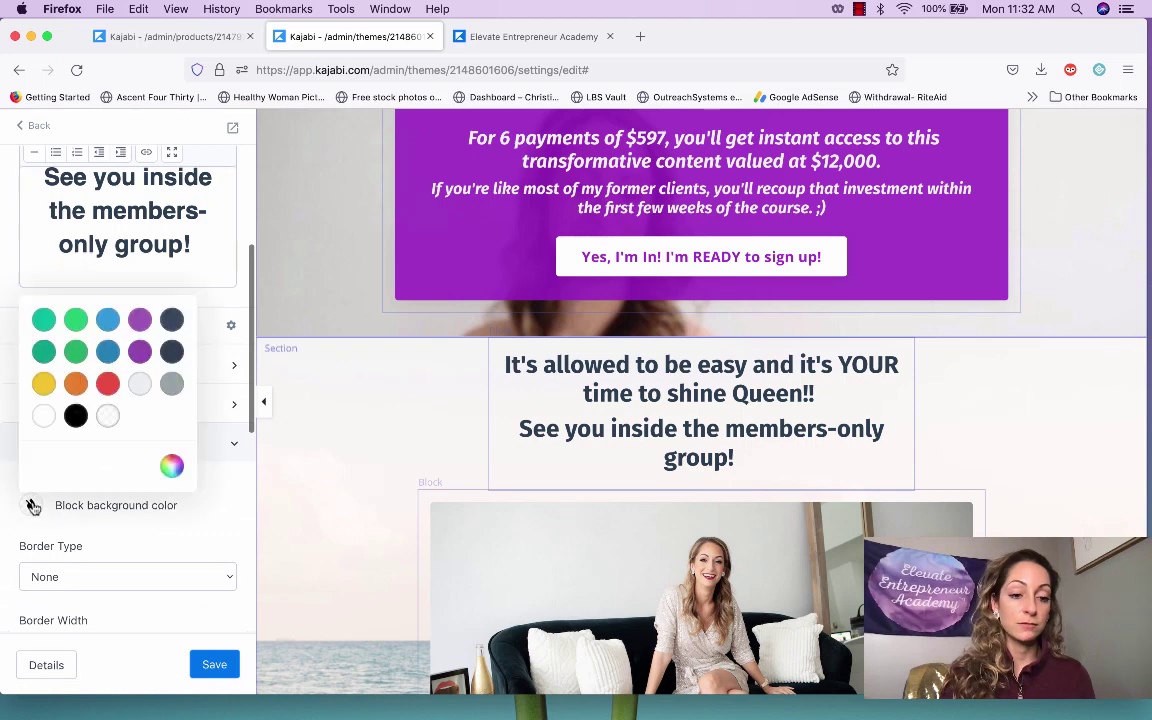
{"action": "left_click", "coordinate": [139, 352]}
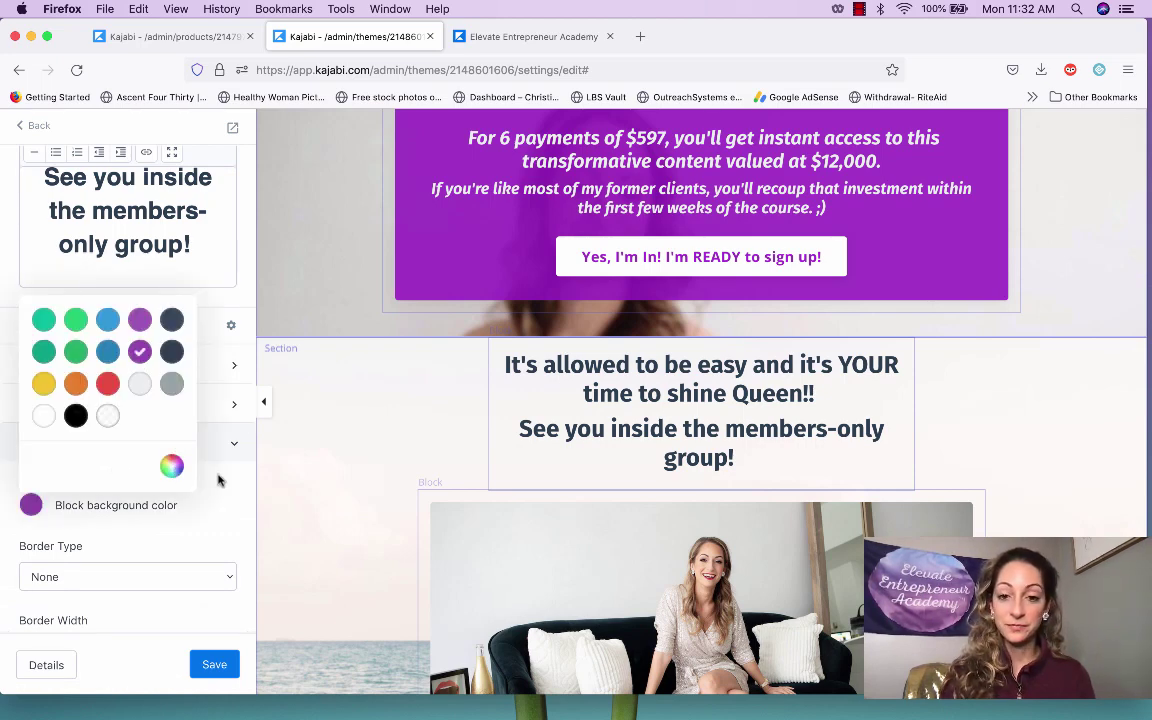
Make the background of the "It's allowed to be easy and it's YOUR time to shine Queen!!" text block transparent and save the page
{"action": "left_click", "coordinate": [218, 480]}
{"action": "left_click", "coordinate": [572, 449]}
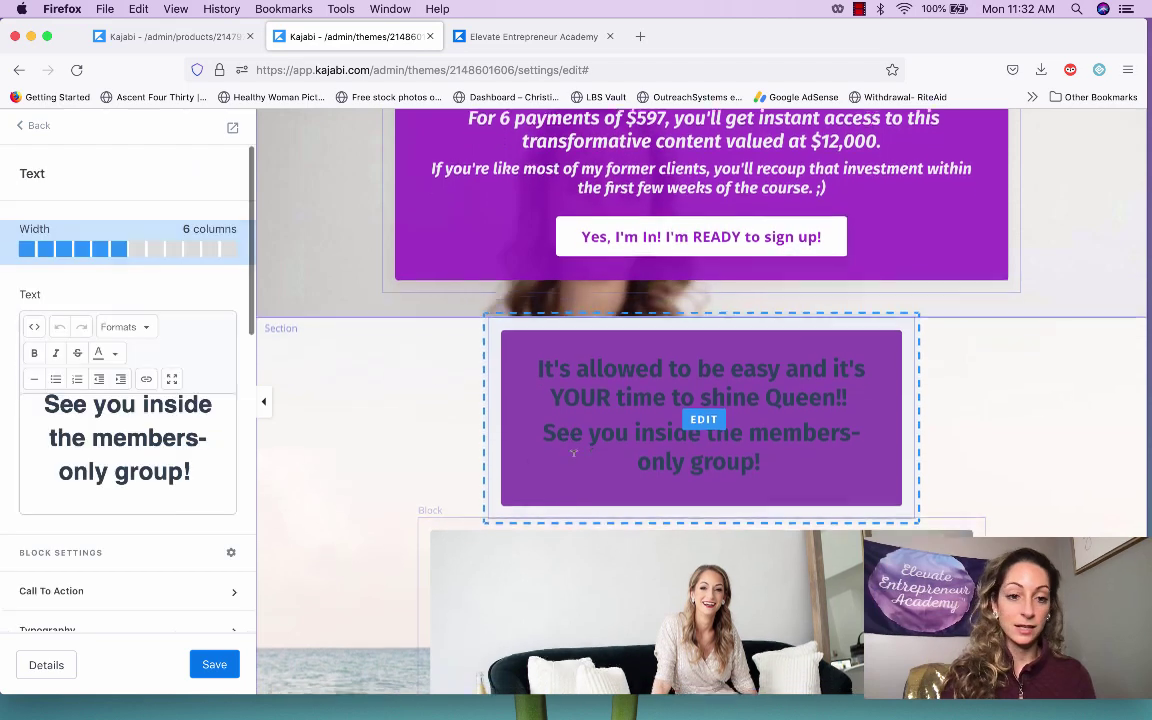
{"action": "scroll", "coordinate": [153, 541], "scroll_direction": "down", "scroll_amount": 5}
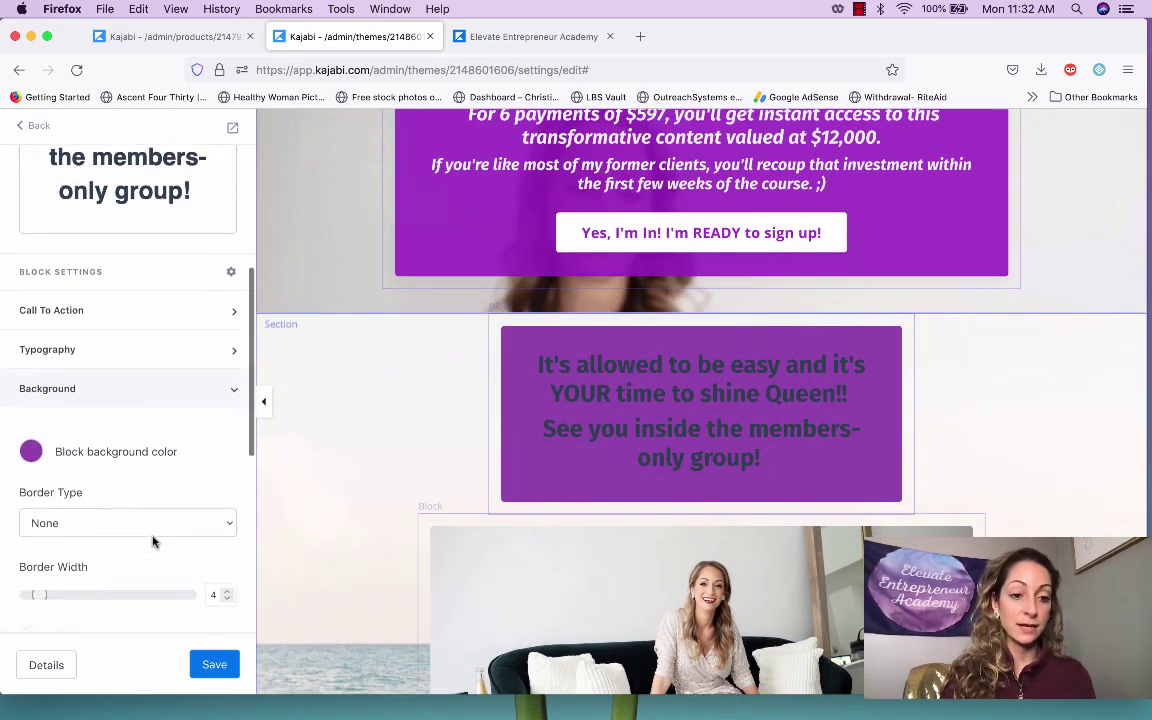
{"action": "scroll", "coordinate": [138, 425], "scroll_direction": "down", "scroll_amount": 5}
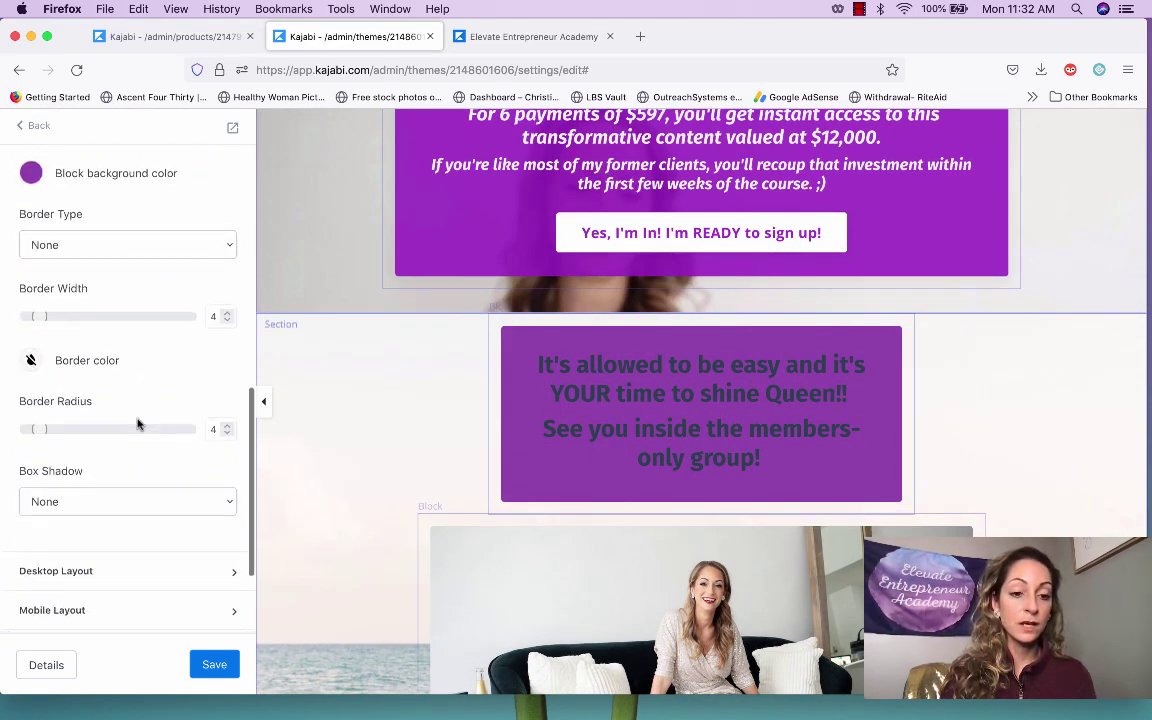
{"action": "scroll", "coordinate": [138, 425], "scroll_direction": "down", "scroll_amount": 2}
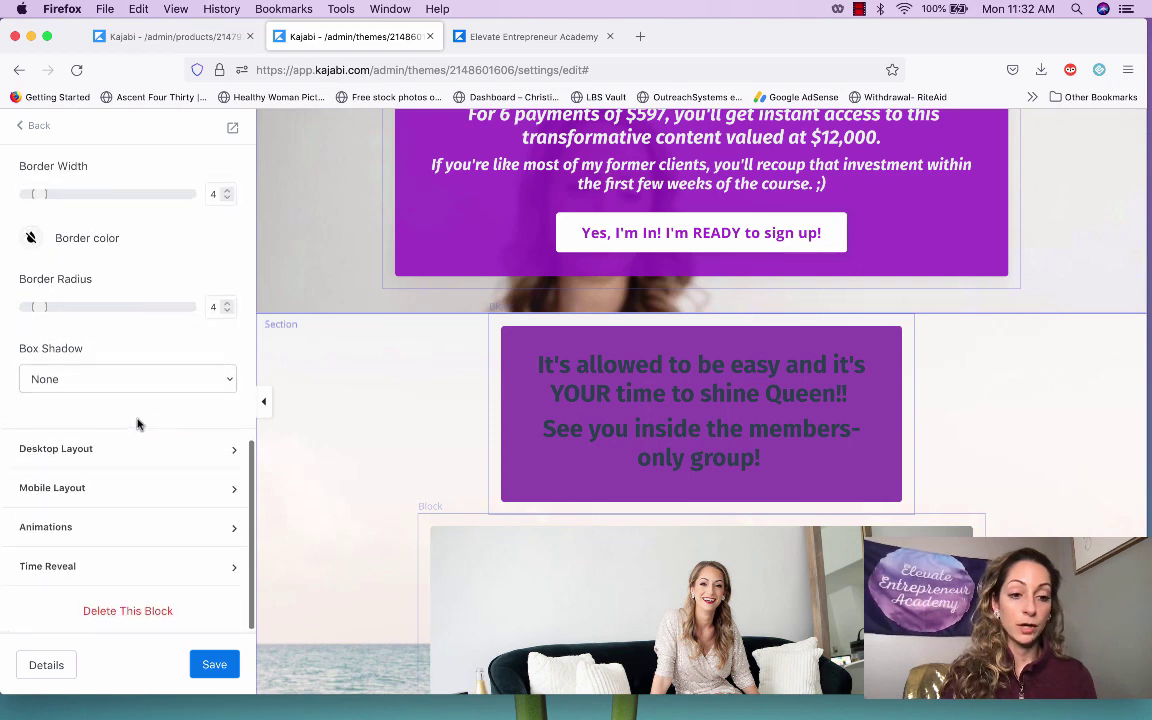
{"action": "scroll", "coordinate": [138, 425], "scroll_direction": "up", "scroll_amount": 10}
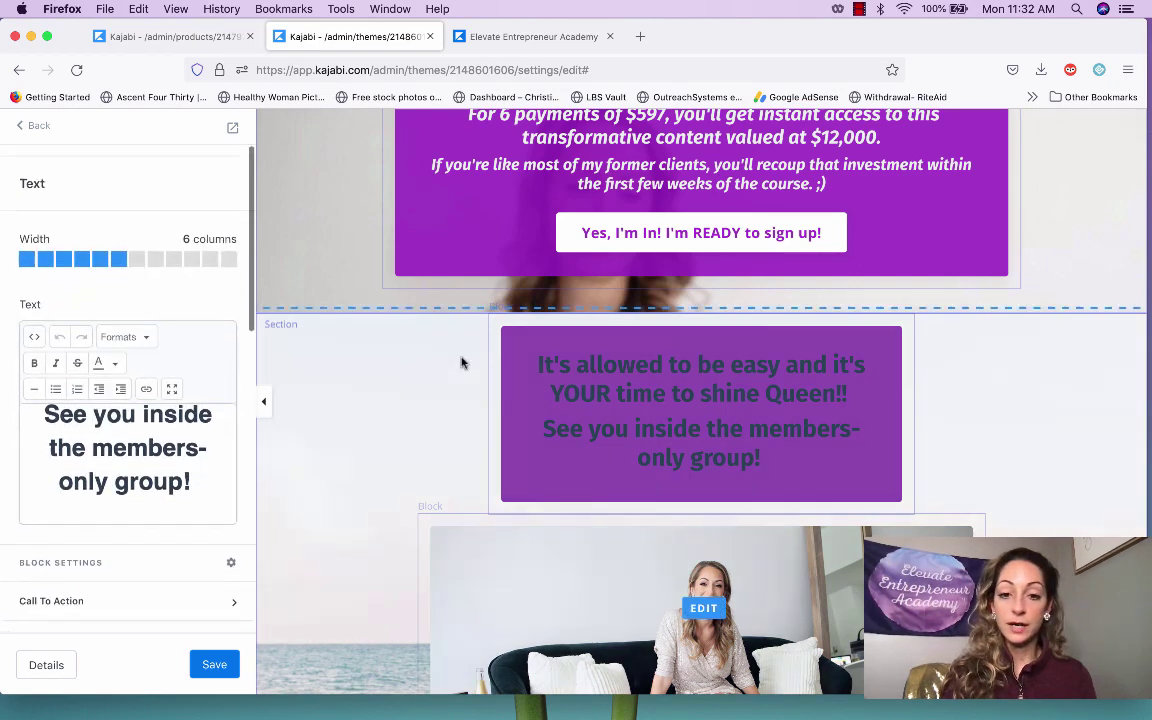
{"action": "scroll", "coordinate": [55, 518], "scroll_direction": "down", "scroll_amount": 3}
{"action": "left_click", "coordinate": [31, 530]}
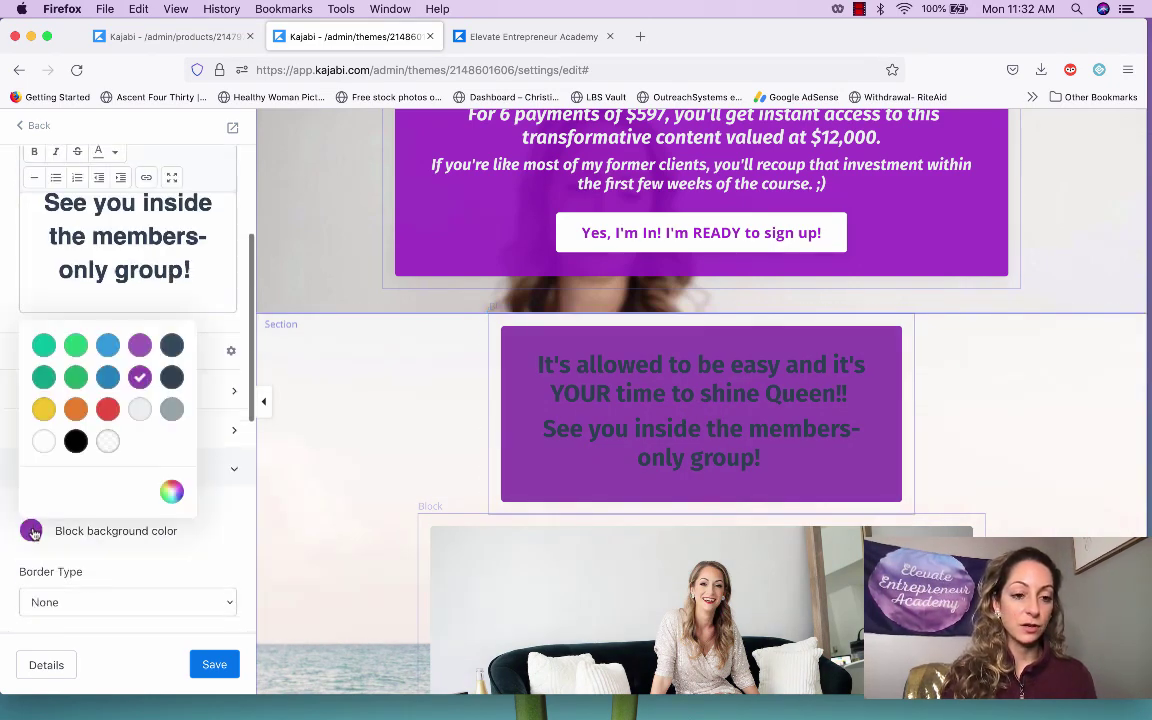
{"action": "left_click", "coordinate": [108, 443]}
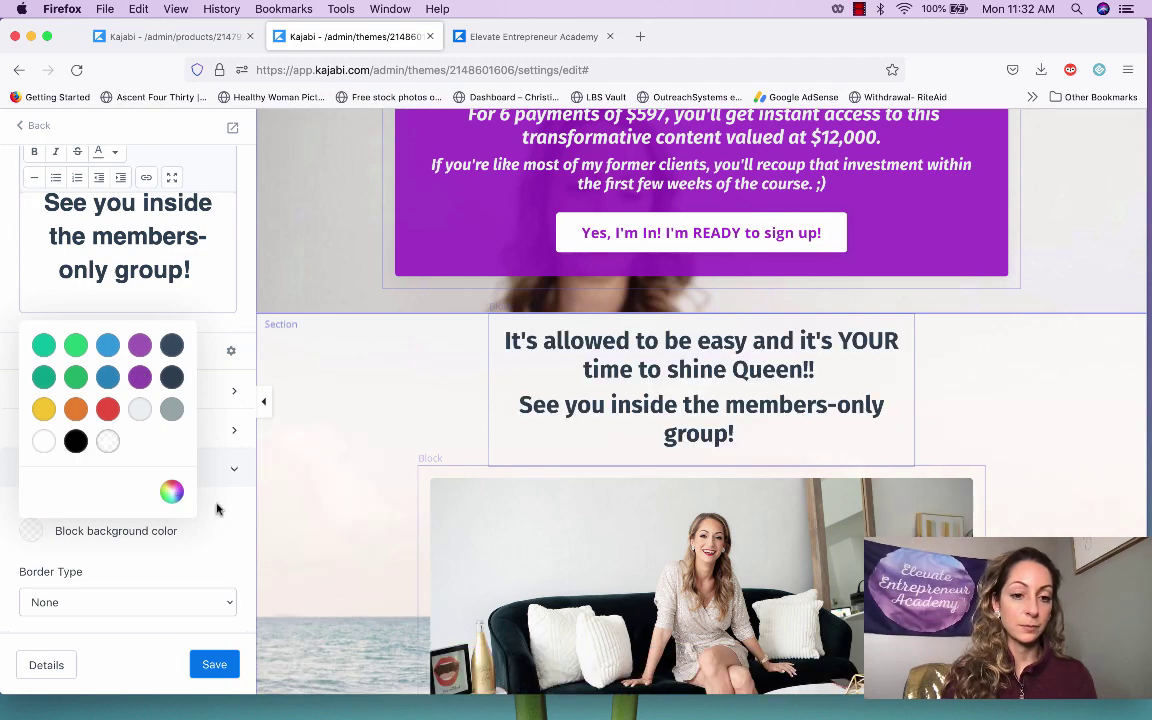
{"action": "left_click", "coordinate": [214, 664]}
Examine the coach's biography section with its portrait photo and the Frequently Asked Questions accordion blocks down to the footer
{"action": "scroll", "coordinate": [700, 500], "scroll_direction": "down", "scroll_amount": 5}
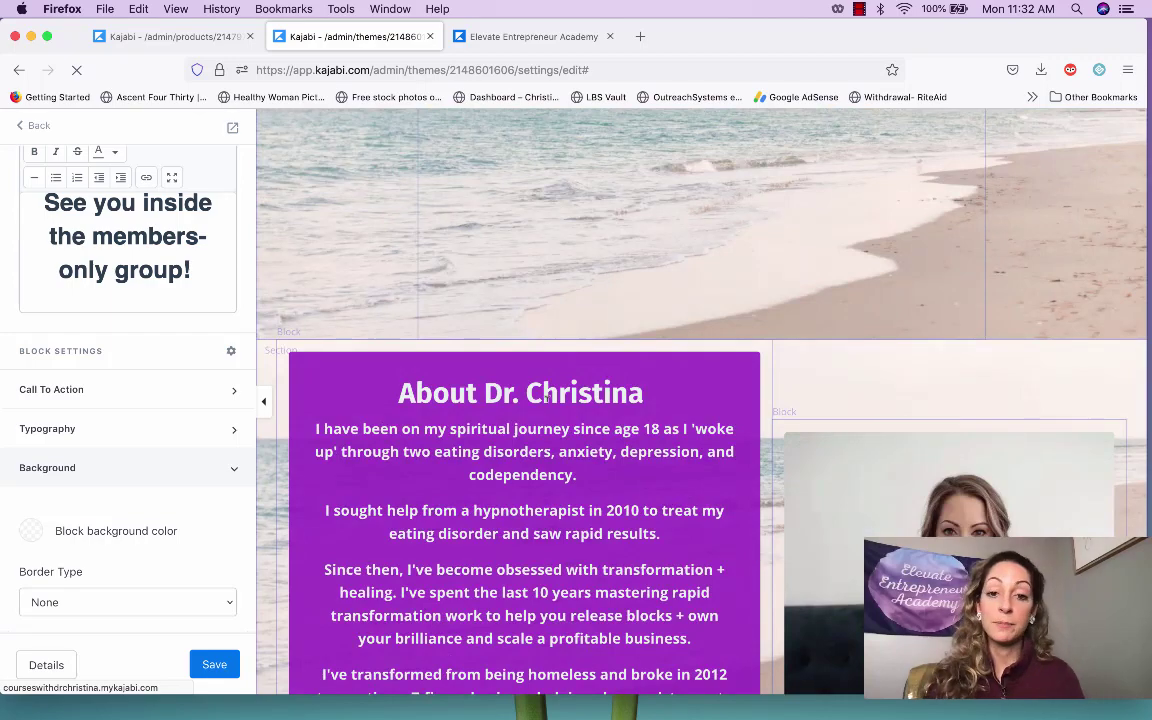
{"action": "scroll", "coordinate": [668, 498], "scroll_direction": "down", "scroll_amount": 4}
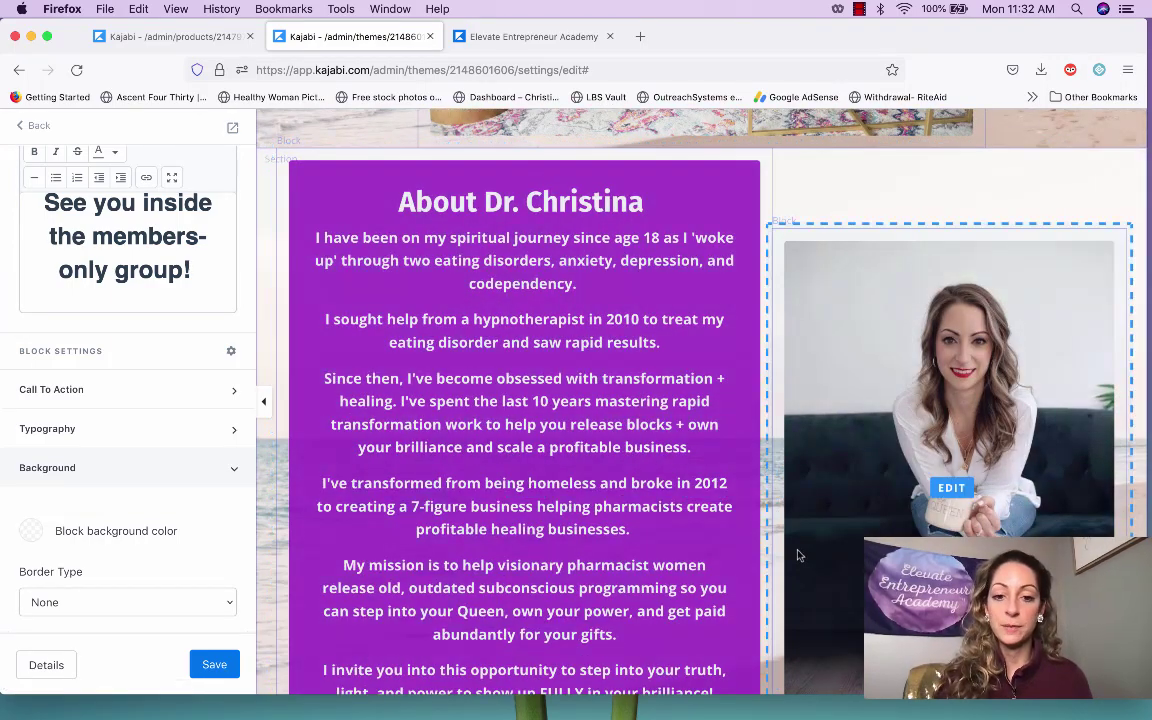
{"action": "scroll", "coordinate": [798, 555], "scroll_direction": "down", "scroll_amount": 4}
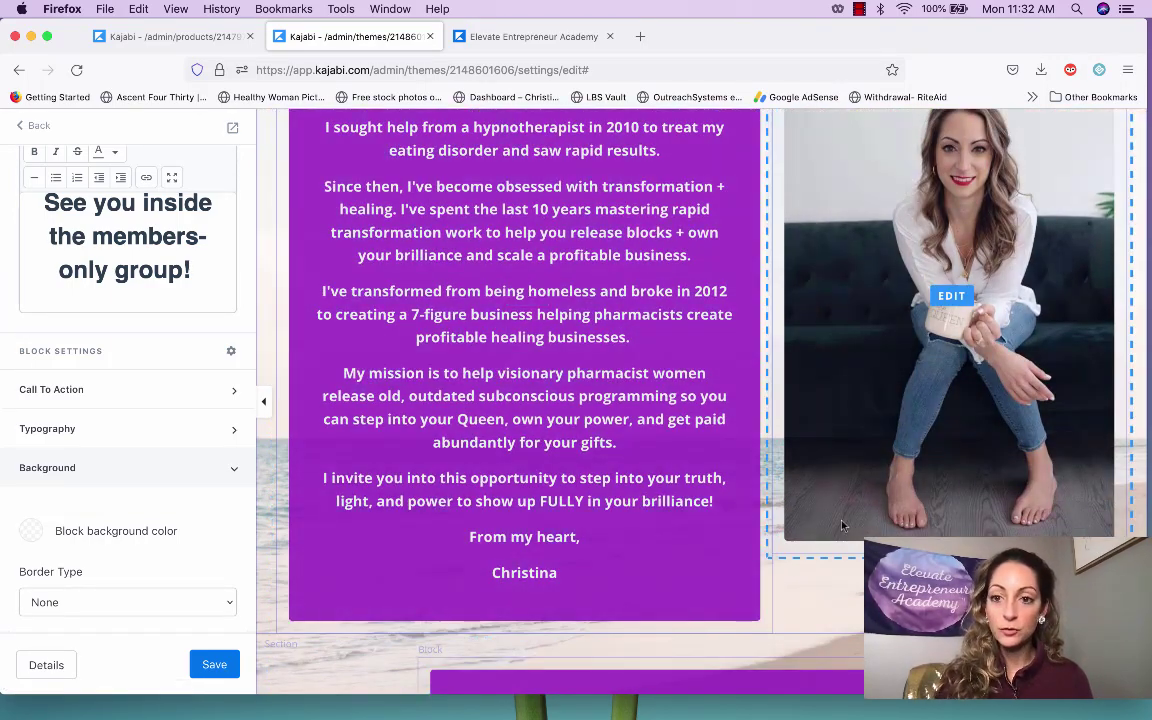
{"action": "scroll", "coordinate": [842, 525], "scroll_direction": "up", "scroll_amount": 2}
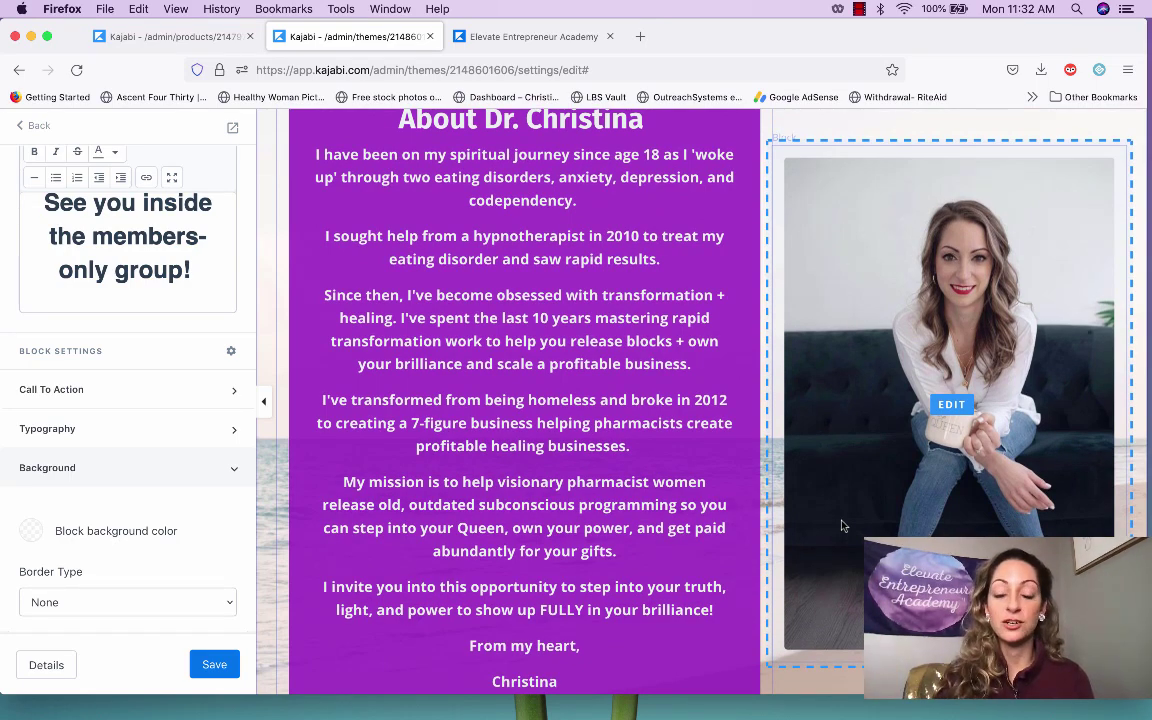
{"action": "scroll", "coordinate": [842, 525], "scroll_direction": "down", "scroll_amount": 6}
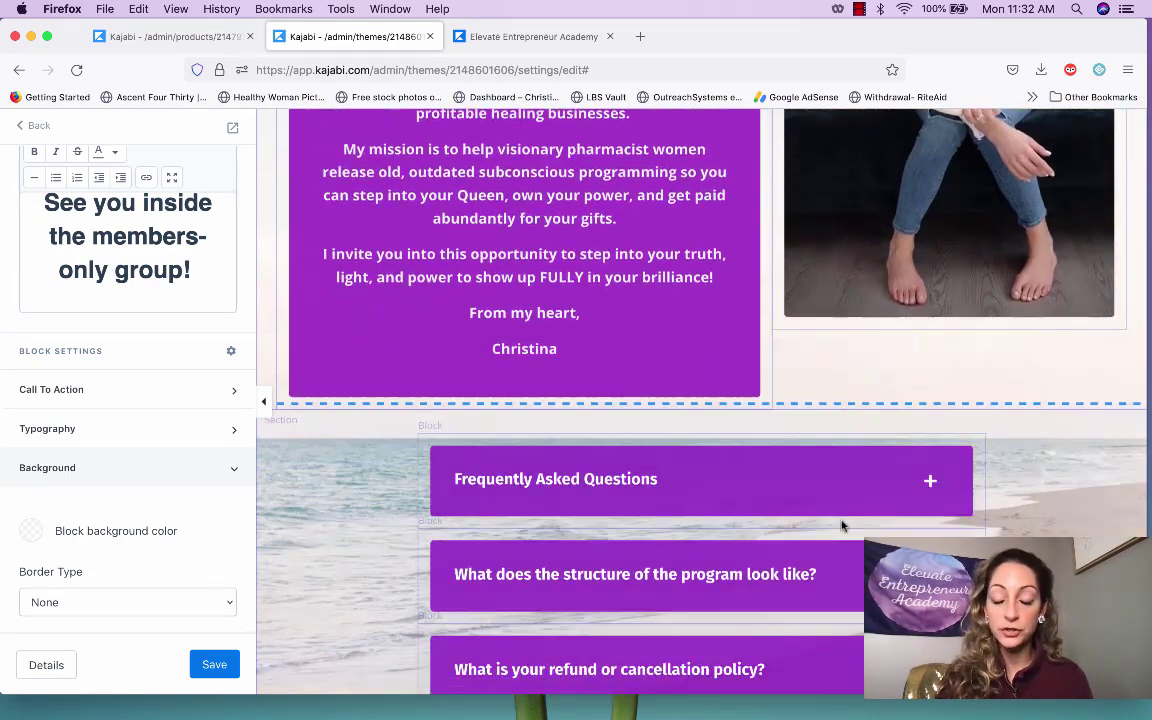
{"action": "scroll", "coordinate": [842, 525], "scroll_direction": "down", "scroll_amount": 2}
{"action": "scroll", "coordinate": [841, 525], "scroll_direction": "down", "scroll_amount": 4}
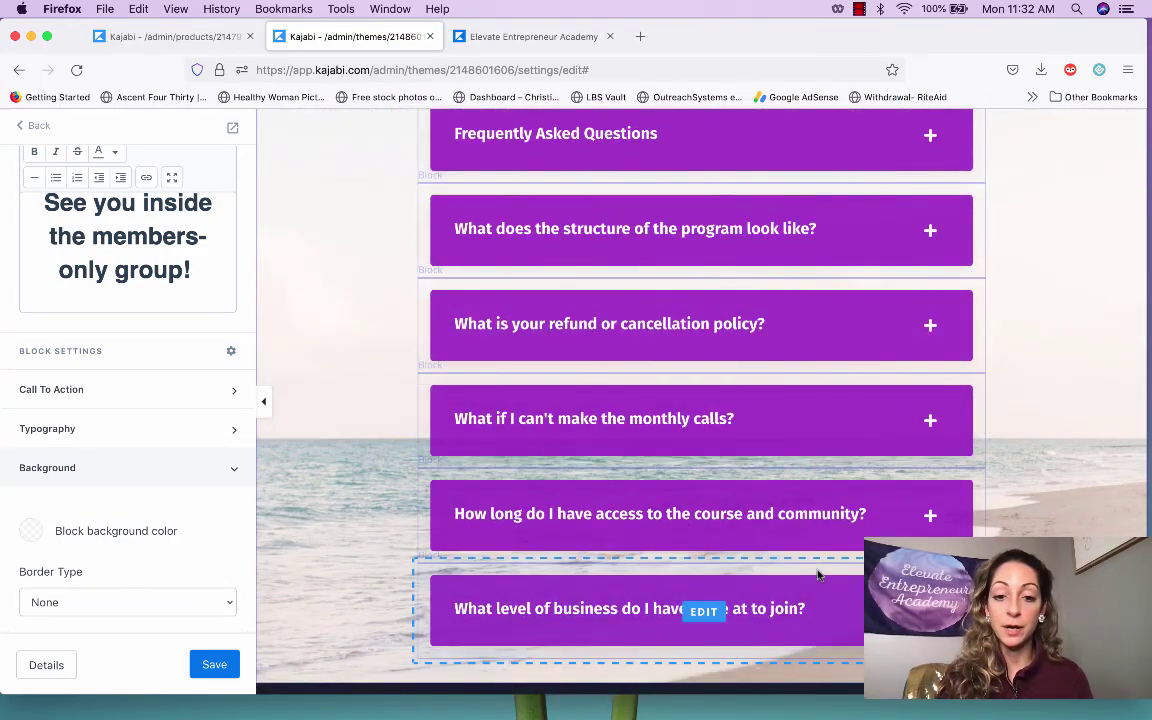
{"action": "scroll", "coordinate": [818, 574], "scroll_direction": "down", "scroll_amount": 1}
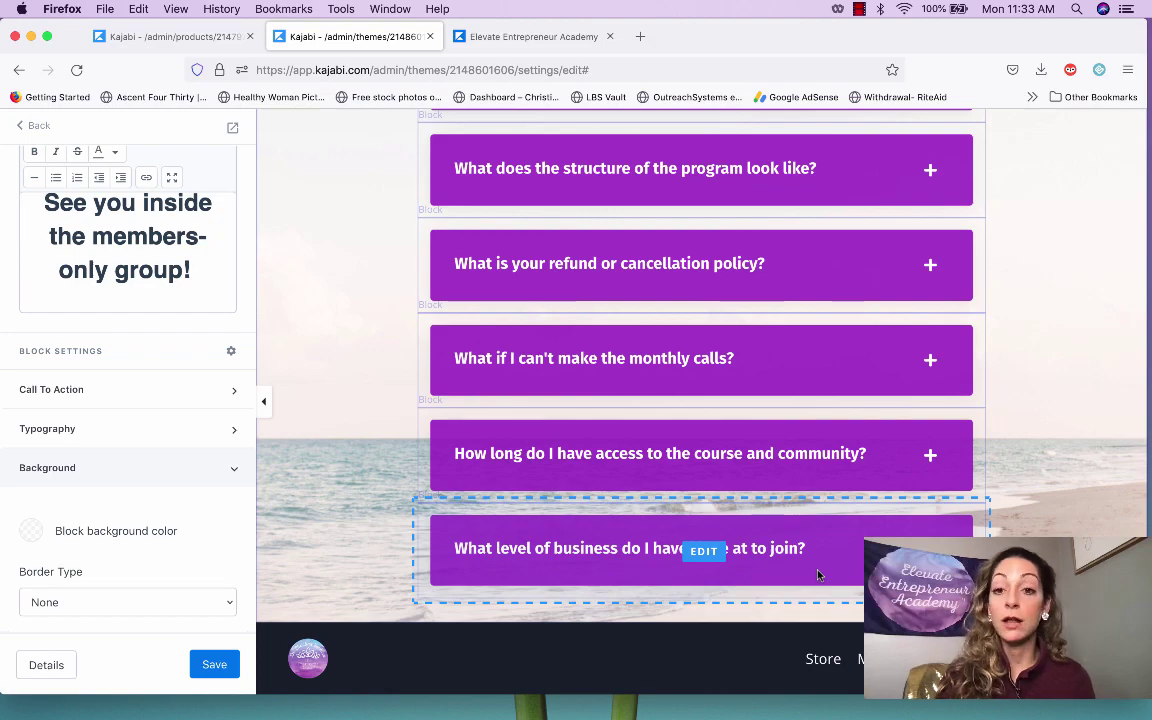
Return to the start of the page and review the "Step into Your Queen" banner, the intro video and the introduction text block
{"action": "scroll", "coordinate": [818, 574], "scroll_direction": "up", "scroll_amount": 15}
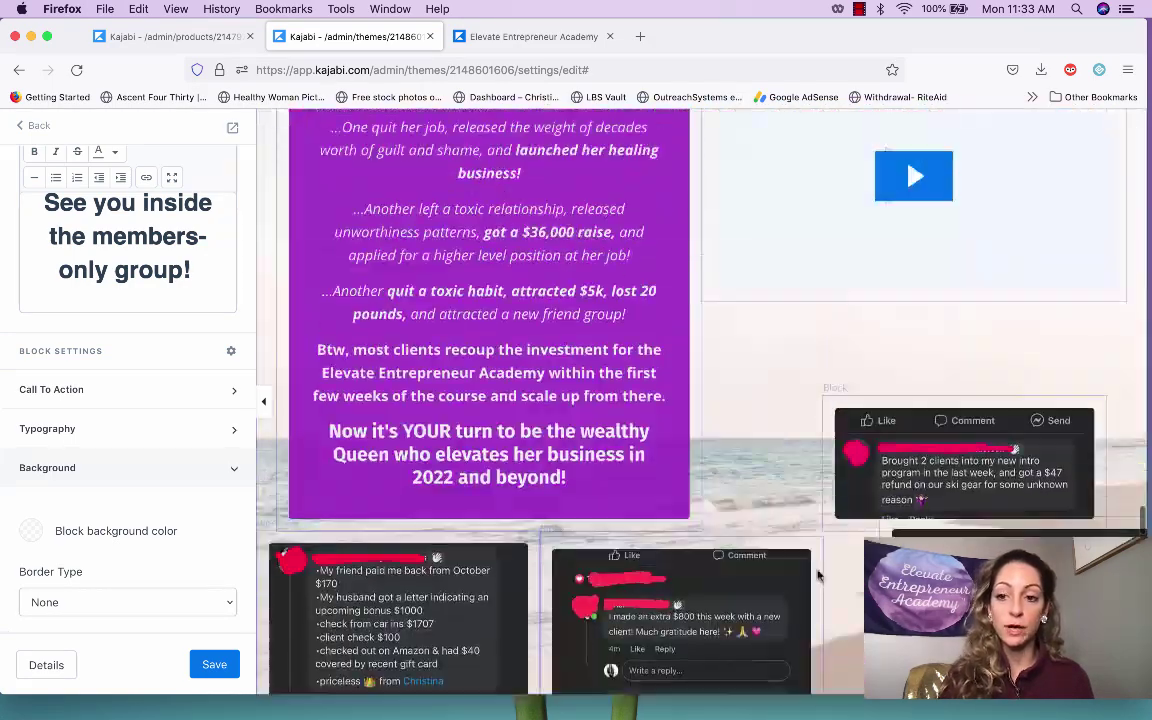
{"action": "scroll", "coordinate": [818, 574], "scroll_direction": "up", "scroll_amount": 15}
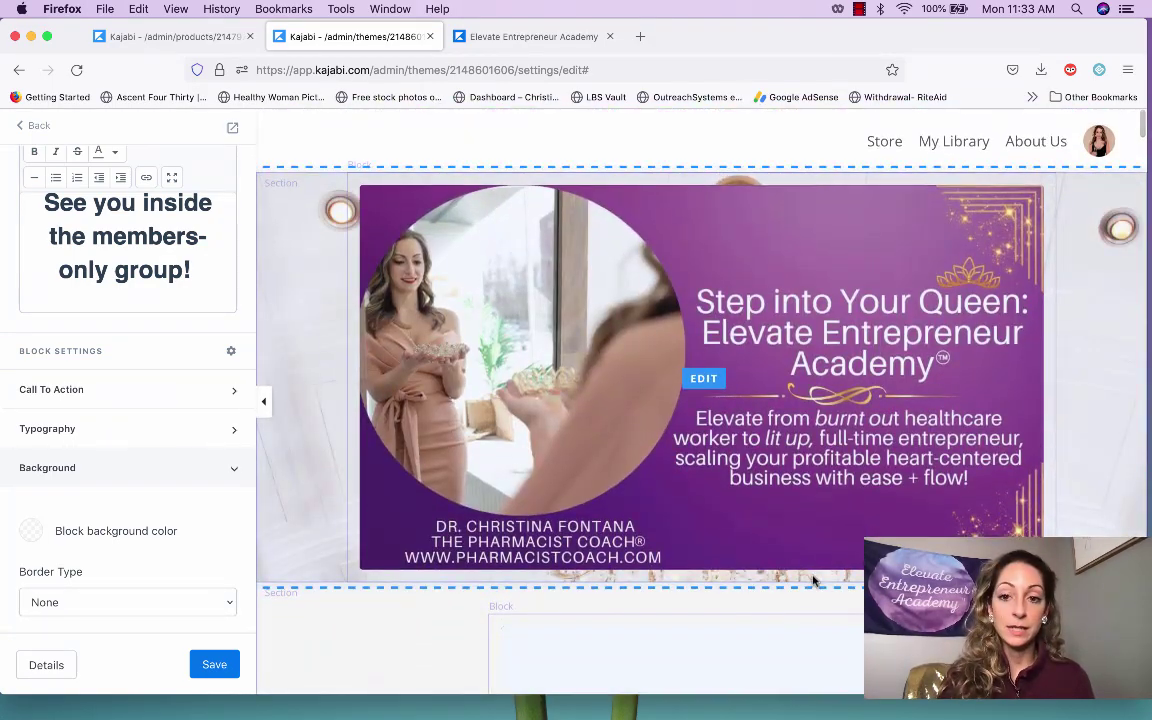
{"action": "scroll", "coordinate": [813, 580], "scroll_direction": "down", "scroll_amount": 5}
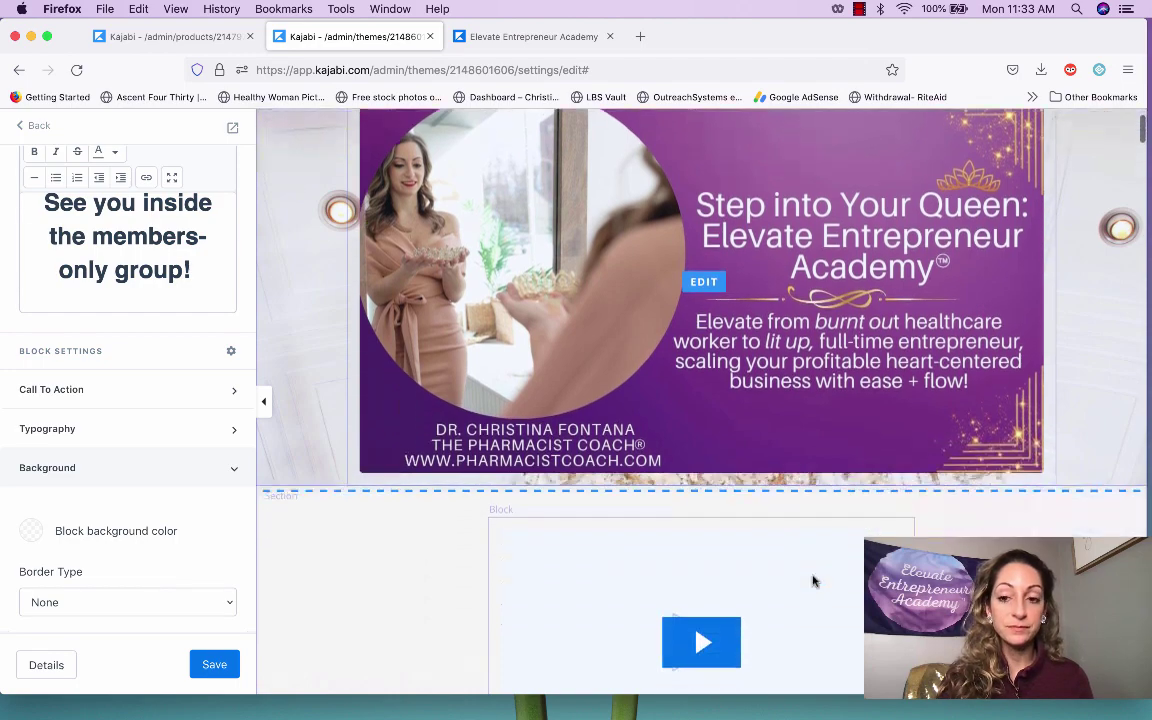
{"action": "scroll", "coordinate": [813, 580], "scroll_direction": "down", "scroll_amount": 2}
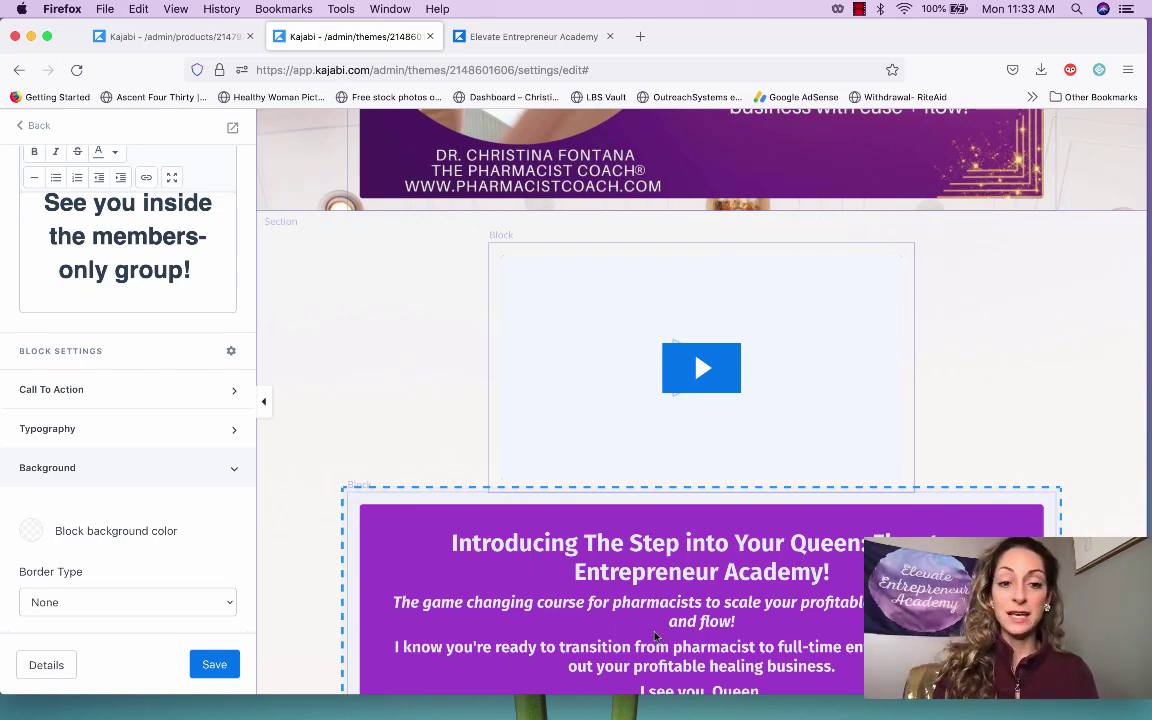
{"action": "scroll", "coordinate": [673, 512], "scroll_direction": "up", "scroll_amount": 5}
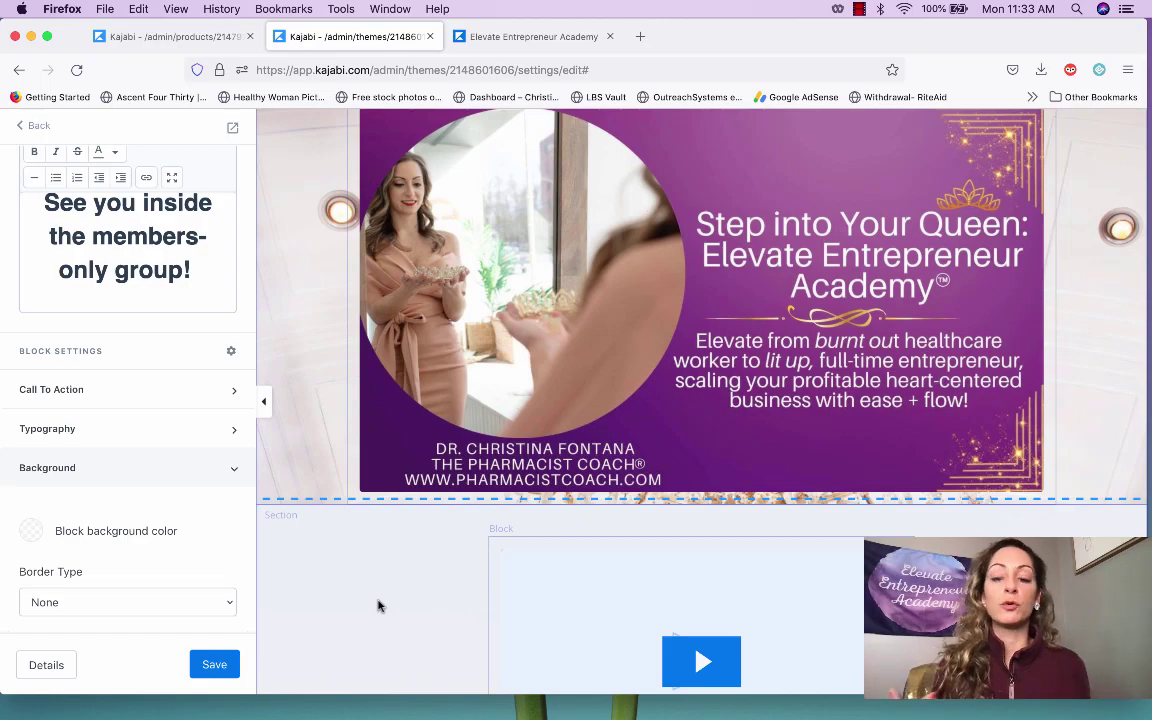
{"action": "scroll", "coordinate": [342, 484], "scroll_direction": "down", "scroll_amount": 10}
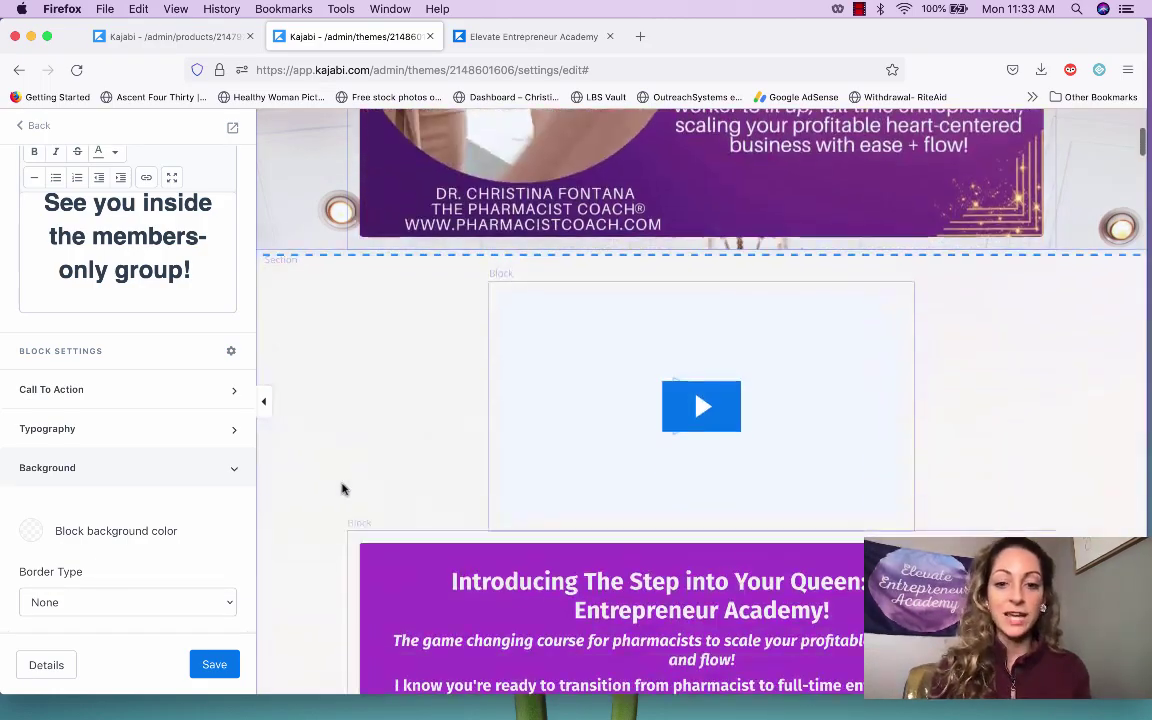
{"action": "scroll", "coordinate": [342, 488], "scroll_direction": "up", "scroll_amount": 10}
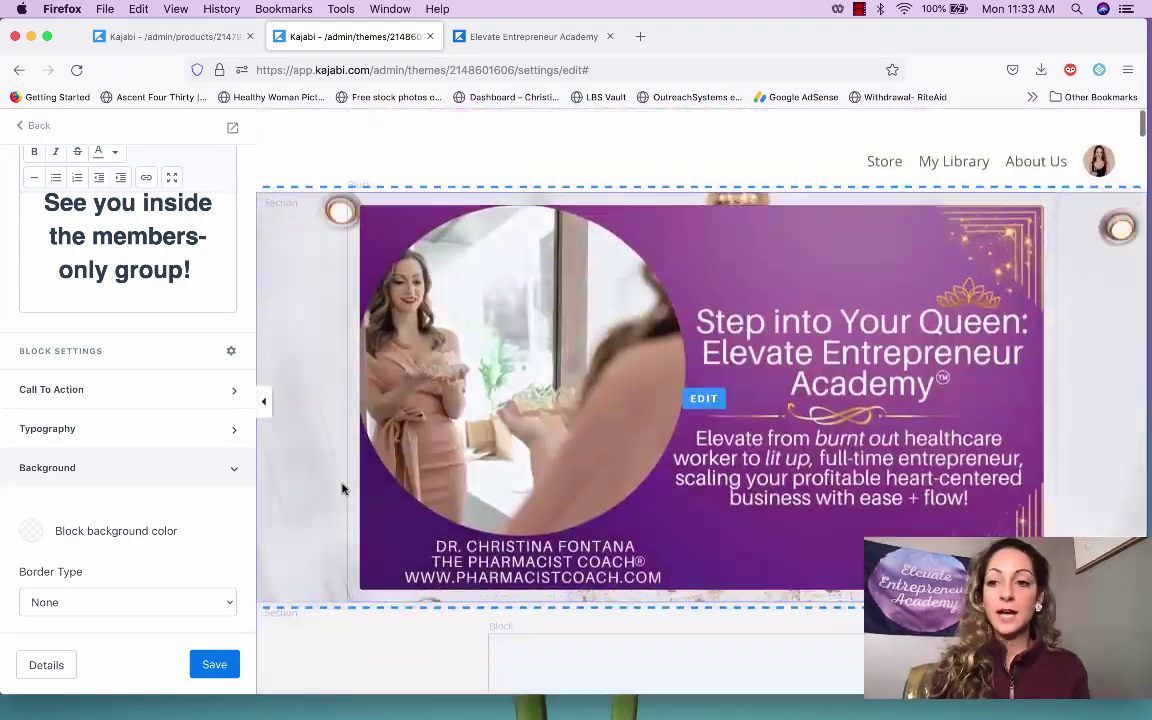